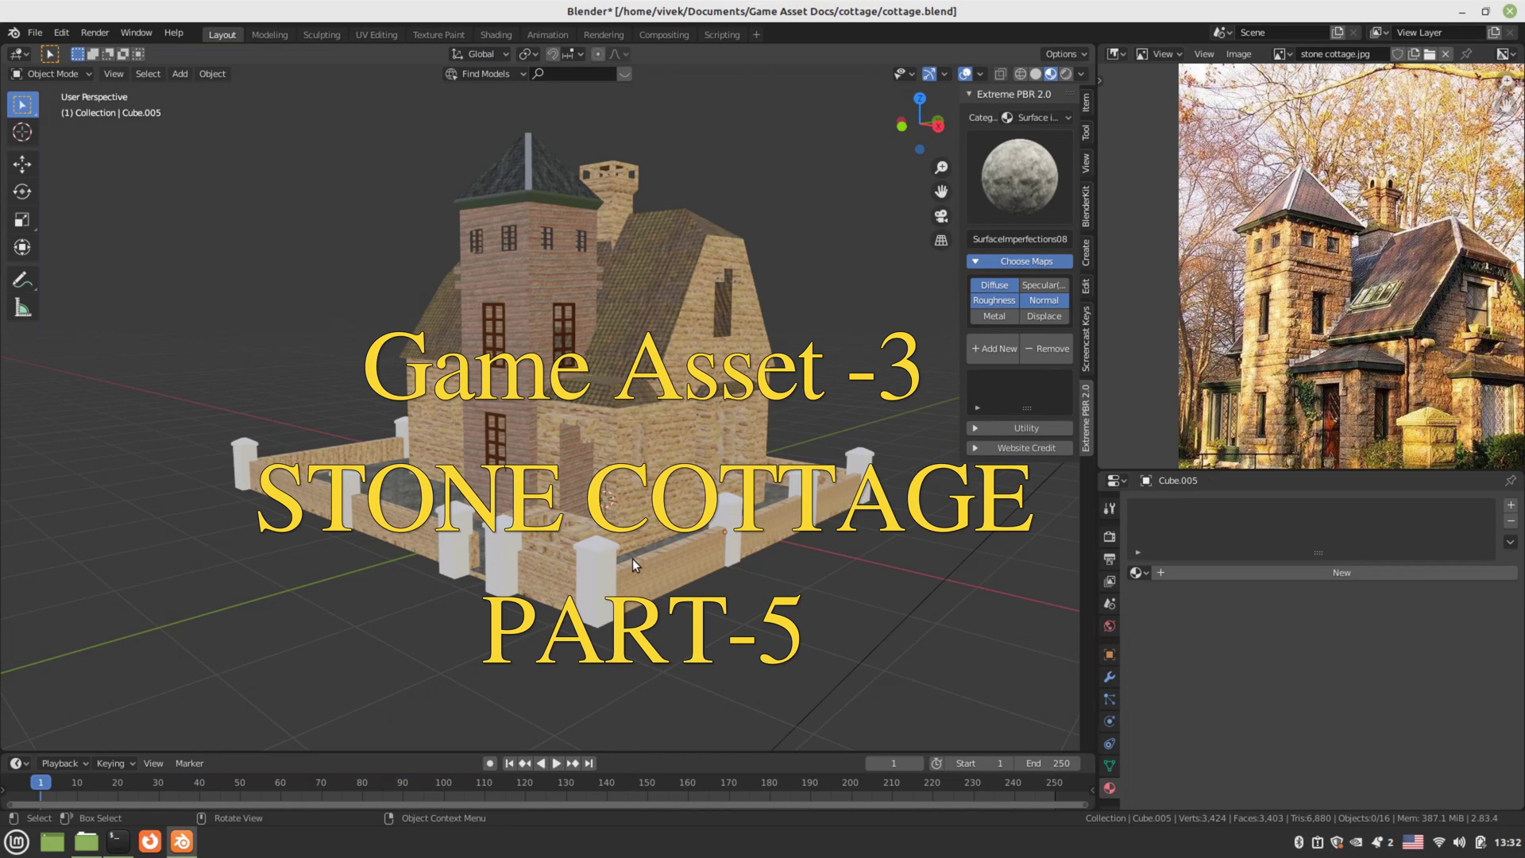
- Select eight of the white fence pillars around the yard wall and delete them together
middle_click_drag(641, 492, 645, 527)
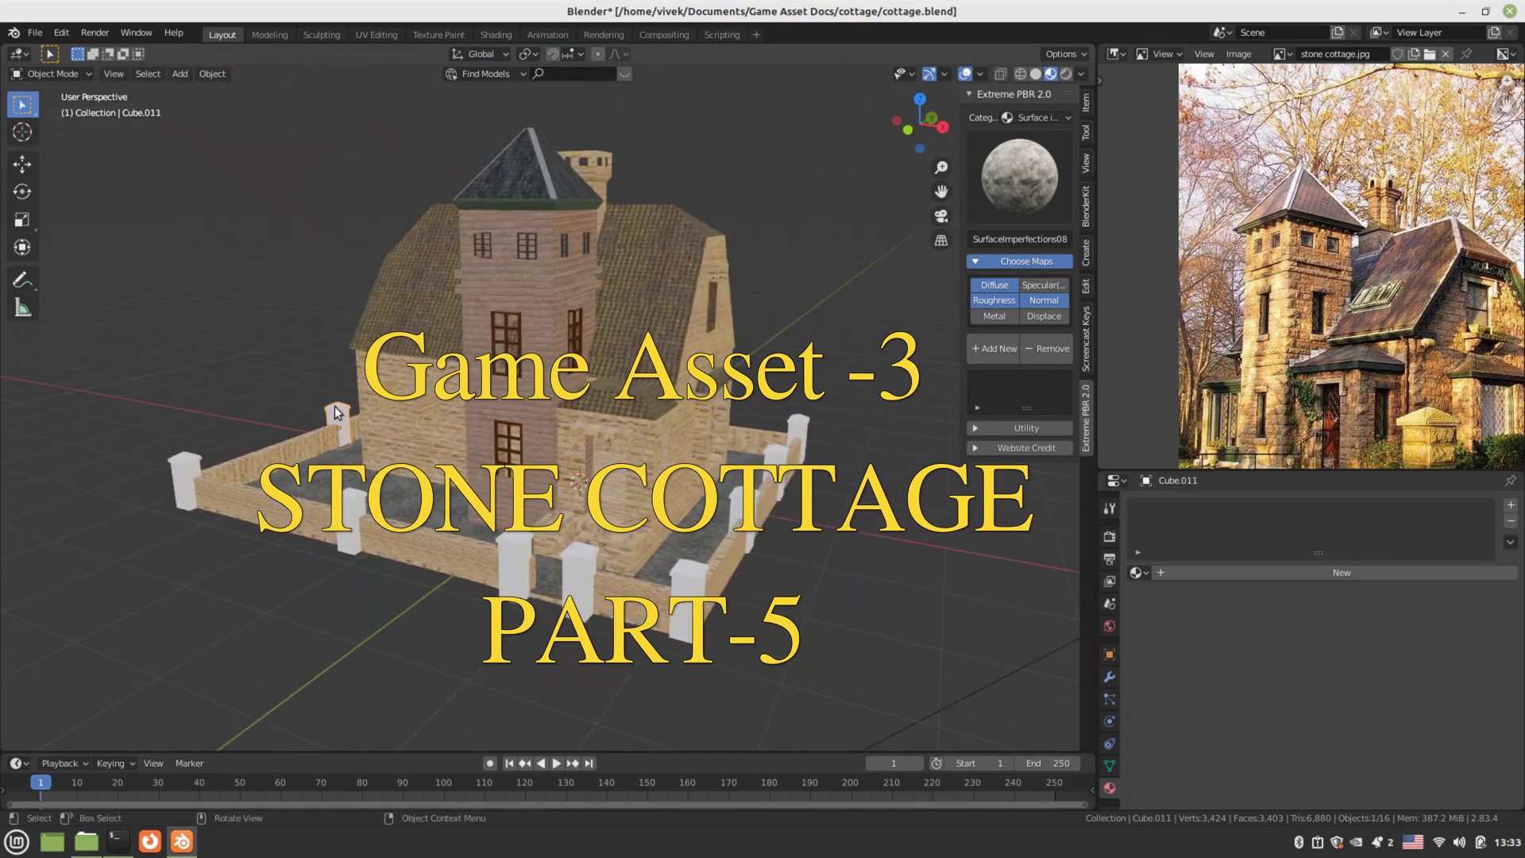
left_click(181, 461, "shift")
scroll(323, 532, "up", 2)
left_click(316, 548, "shift")
left_click(506, 610, "shift")
left_click(588, 634, "shift")
left_click(723, 656, "shift")
middle_click_drag(791, 525, 804, 564)
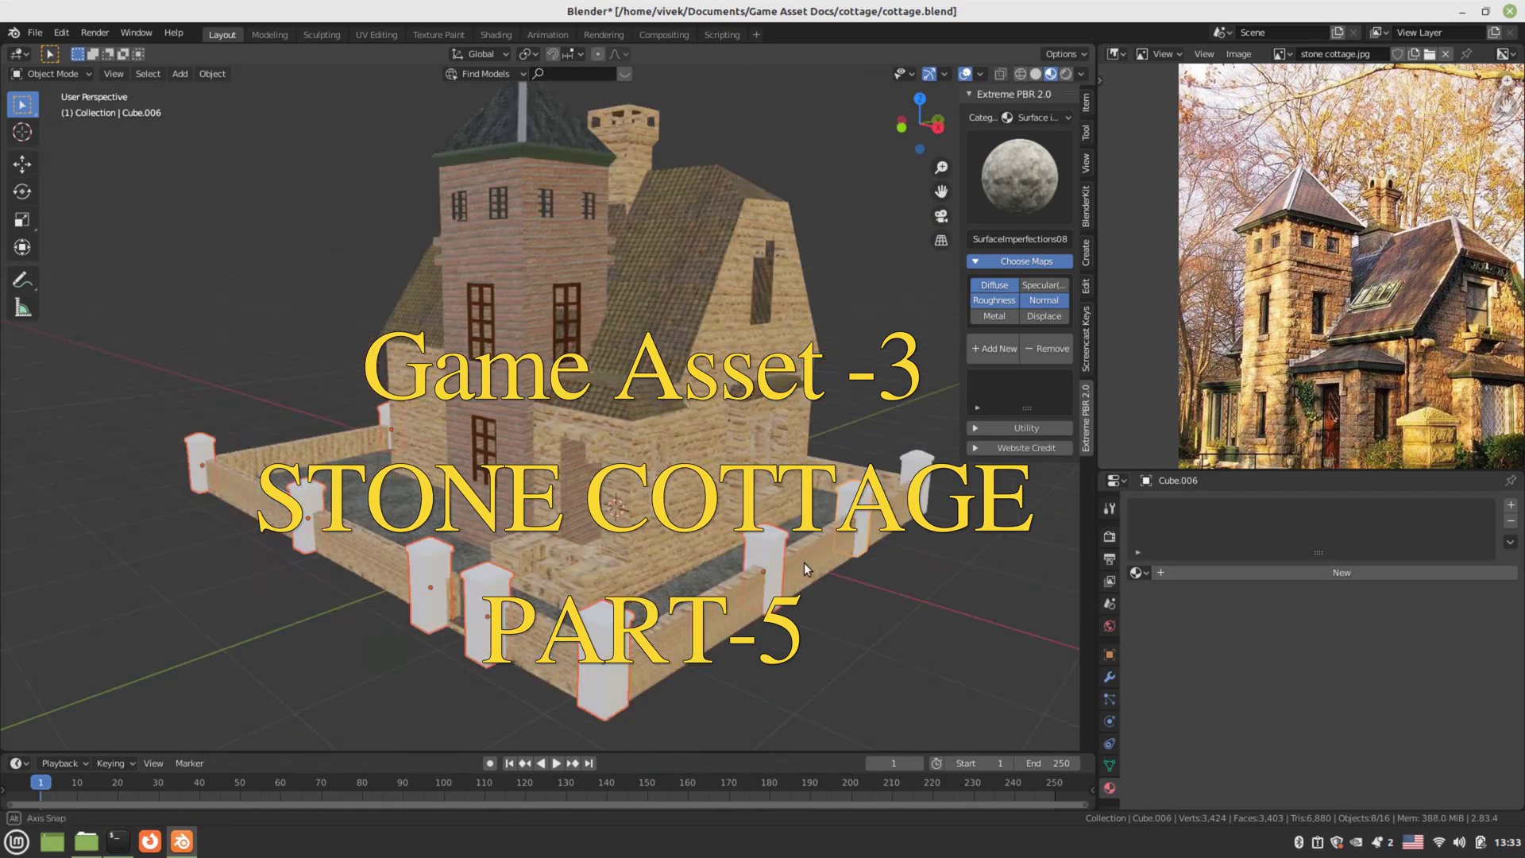
key("Delete")
- Delete the remaining surplus white pillars along the yard wall, keeping only the single pillar at the wall's corner
middle_click_drag(804, 562, 922, 602)
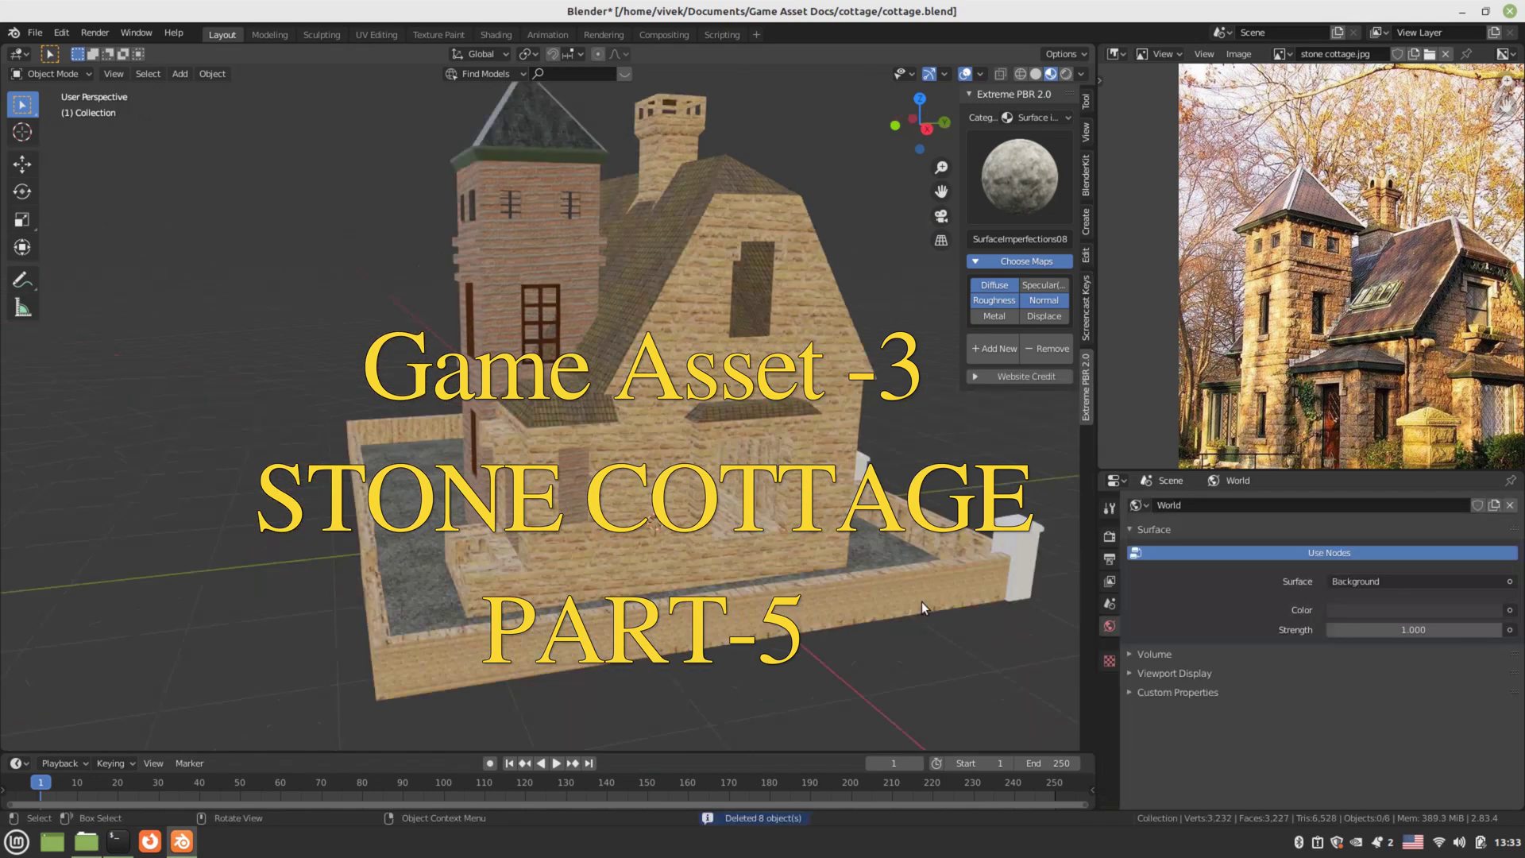
left_click(1033, 536)
key("KP_Decimal")
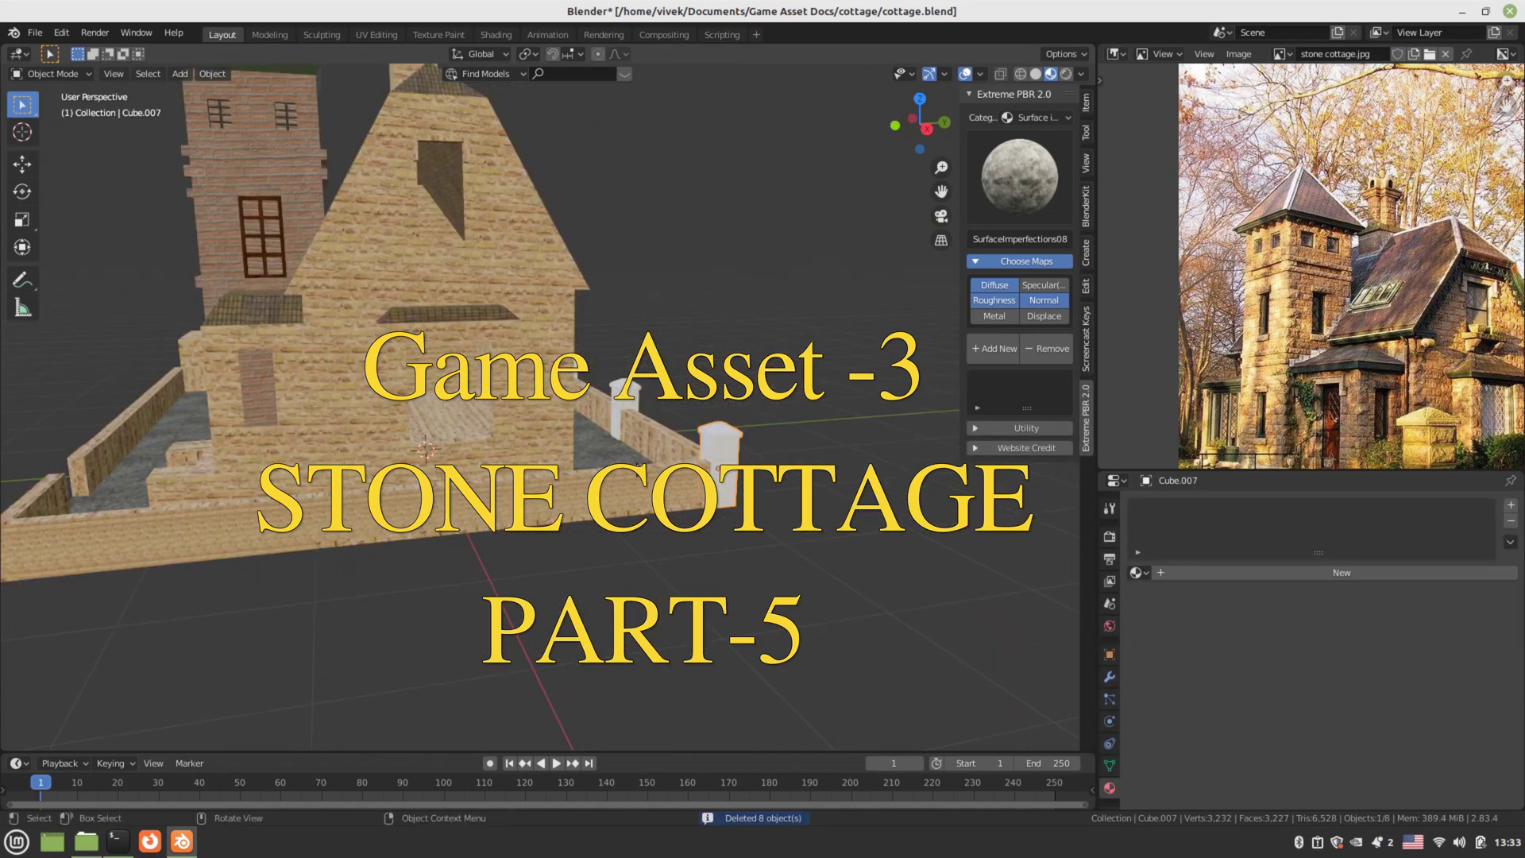
key("Tab")
middle_click_drag(636, 461, 572, 469)
middle_click_drag(676, 454, 707, 450)
key("Tab")
key("Delete")
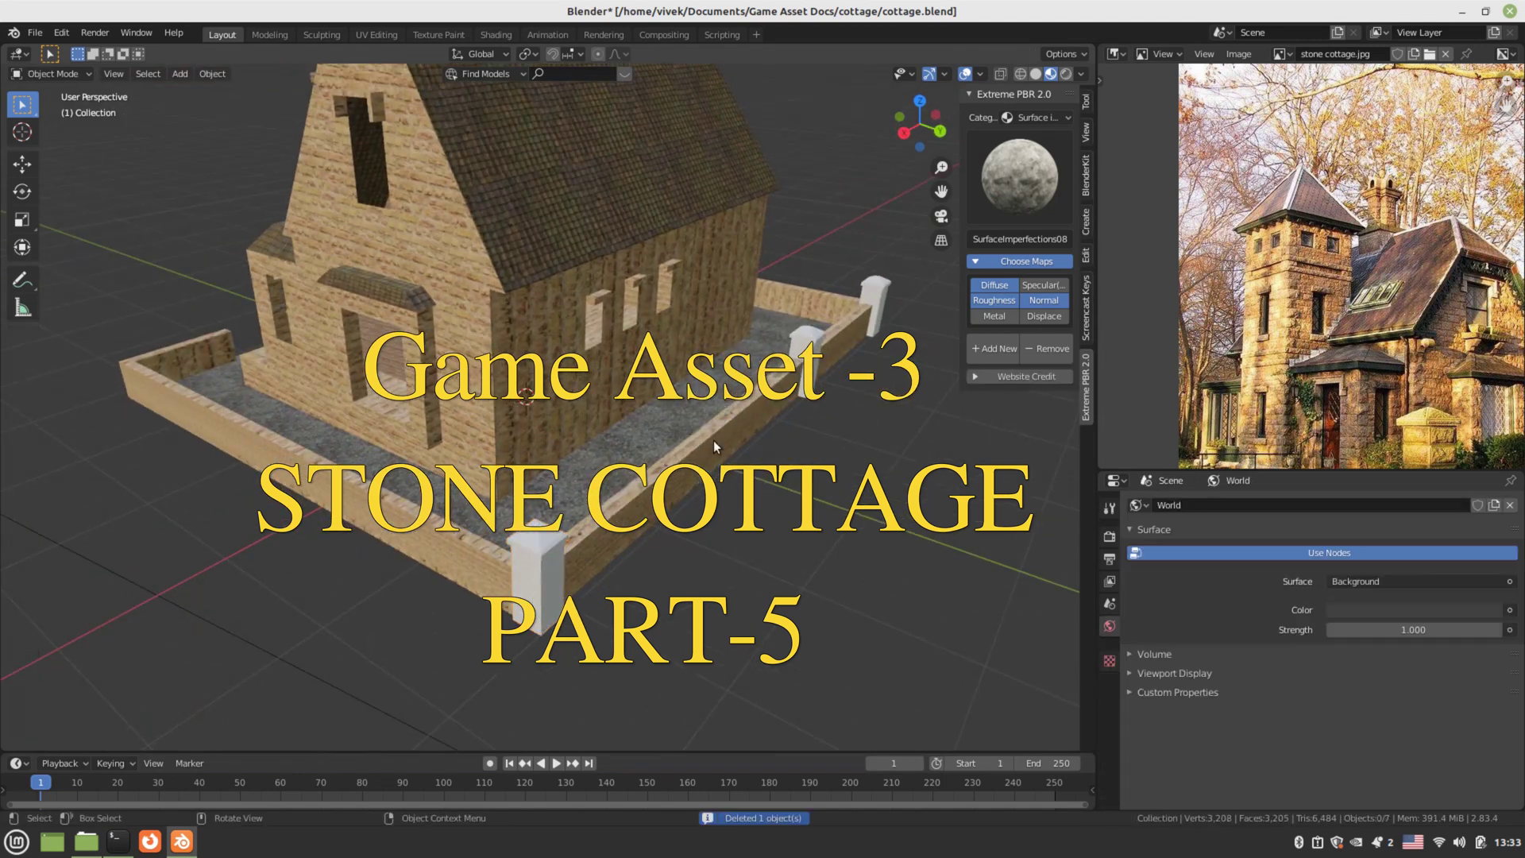
left_click(806, 340)
key("Delete")
left_click(877, 295)
key("Delete")
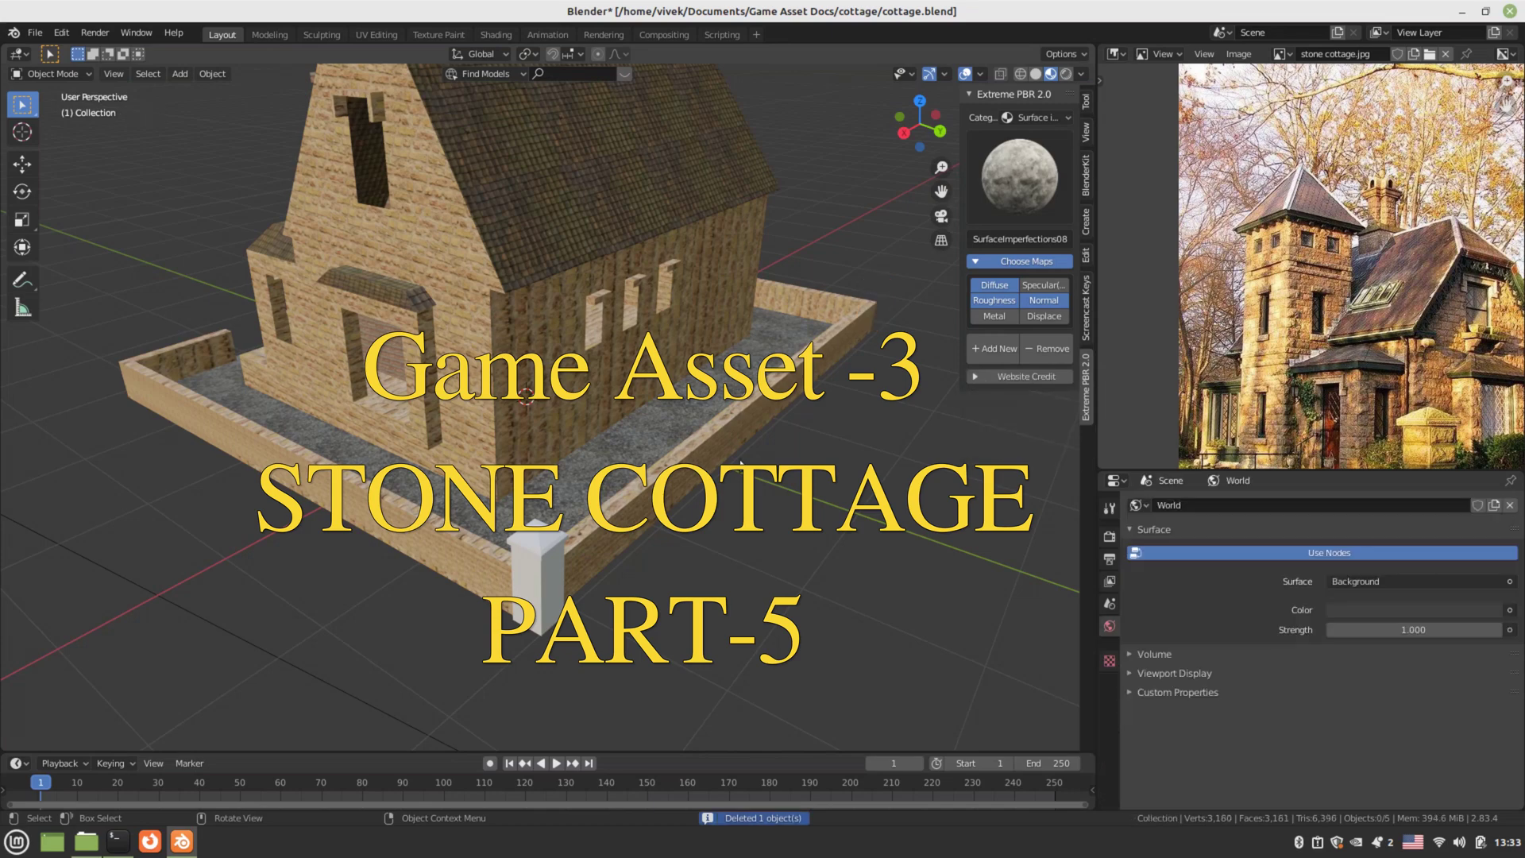
- Unwrap all faces of the remaining corner pillar with Smart UV Project in the UV Editing workspace
left_click(513, 558)
scroll(550, 566, "up", 3)
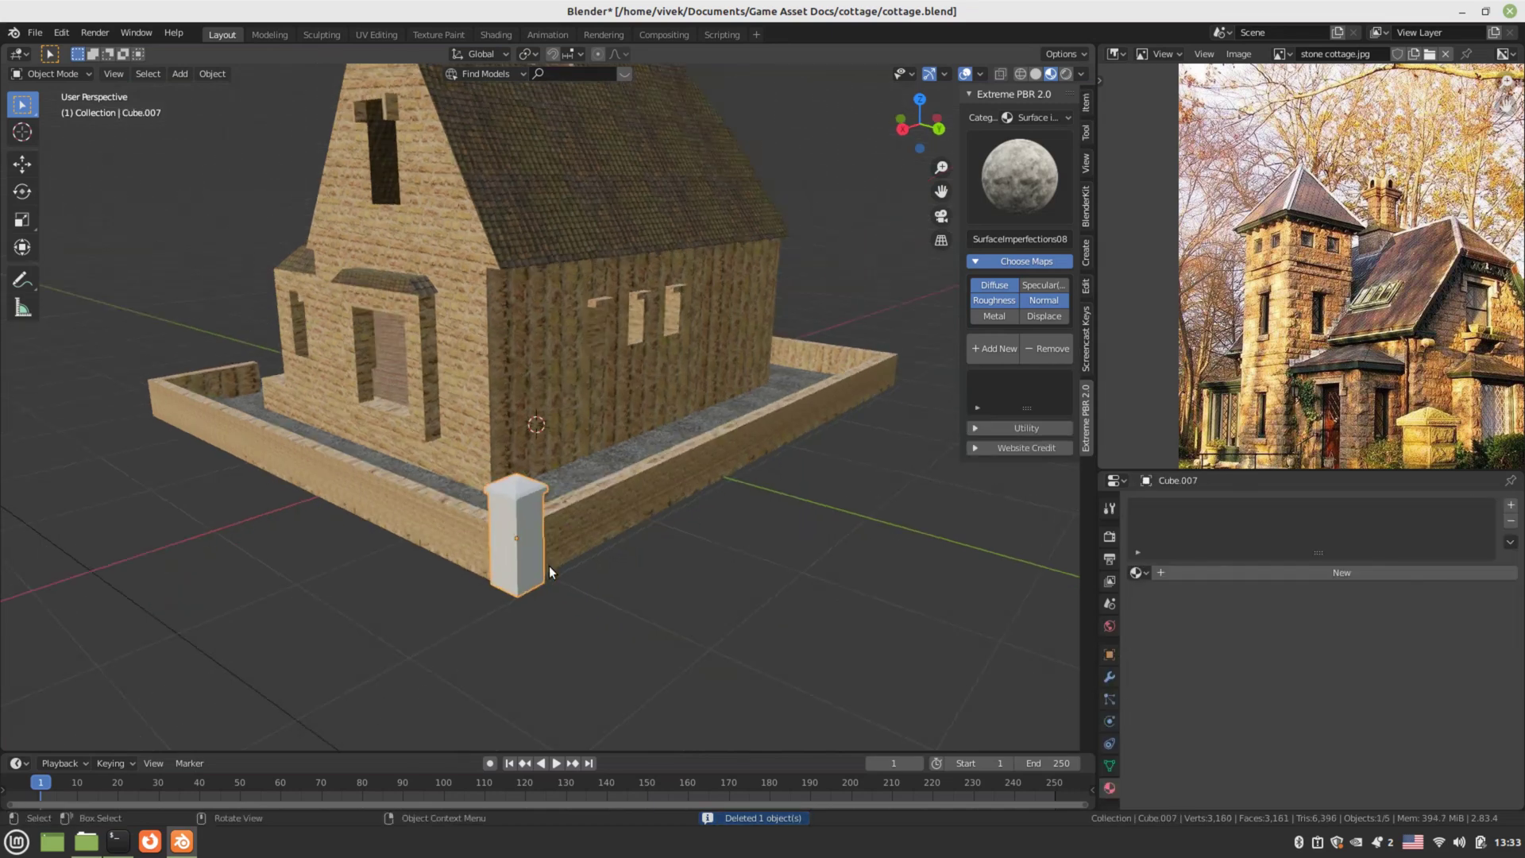
key("Tab")
middle_click_drag(523, 569, 570, 540)
key("a")
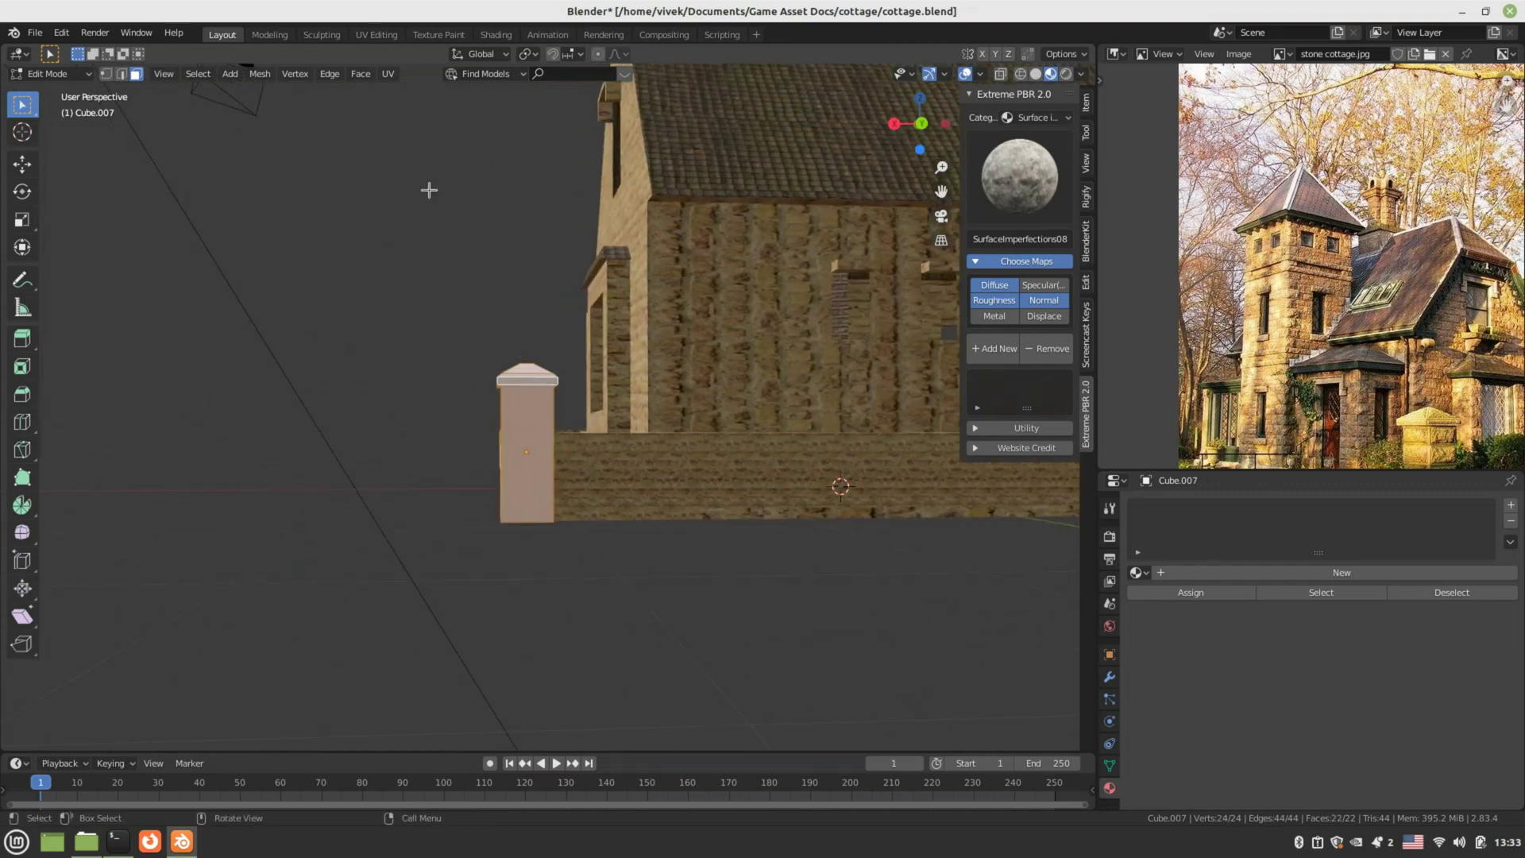
left_click(389, 35)
scroll(404, 507, "up", 2)
middle_click_drag(890, 518, 867, 497)
scroll(868, 498, "up", 4)
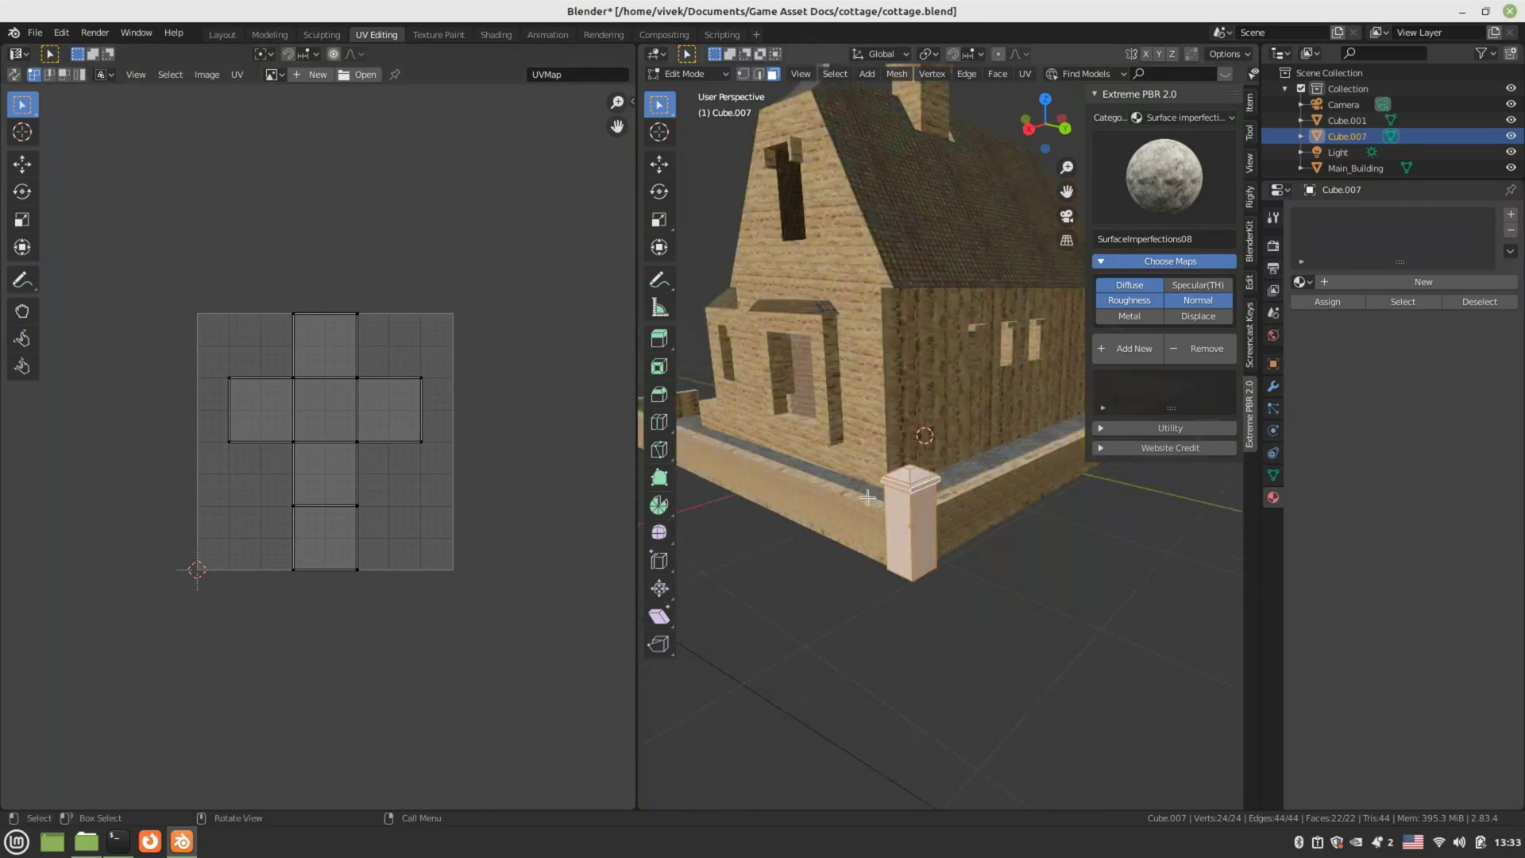
scroll(868, 497, "up", 5)
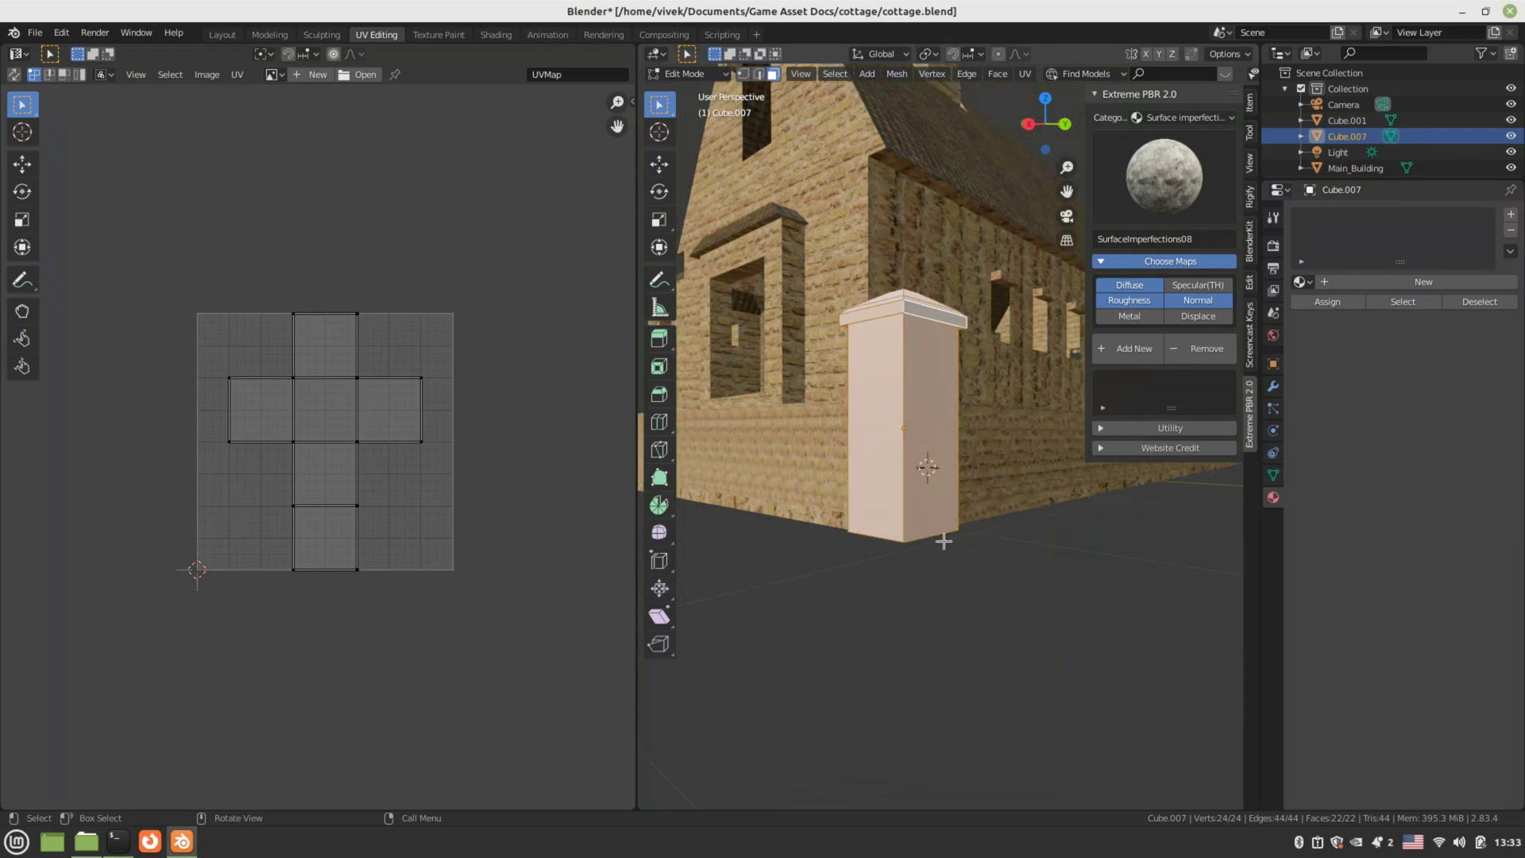
key("u")
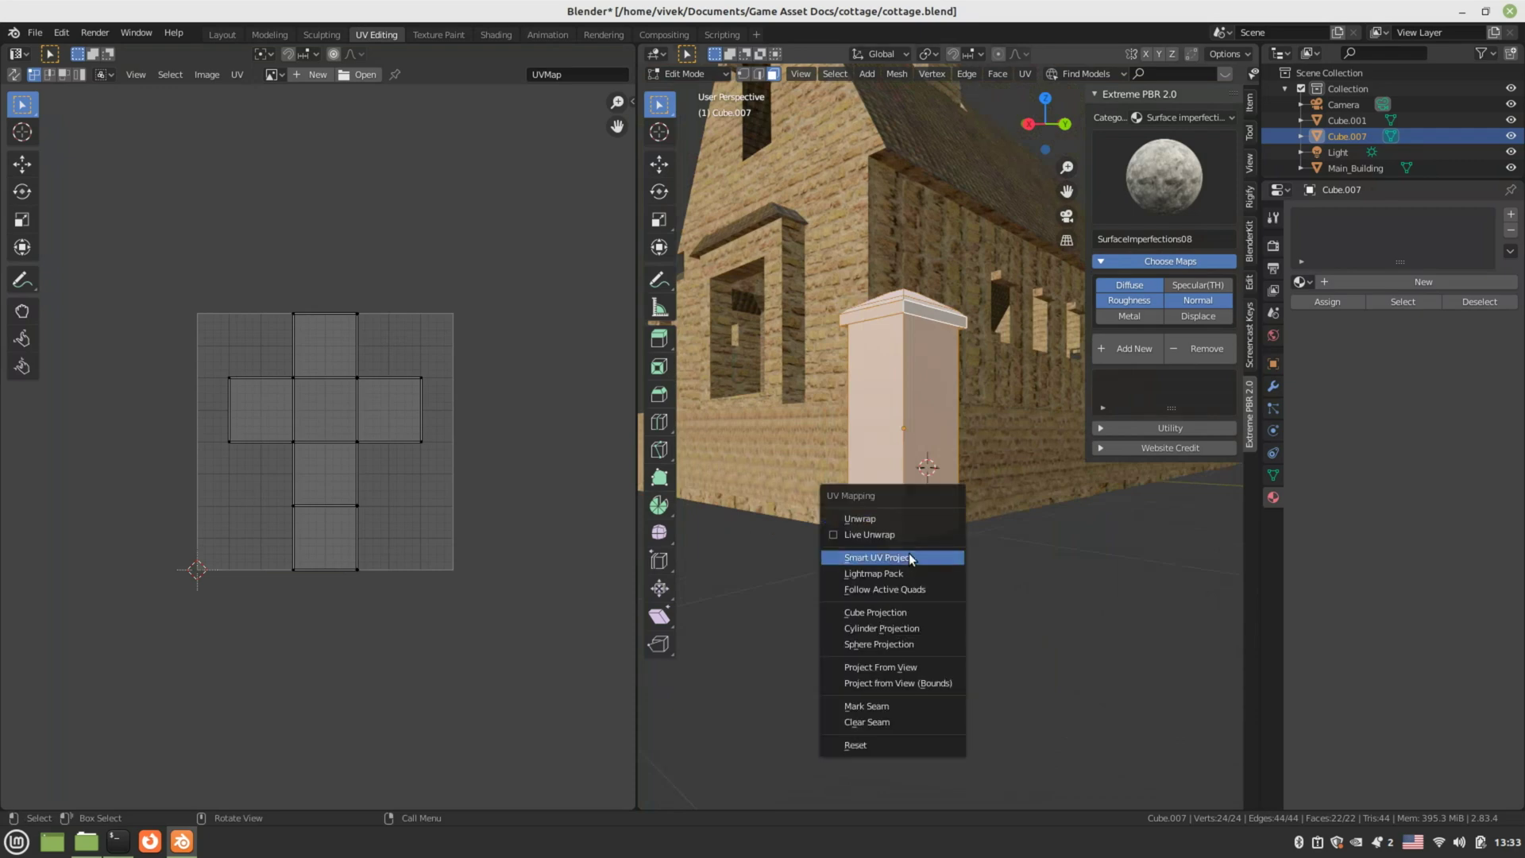
left_click(910, 559)
left_click(903, 681)
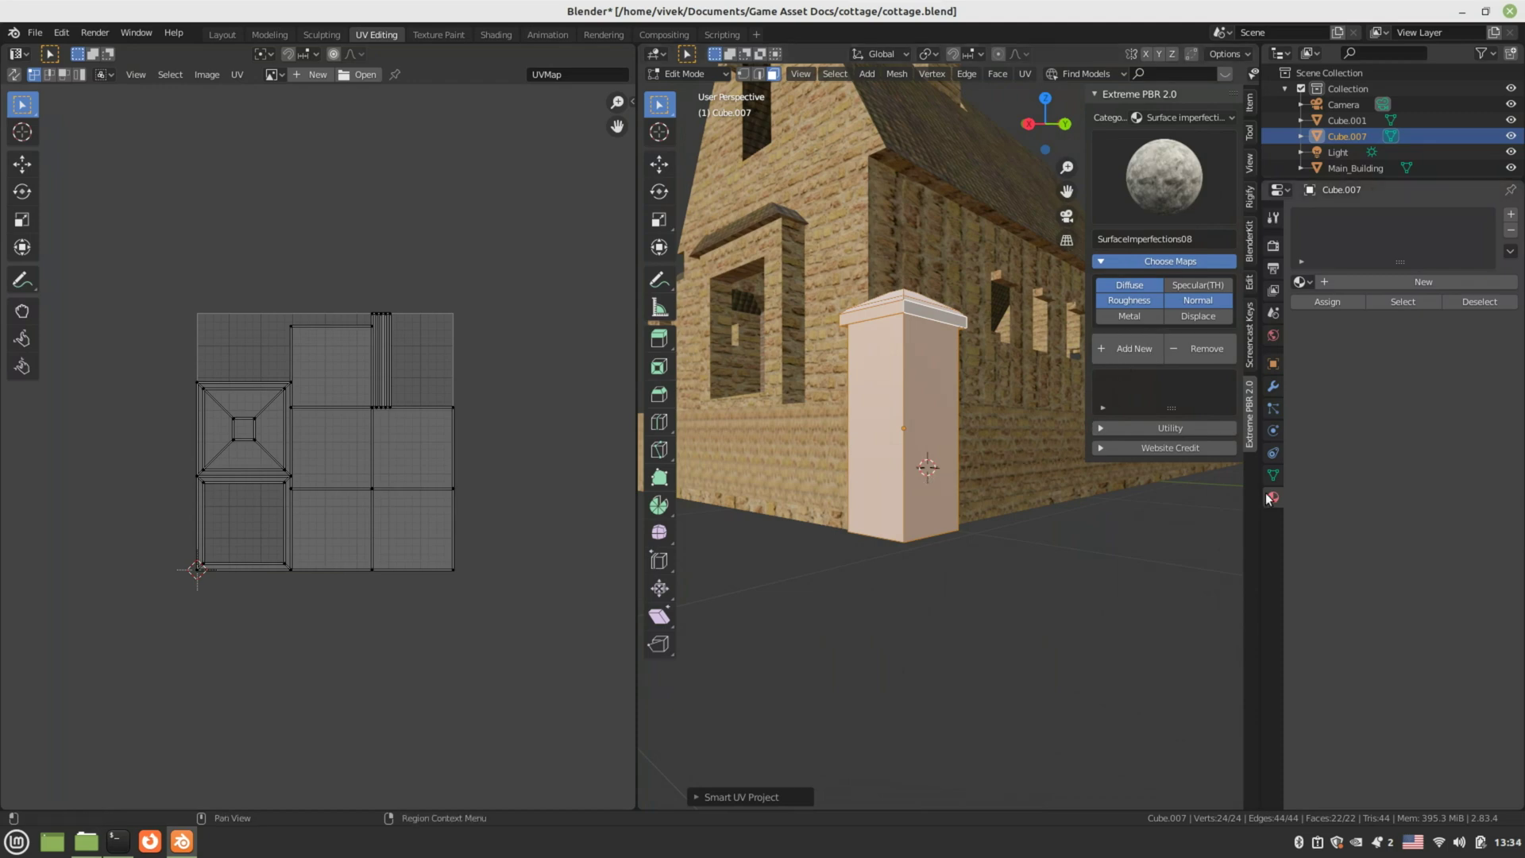
- Add the Bricks03 material from the Extreme PBR Bricks category to the corner pillar in Object Mode
key("Tab")
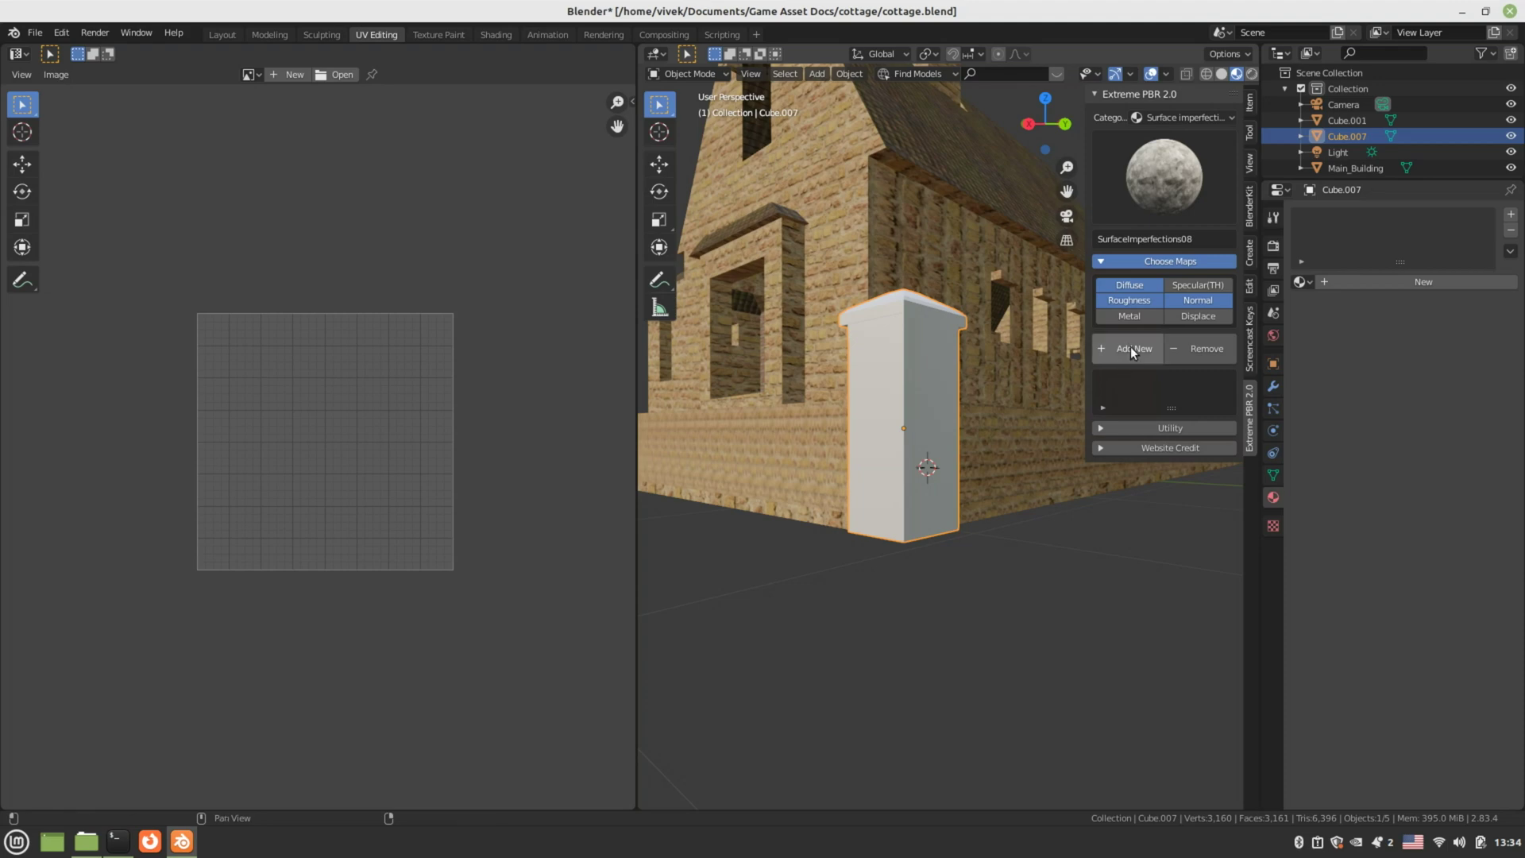
left_click(1144, 119)
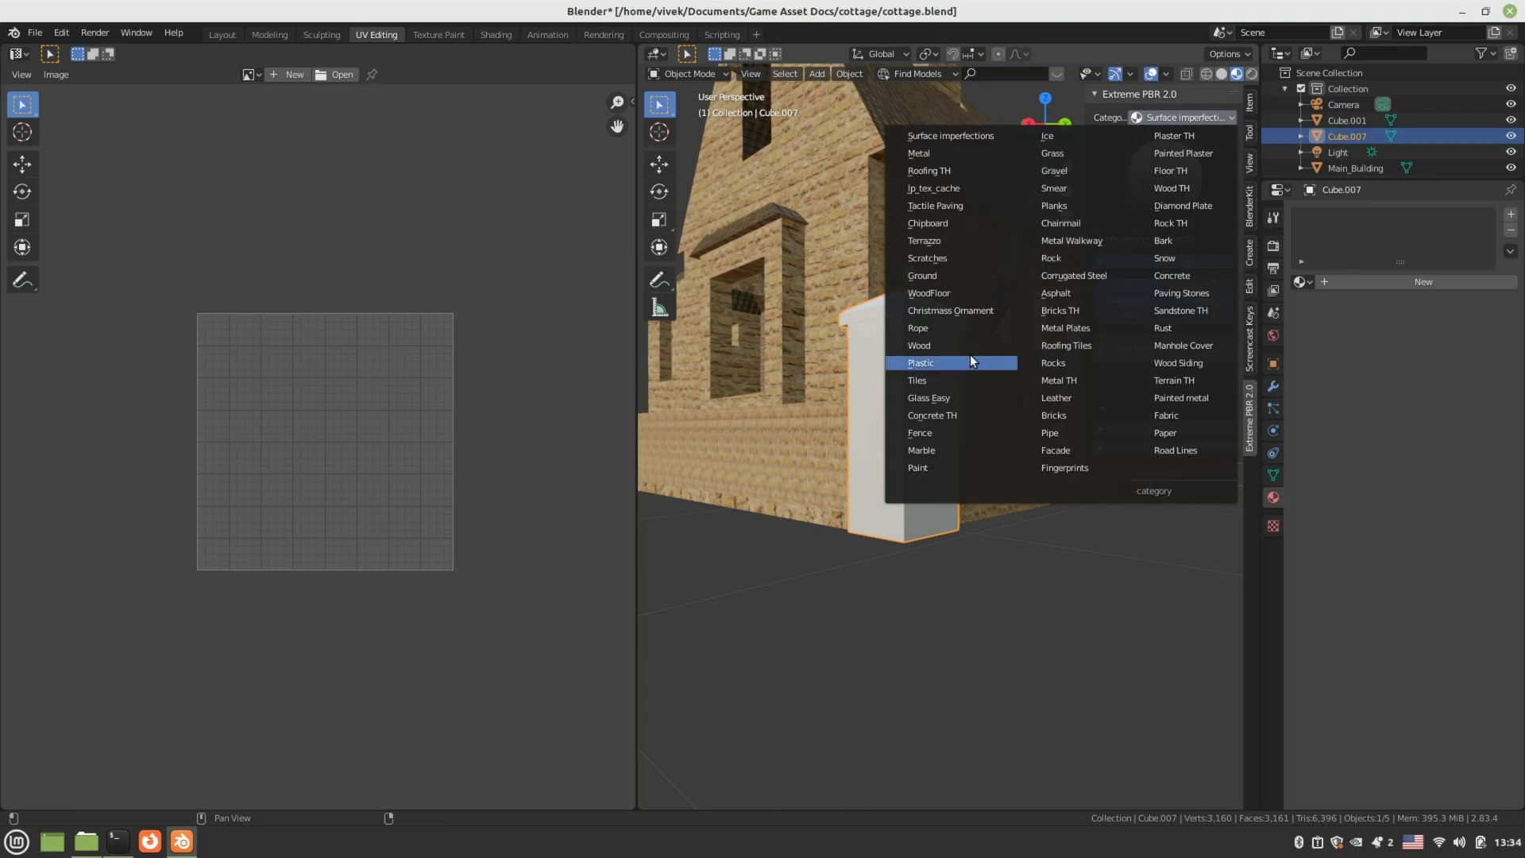
left_click(1070, 418)
left_click(1157, 195)
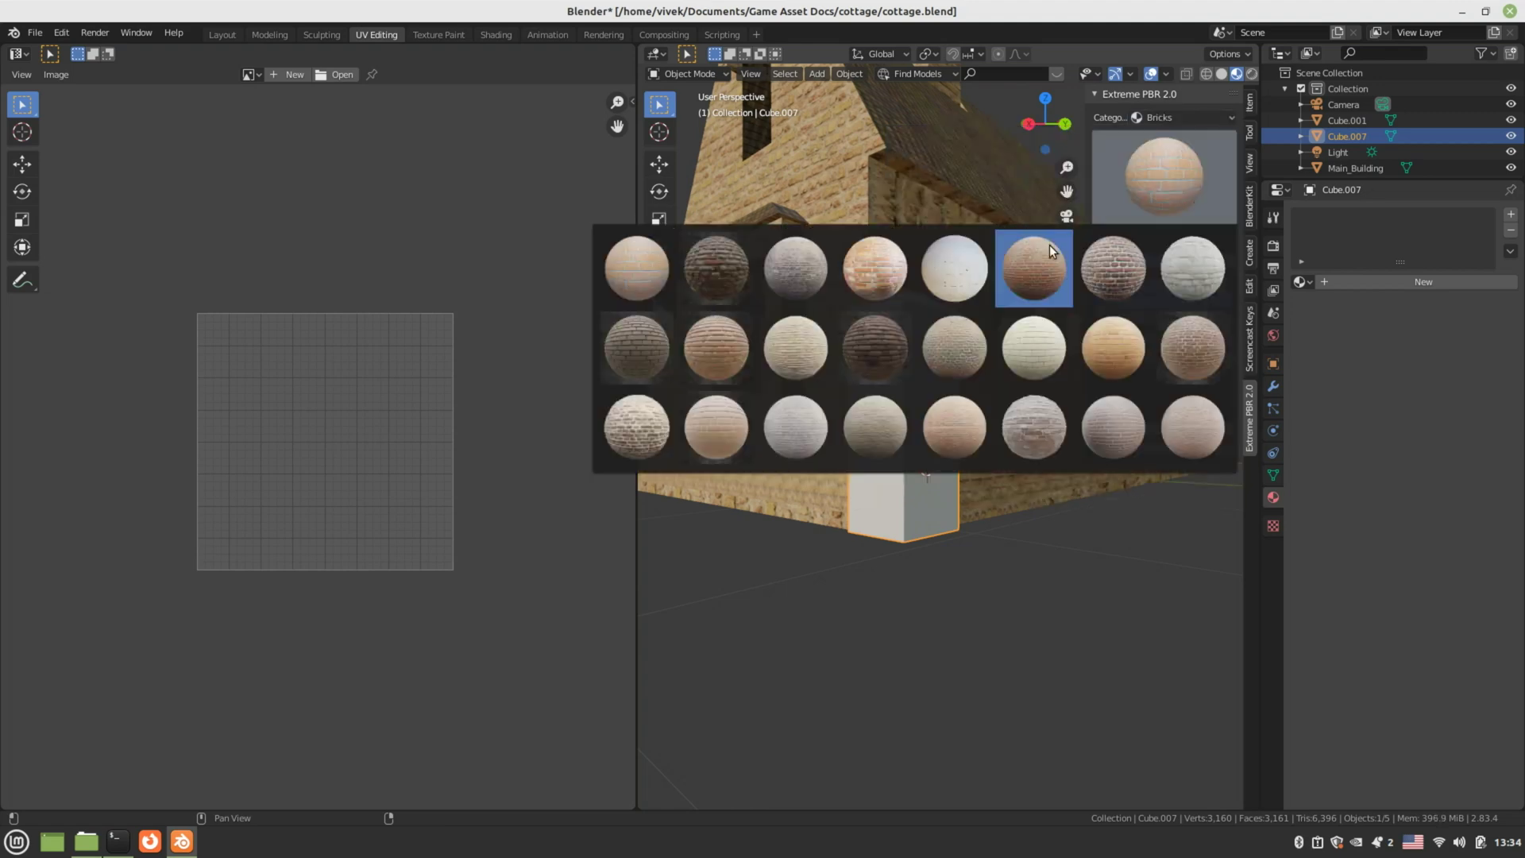
left_click(723, 284)
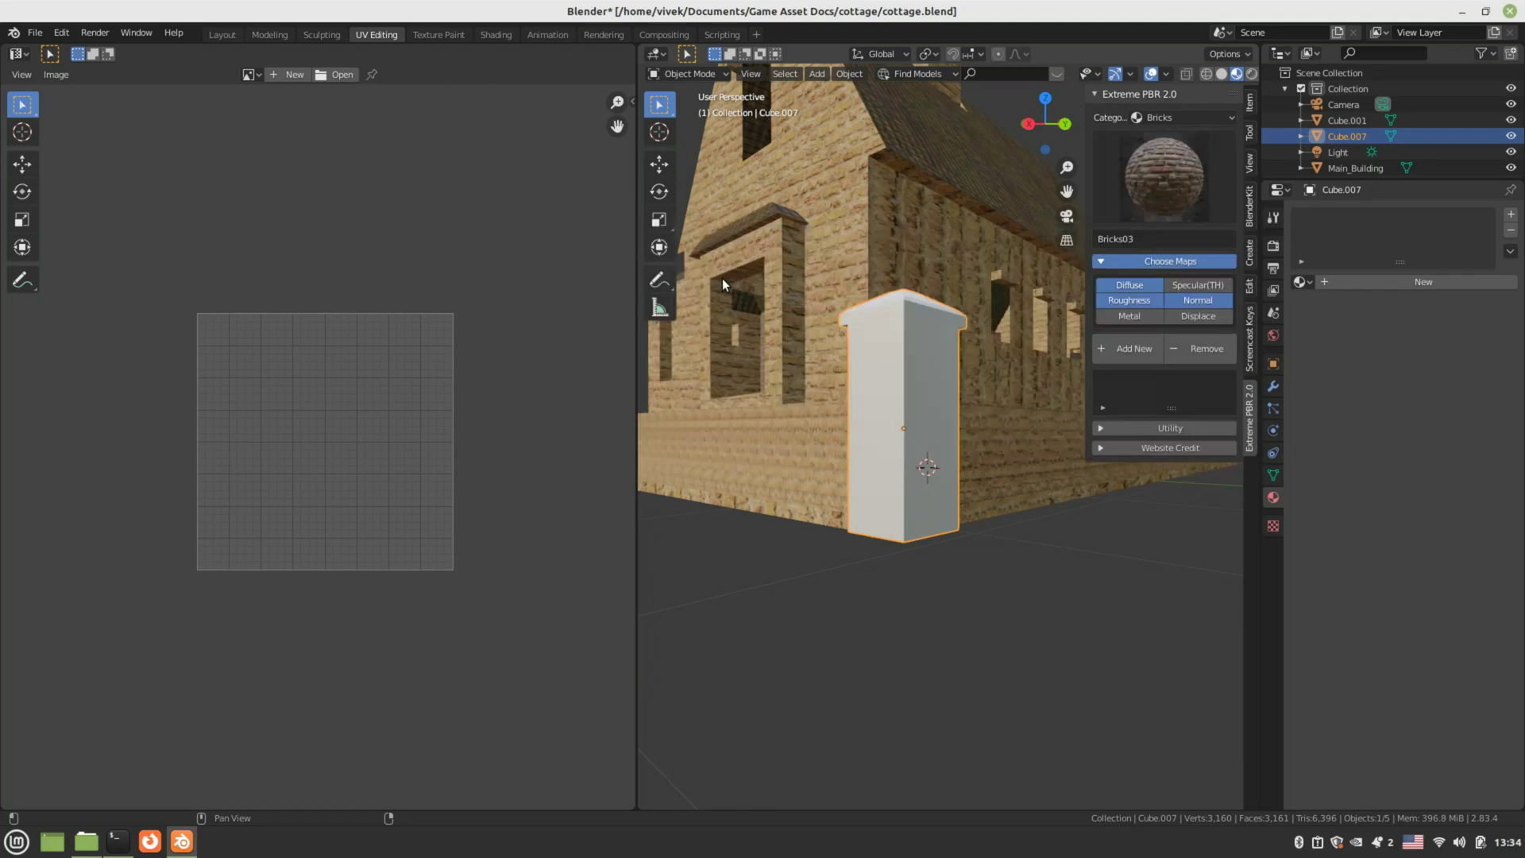
left_click(1122, 348)
- Scale the pillar's entire UV layout up well beyond the brick image so the bricks repeat at a smaller size
middle_click_drag(899, 447, 895, 474)
key("Tab")
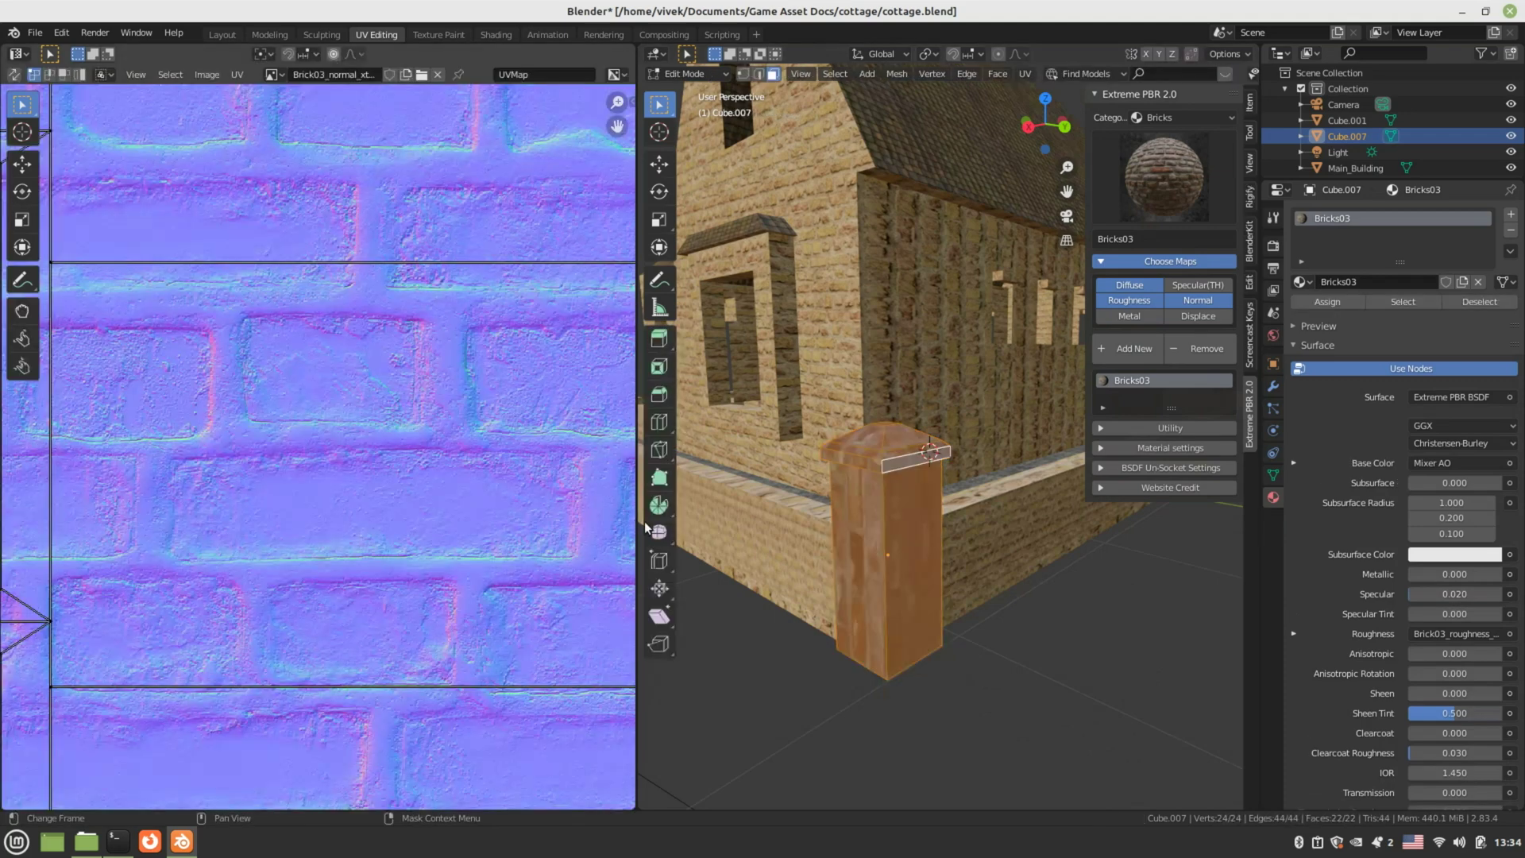
scroll(473, 446, "down", 6)
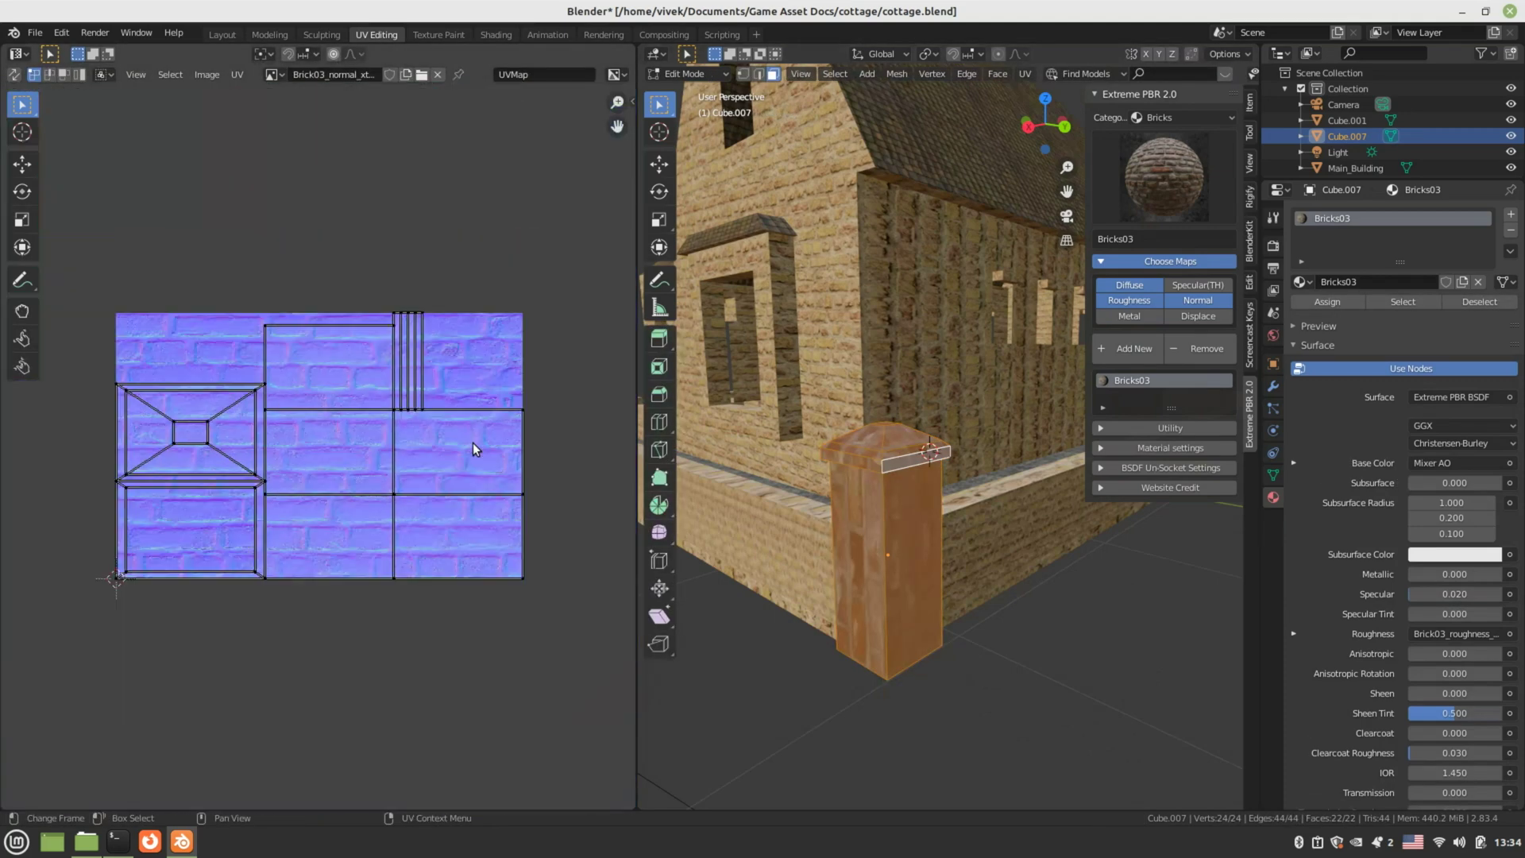
middle_click_drag(742, 493, 828, 454)
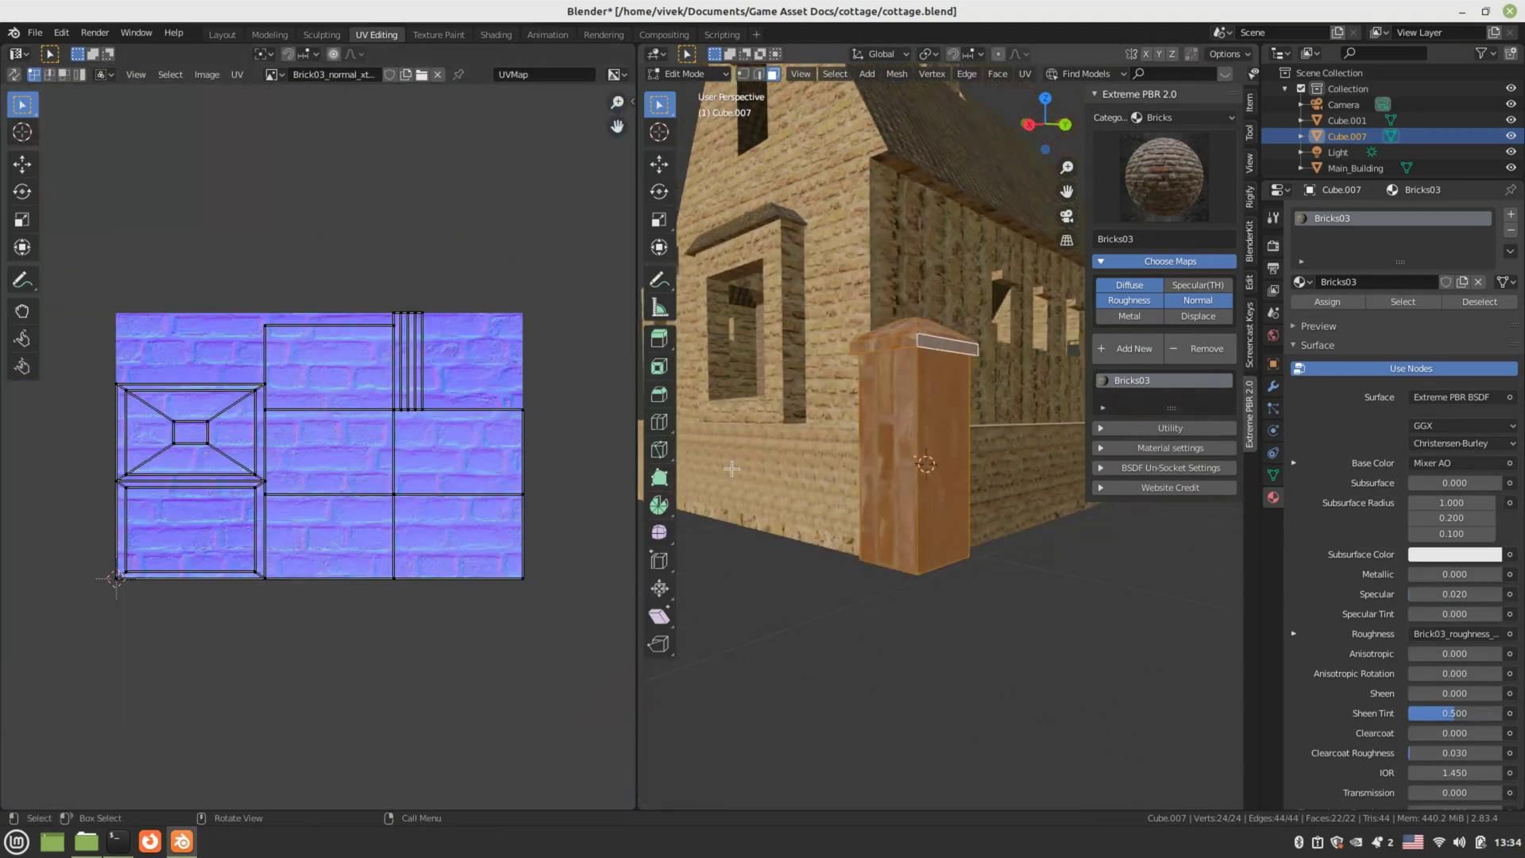
key("a")
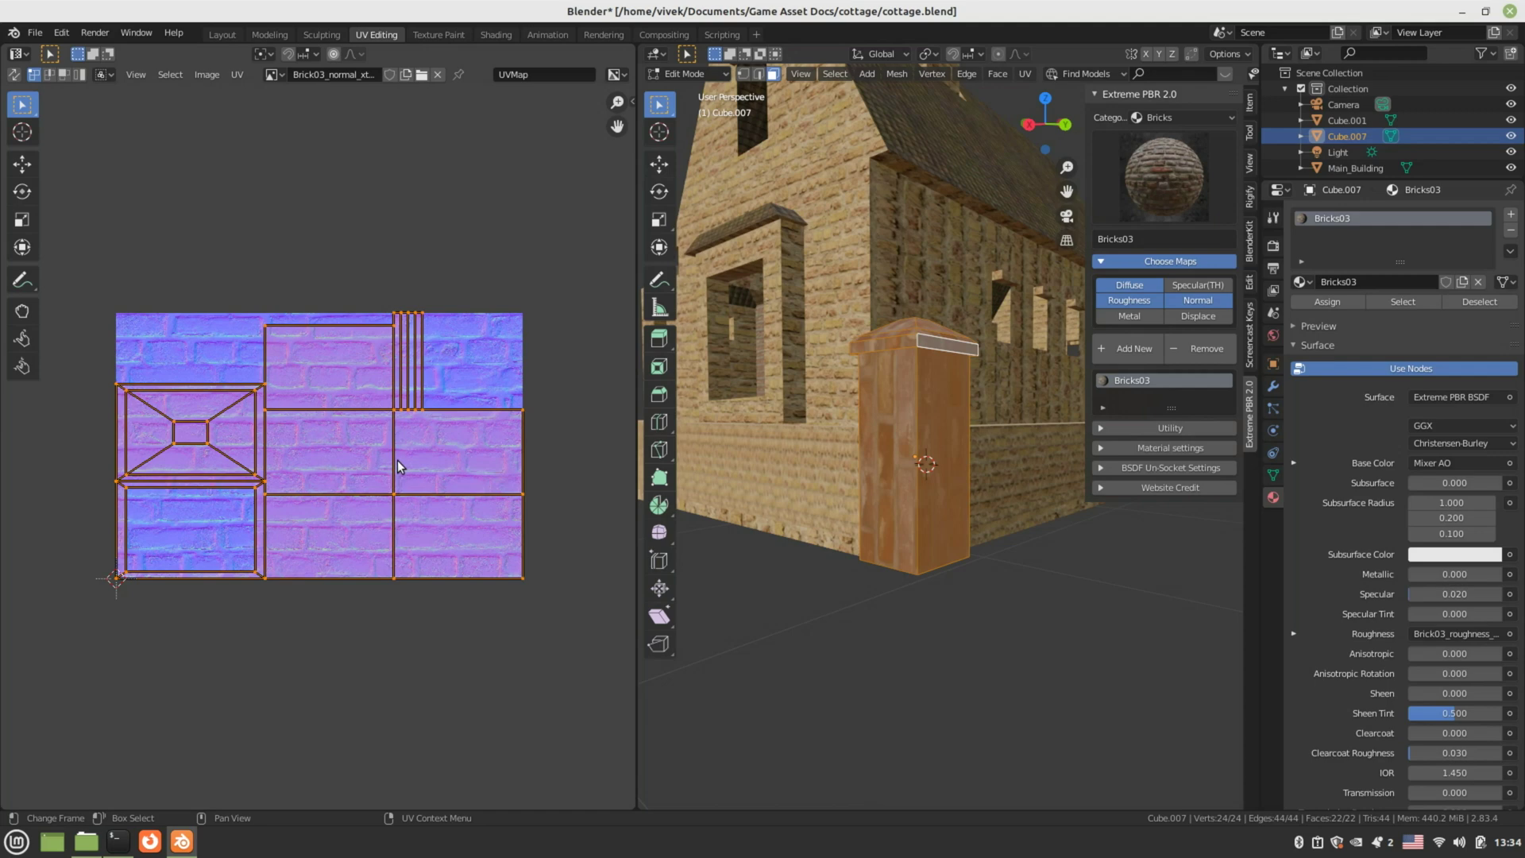
key("s")
left_click(634, 630)
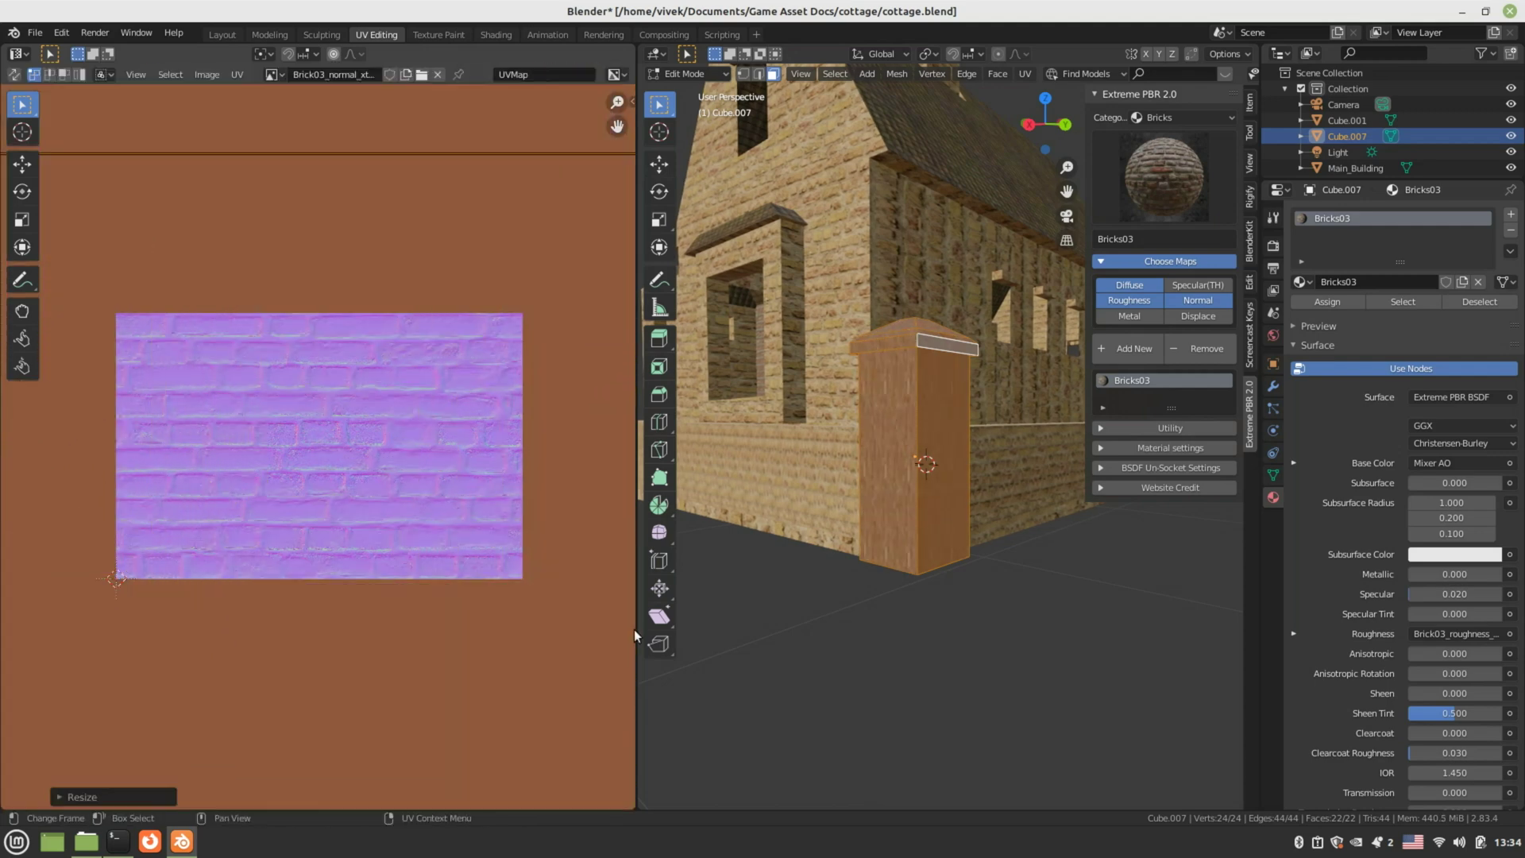
- Rotate the pillar's UV layout about 90 degrees and straighten it so the brick courses run horizontally
scroll(779, 598, "up", 5)
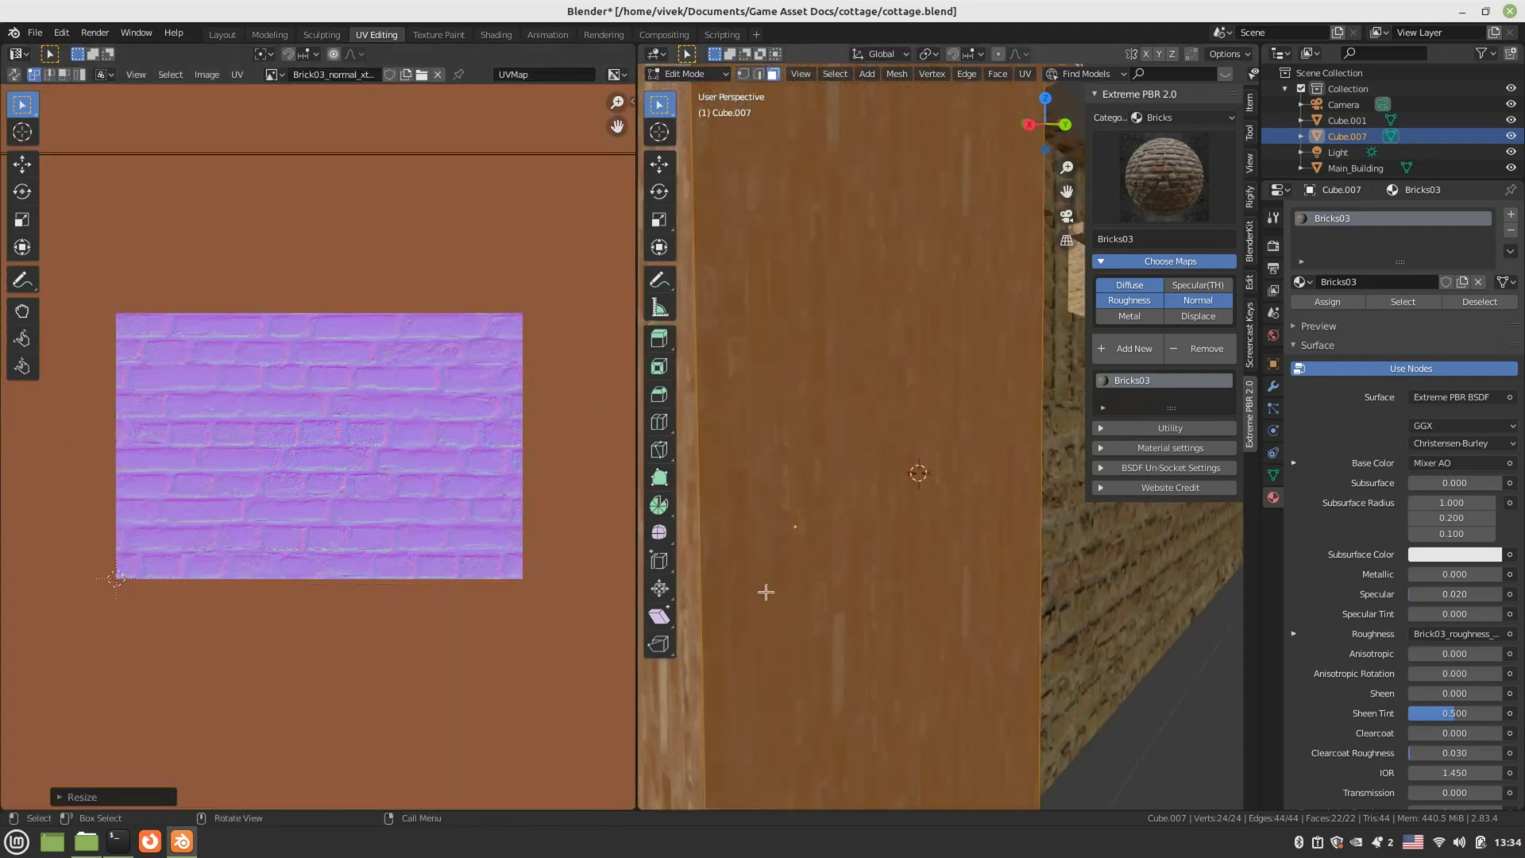
scroll(779, 595, "down", 3)
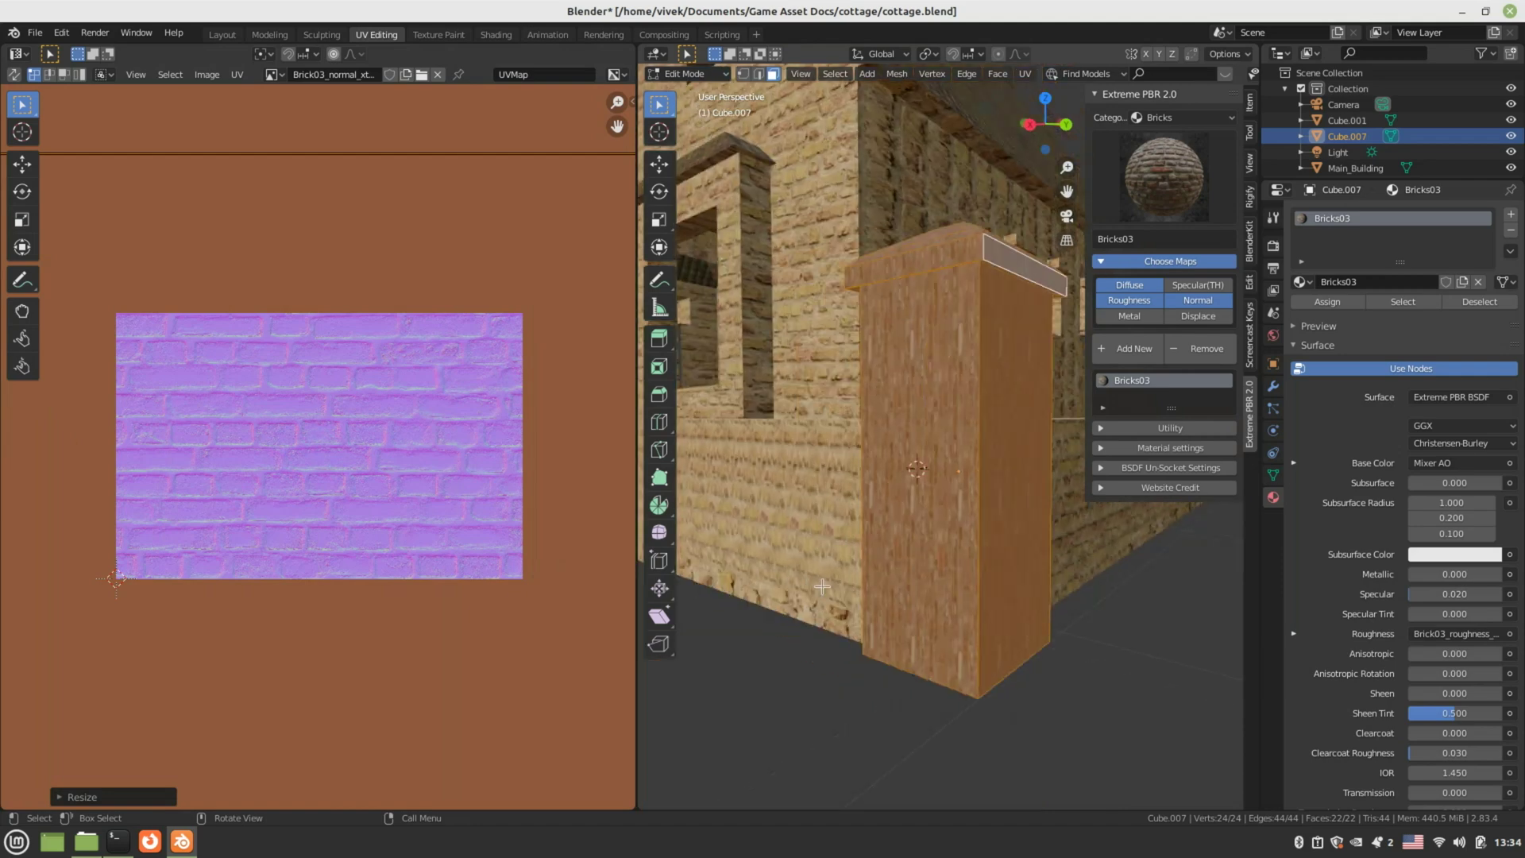
key("r")
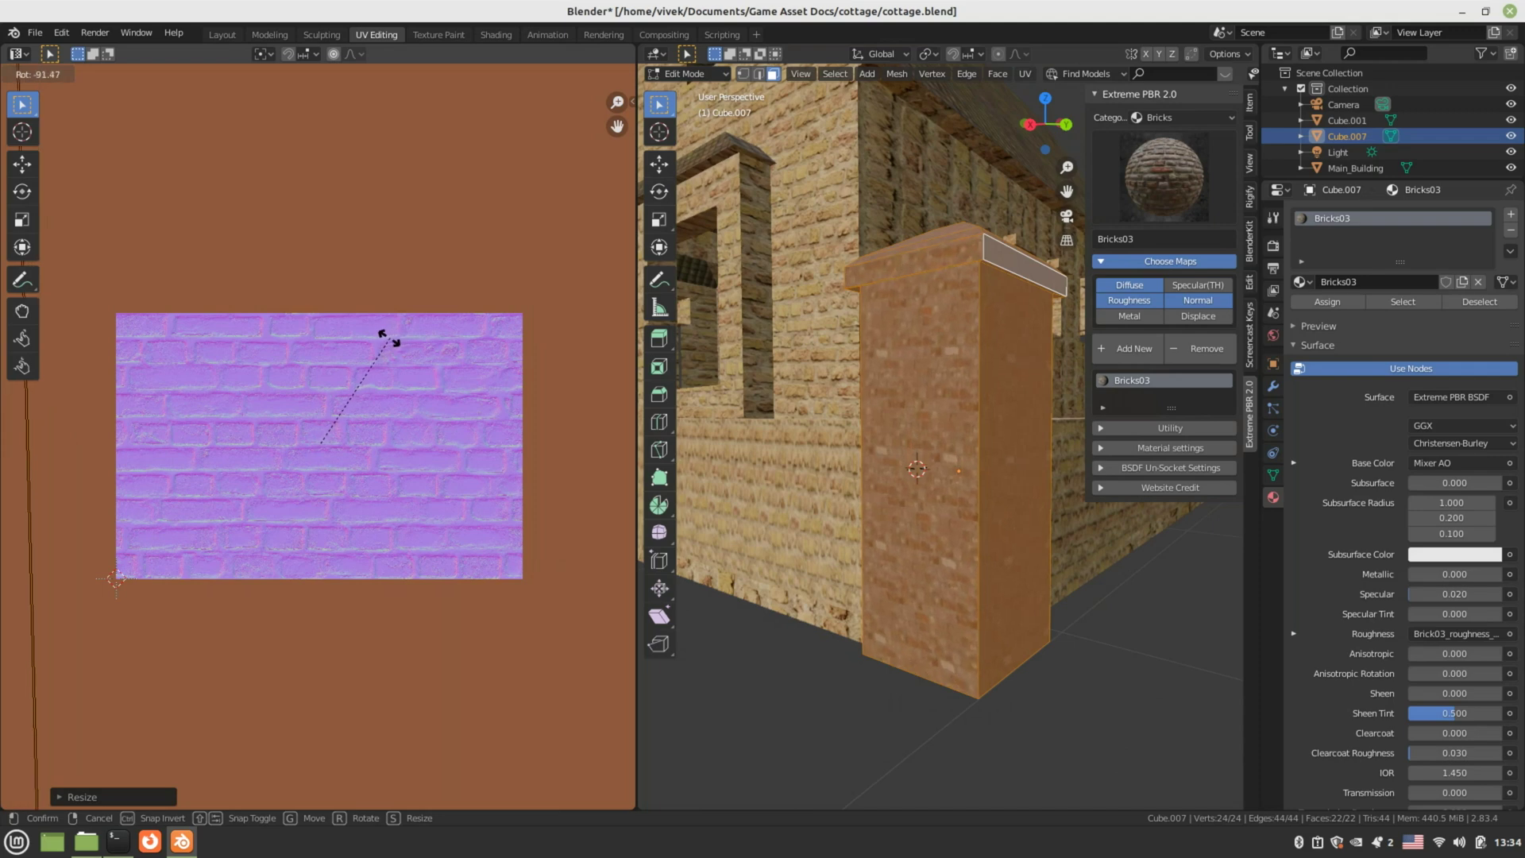
left_click(377, 351)
scroll(361, 477, "down", 7)
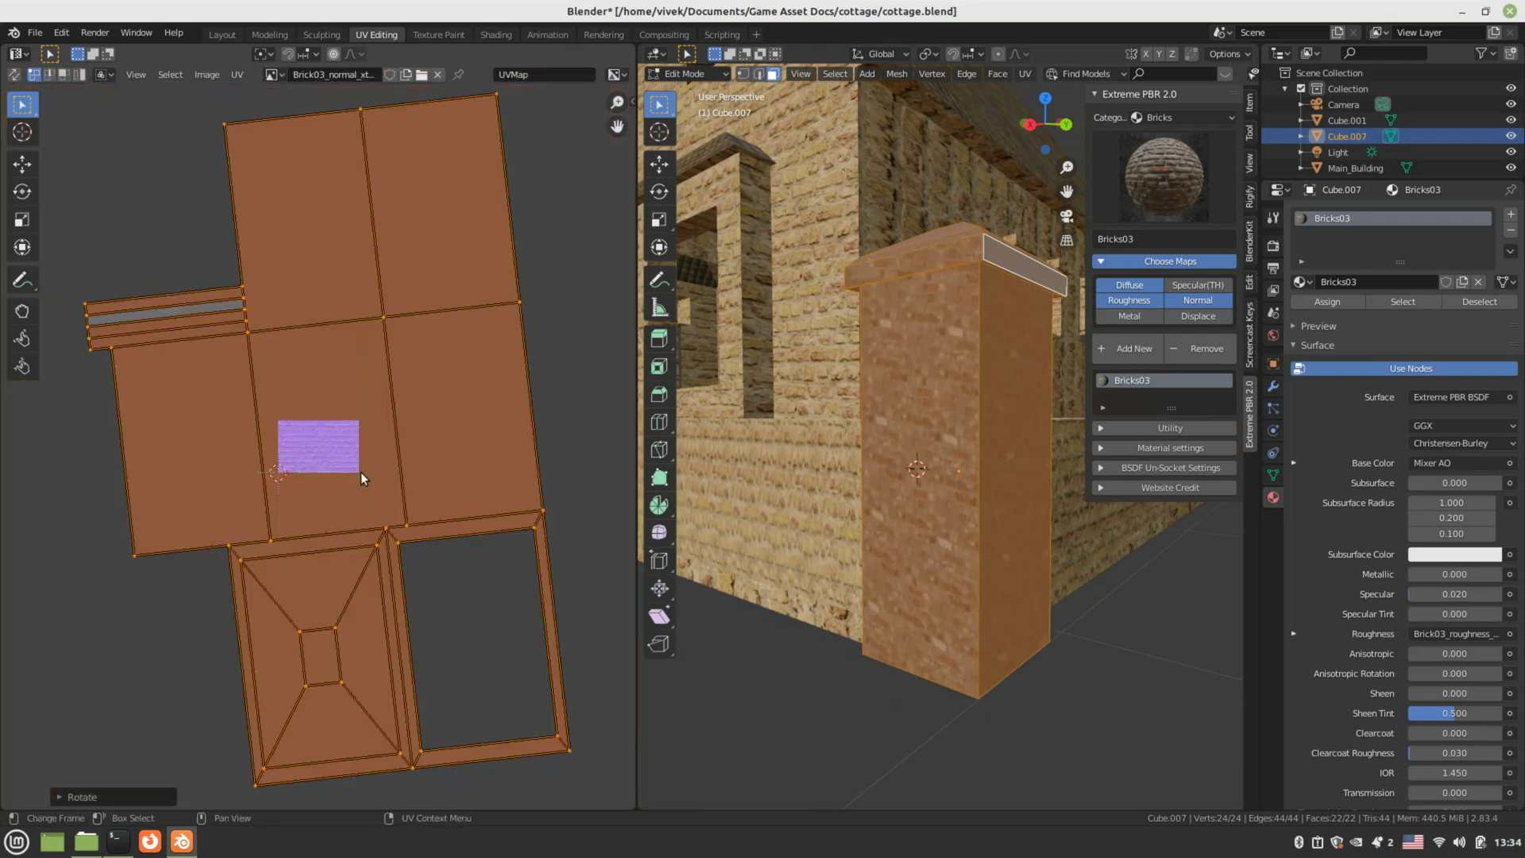
key("r")
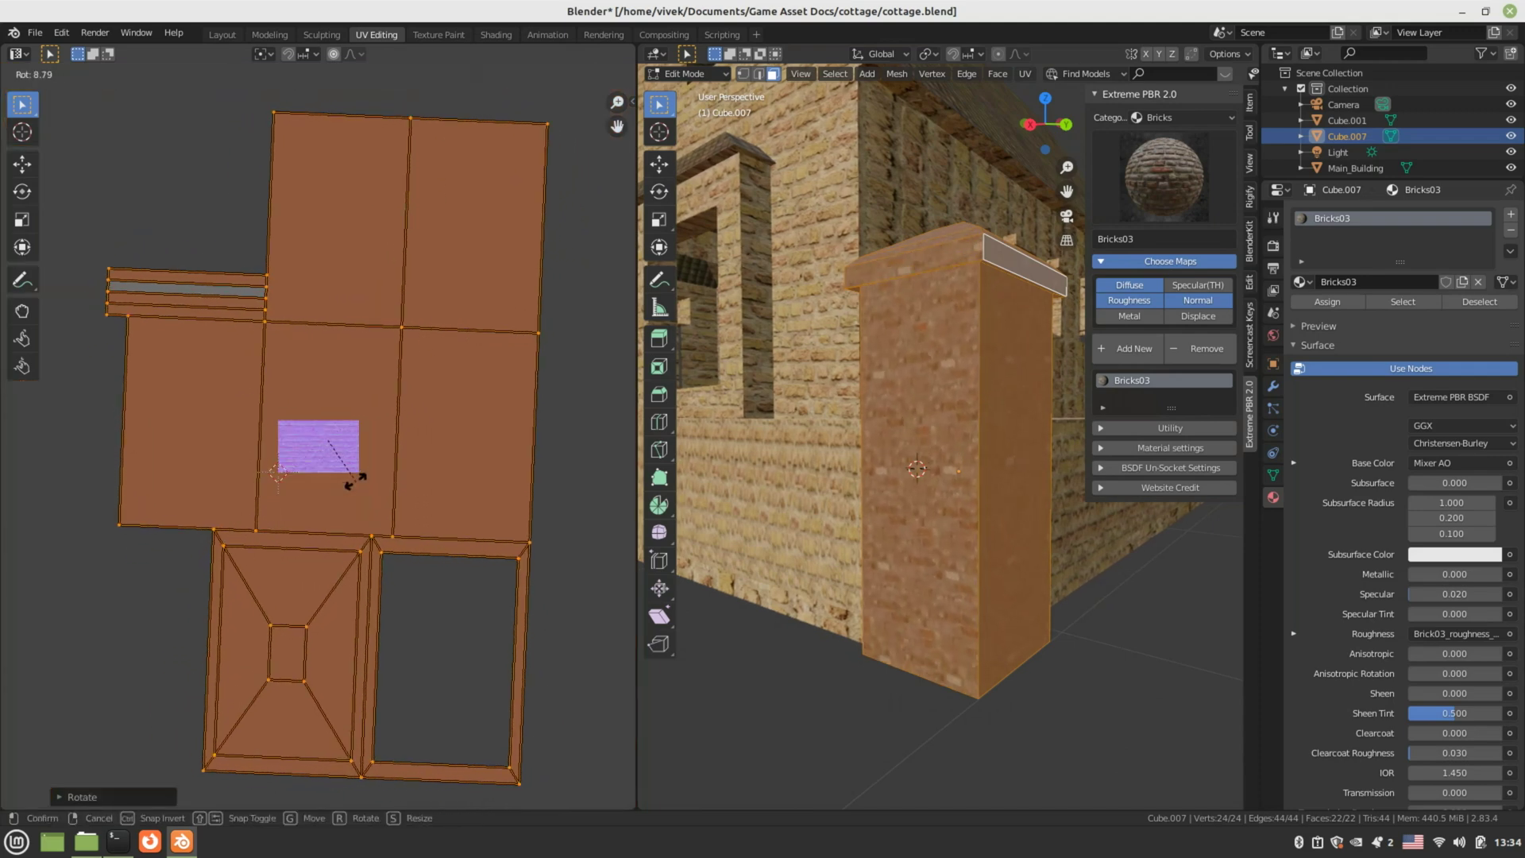
left_click(347, 480)
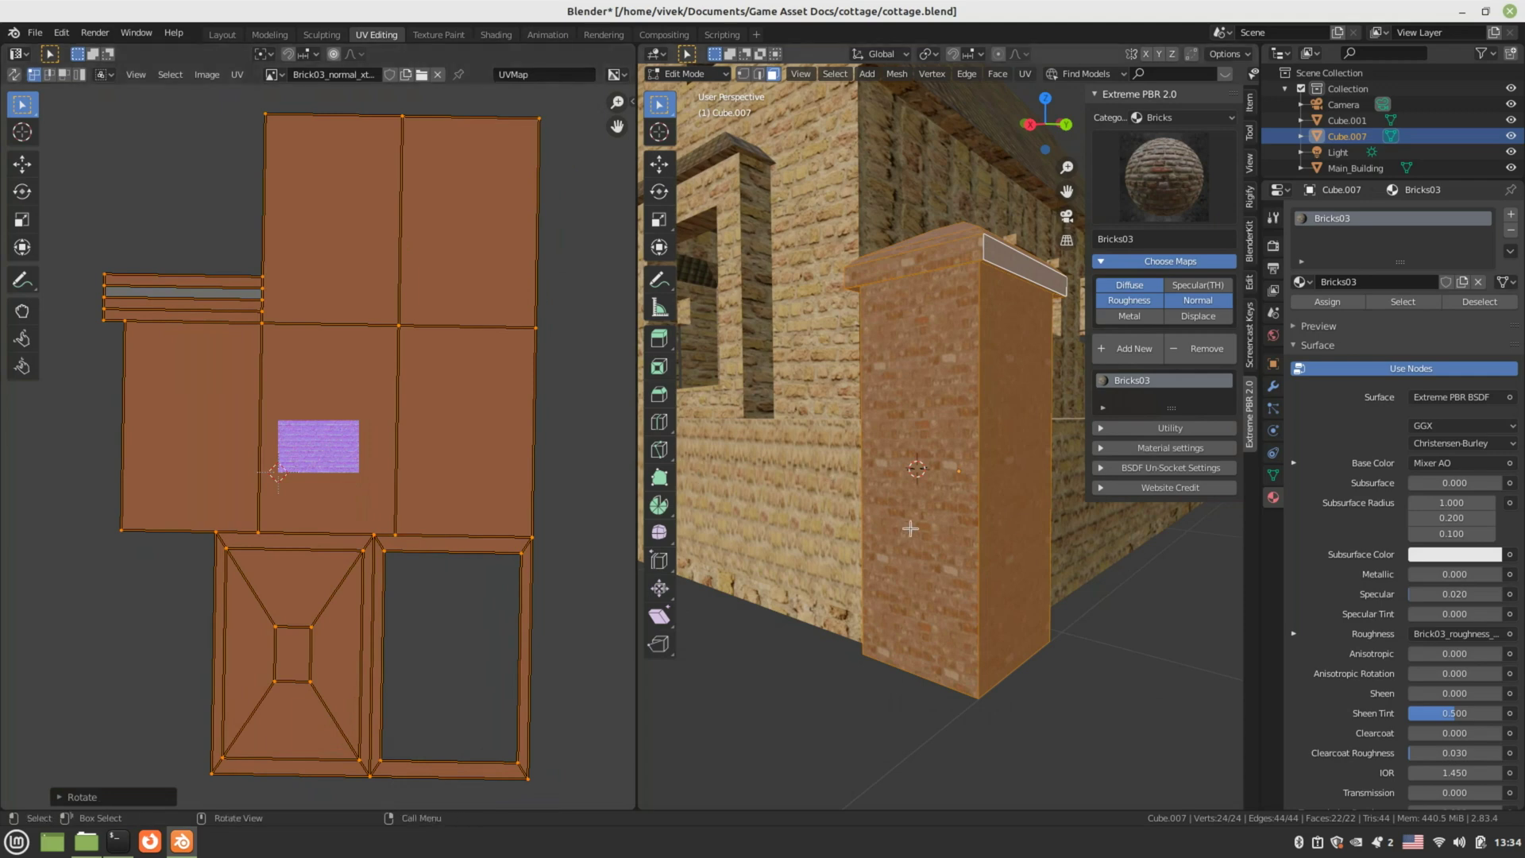
- Examine the brick texture on the corner pillar in Object Mode from close up and farther away
key("Tab")
middle_click_drag(945, 541, 931, 586)
key("KP_Decimal")
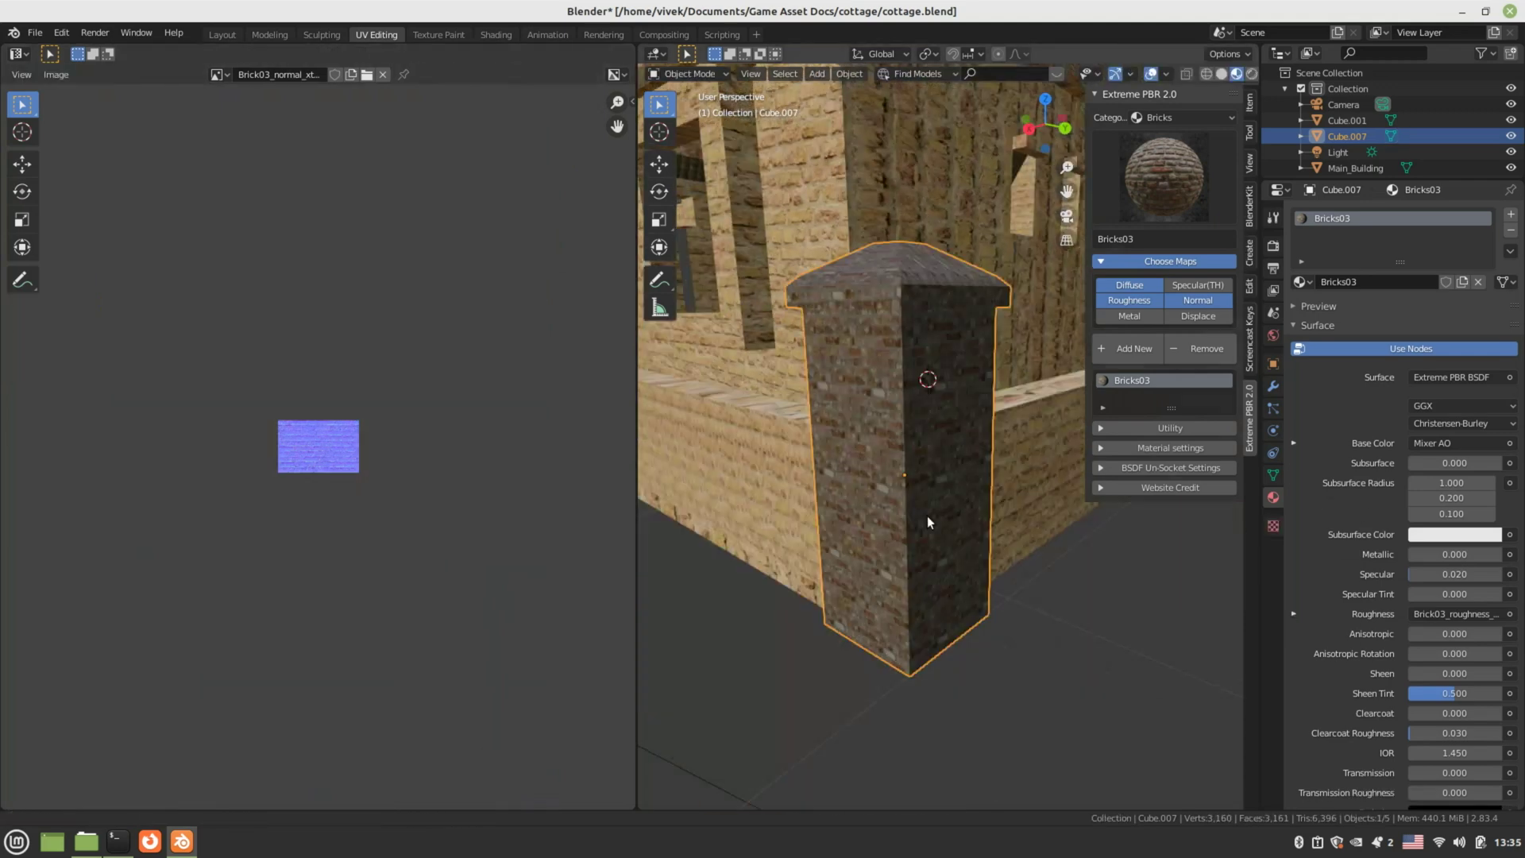
scroll(918, 518, "up", 4)
middle_click_drag(918, 518, 898, 530)
scroll(899, 524, "down", 5)
scroll(899, 521, "down", 3)
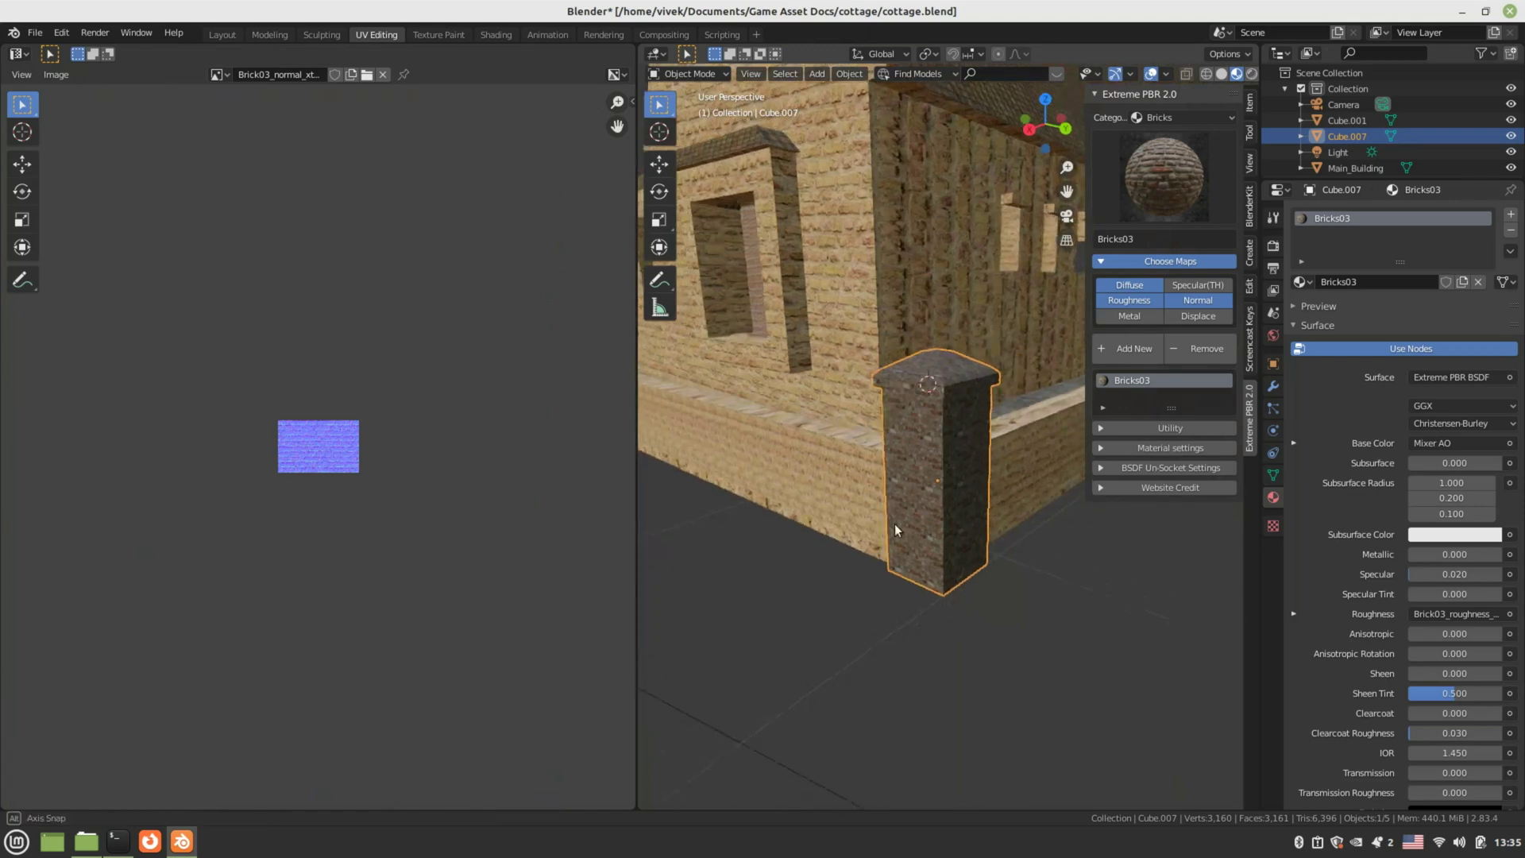
- Select the five top faces of the pillar's cap and move their UV island up over the brick image
key("Tab")
scroll(914, 479, "up", 4)
middle_click_drag(915, 480, 884, 513)
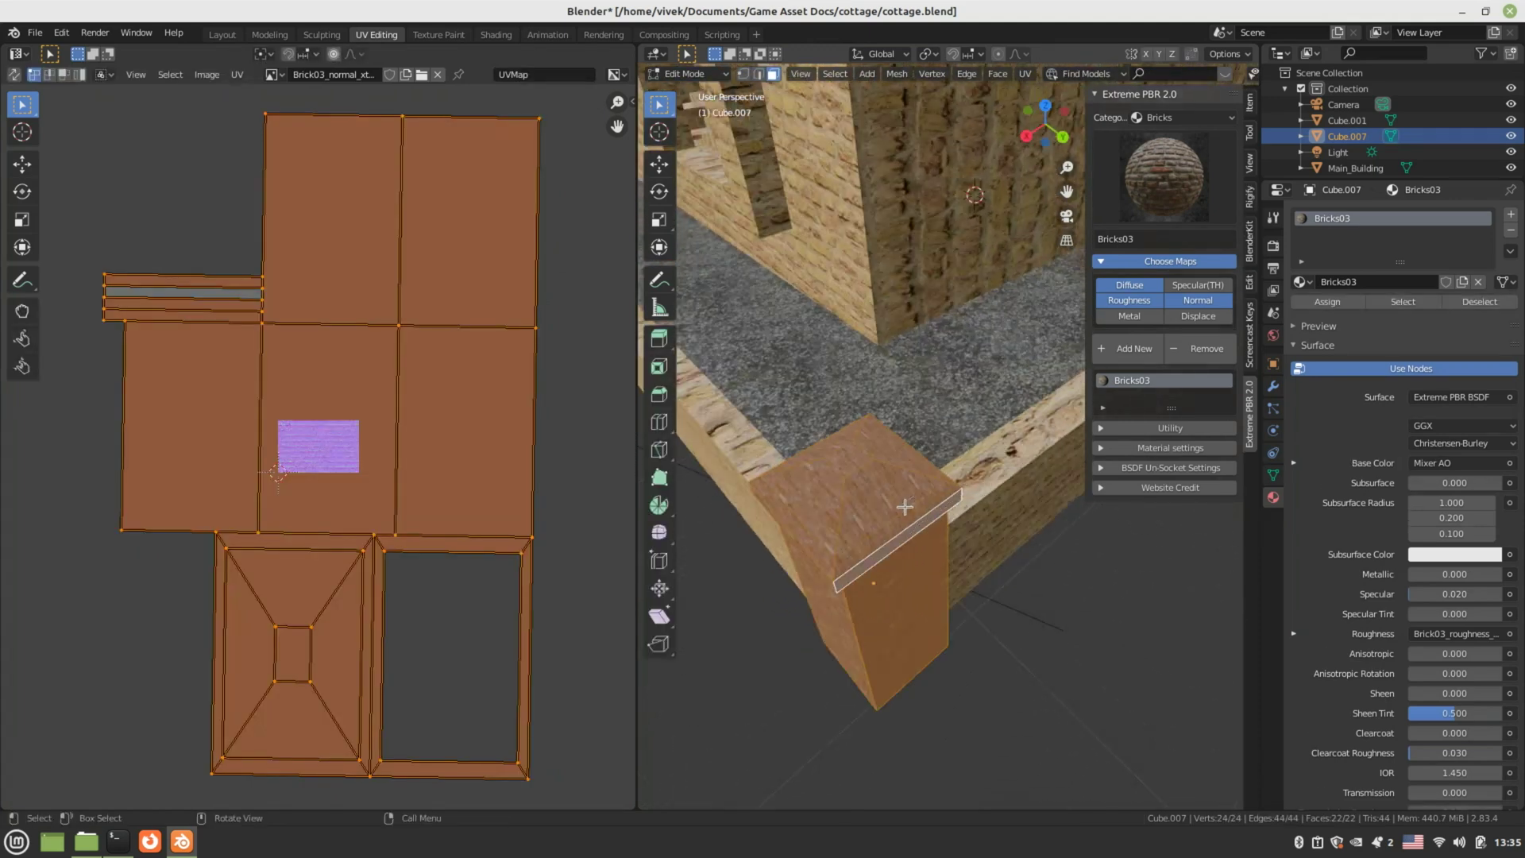
left_click(882, 513)
left_click(837, 476, "shift")
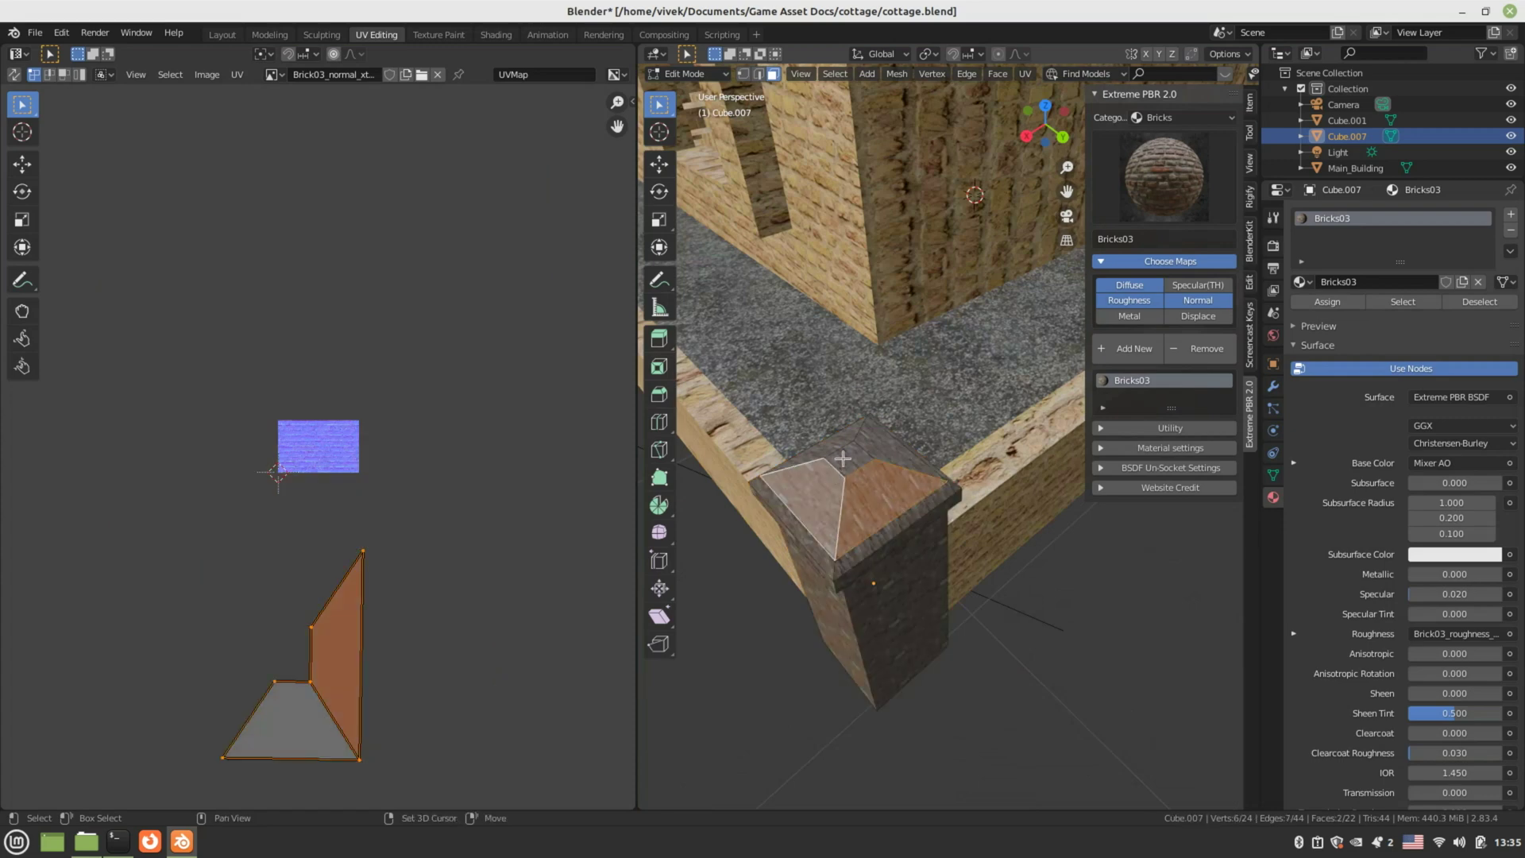
left_click(844, 459, "shift")
left_click(872, 452, "shift")
left_click(842, 440, "shift")
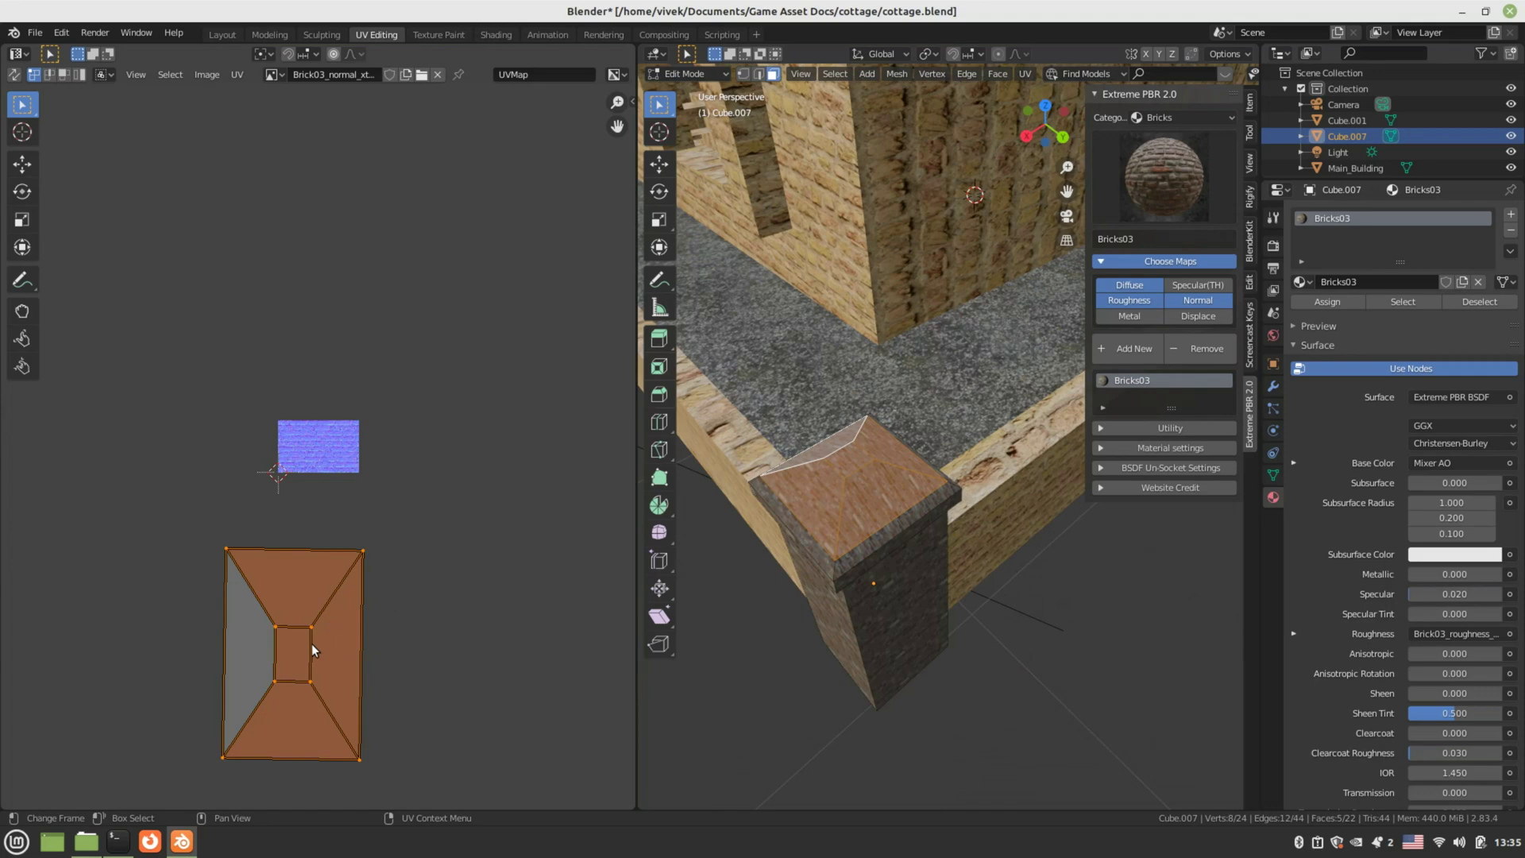
key("g")
left_click(322, 477)
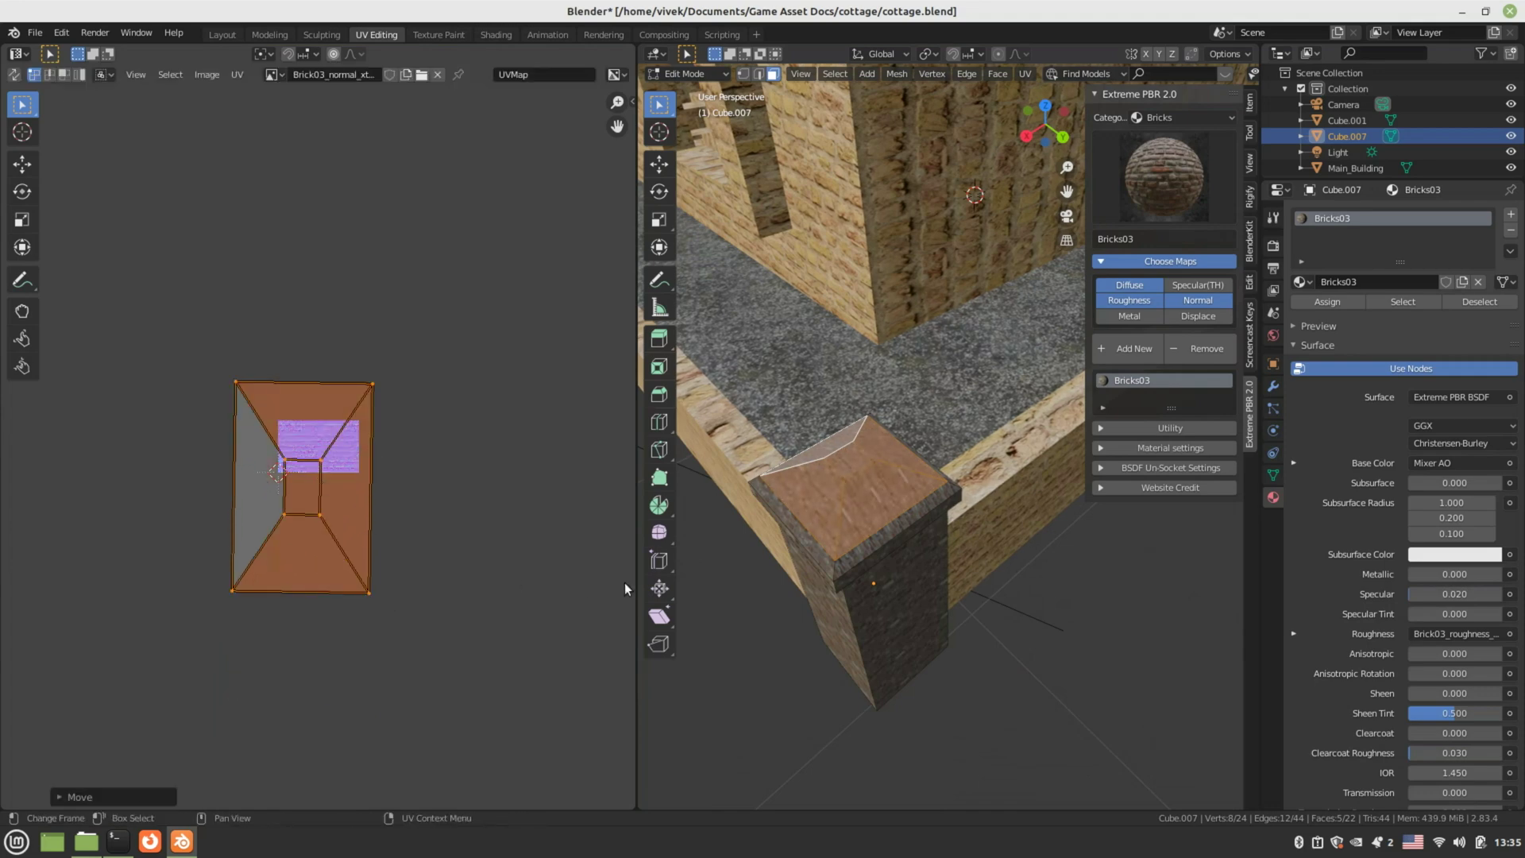
- Scale the cap's UV island to about 2.6 times along X and about 0.5 along Y to correct the brick proportions
scroll(821, 574, "up", 5)
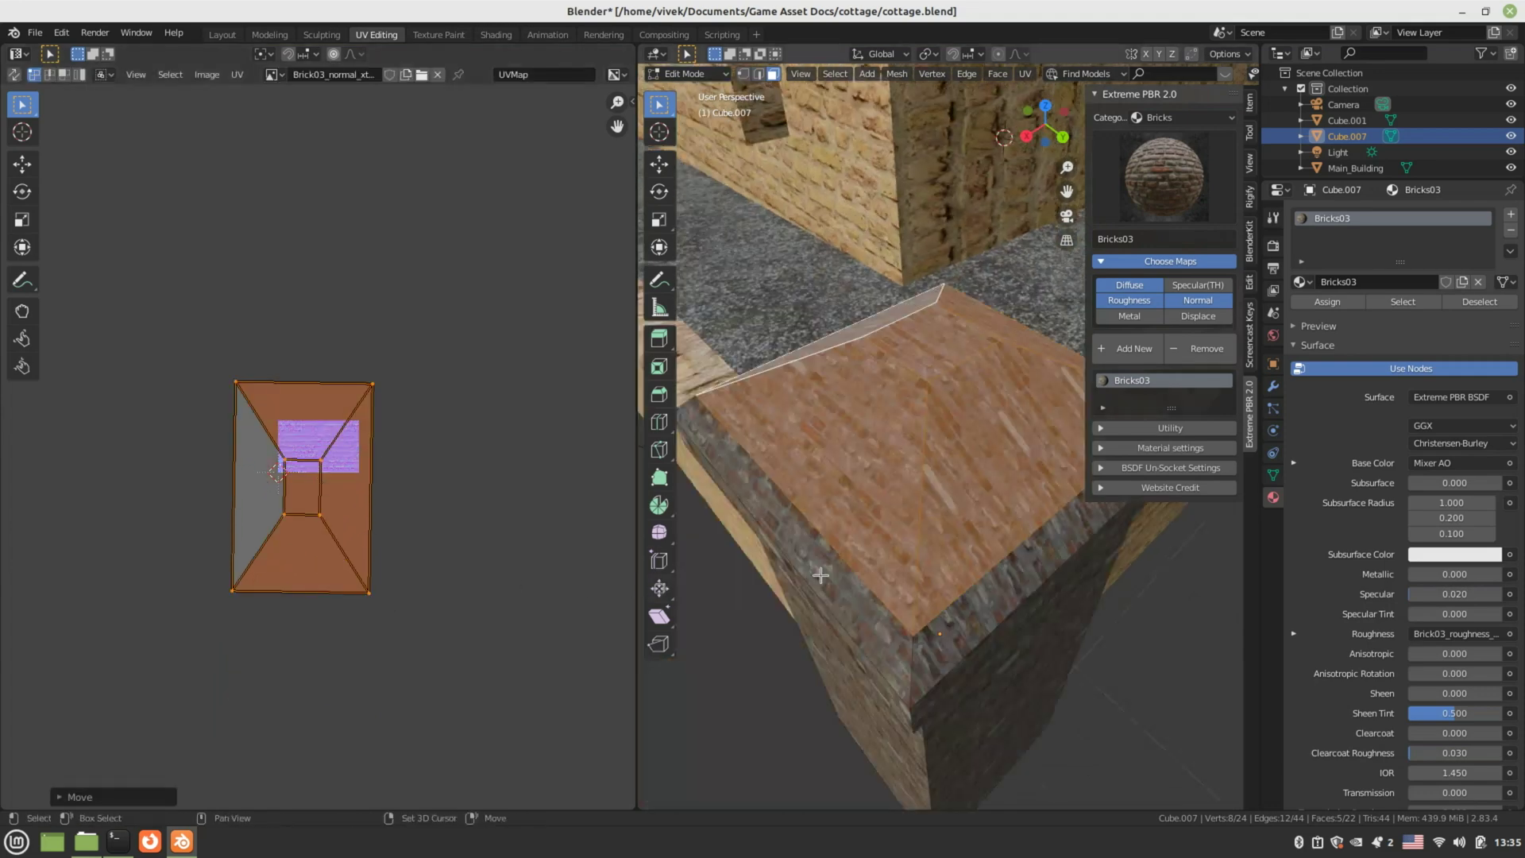
key("s")
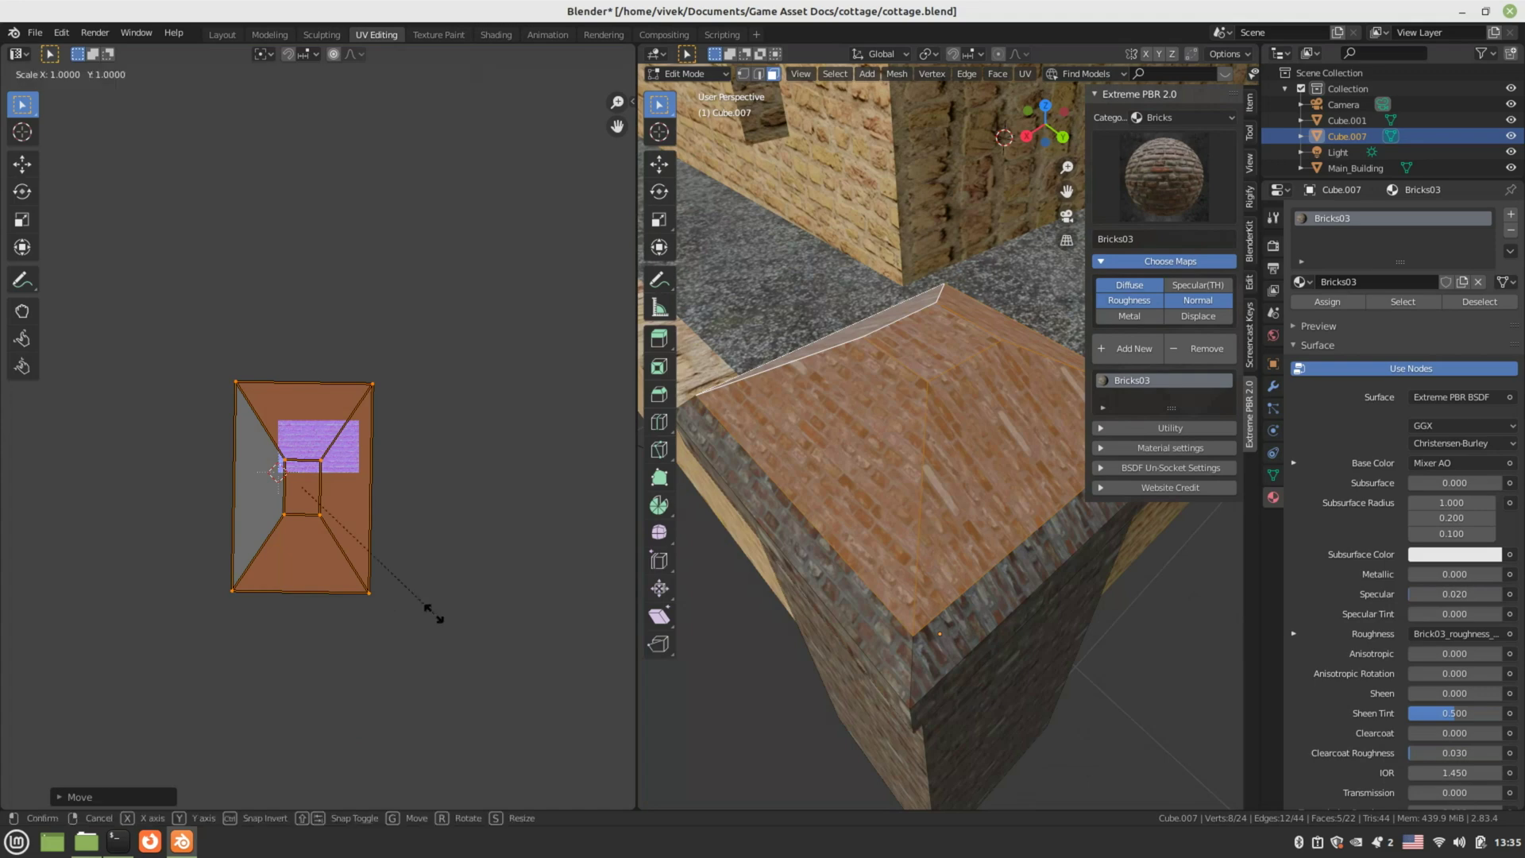
key("x")
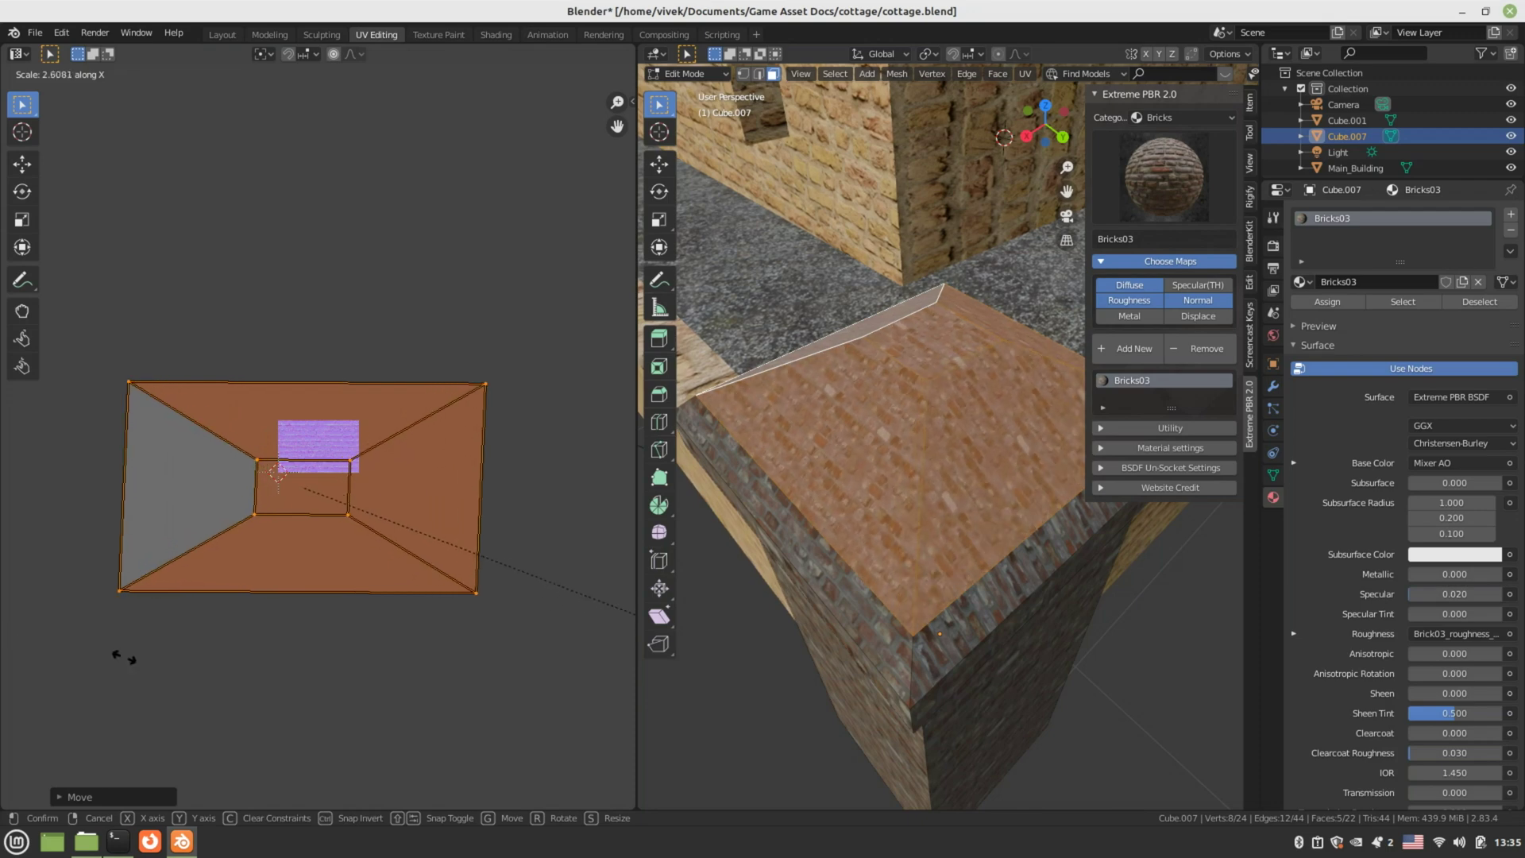
key("y")
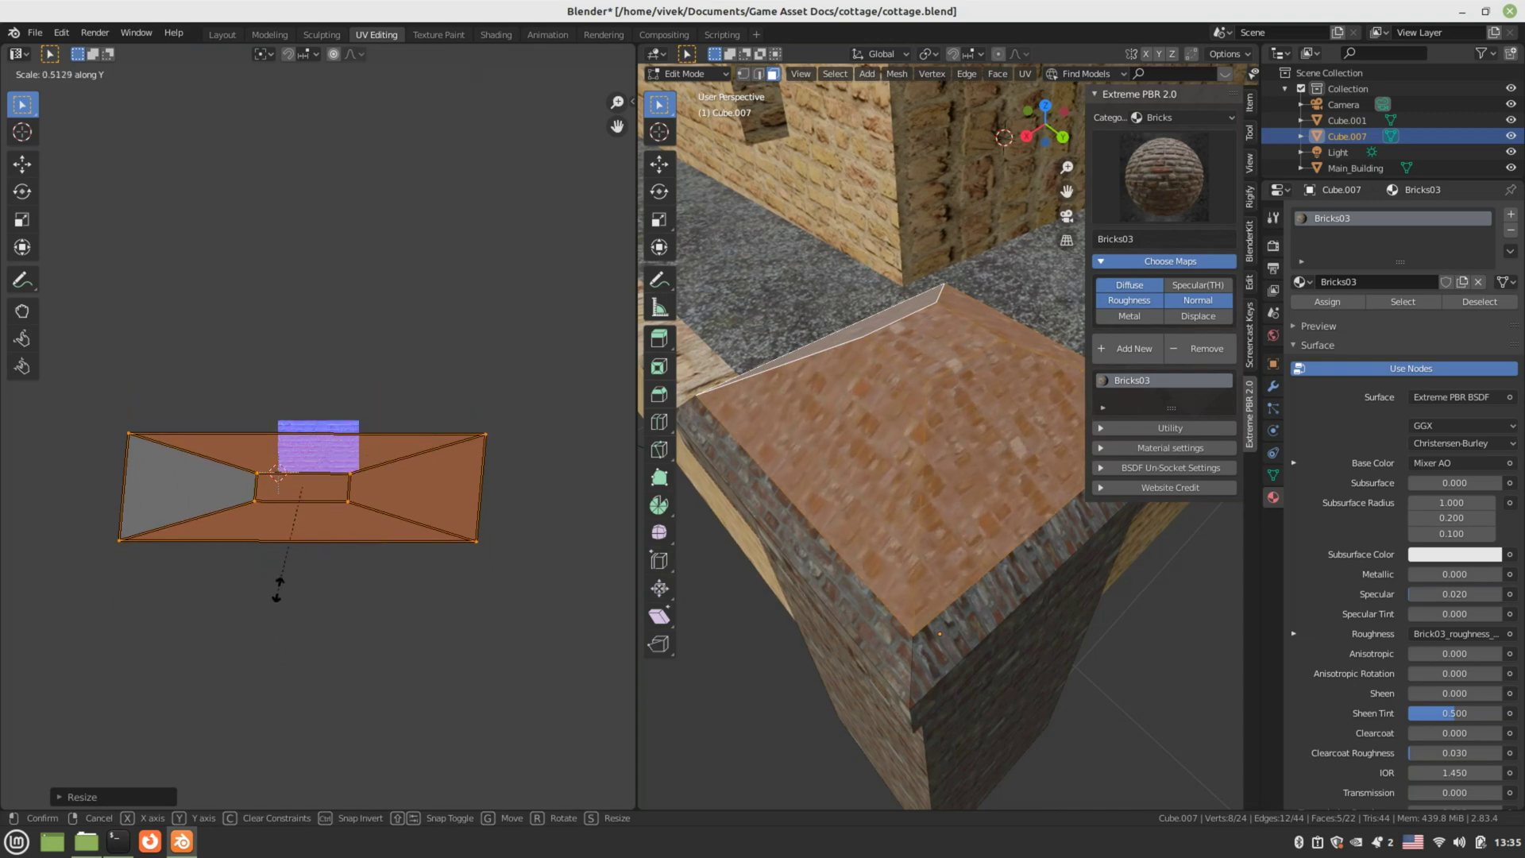
left_click(277, 586)
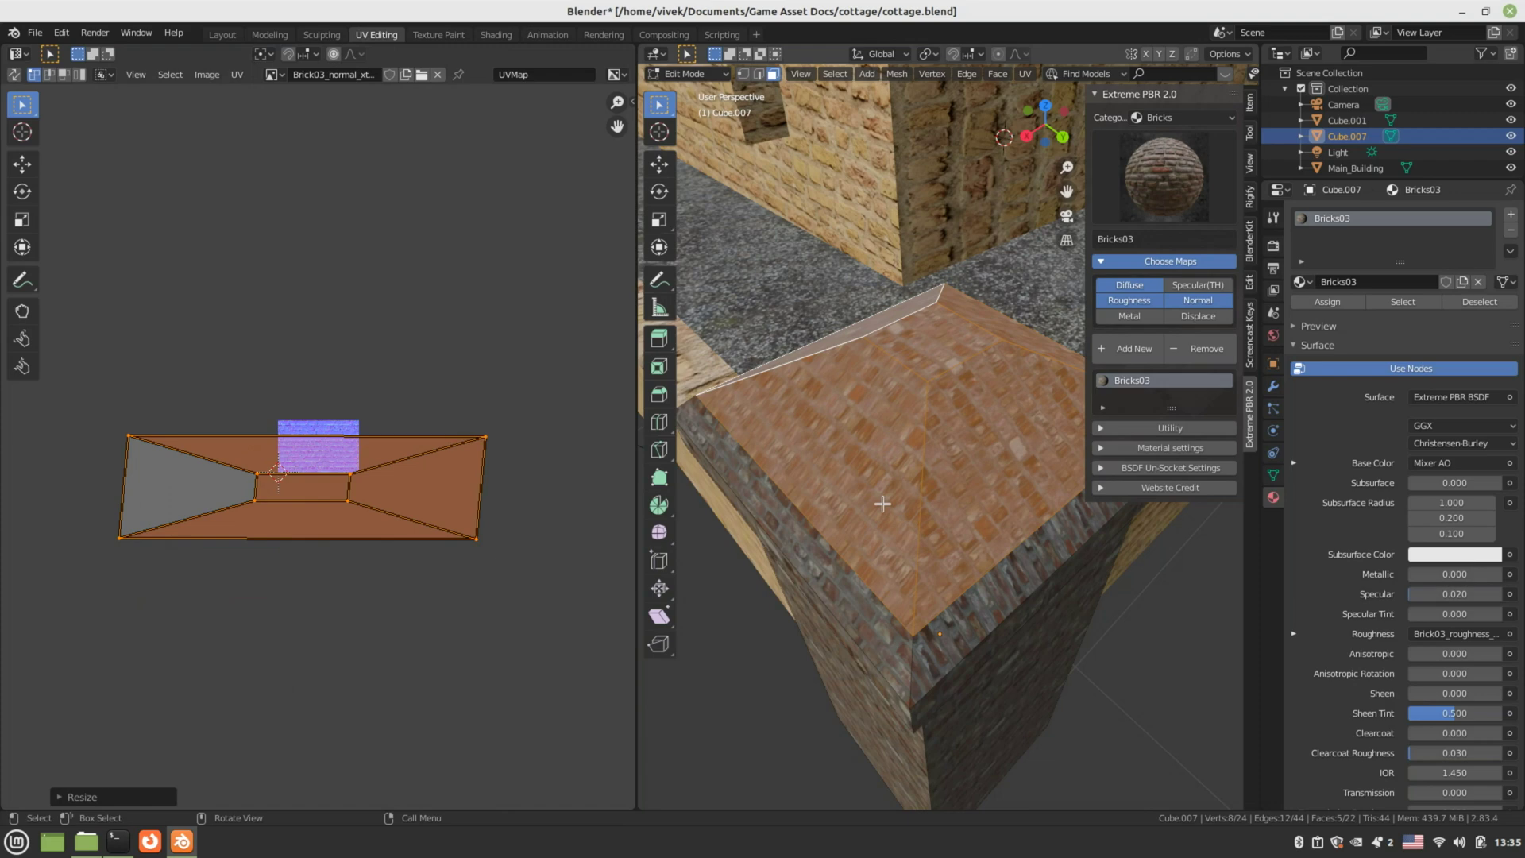
- Examine the brick texture on the pillar's cap and sides in Object Mode from close up and farther away
key("Tab")
middle_click_drag(883, 576, 822, 585)
scroll(866, 548, "up", 4)
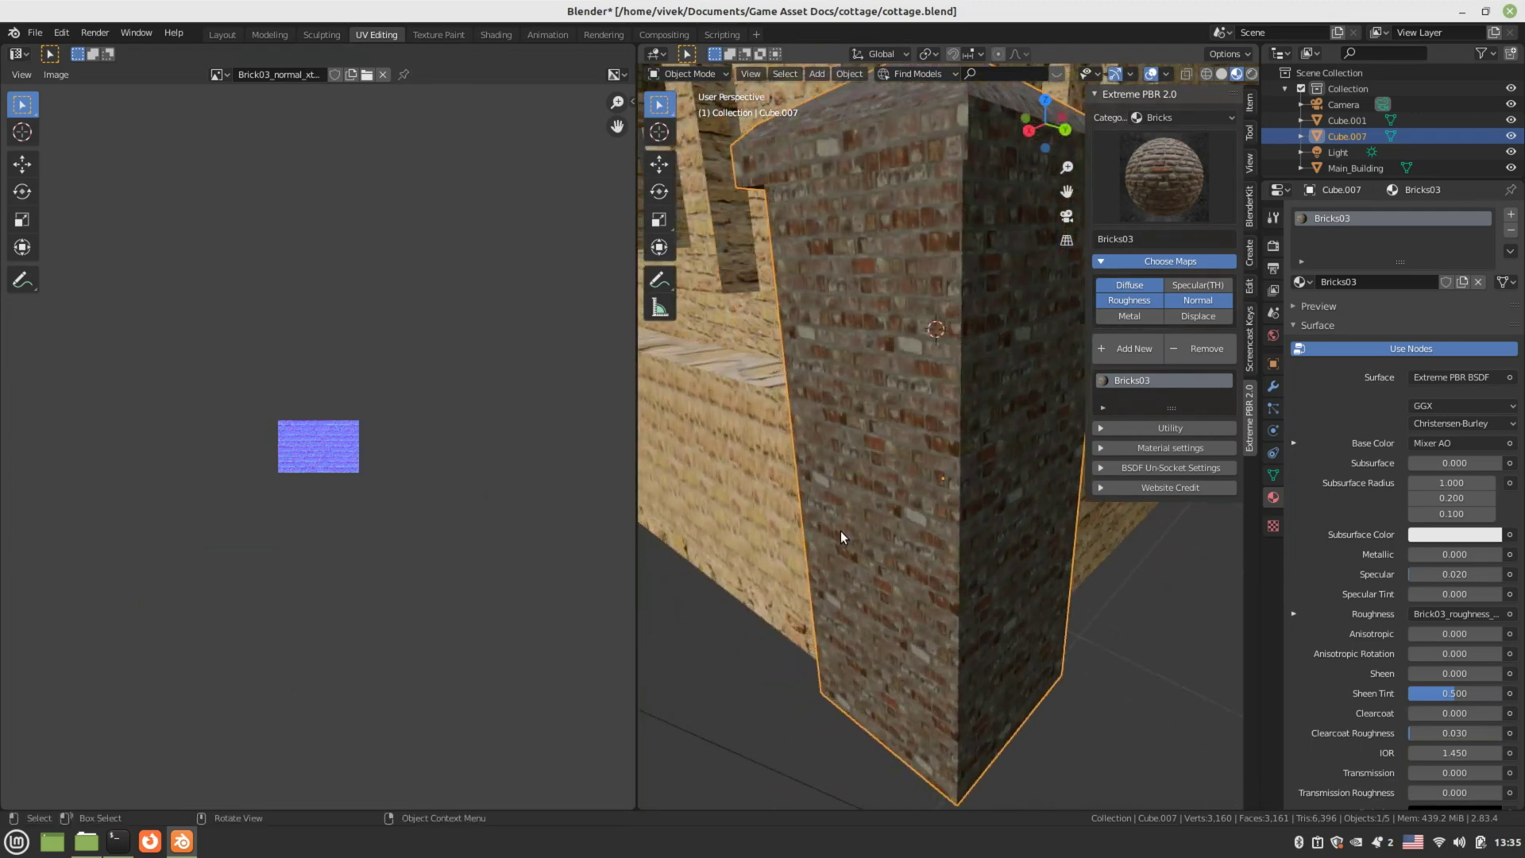
scroll(850, 525, "down", 3)
key("Tab")
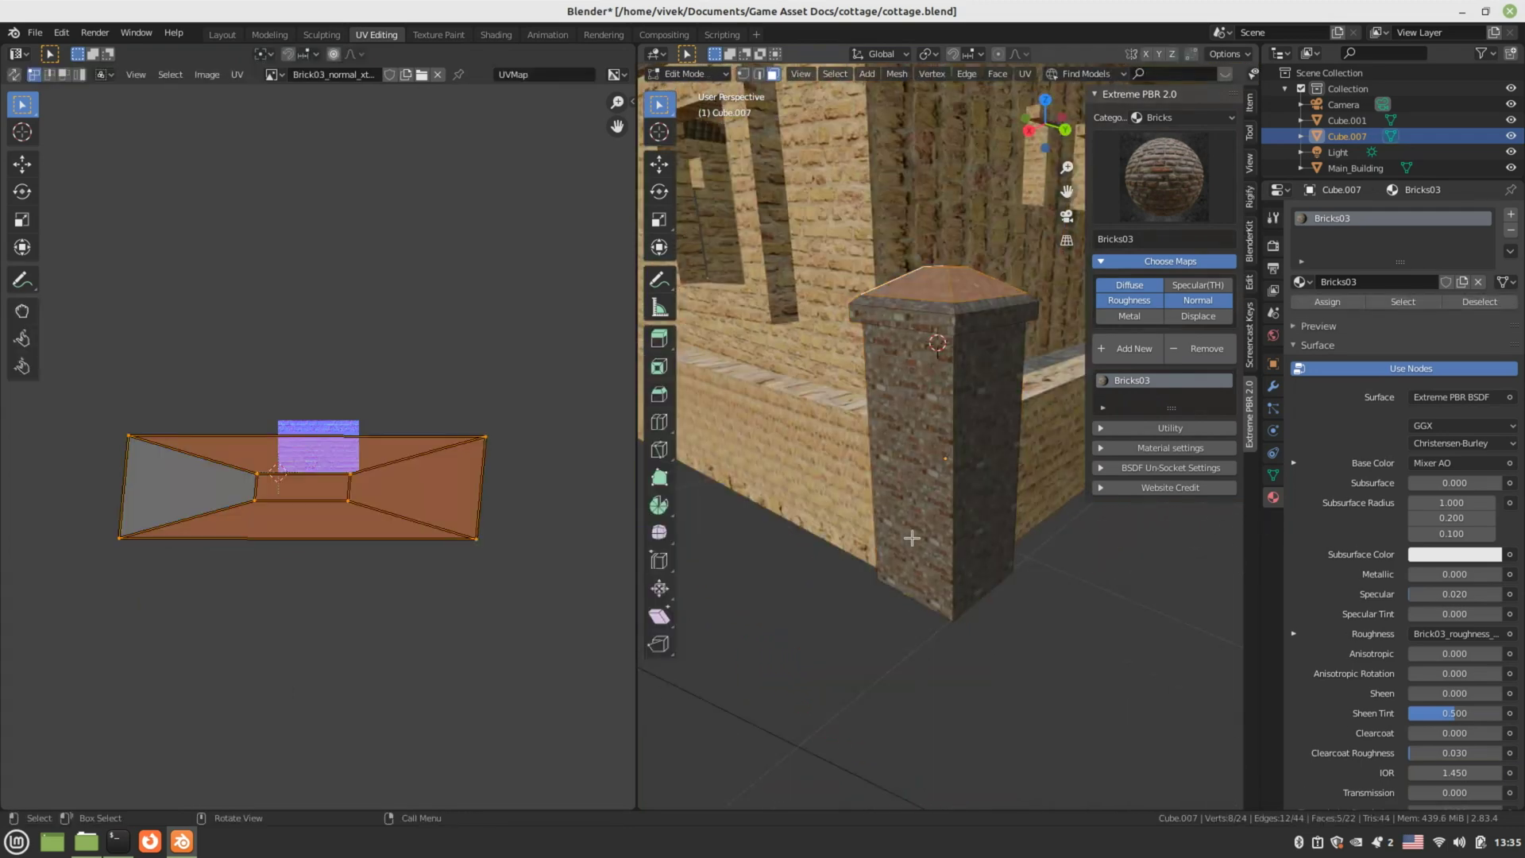
scroll(890, 575, "down", 3)
key("Tab")
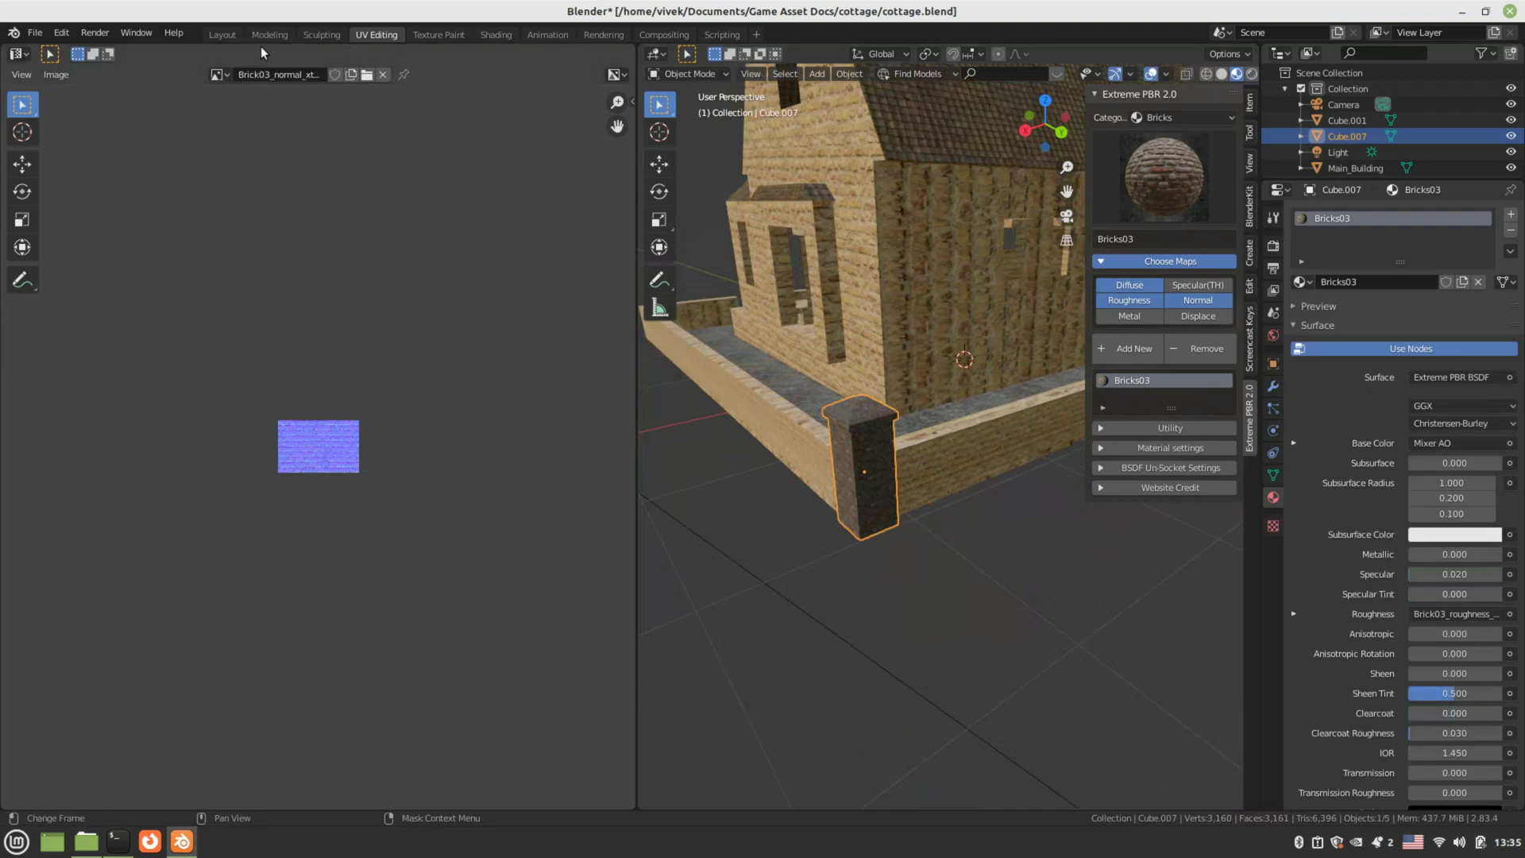
- Save the file in the Layout workspace and show the whole cottage in top orthographic view
left_click(221, 35)
key("ctrl+s")
middle_click_drag(355, 217, 575, 532)
key("KP_5")
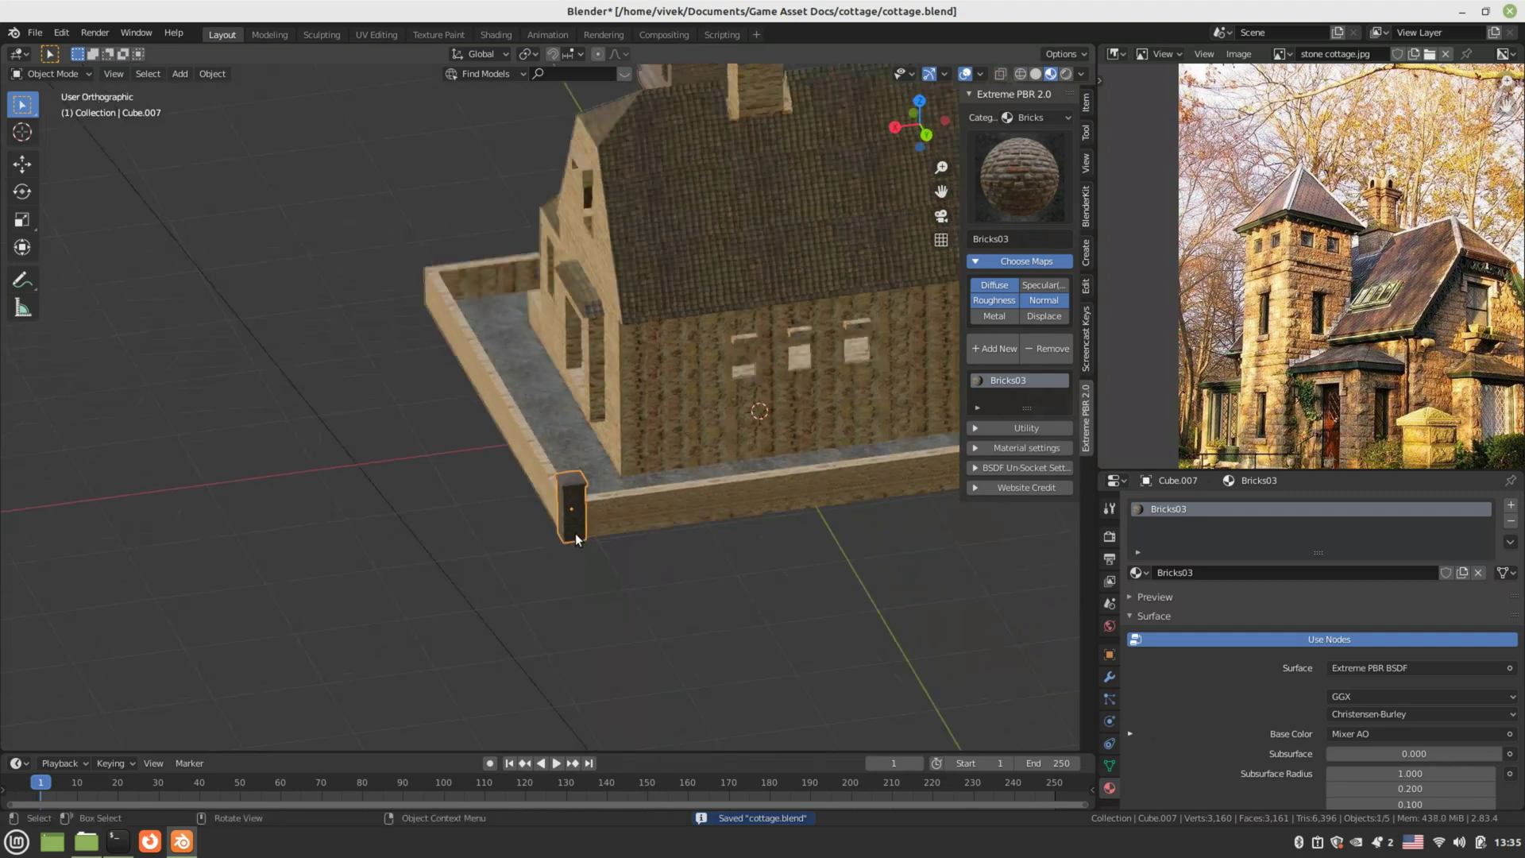
key("KP_7")
key("Home")
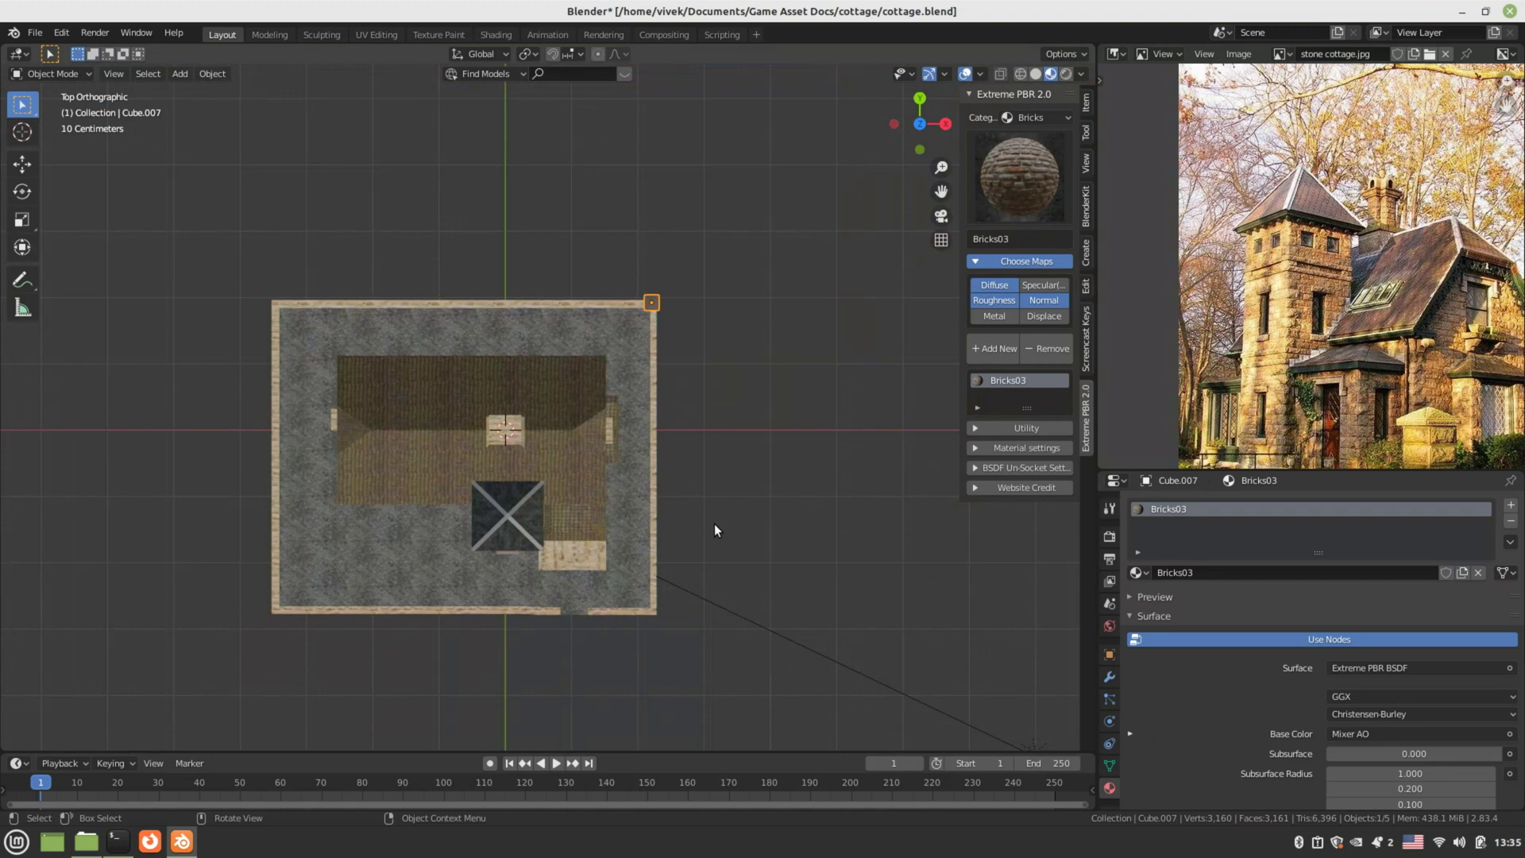
- Duplicate the corner pillar about 2.86 m along negative X to the middle of the back wall, and again to its far corner
key("shift+d")
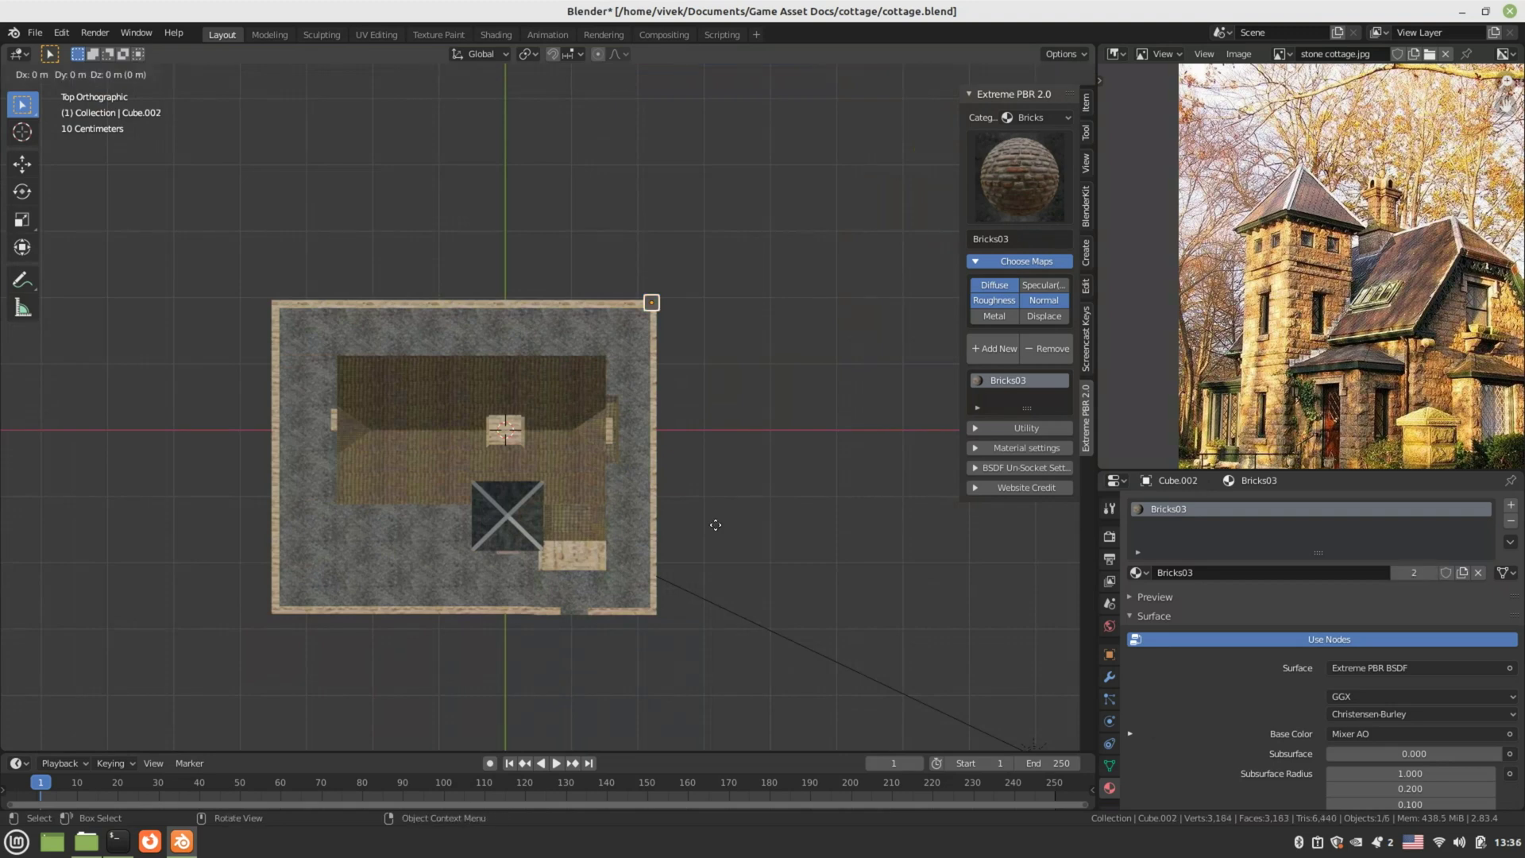
key("x")
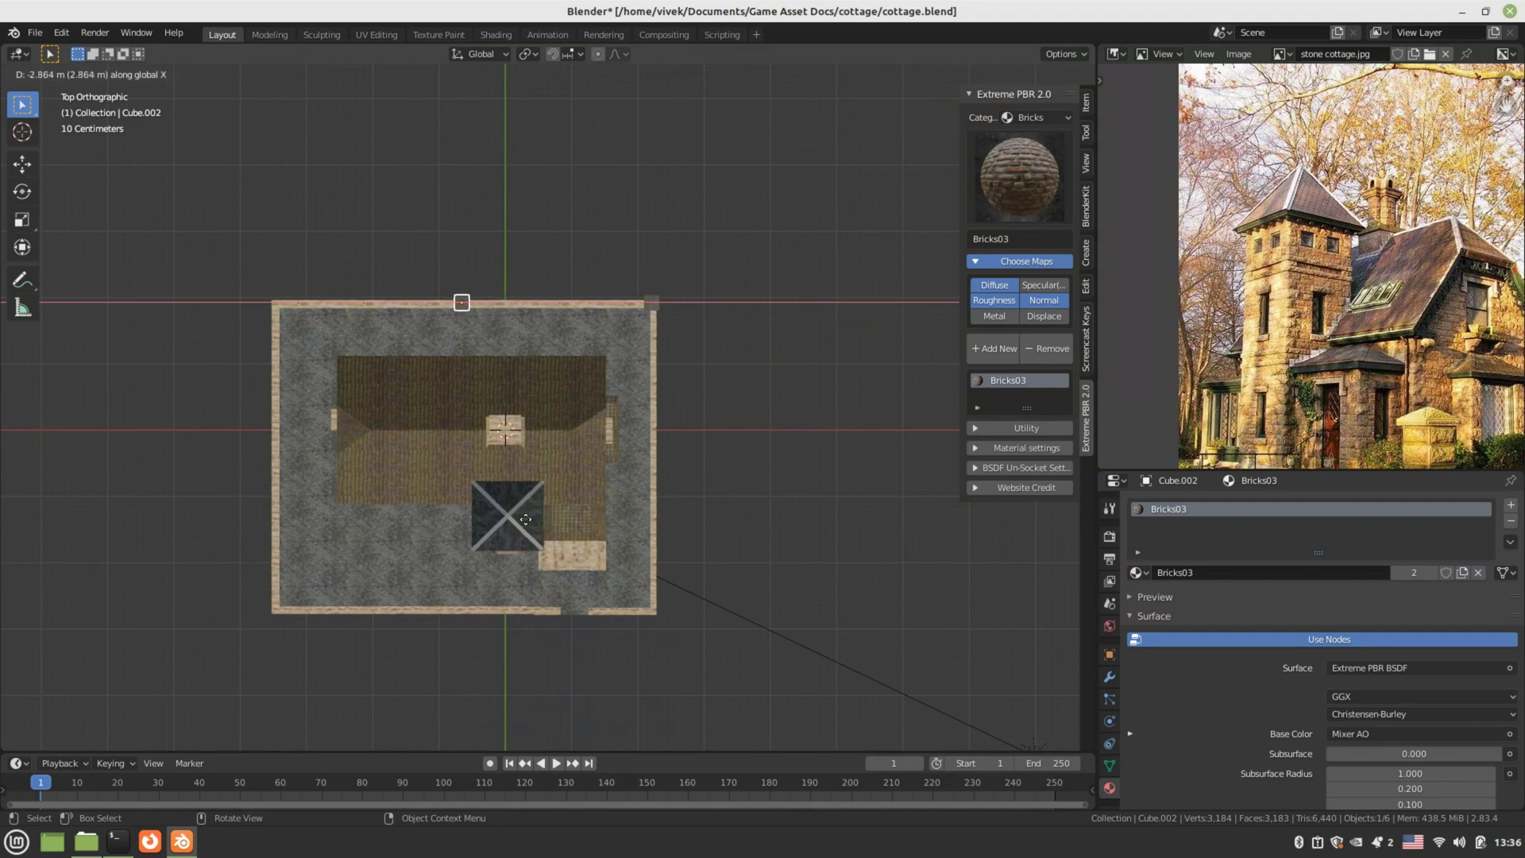
left_click(525, 519)
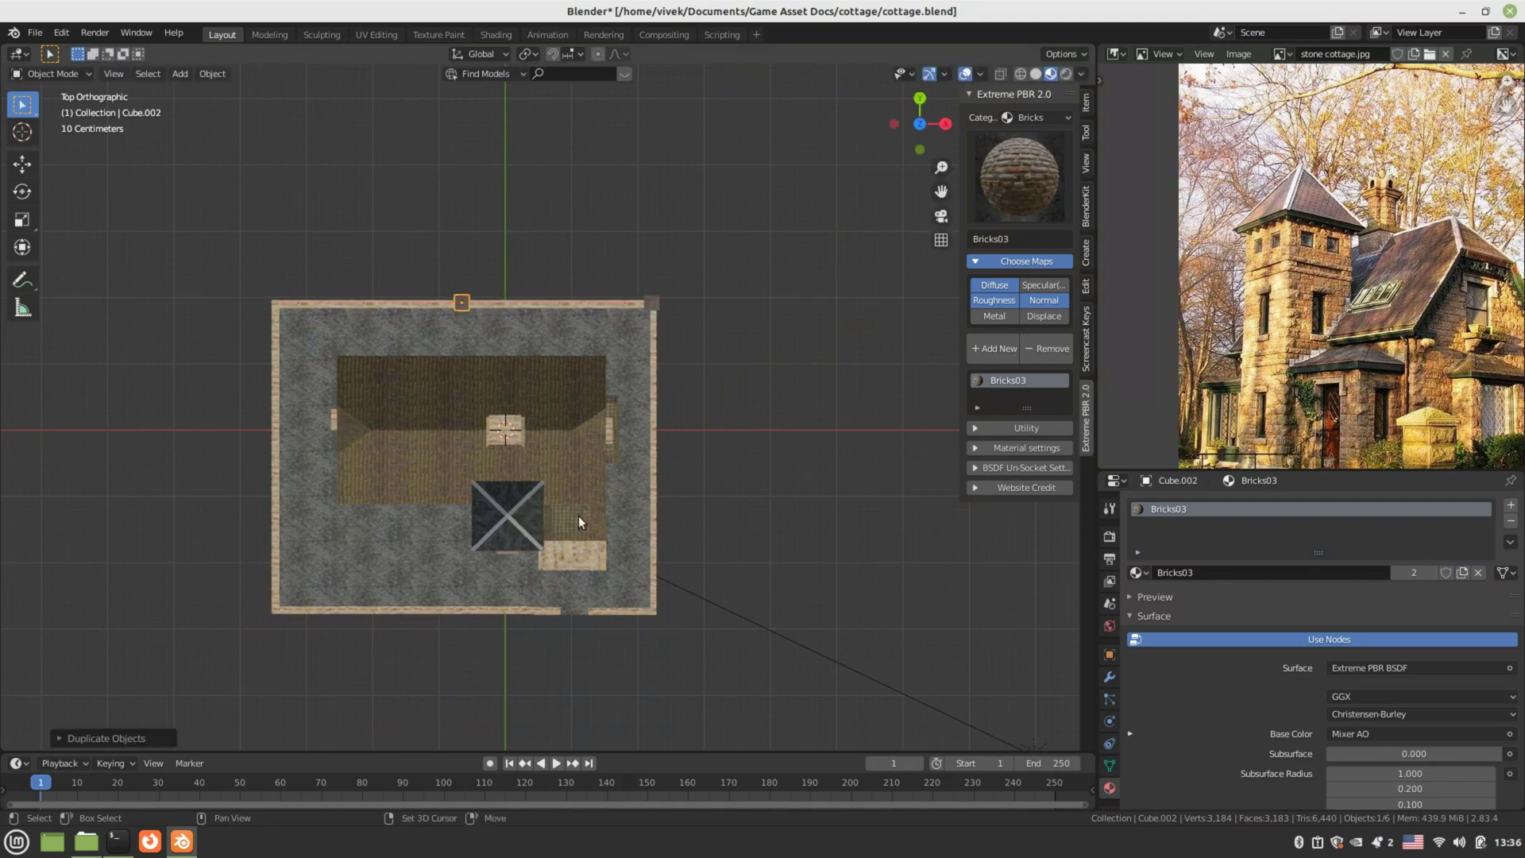
key("shift+d")
key("x")
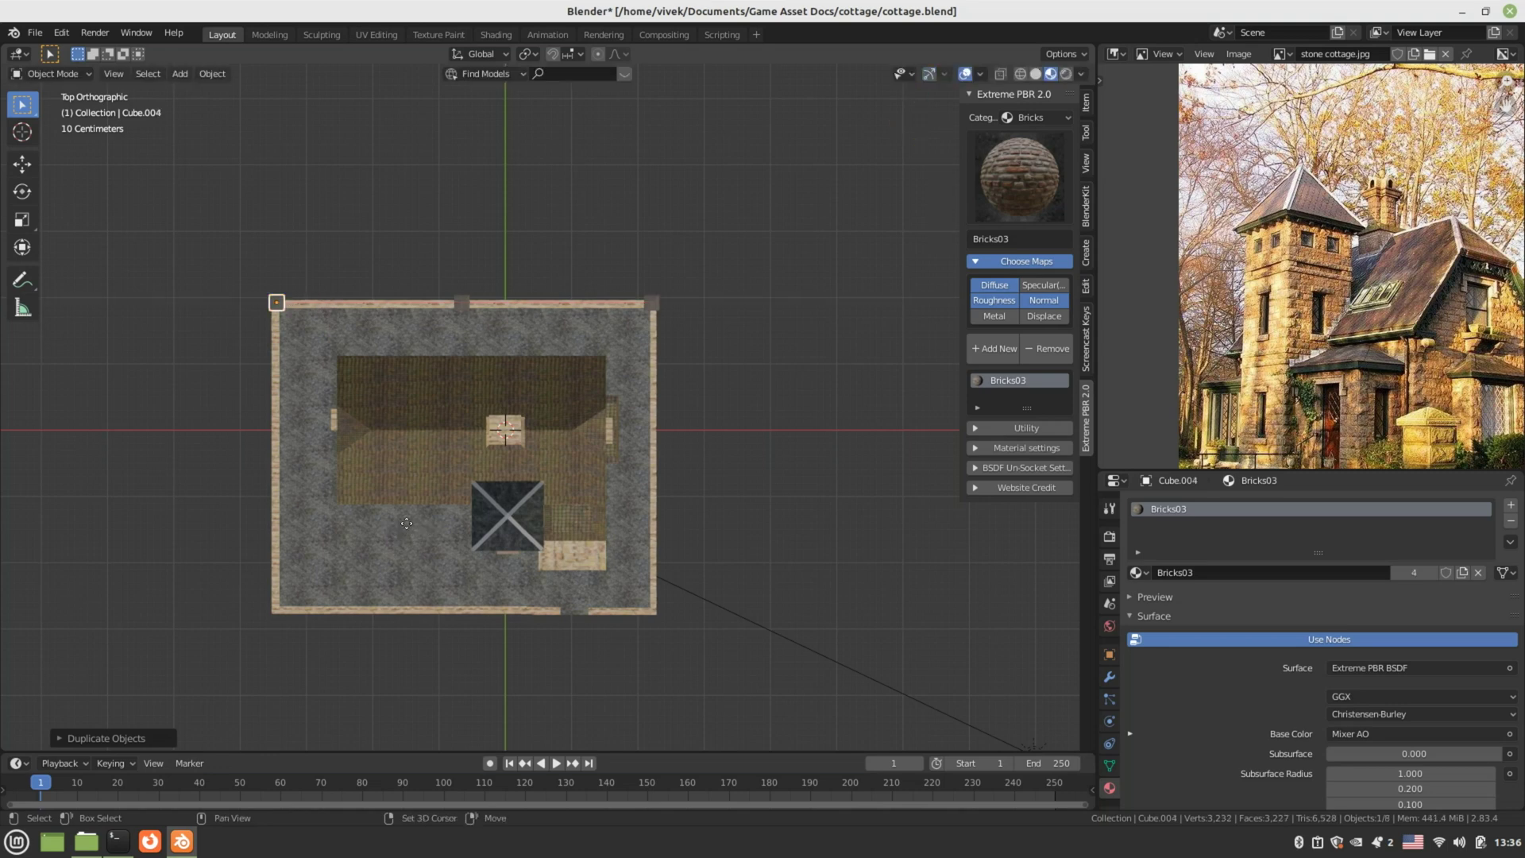
- Duplicate the pillar about 2.39 m along negative Y to the middle of the side wall, and again about 2.27 m to the front corner
key("shift+d")
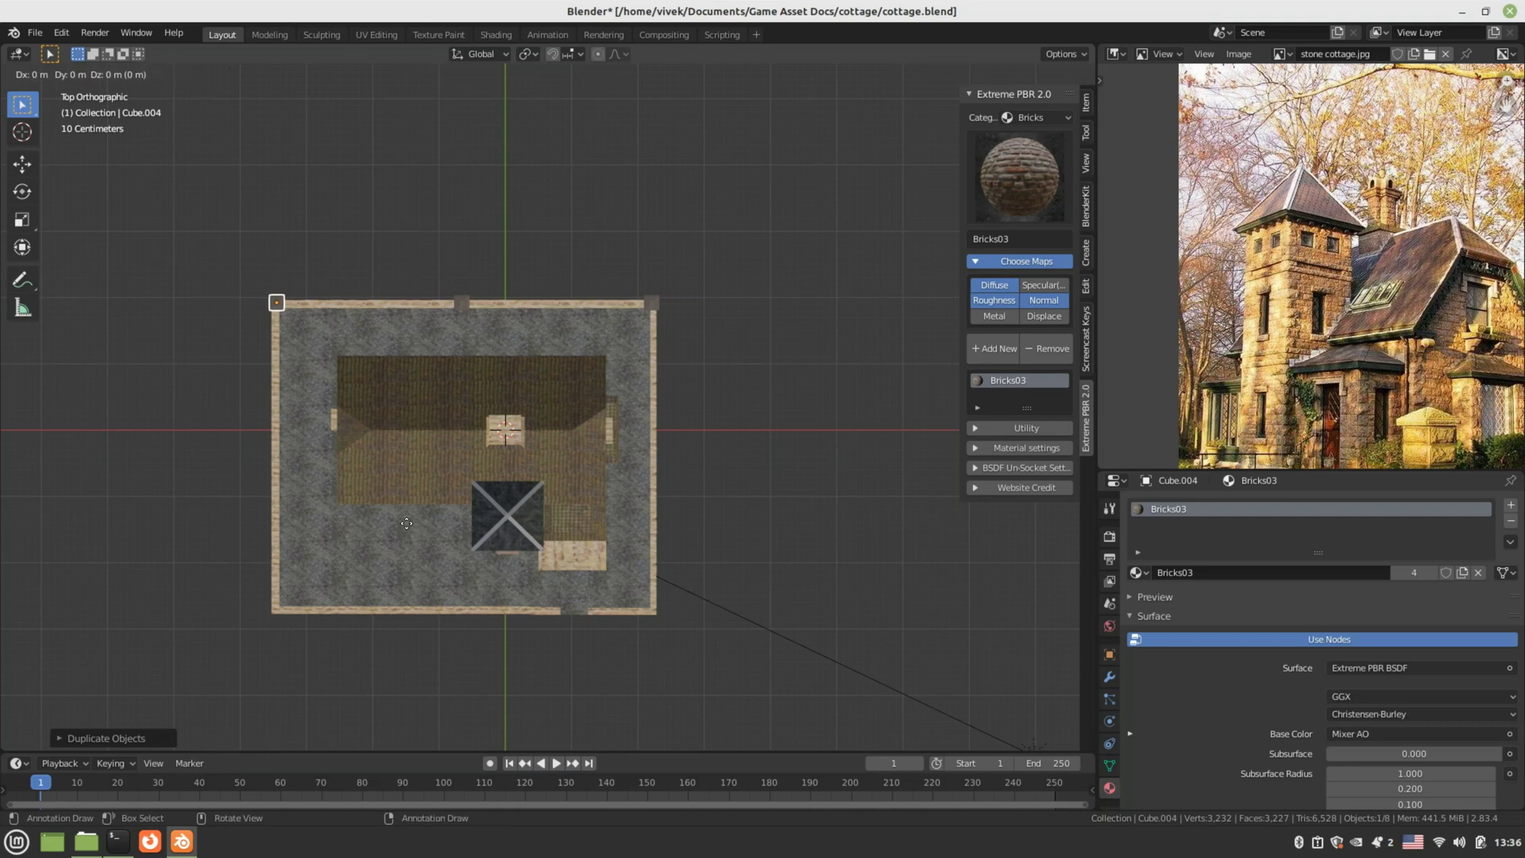
key("y")
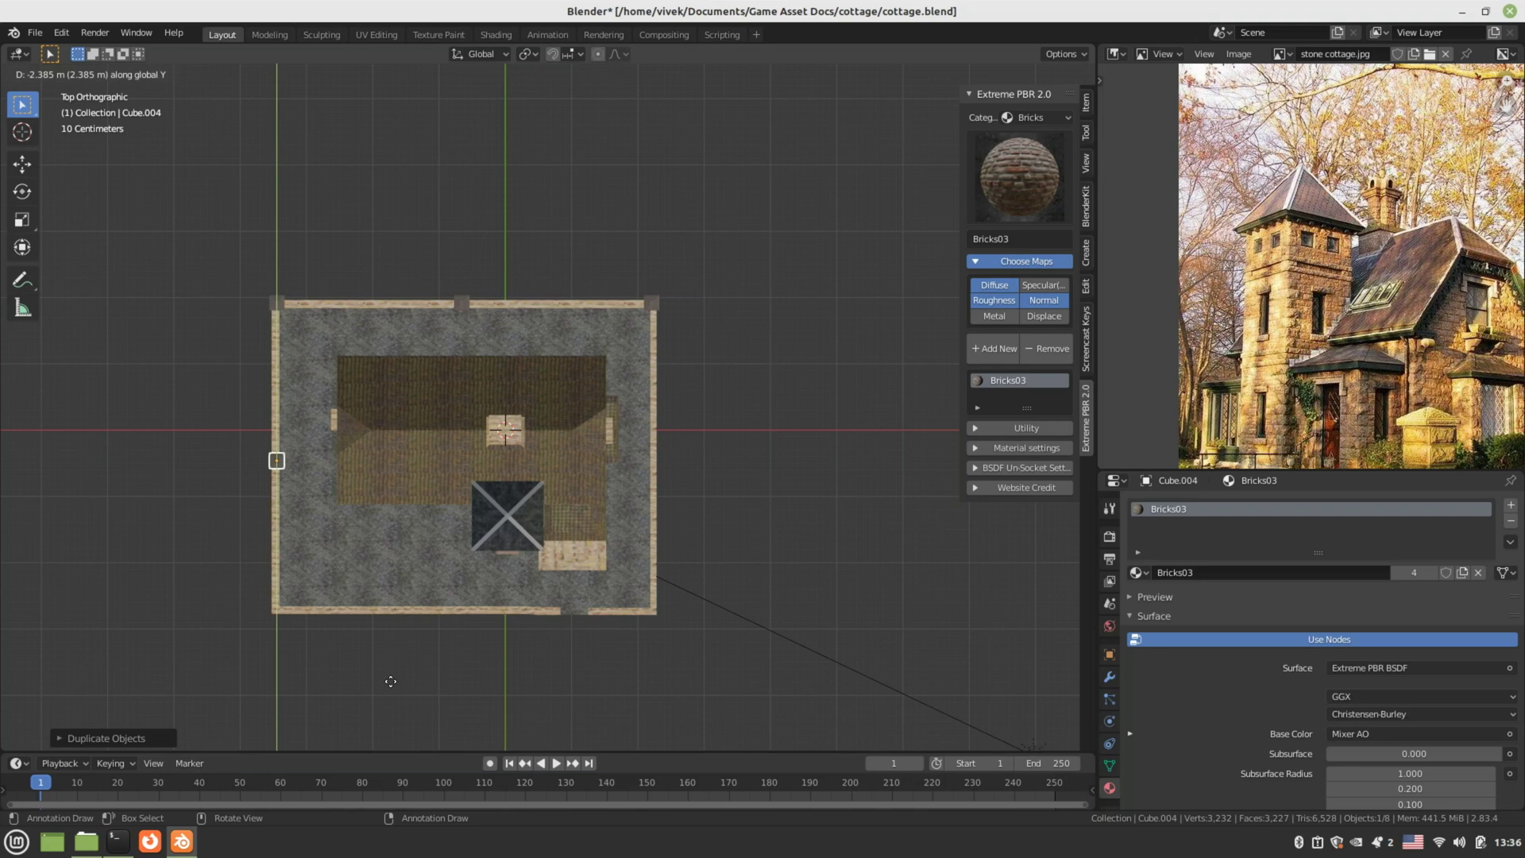
left_click(391, 679)
key("shift+d")
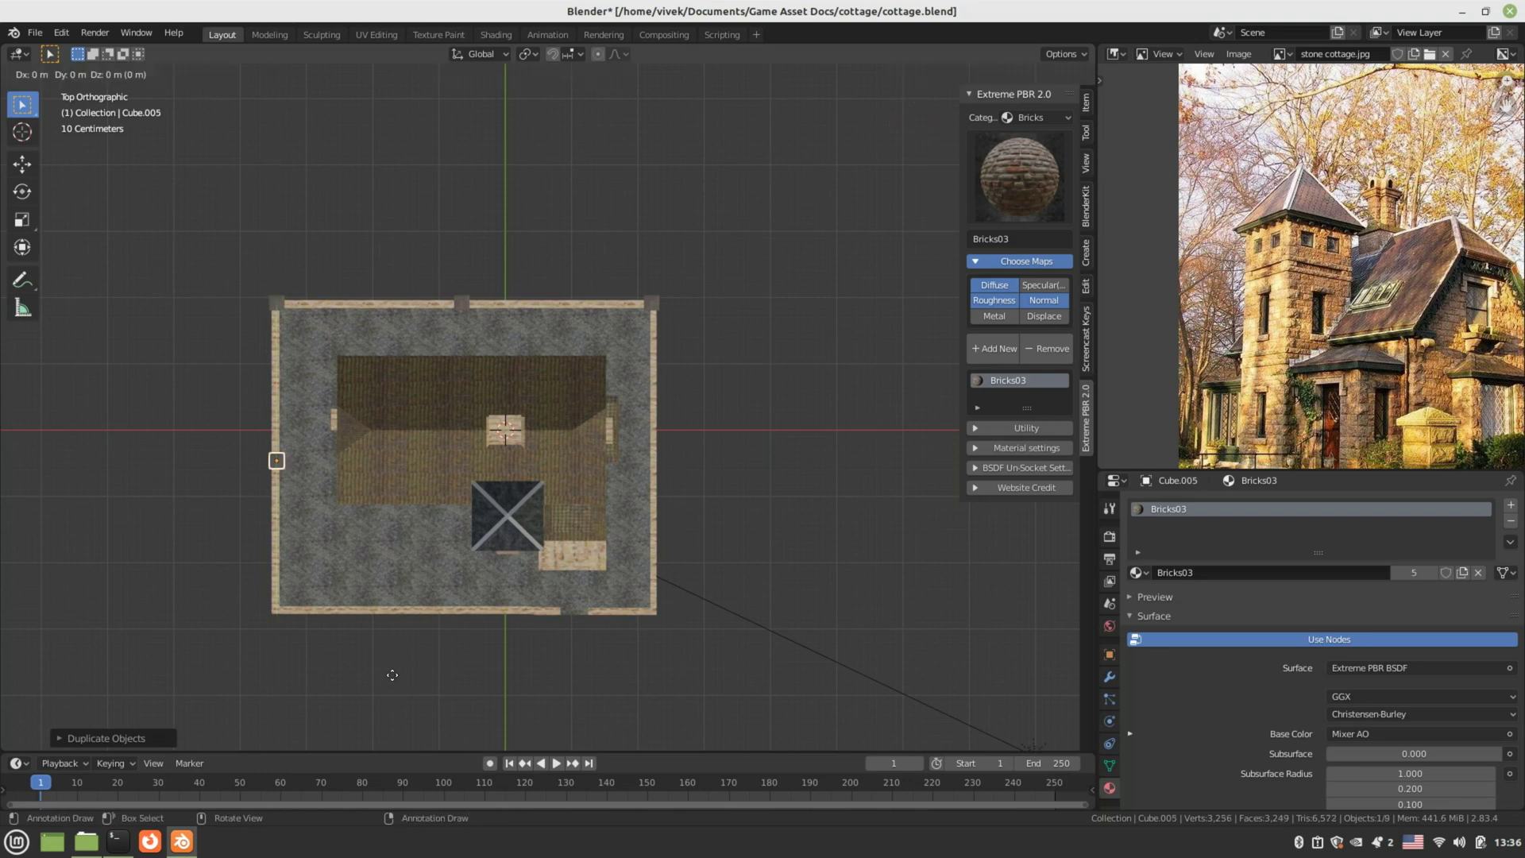
key("y")
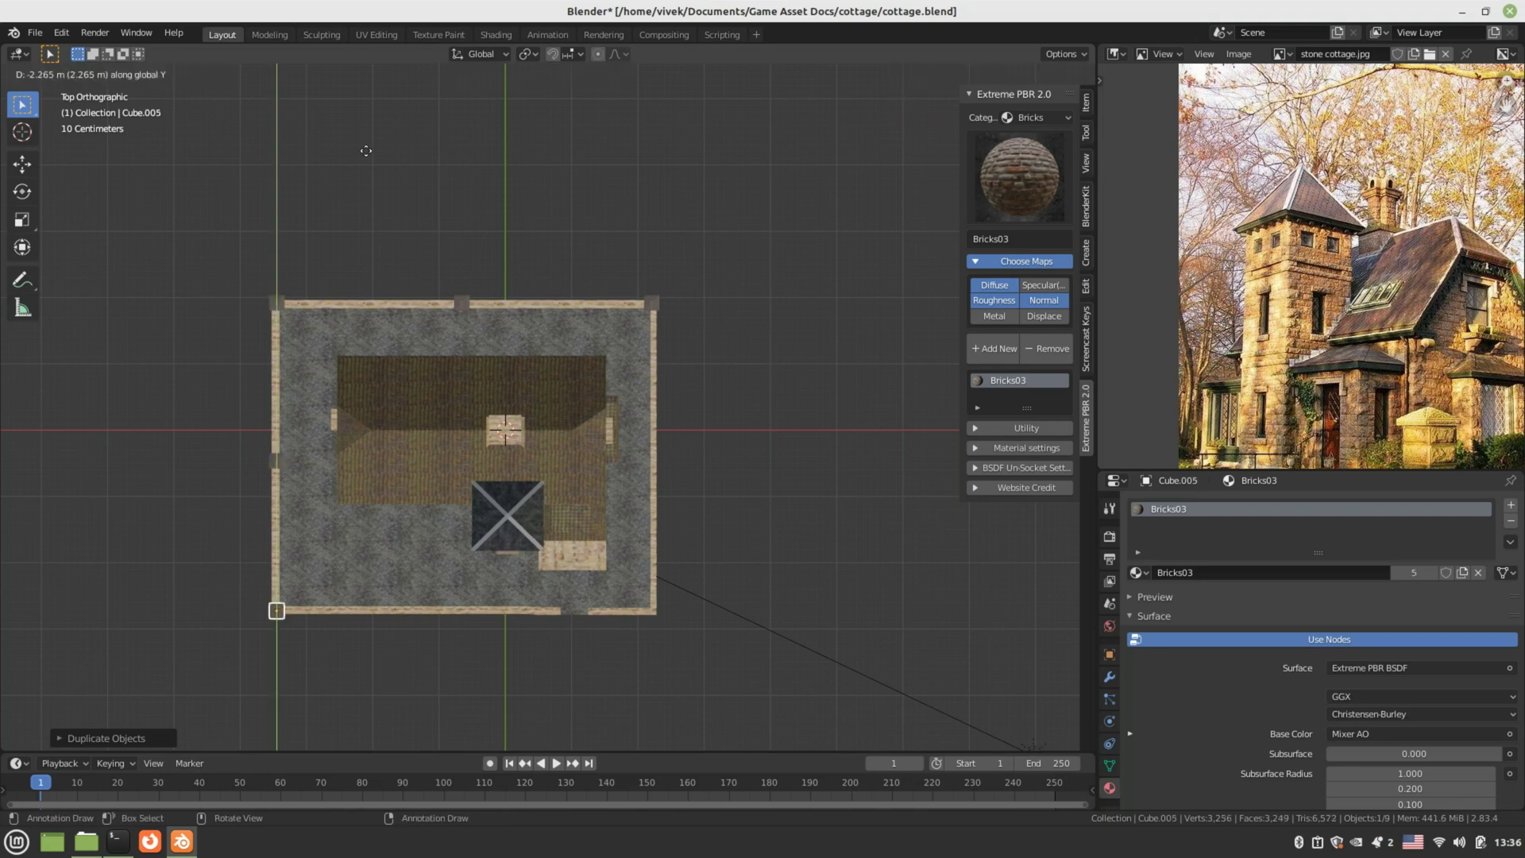
left_click(366, 151)
- Duplicate the front corner pillar about 2.56 m along X on the front wall, and again about 1.56 m to the near edge of the gate opening
key("shift+d")
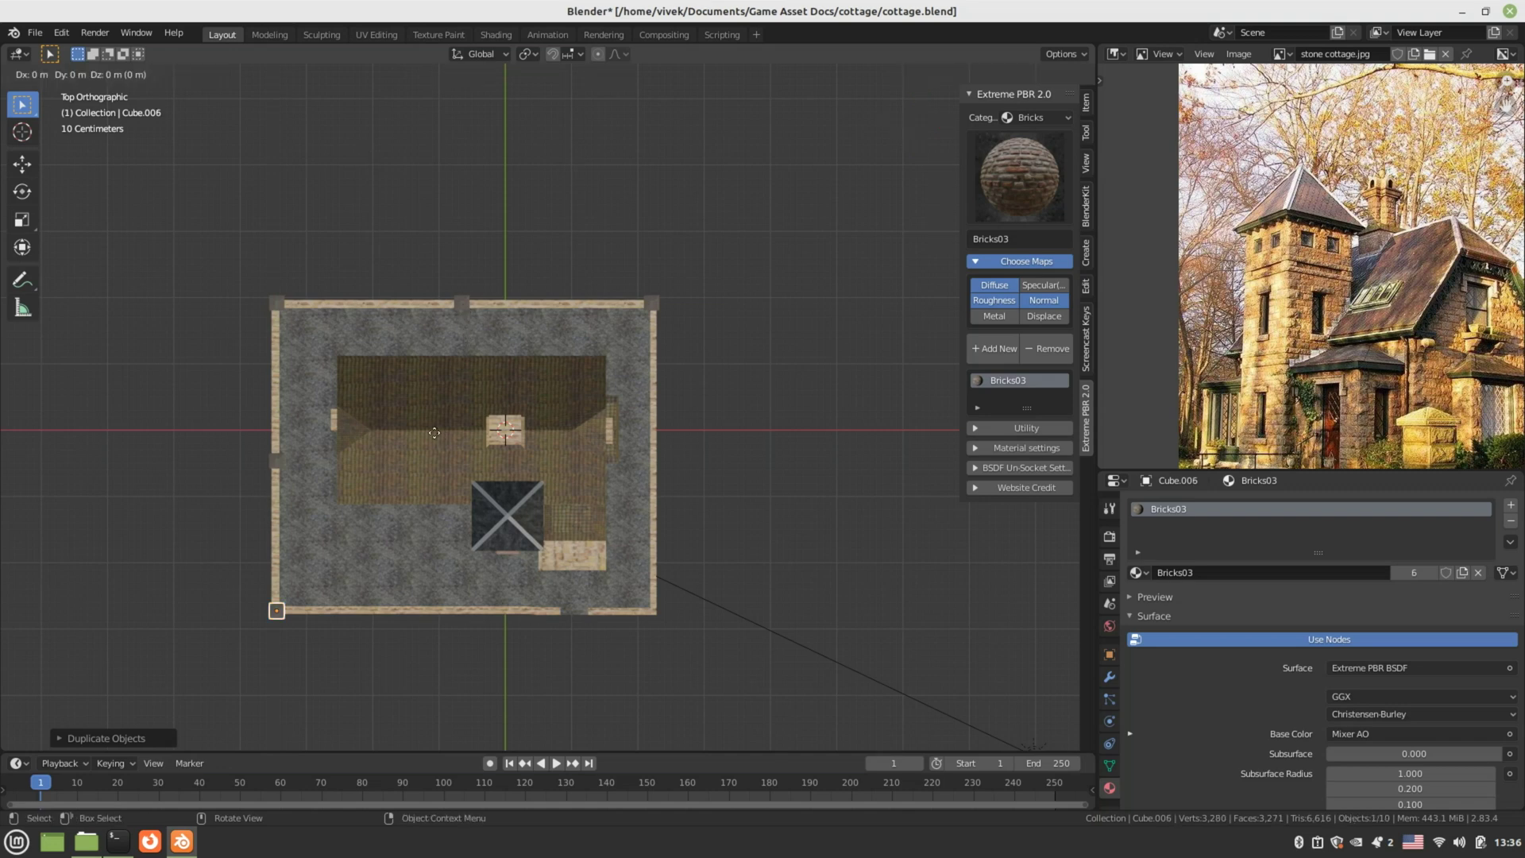
key("x")
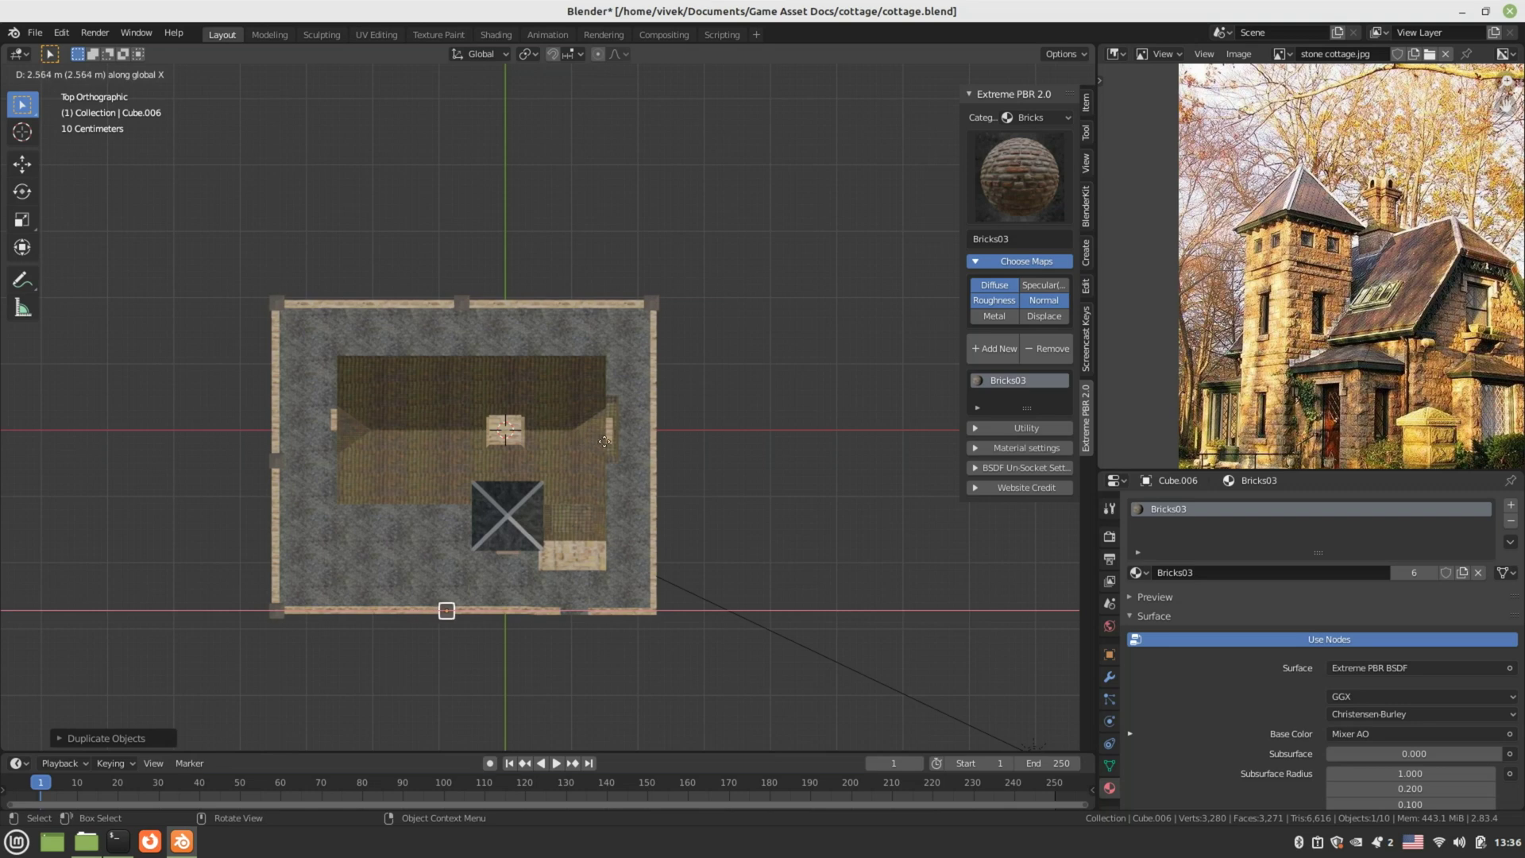
left_click(605, 442)
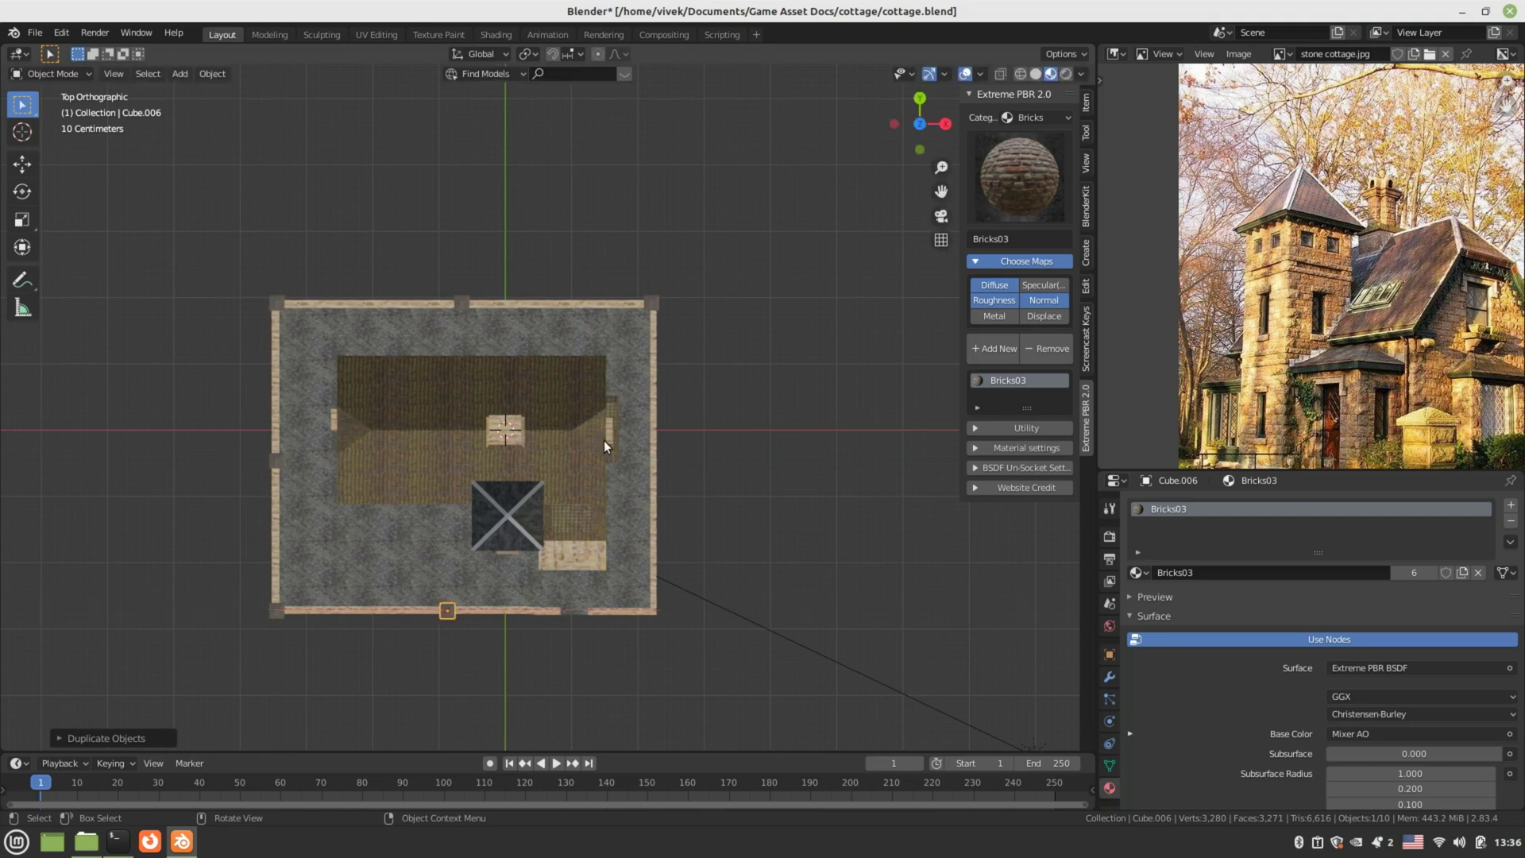
key("shift+d")
key("x")
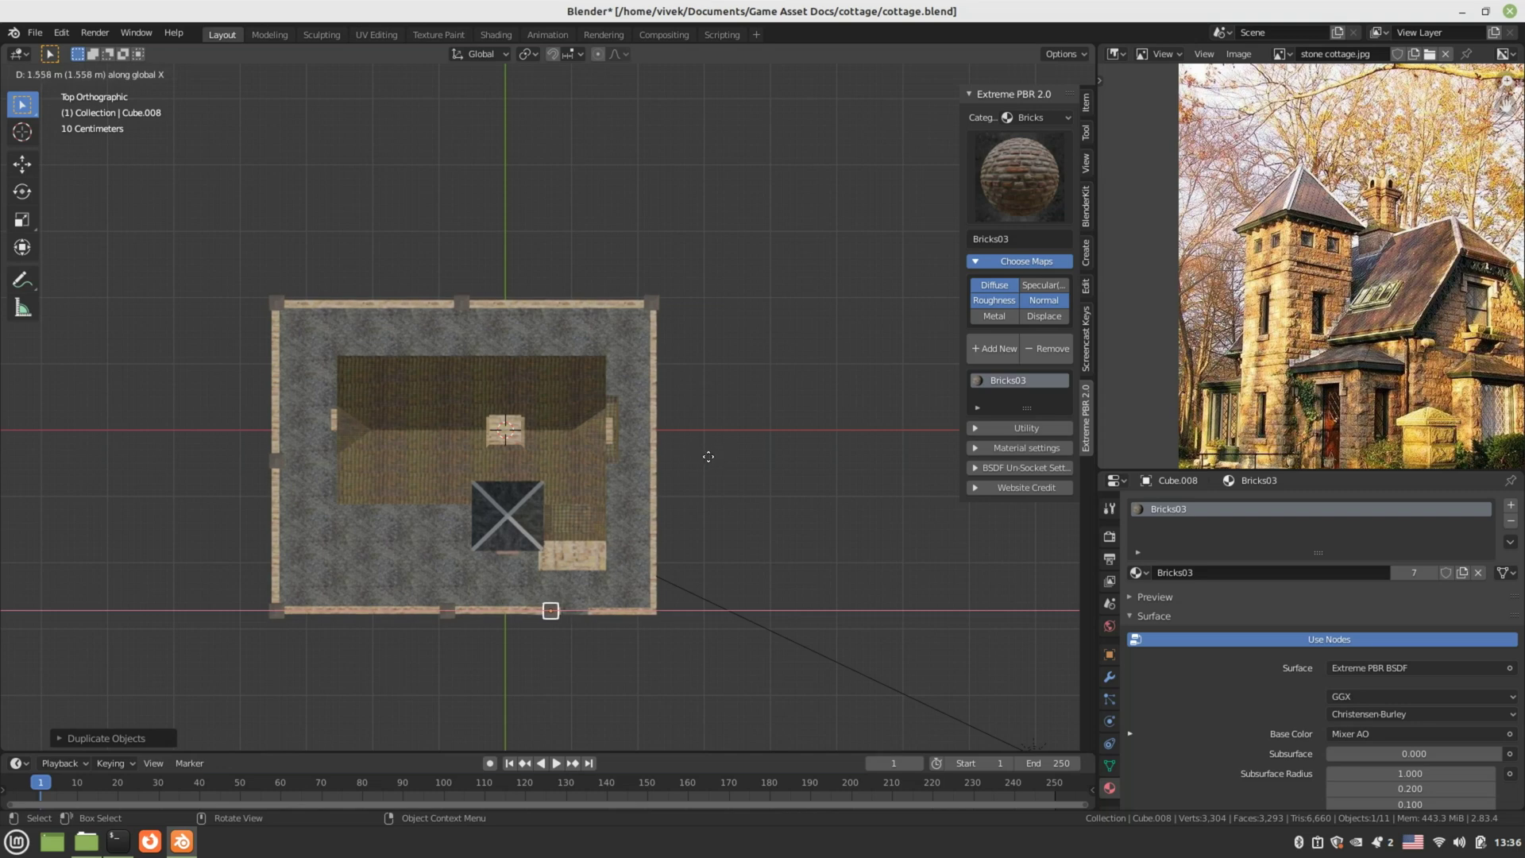
left_click(708, 457)
- Duplicate the gate pillar along X to the other side of the opening, and again about 0.88 m to the remaining front corner
scroll(695, 516, "up", 4)
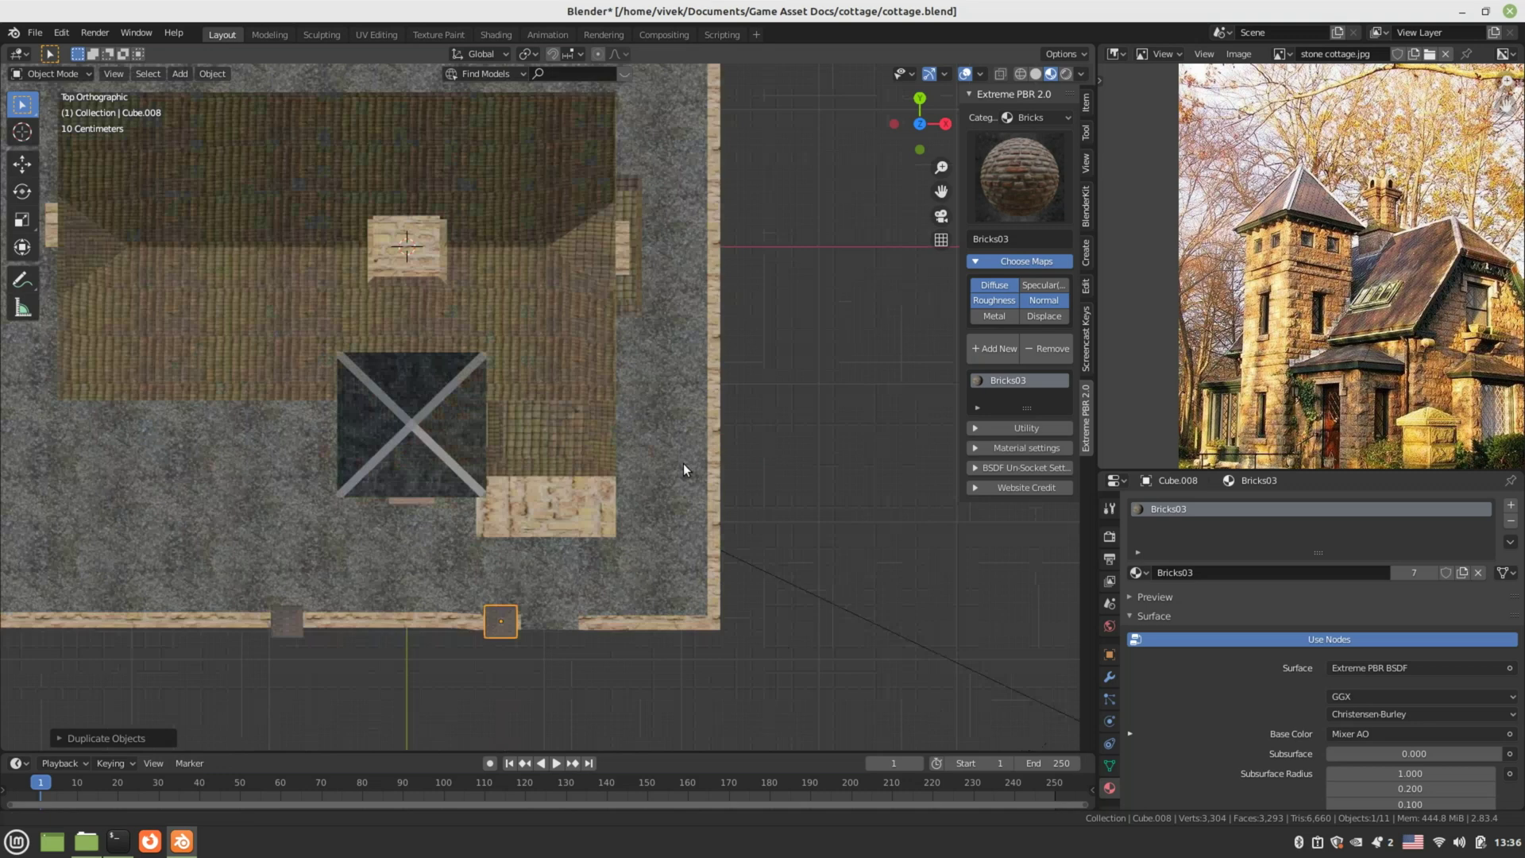
key("shift+d")
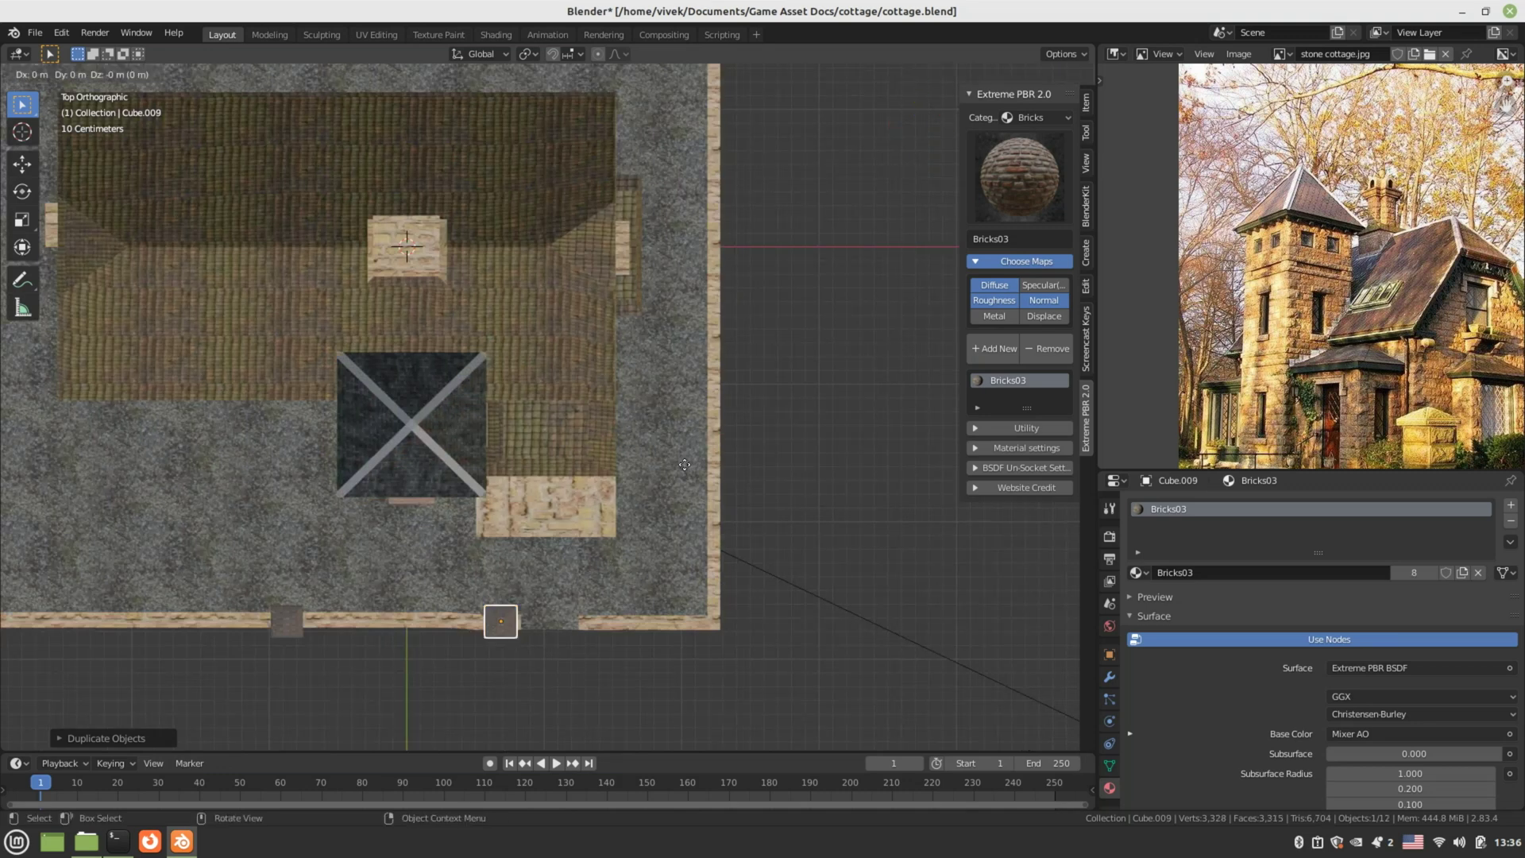
key("x")
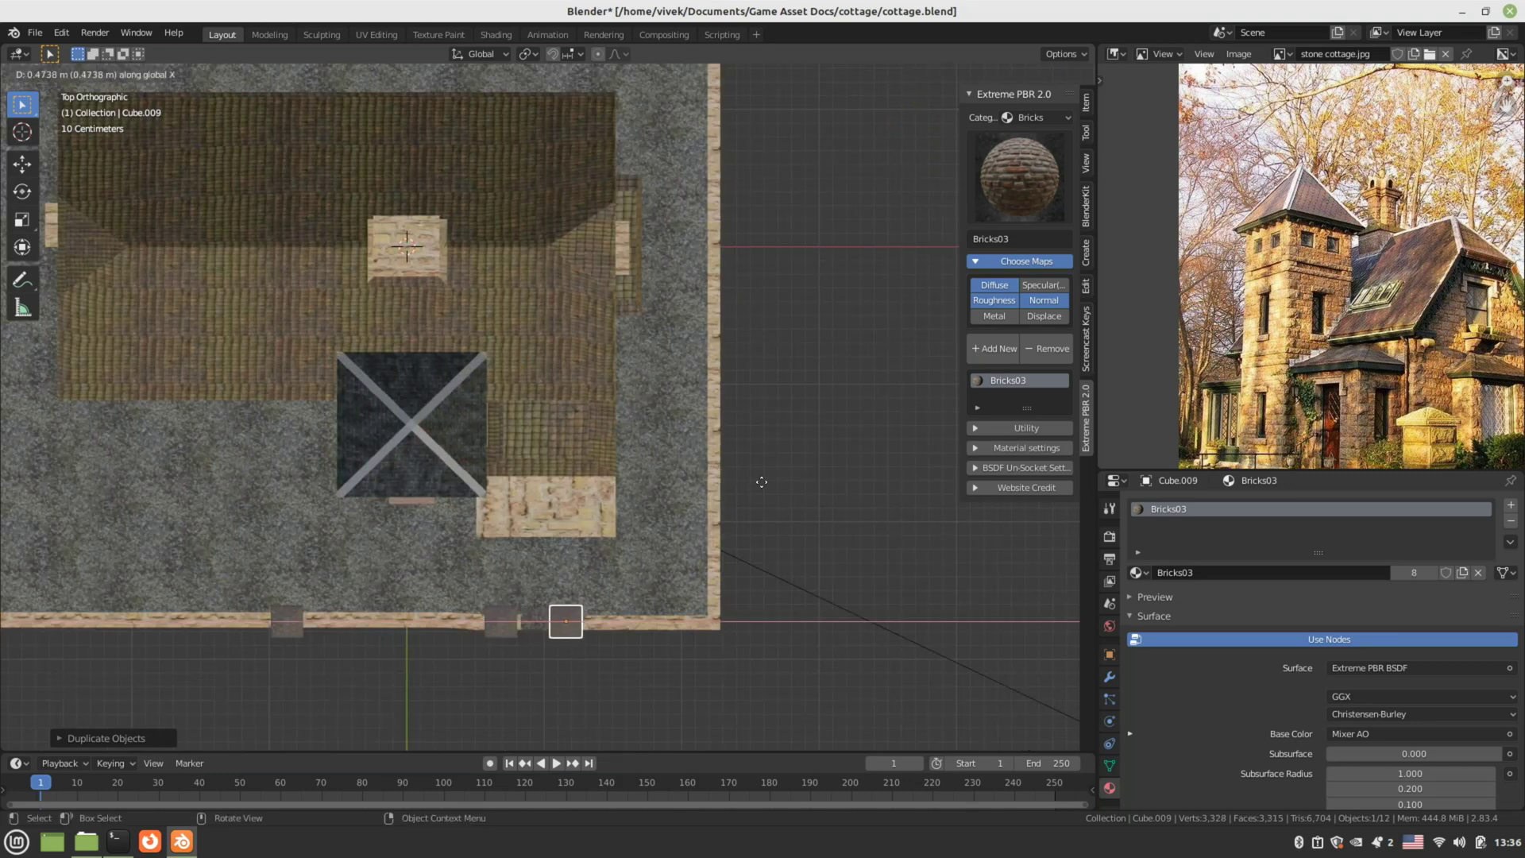
left_click(772, 492)
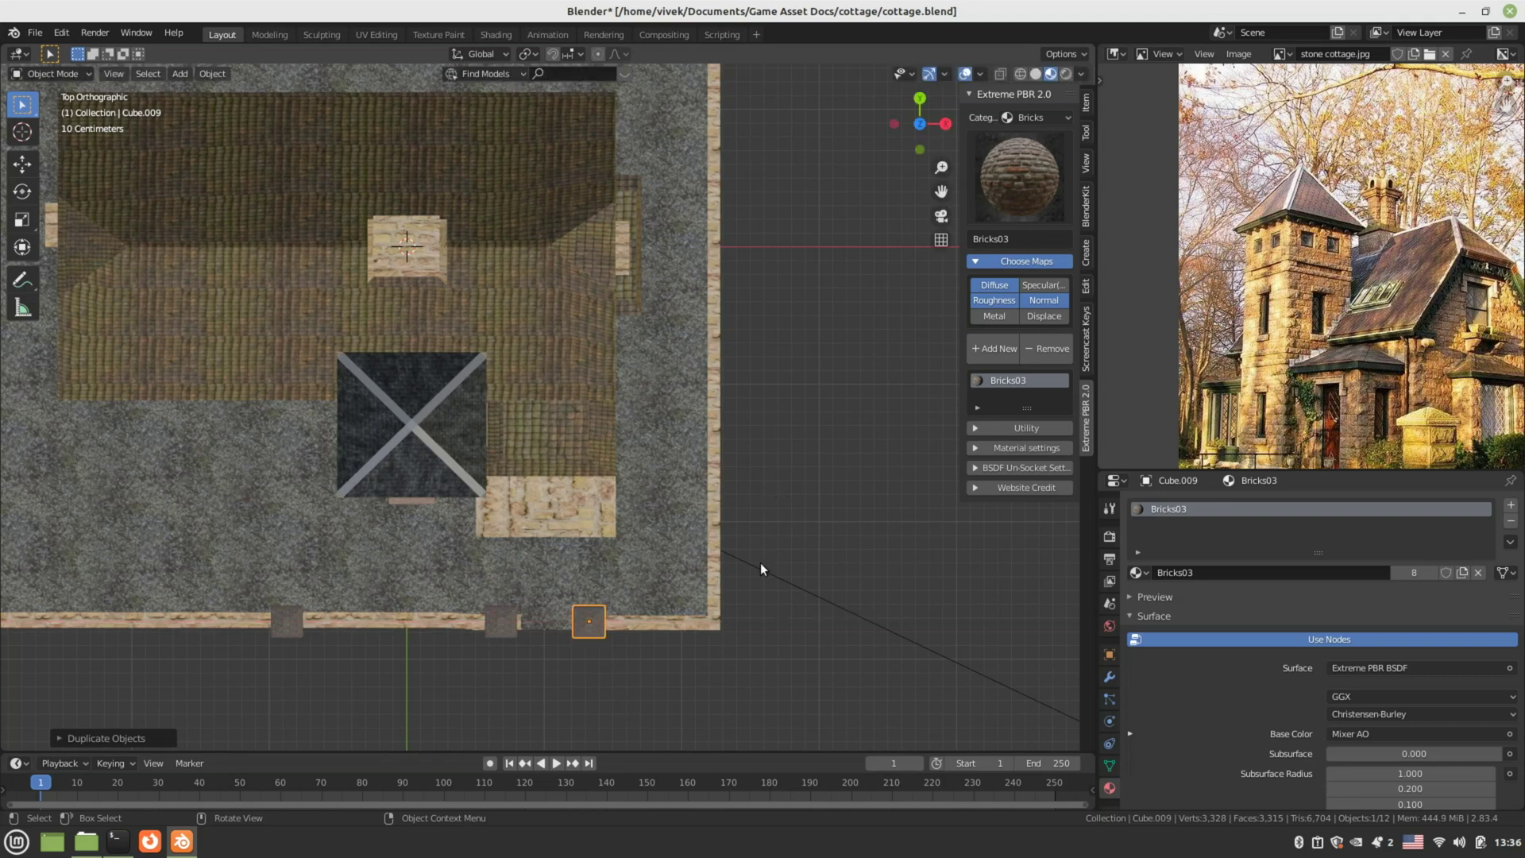
key("shift+d")
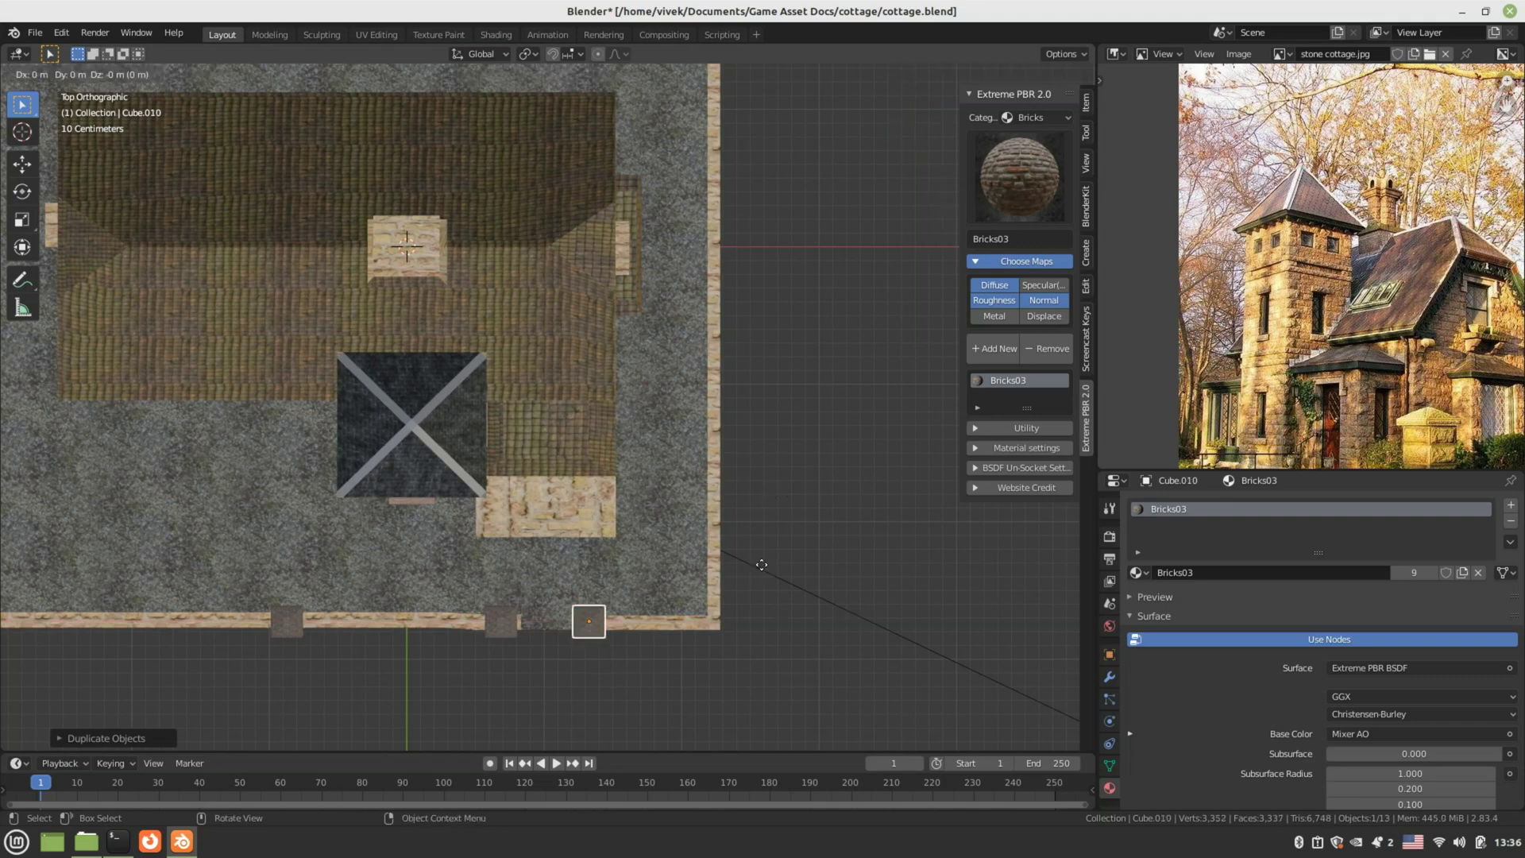
key("x")
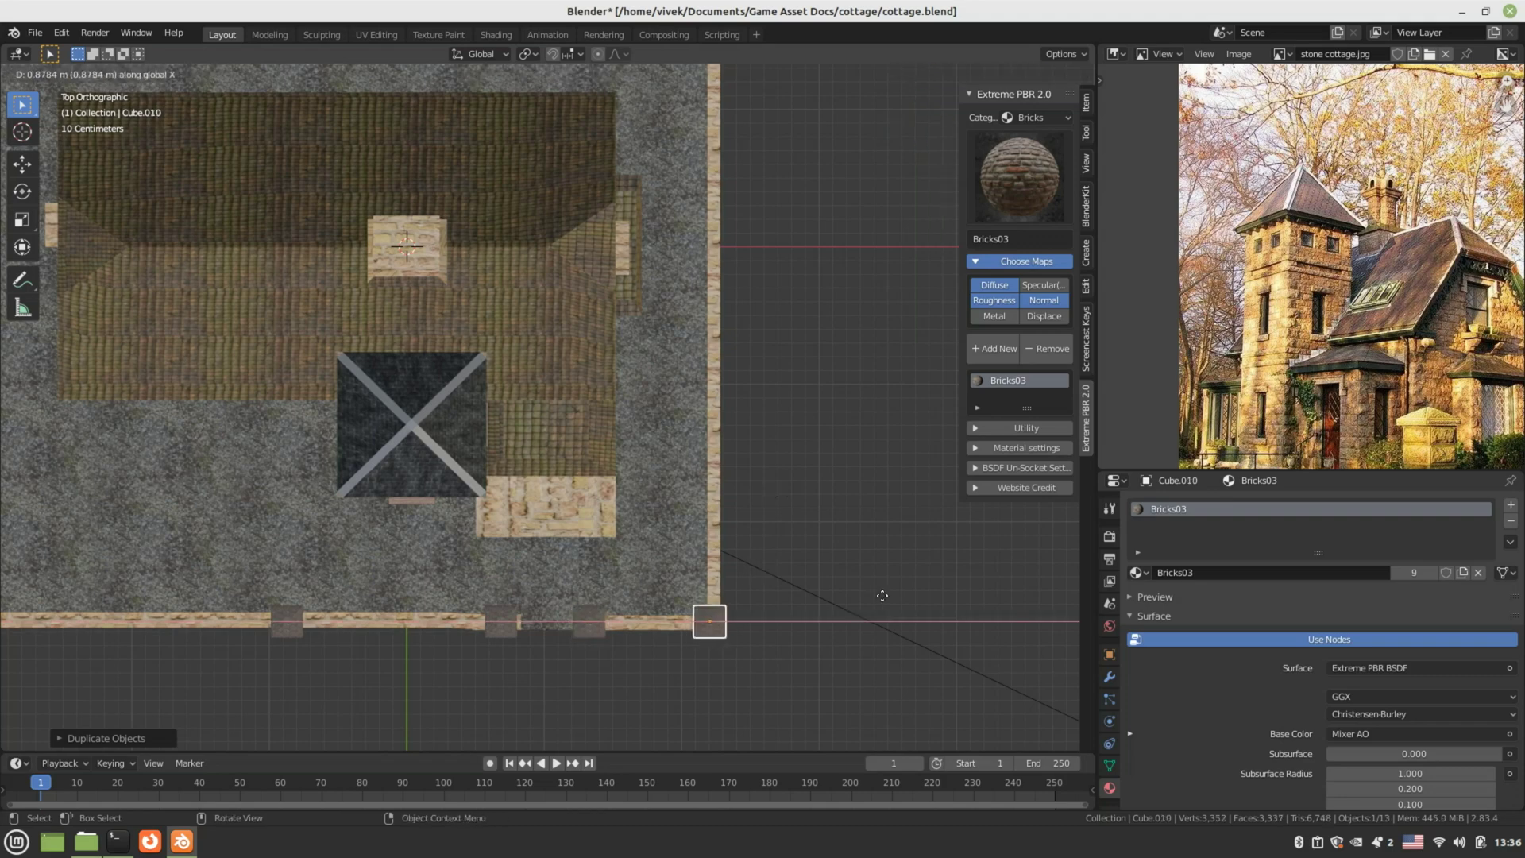
left_click(882, 595)
- Duplicate the last corner pillar about 2.36 m along Y to the middle of the side wall, then deselect it and save the file
scroll(804, 518, "down", 5)
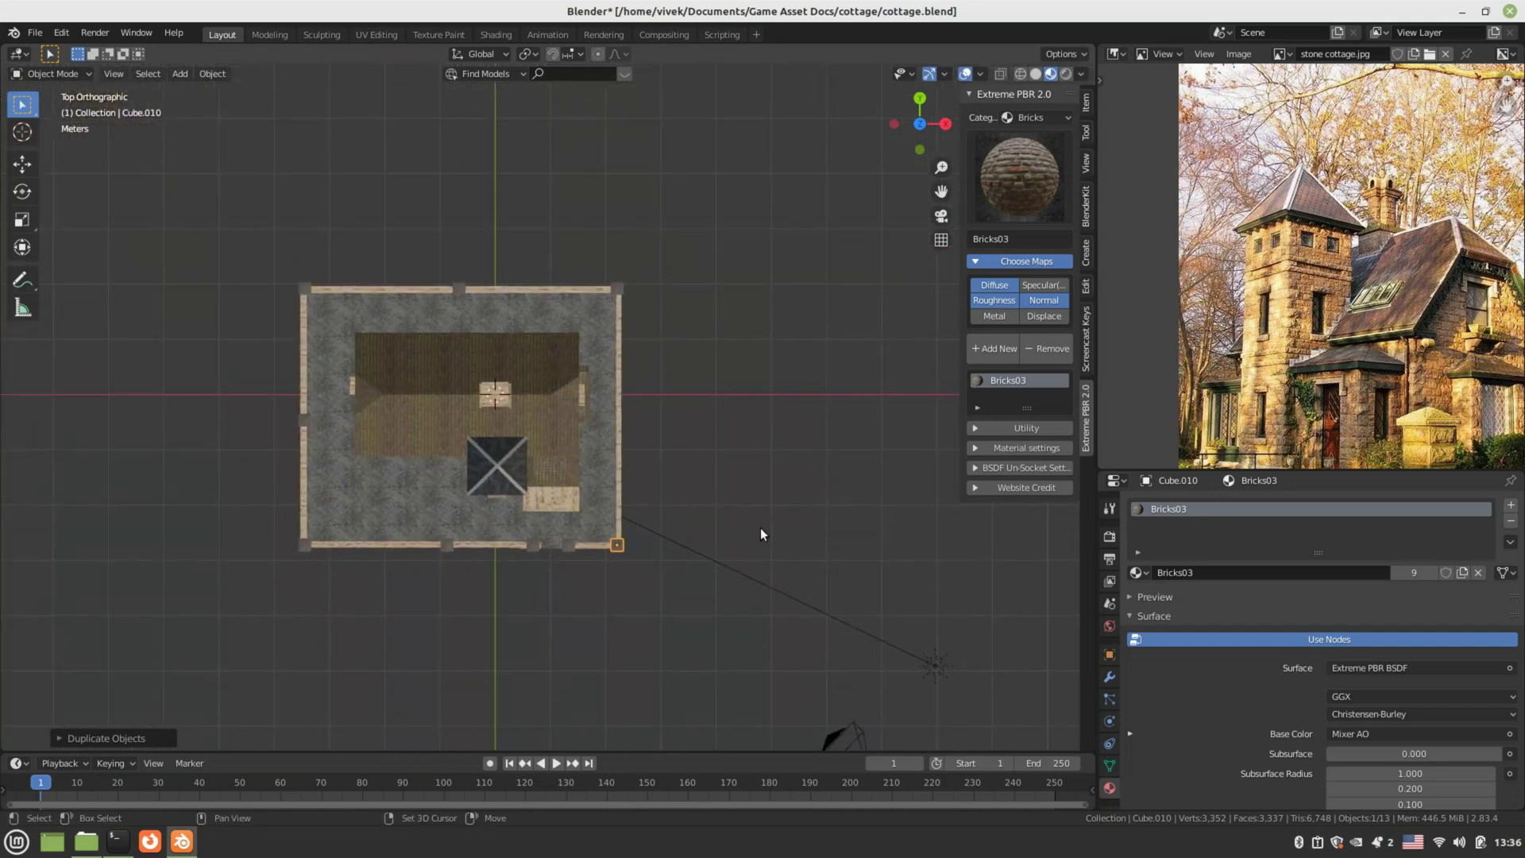
key("shift+d")
key("y")
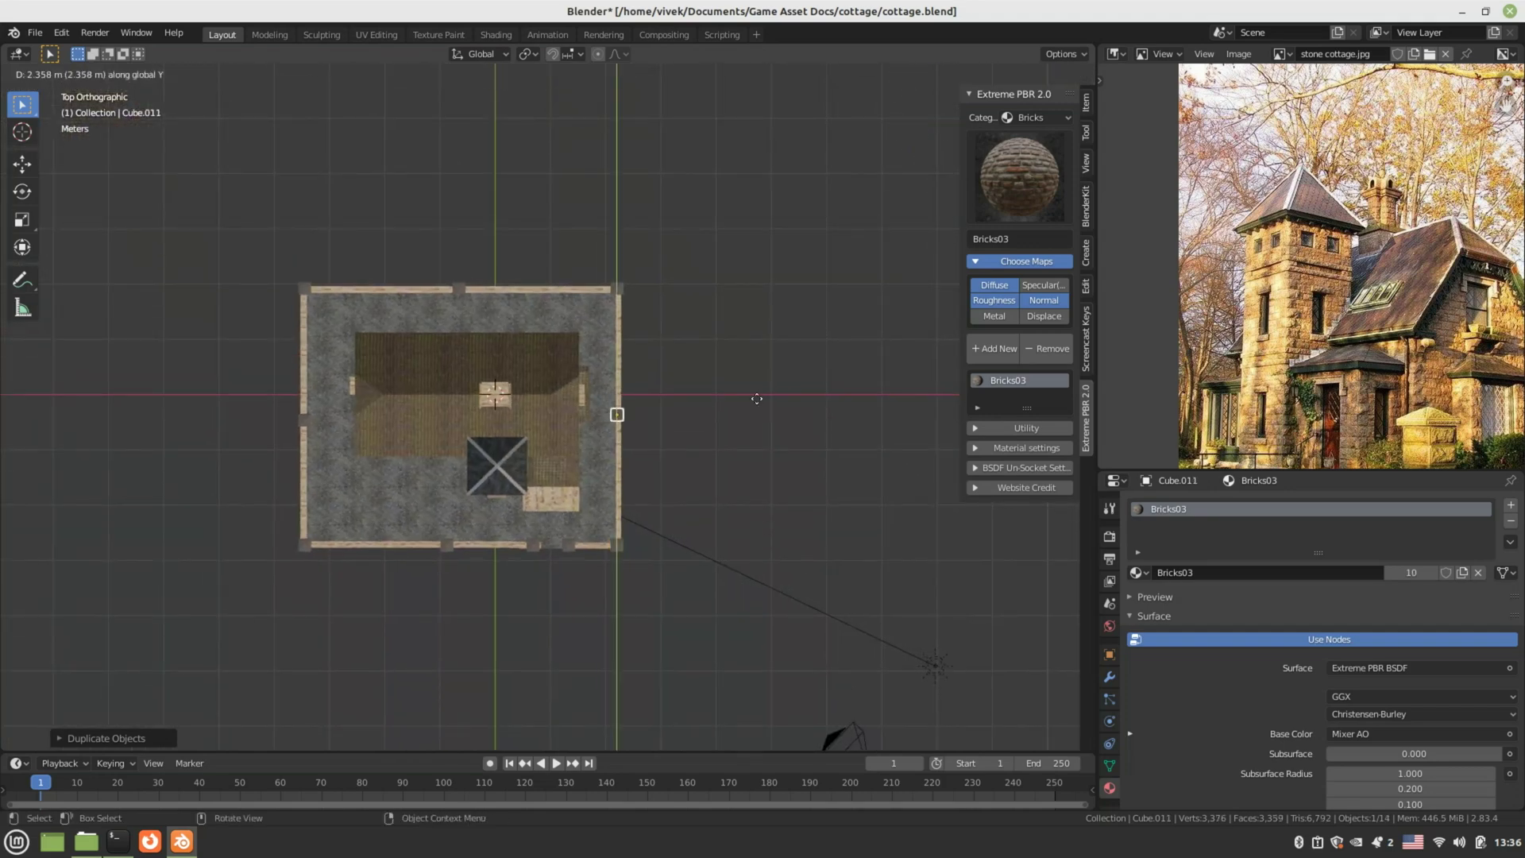
left_click(756, 399)
middle_click_drag(756, 399, 697, 515)
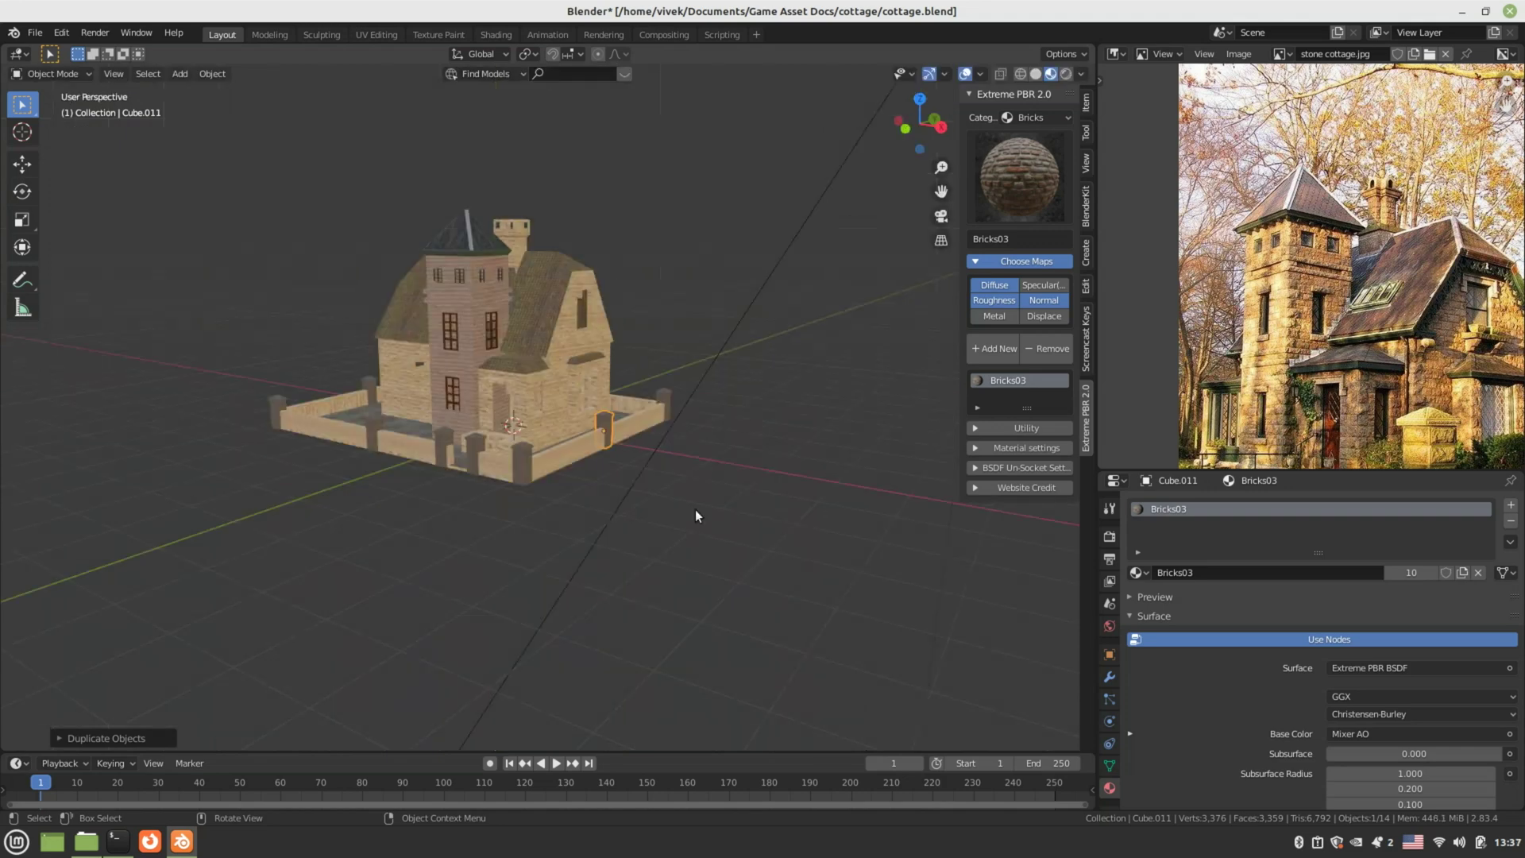
left_click(695, 512)
key("ctrl+s")
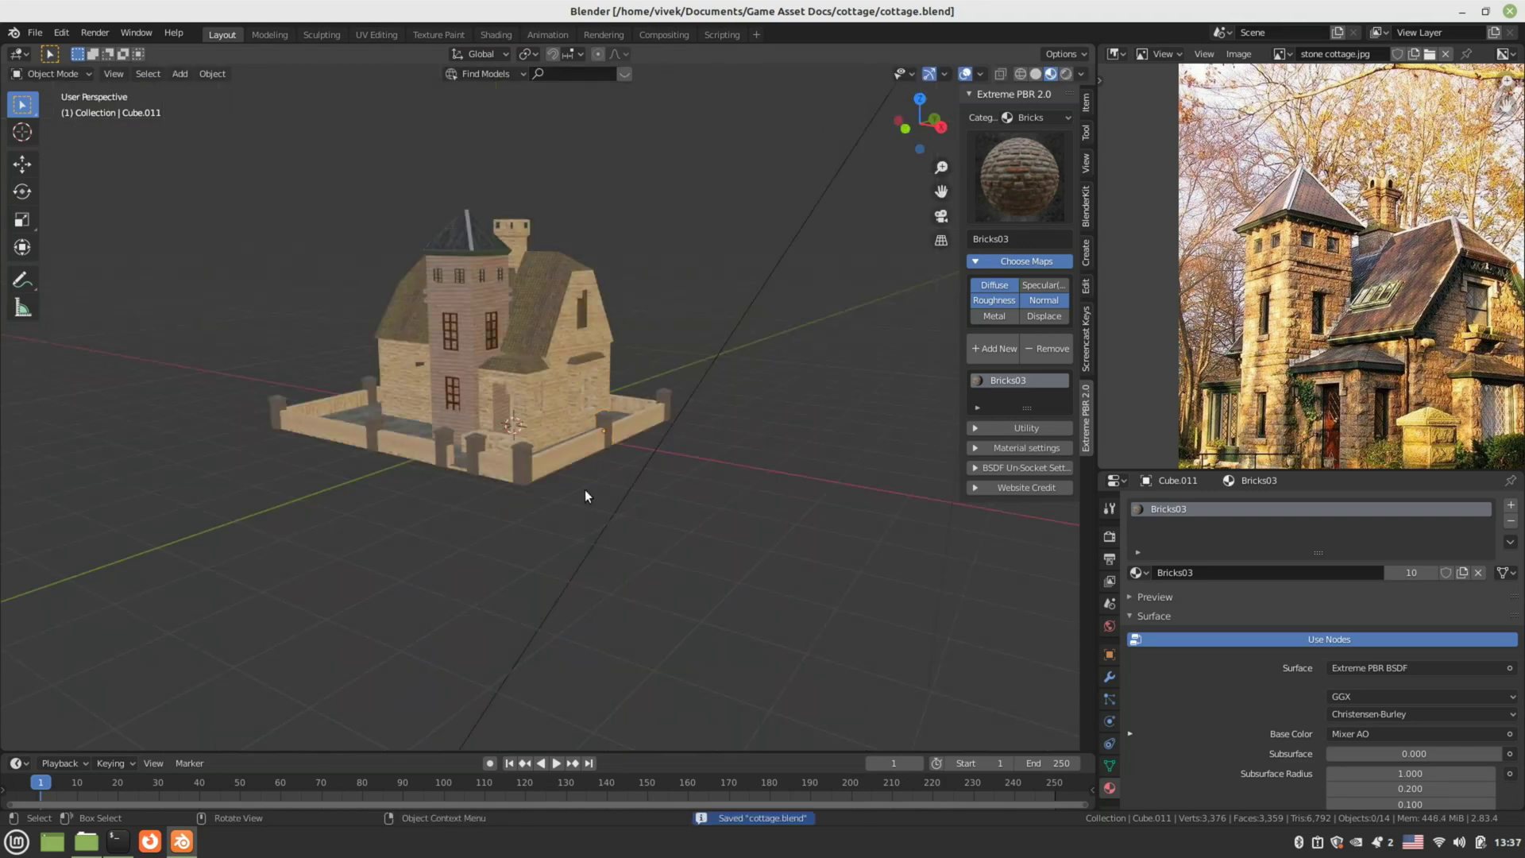
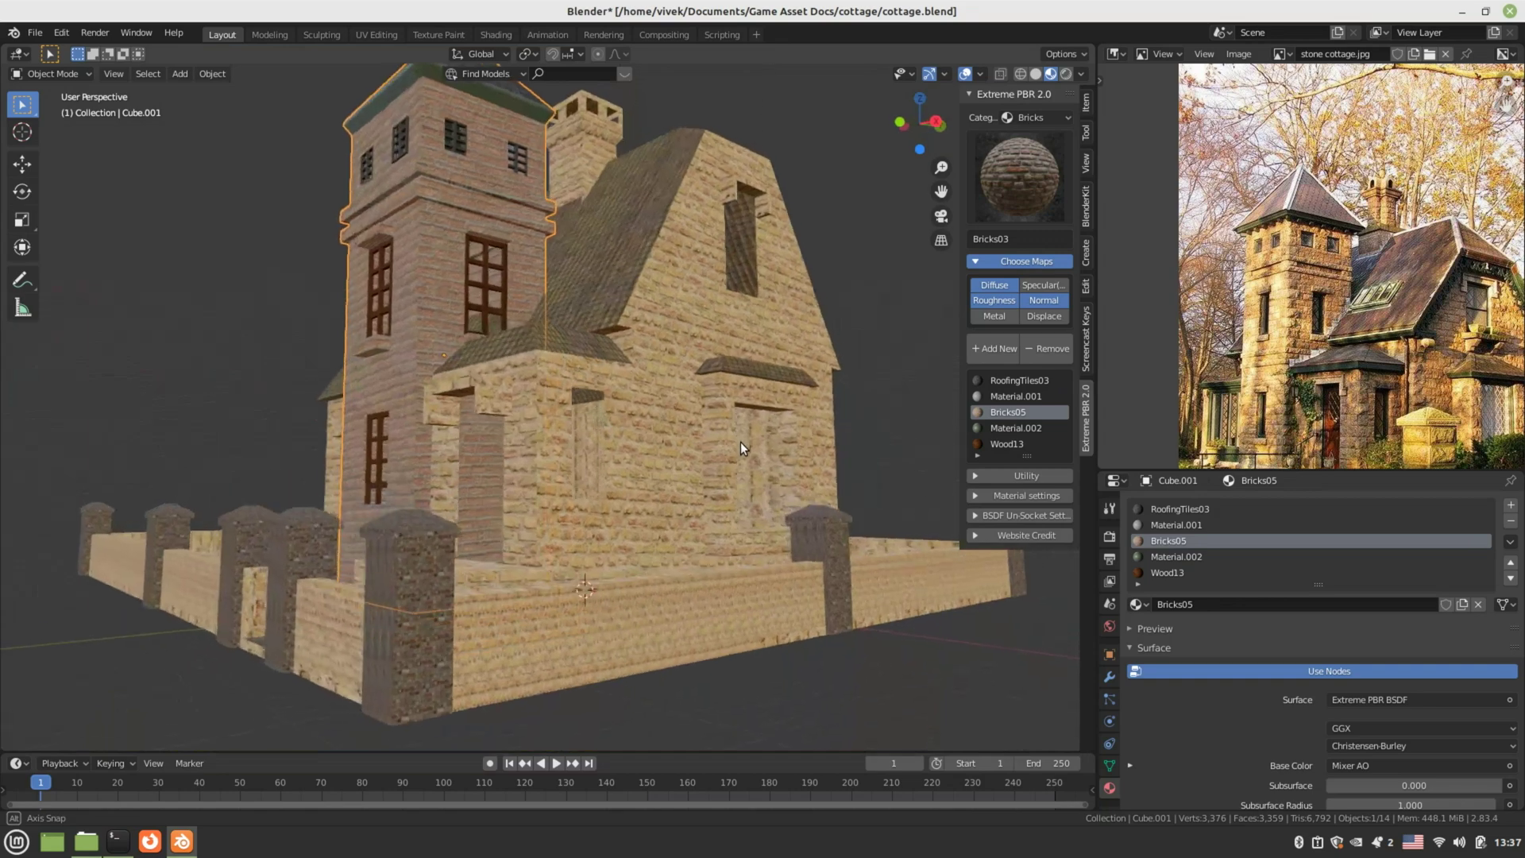
- Switch the viewport to solid shading and open the main building's mesh for editing at the ground-floor window opening in the gable wall
key("Tab")
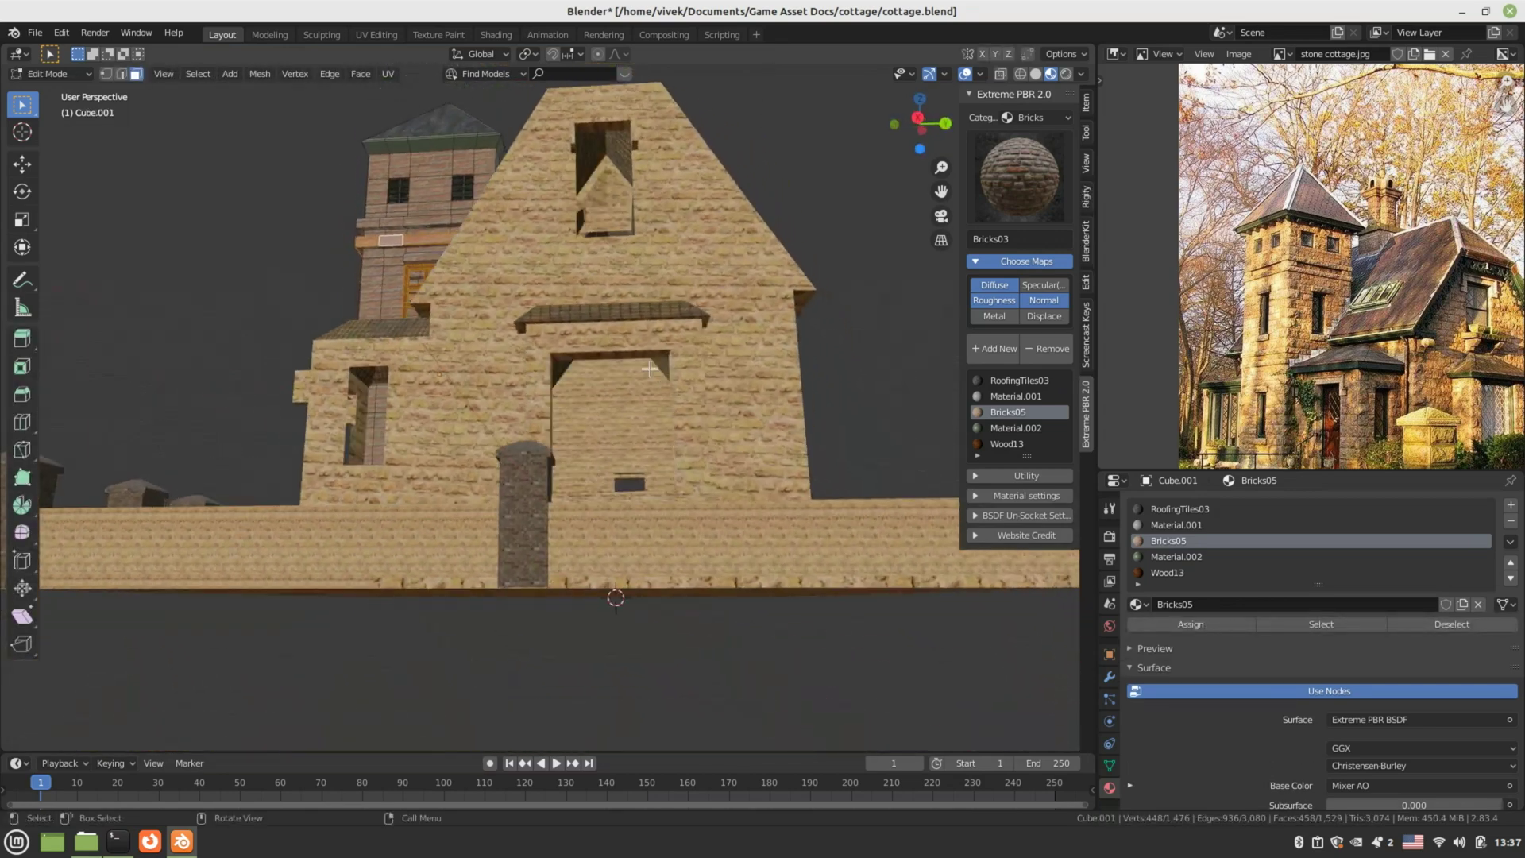
left_click(1033, 73)
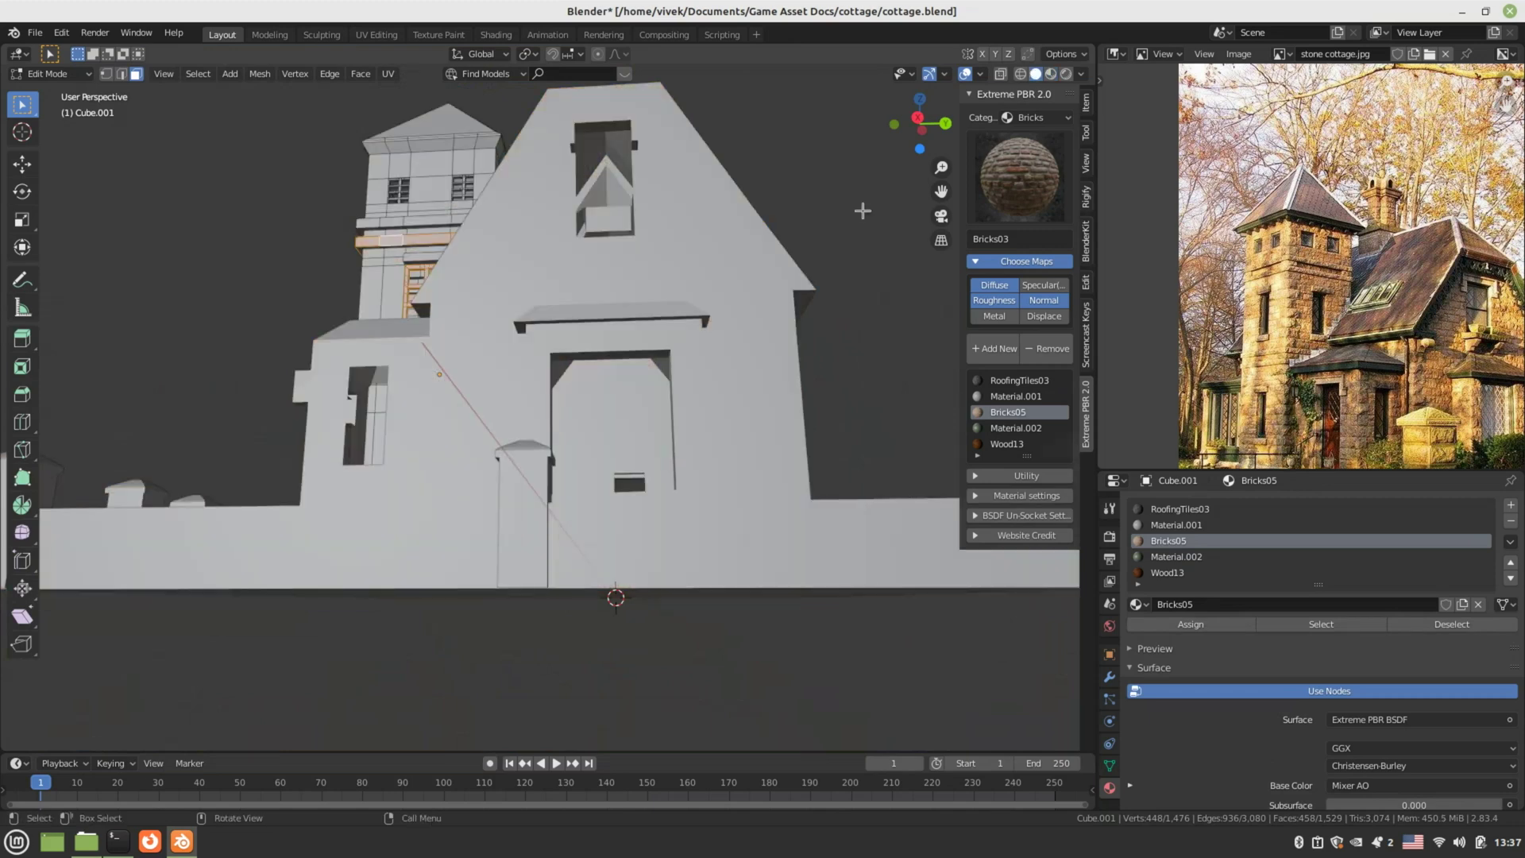
key("Tab")
left_click(678, 346)
key("KP_Decimal")
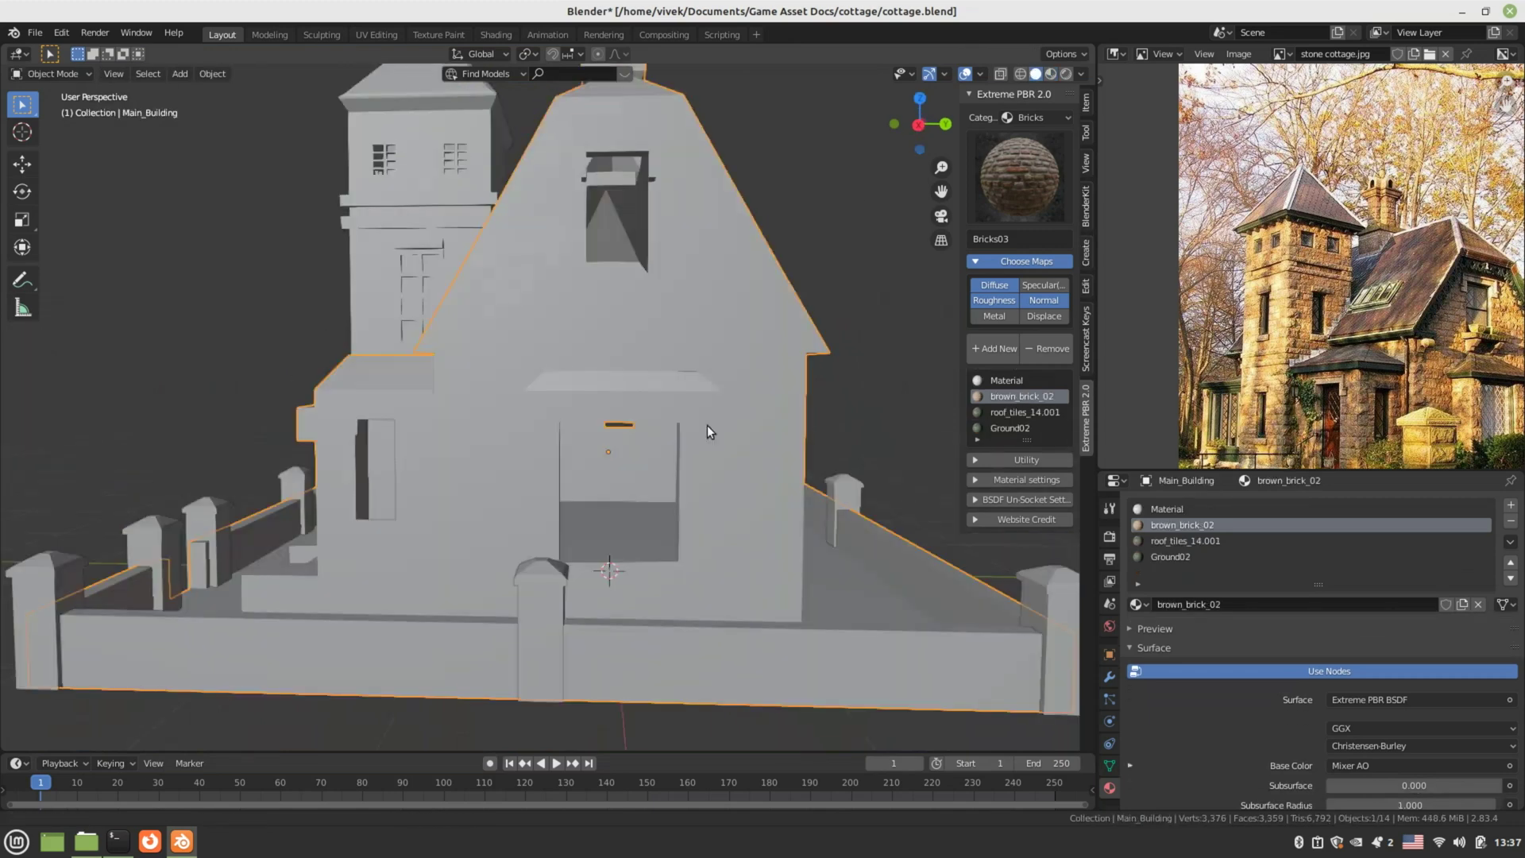
middle_click_drag(707, 426, 710, 394)
key("Tab")
scroll(710, 394, "up", 3)
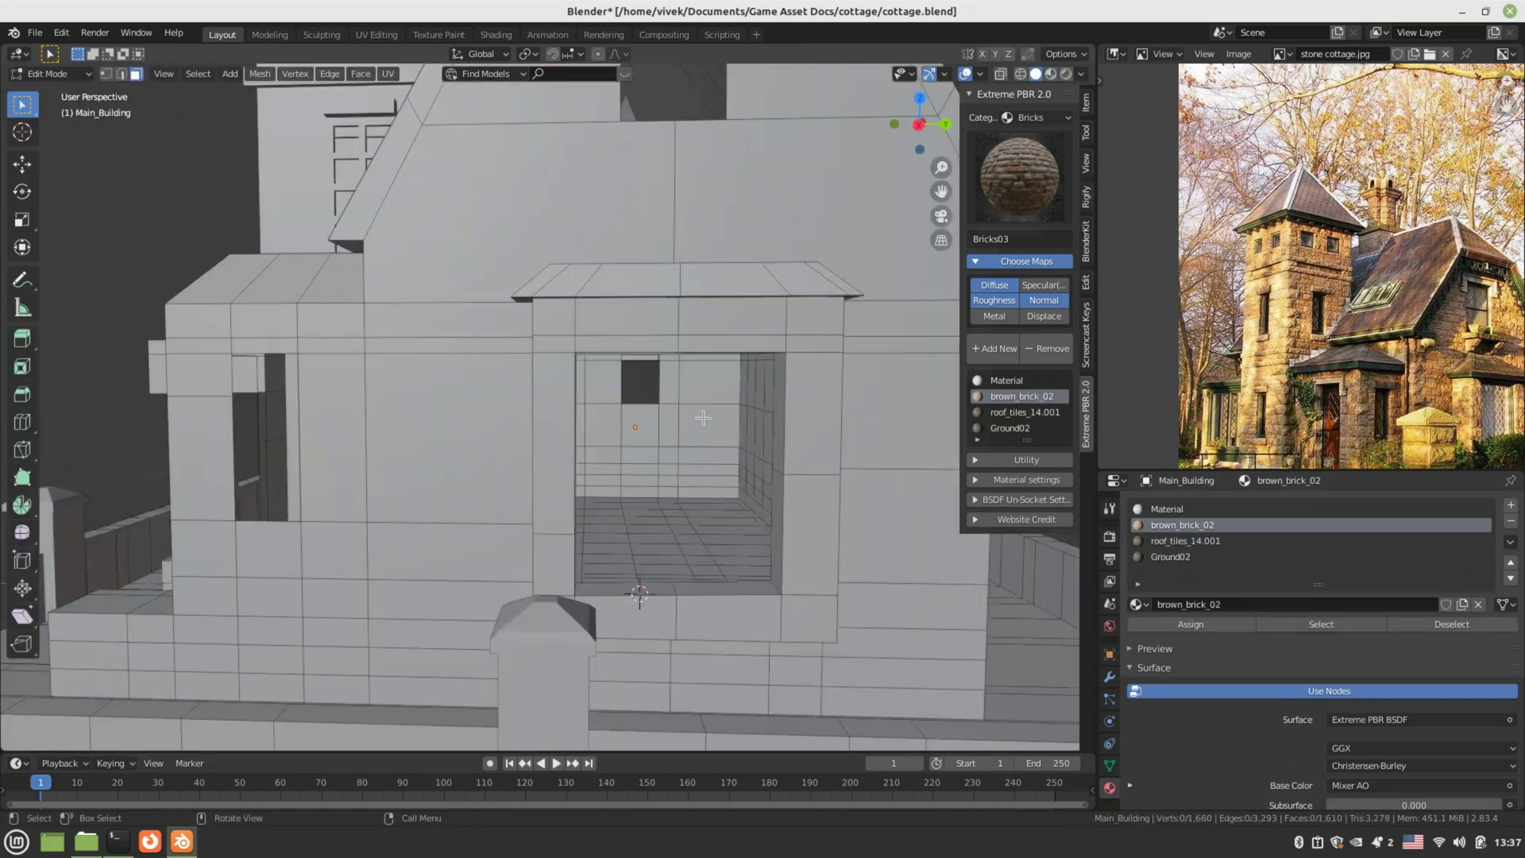
- Duplicate the border edges of the gable wall's ground-floor window opening in place
key("2")
middle_click_drag(703, 418, 461, 334)
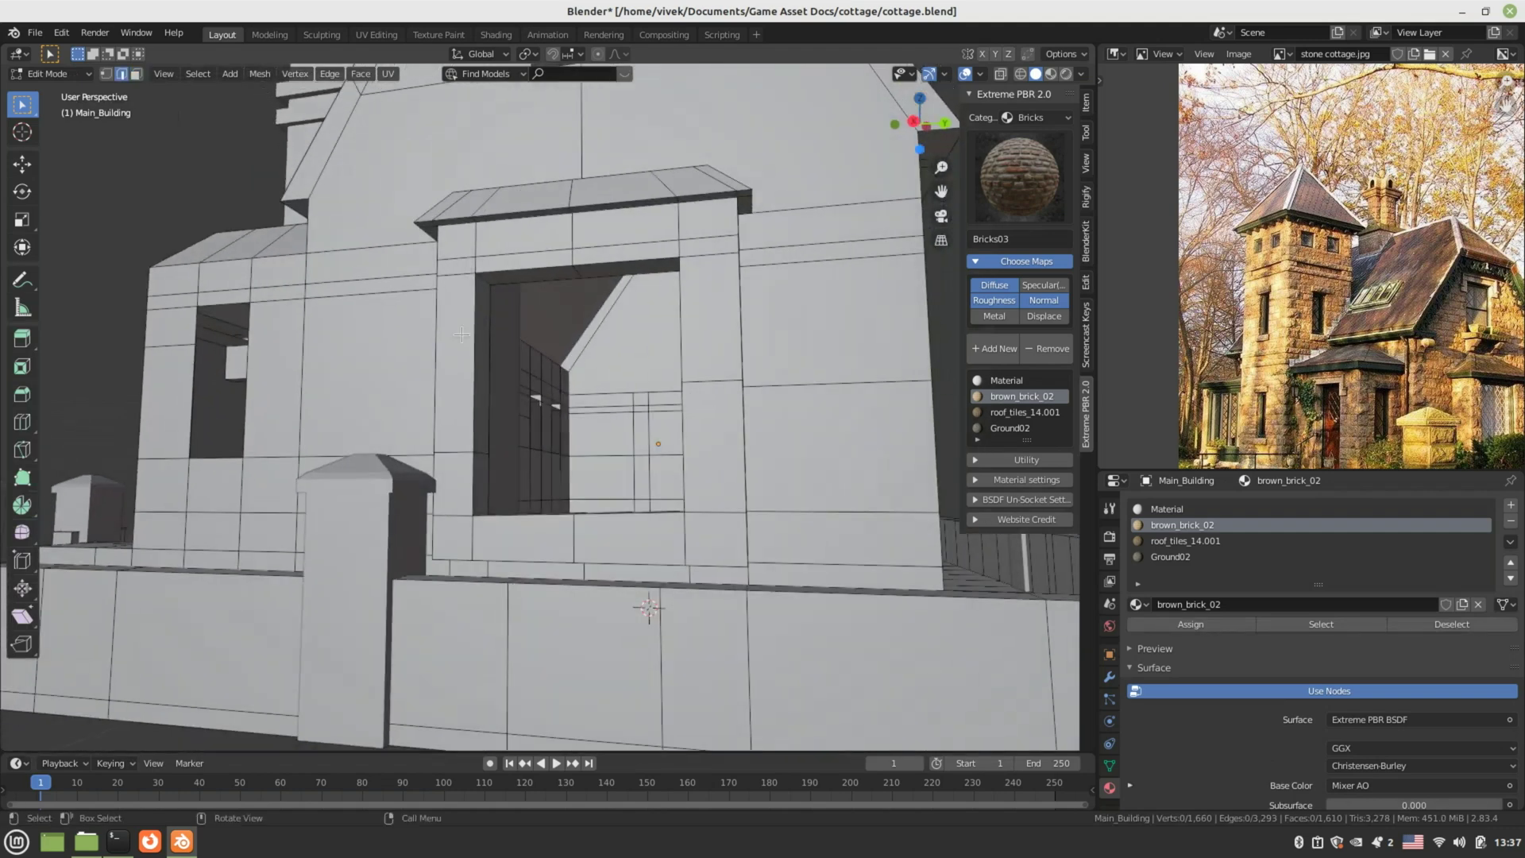
left_click(476, 342)
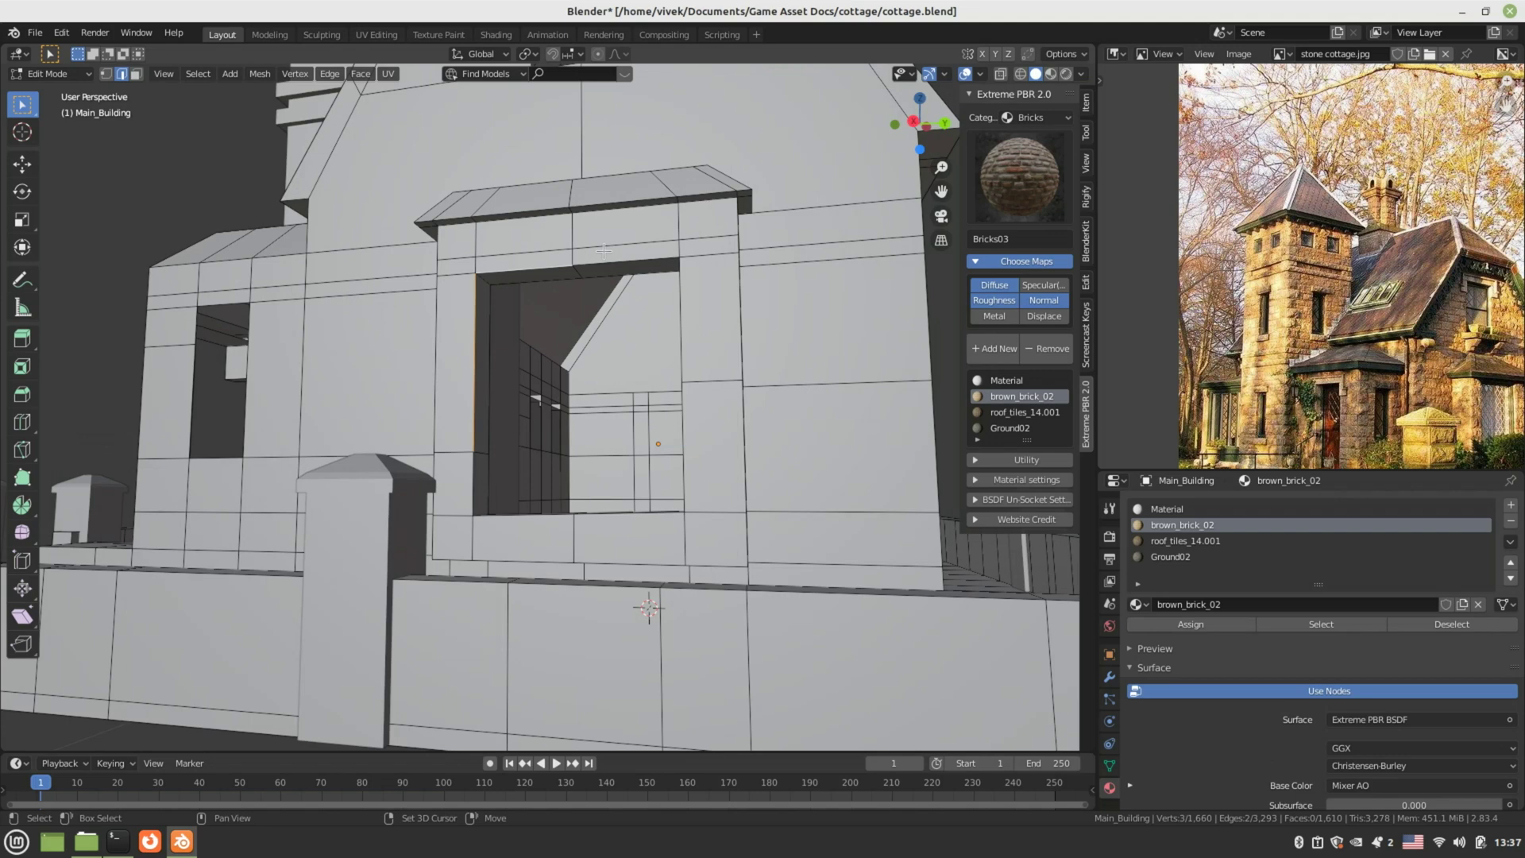
left_click(611, 257, "shift")
left_click(688, 325, "shift")
left_click(682, 501, "shift")
left_click(544, 517, "shift")
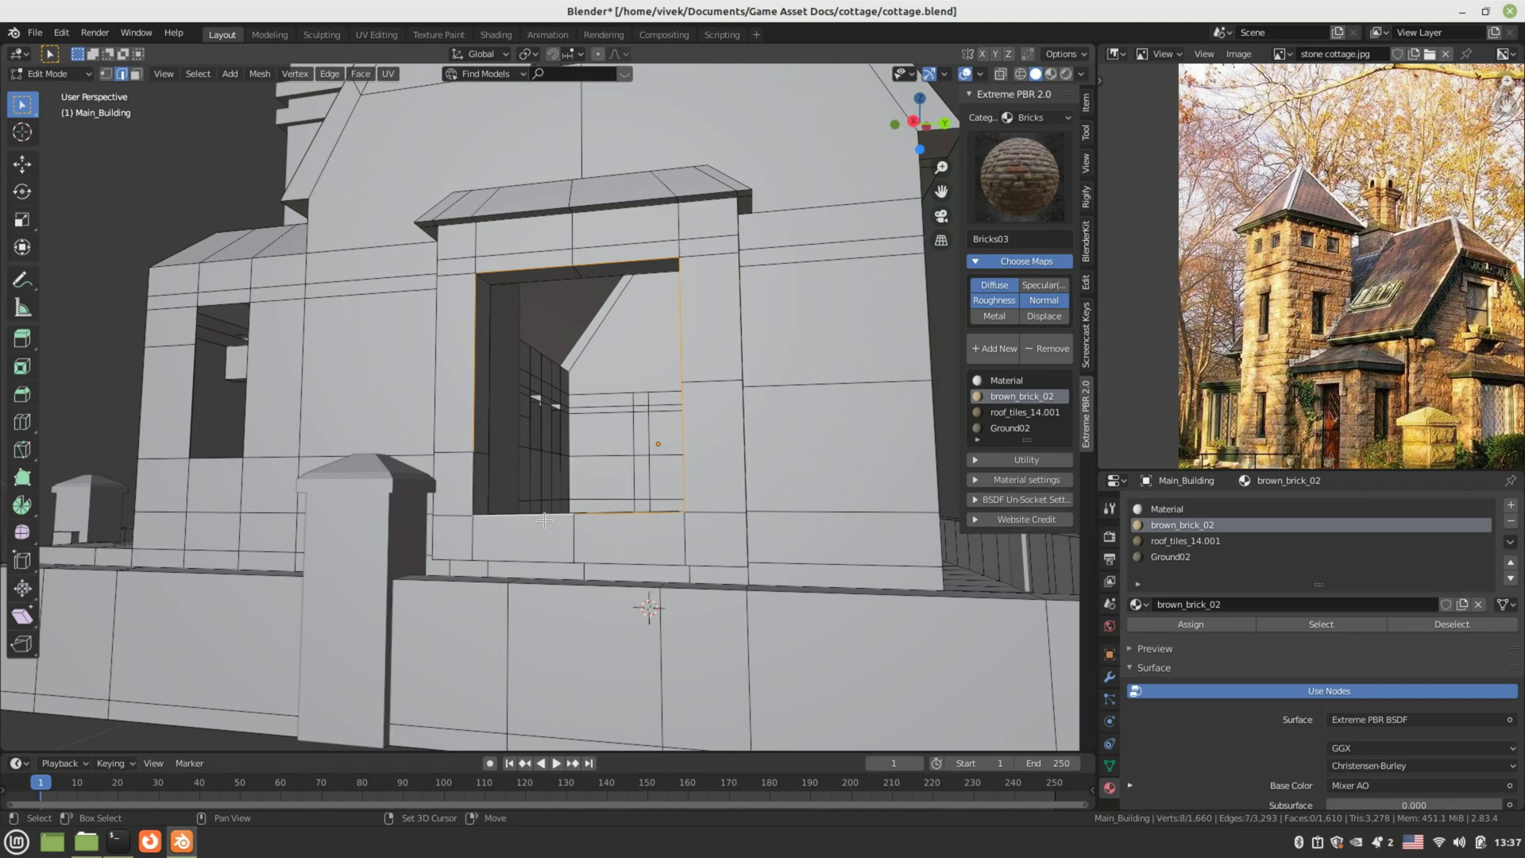
left_click(467, 484, "shift")
middle_click_drag(467, 484, 542, 451)
key("shift+d")
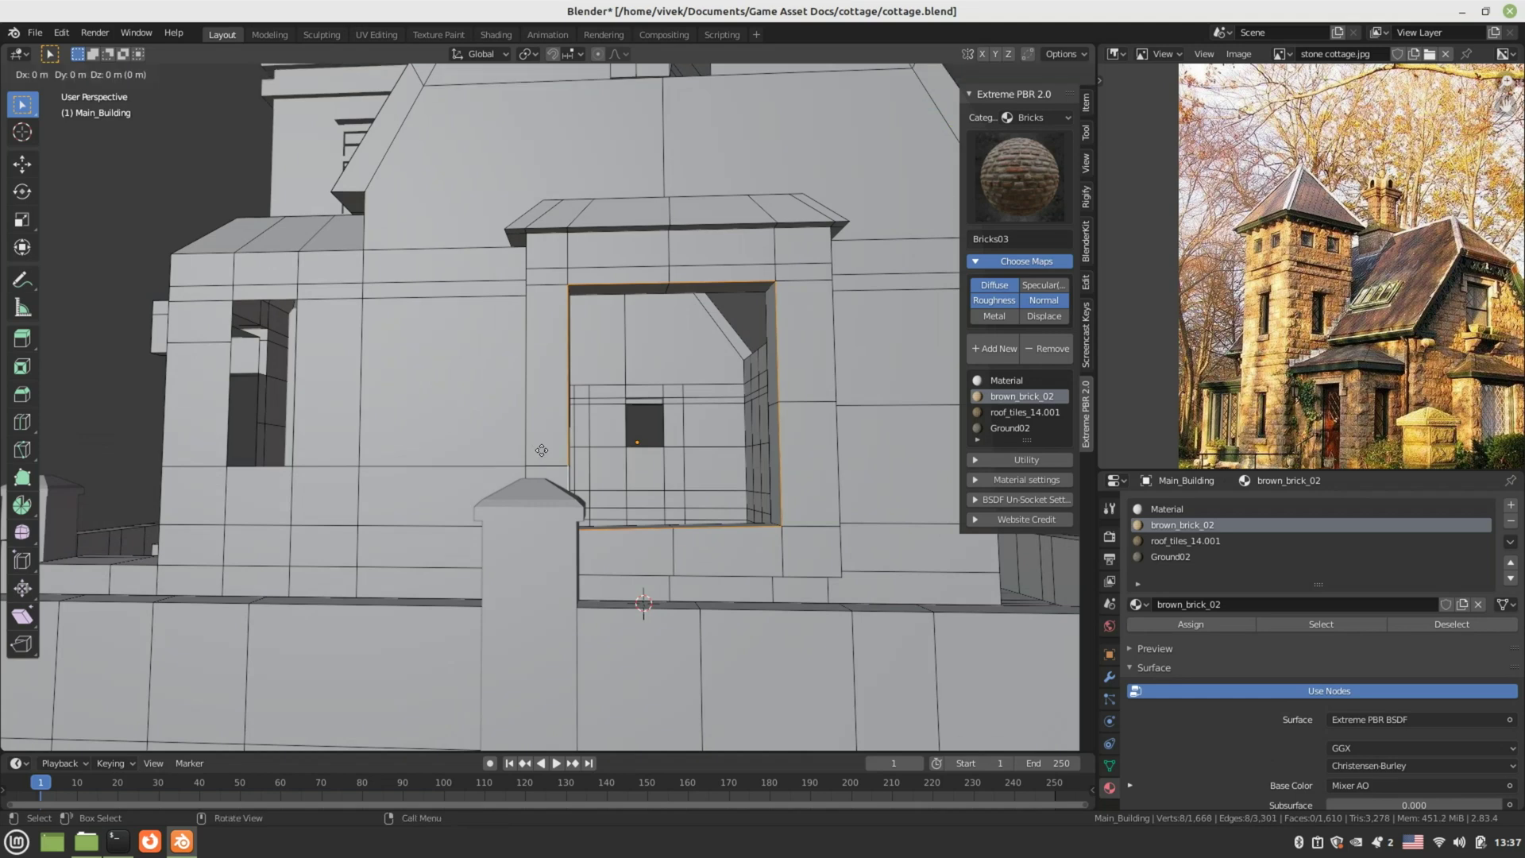
right_click(542, 451)
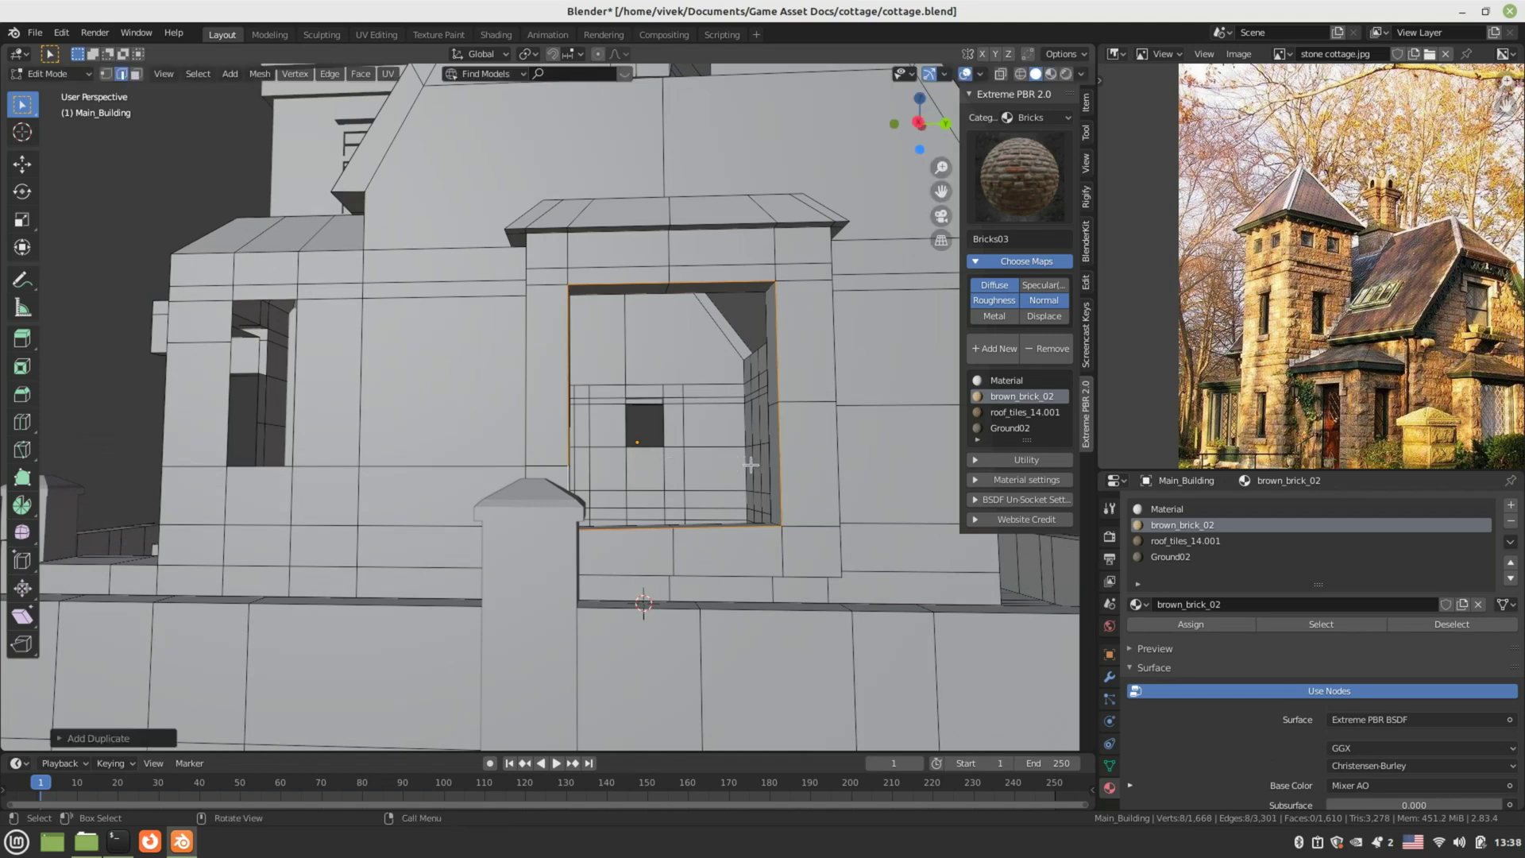
- Extrude the duplicated border edges in place and scale them inward to about 0.88 to form a flat window frame
key("e")
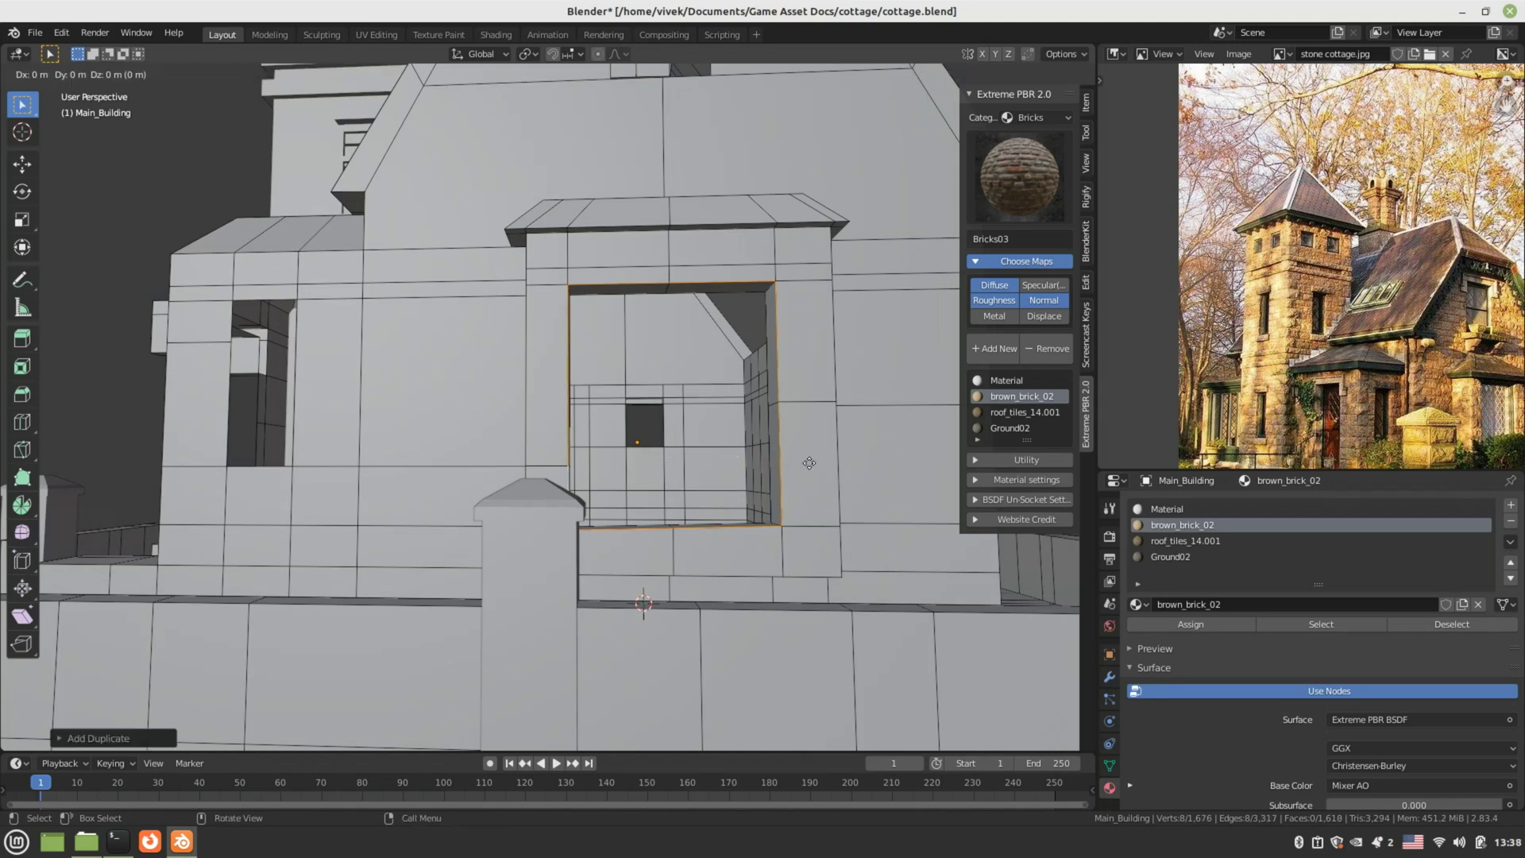
right_click(809, 463)
key("s")
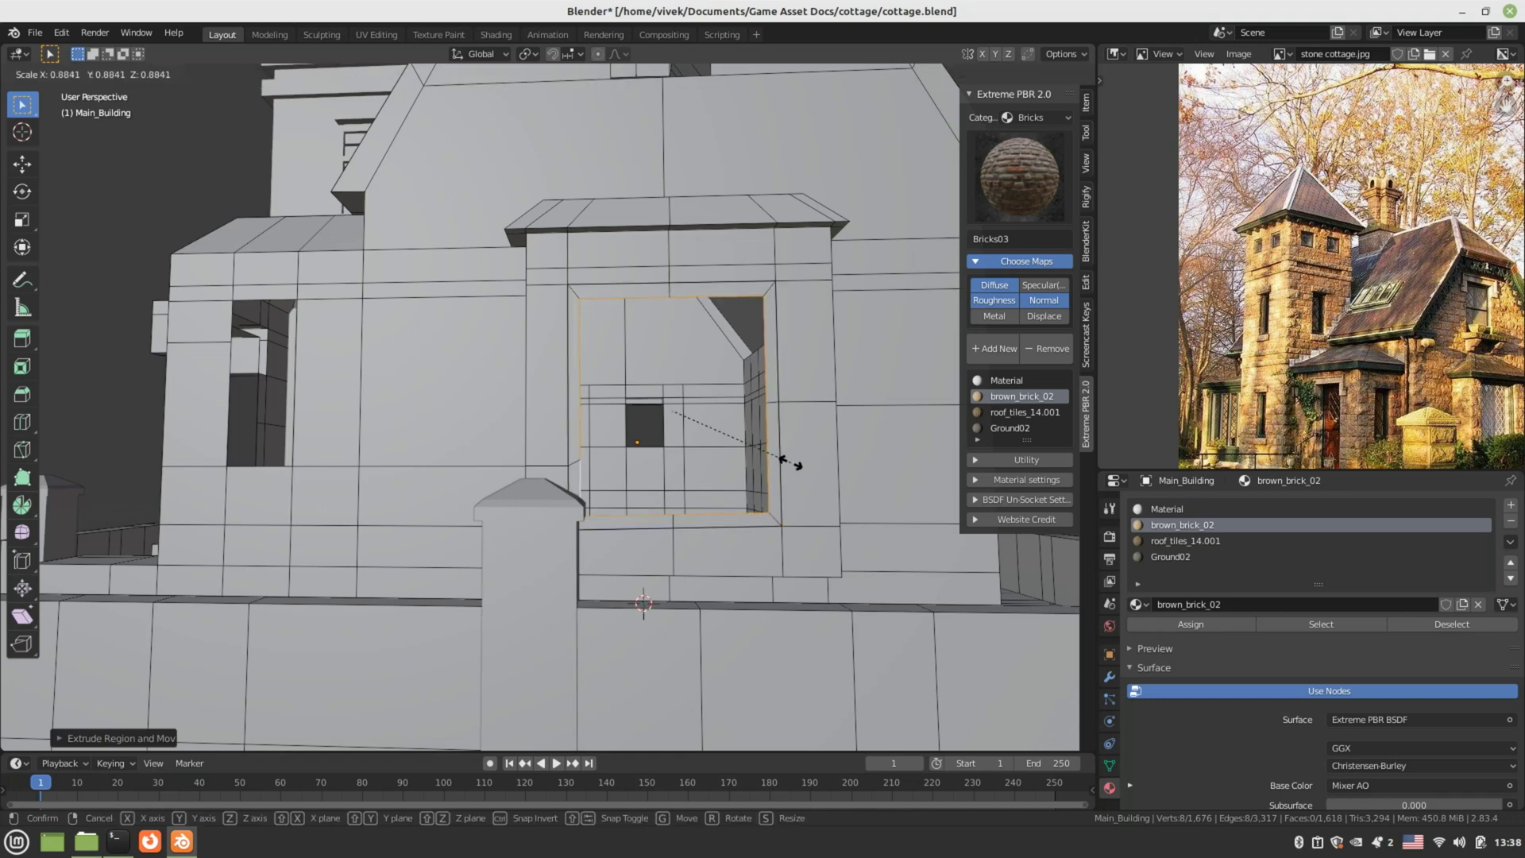
left_click(790, 463)
- Separate all faces of the flat window frame from the main building into their own object and select that object
scroll(744, 410, "down", 2)
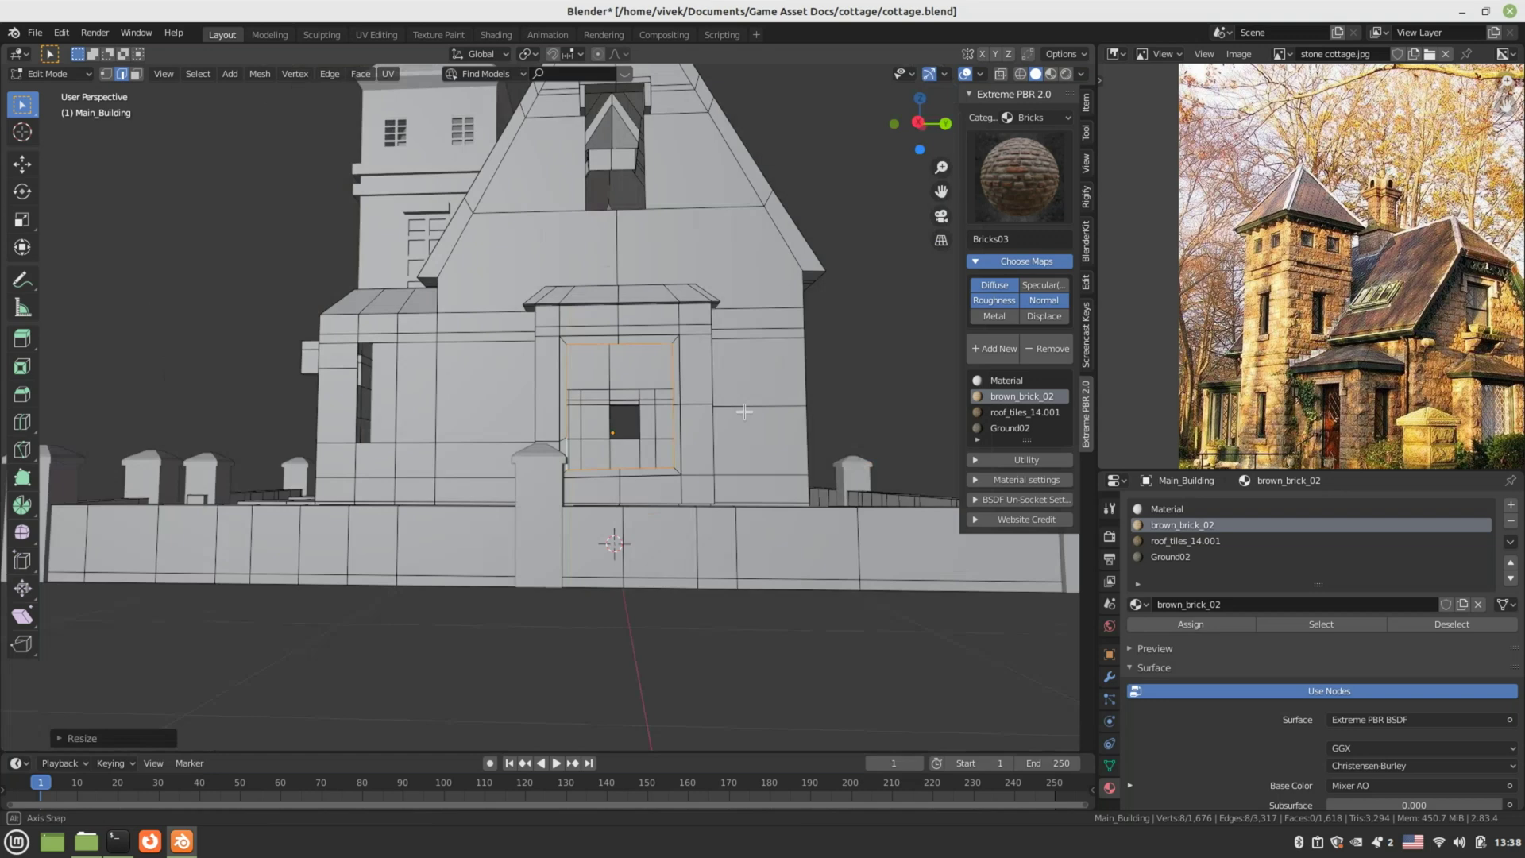
middle_click_drag(744, 411, 753, 418)
scroll(753, 417, "up", 3)
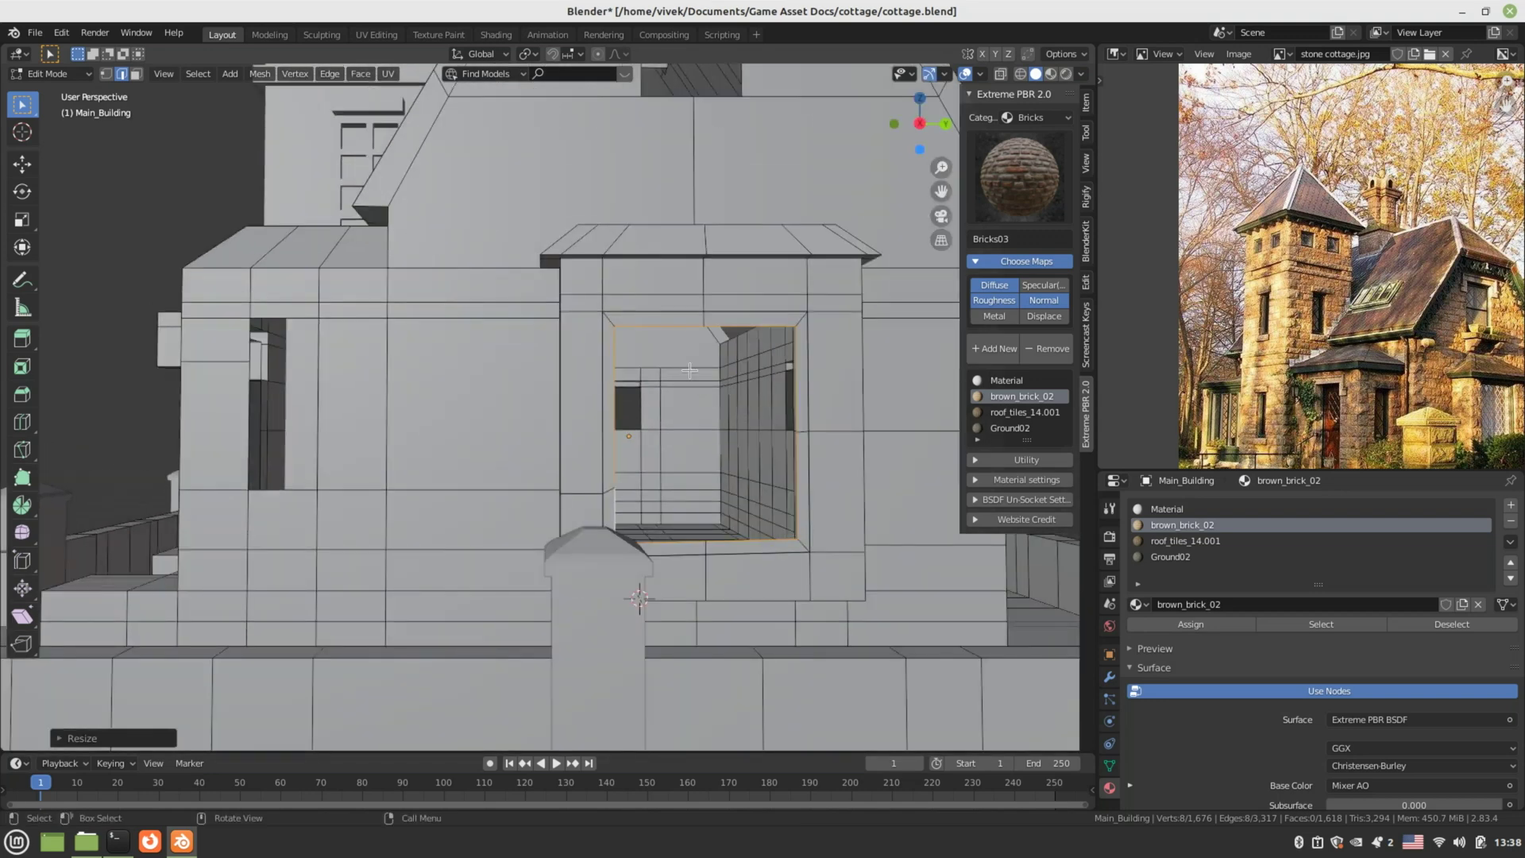
key("3")
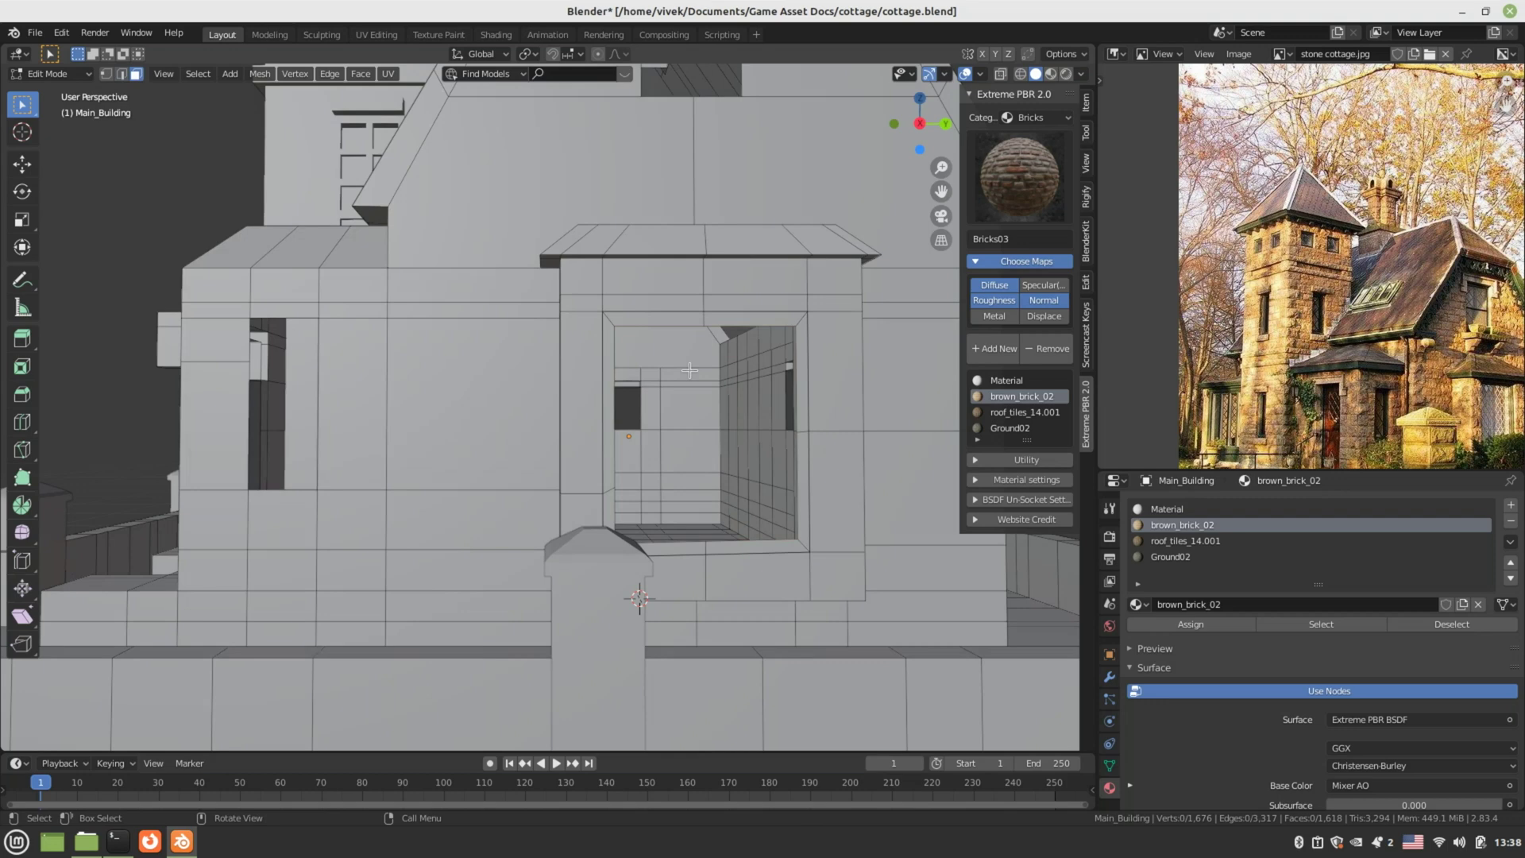
left_click(686, 320)
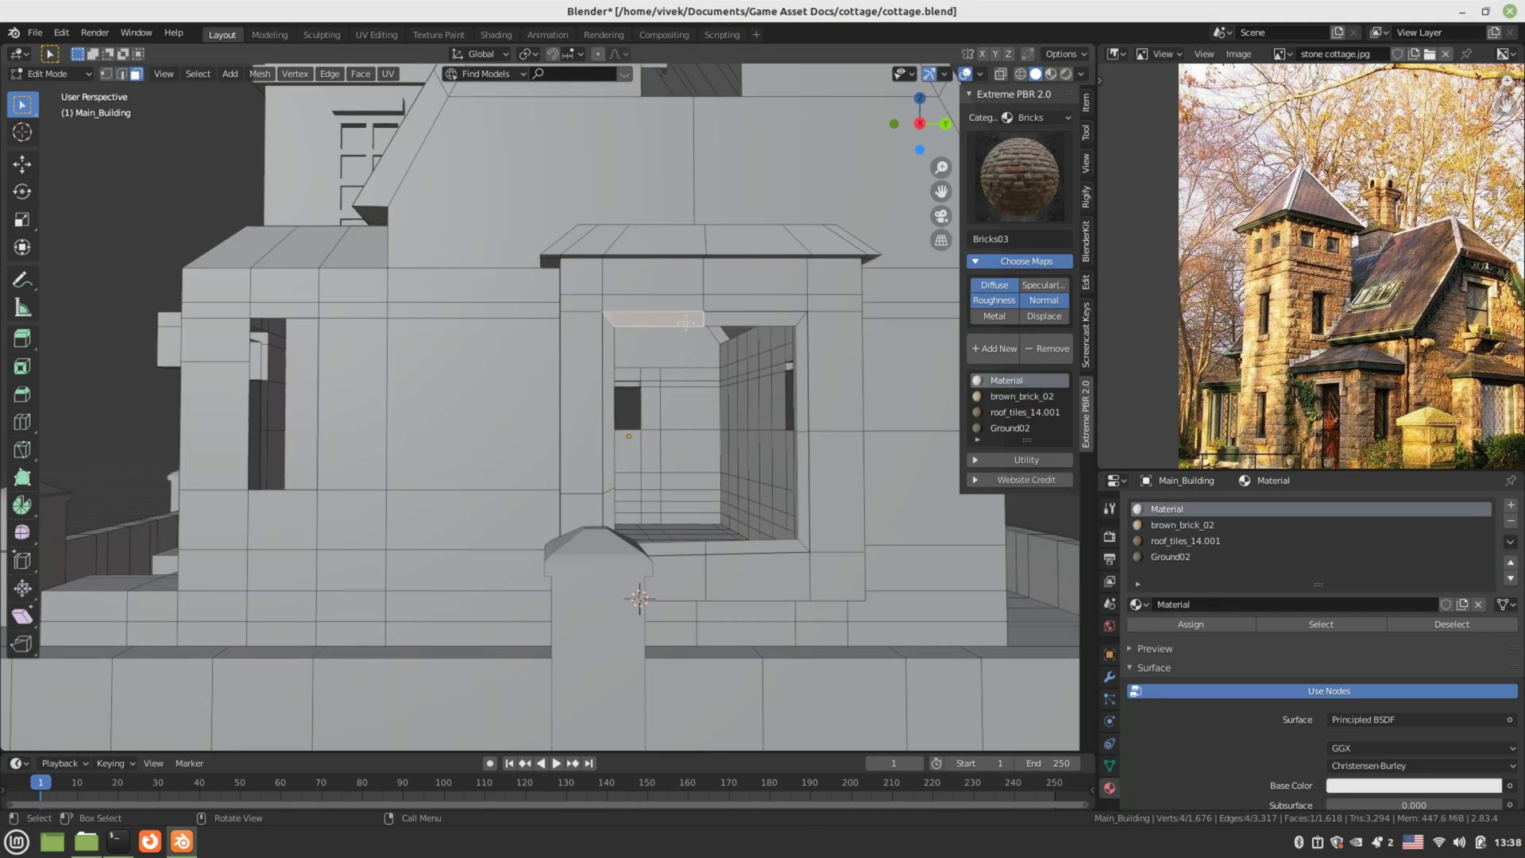
left_click(747, 321, "shift")
left_click(803, 389, "shift")
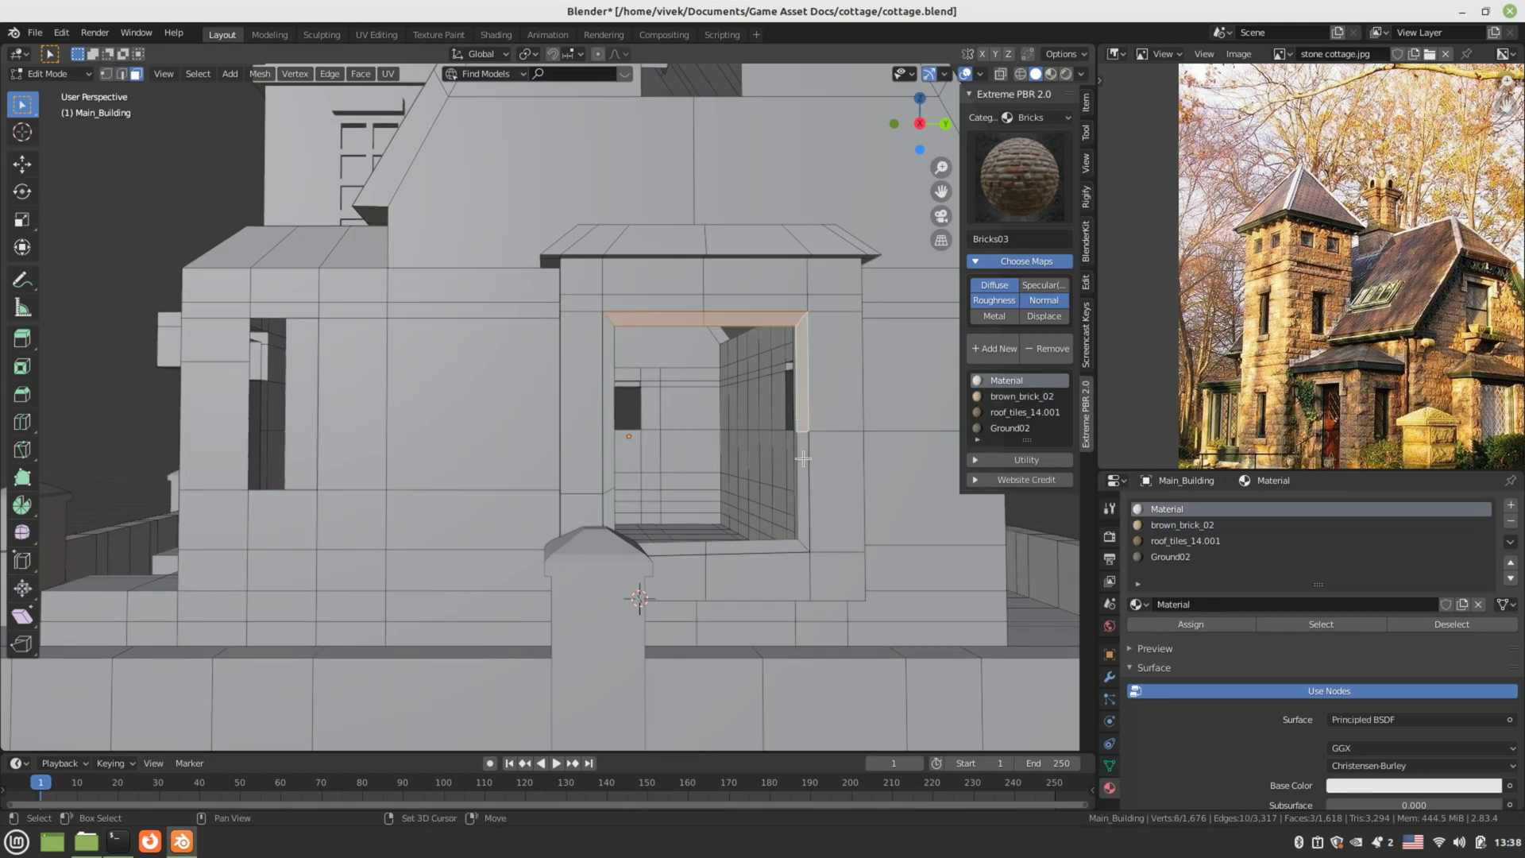
left_click(803, 459, "shift")
left_click(605, 431, "ctrl")
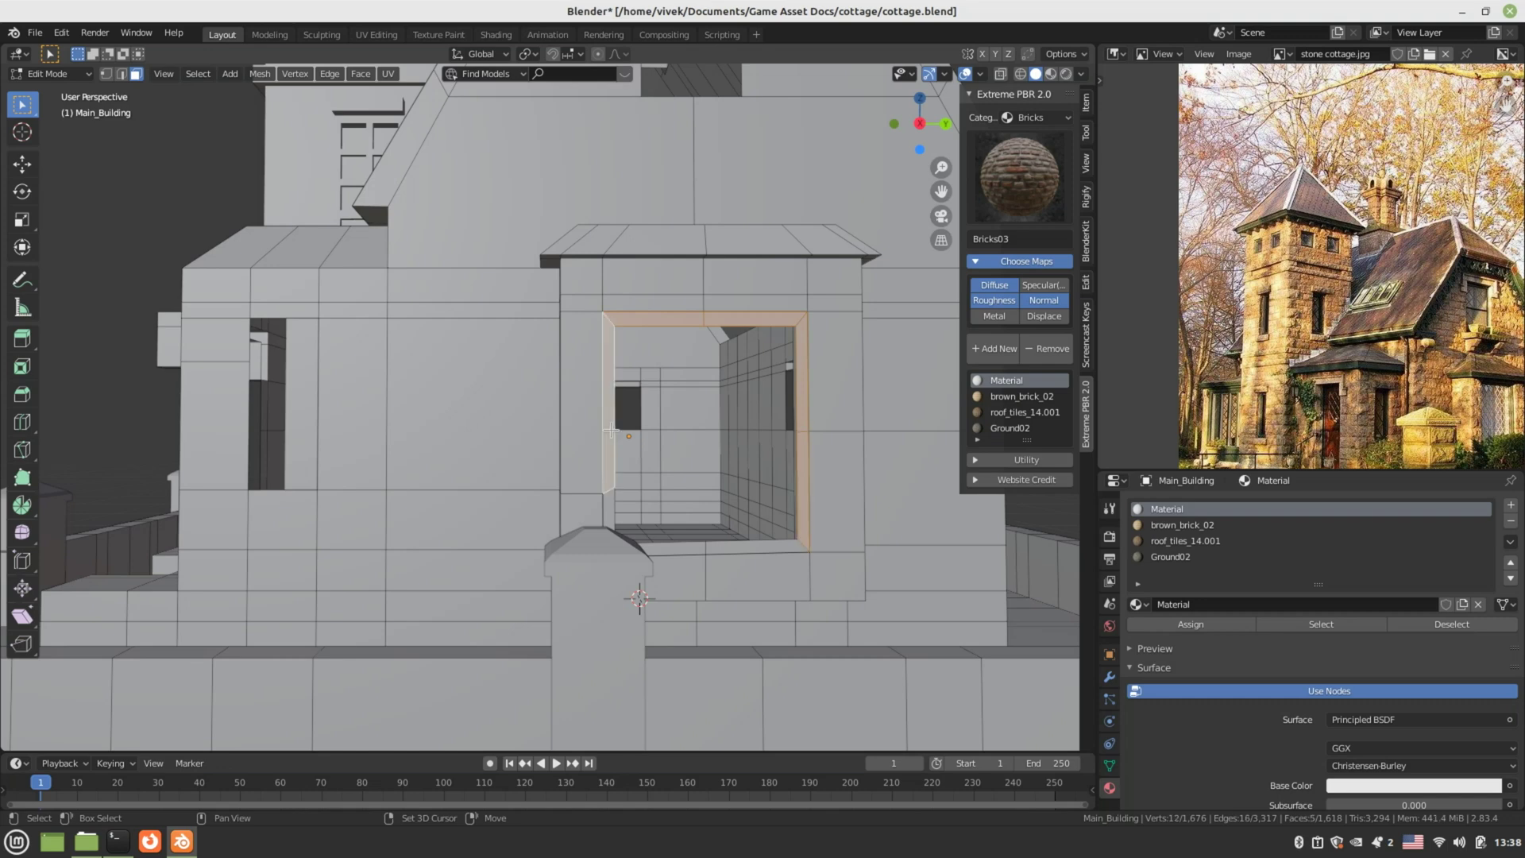
middle_click_drag(604, 431, 614, 502)
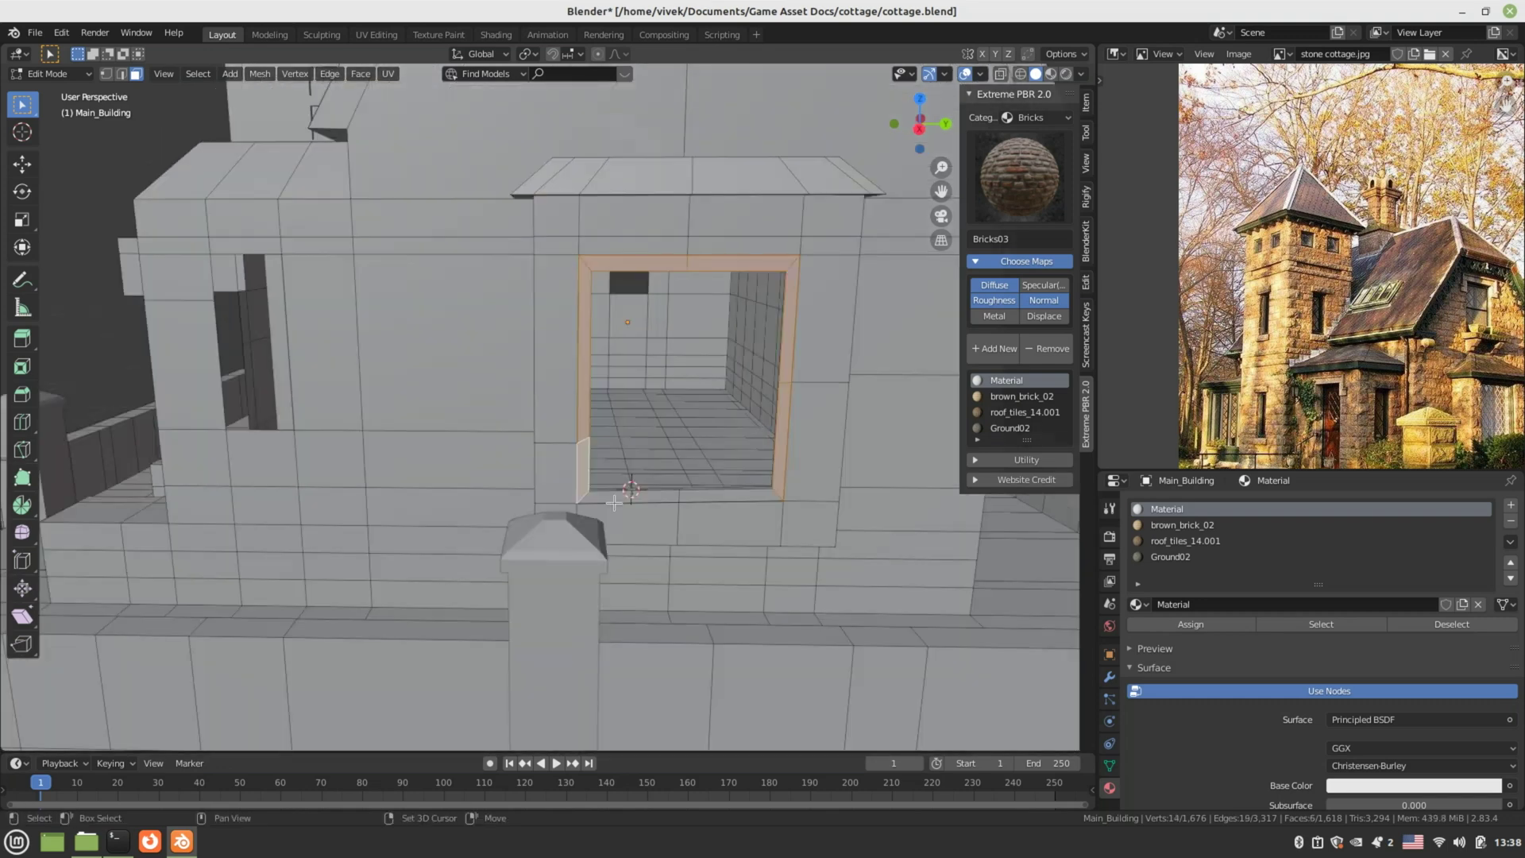
left_click(625, 494, "ctrl")
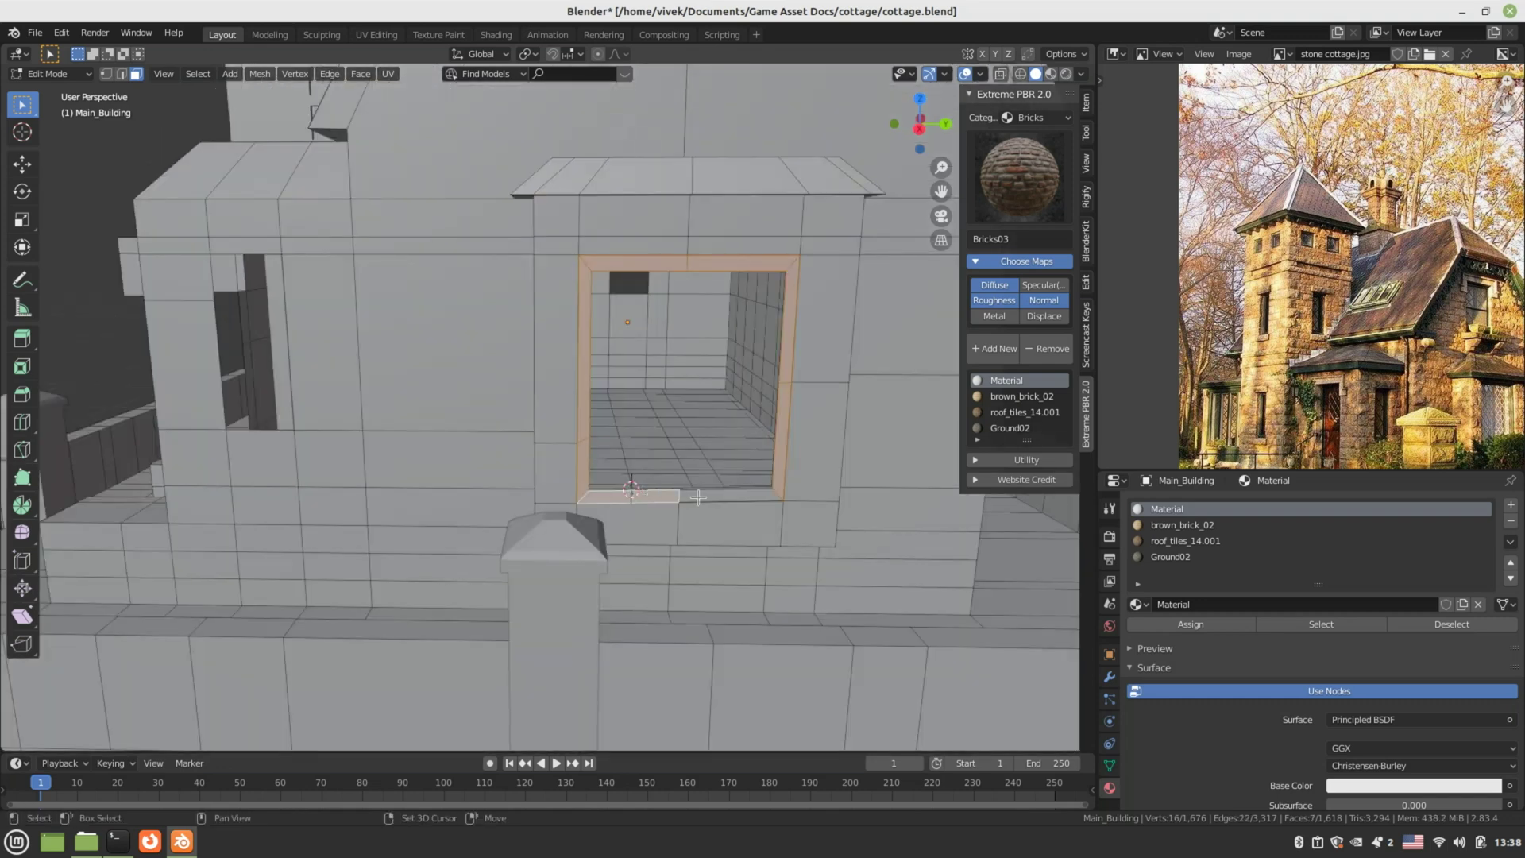
key("p")
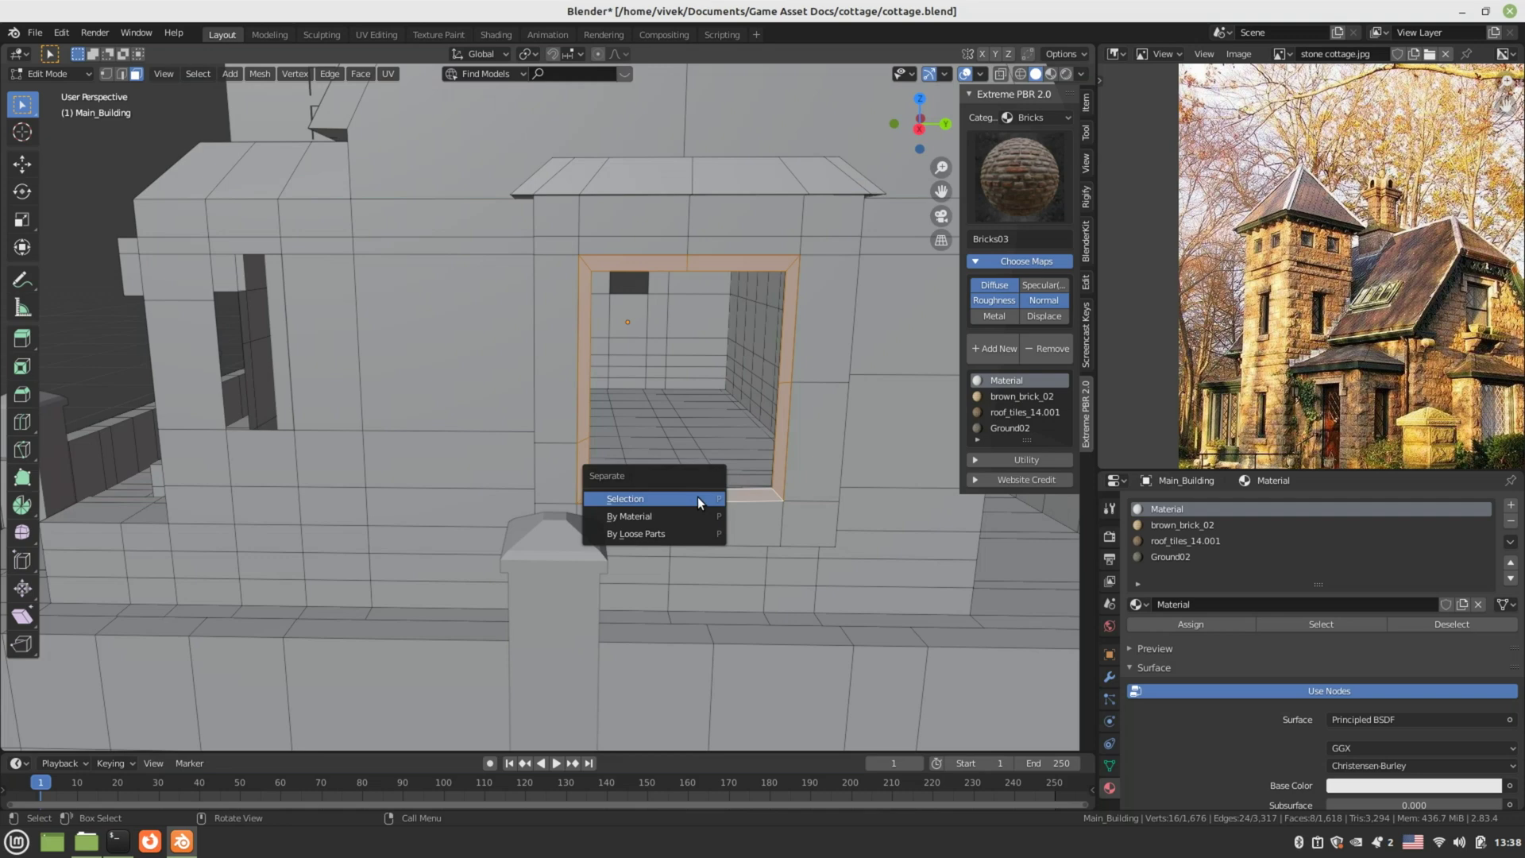
left_click(697, 498)
key("Tab")
left_click(584, 351)
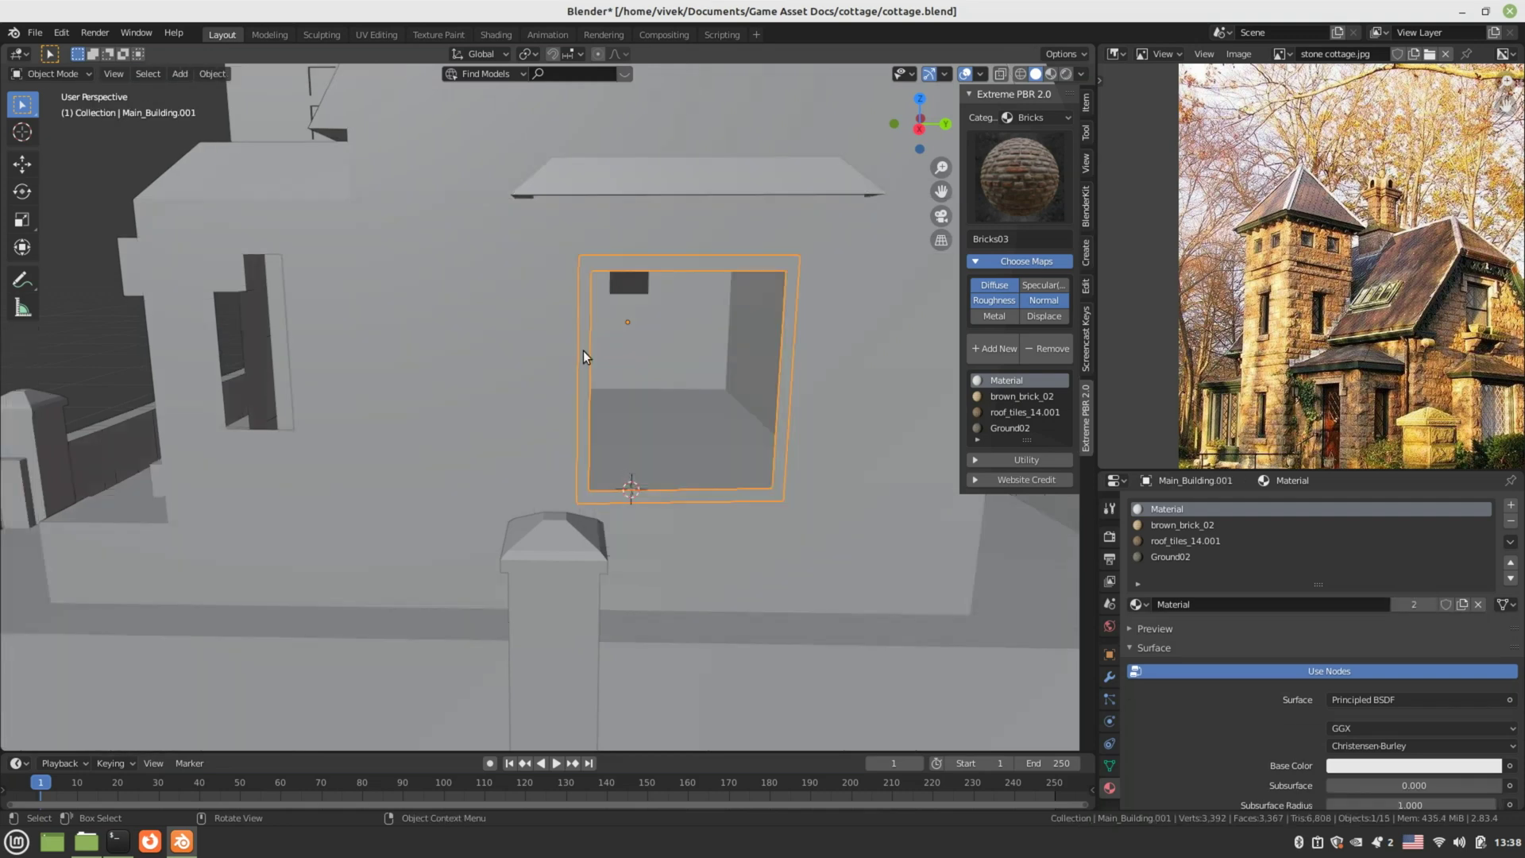
- Move the separated window frame out of the opening, in front of the gable wall
scroll(593, 368, "down", 5)
middle_click_drag(593, 368, 697, 405)
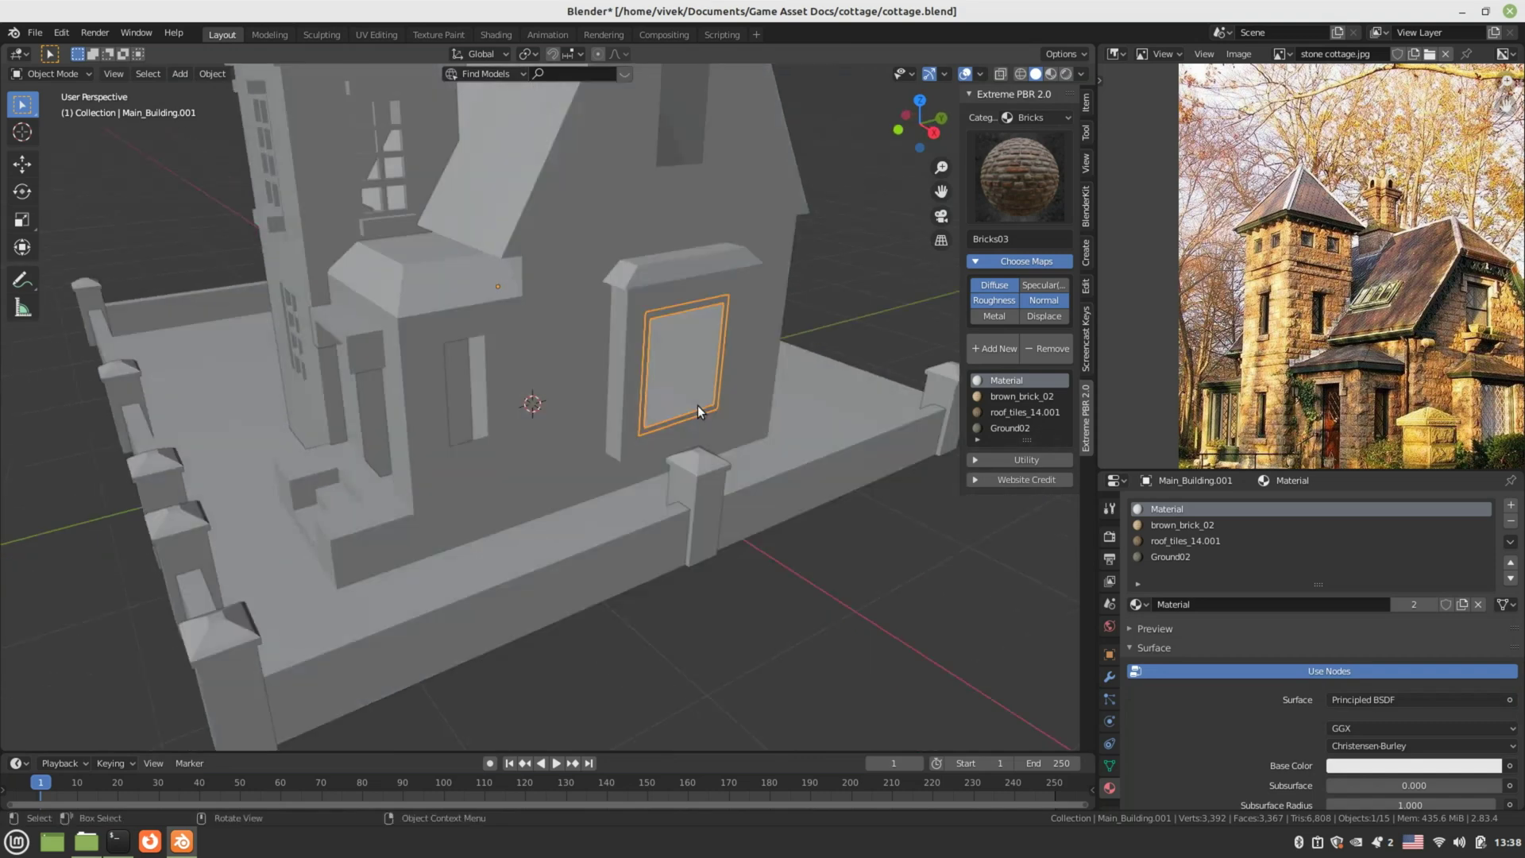
key("g")
left_click(698, 405)
middle_click_drag(697, 405, 677, 444)
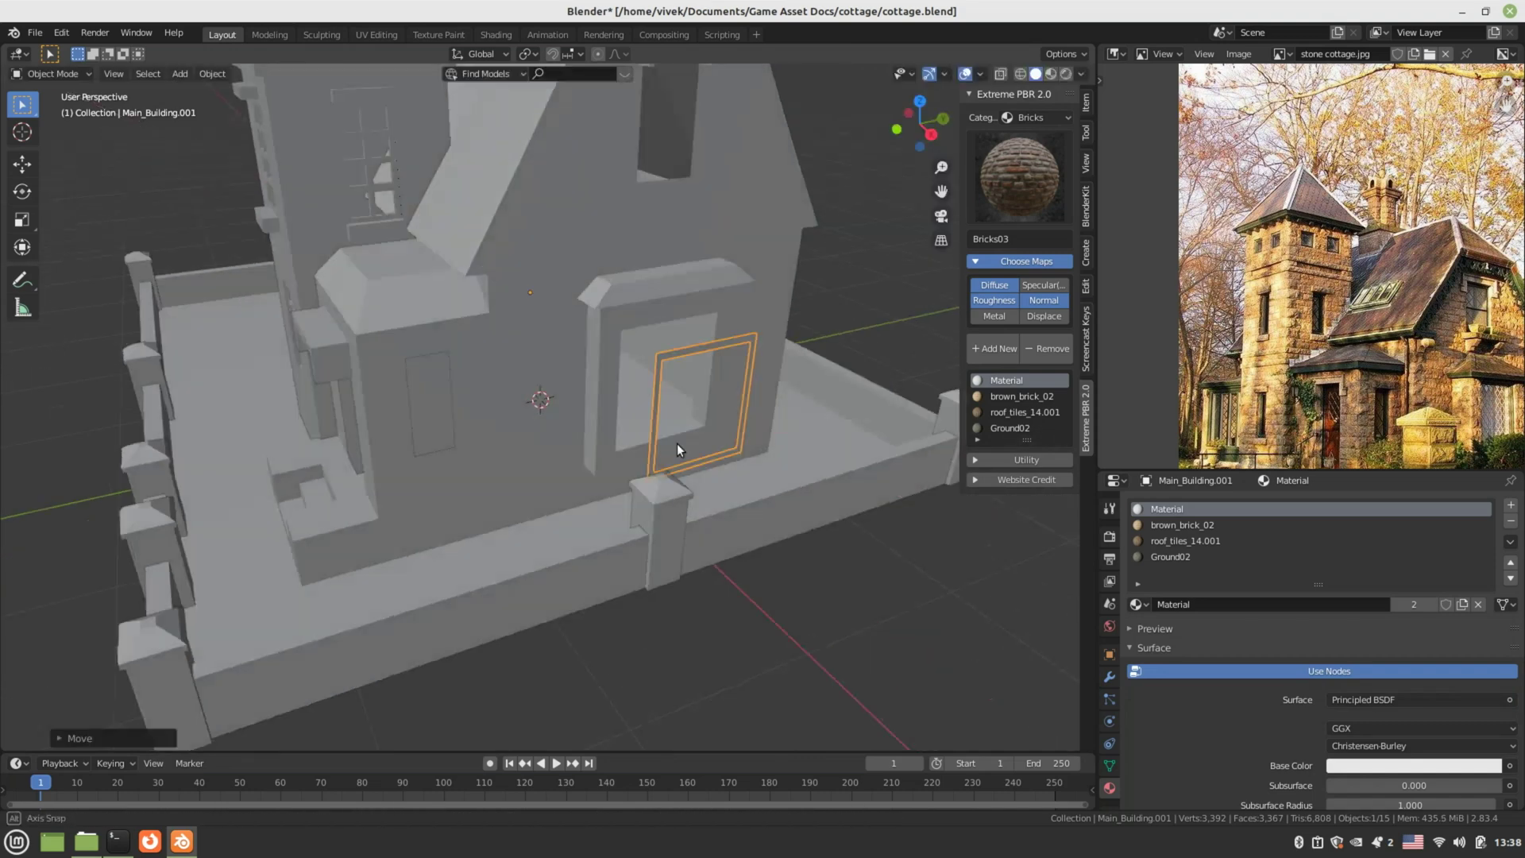
- Extrude all faces of the window frame about 0.06 m along global X to give it thickness
key("Tab")
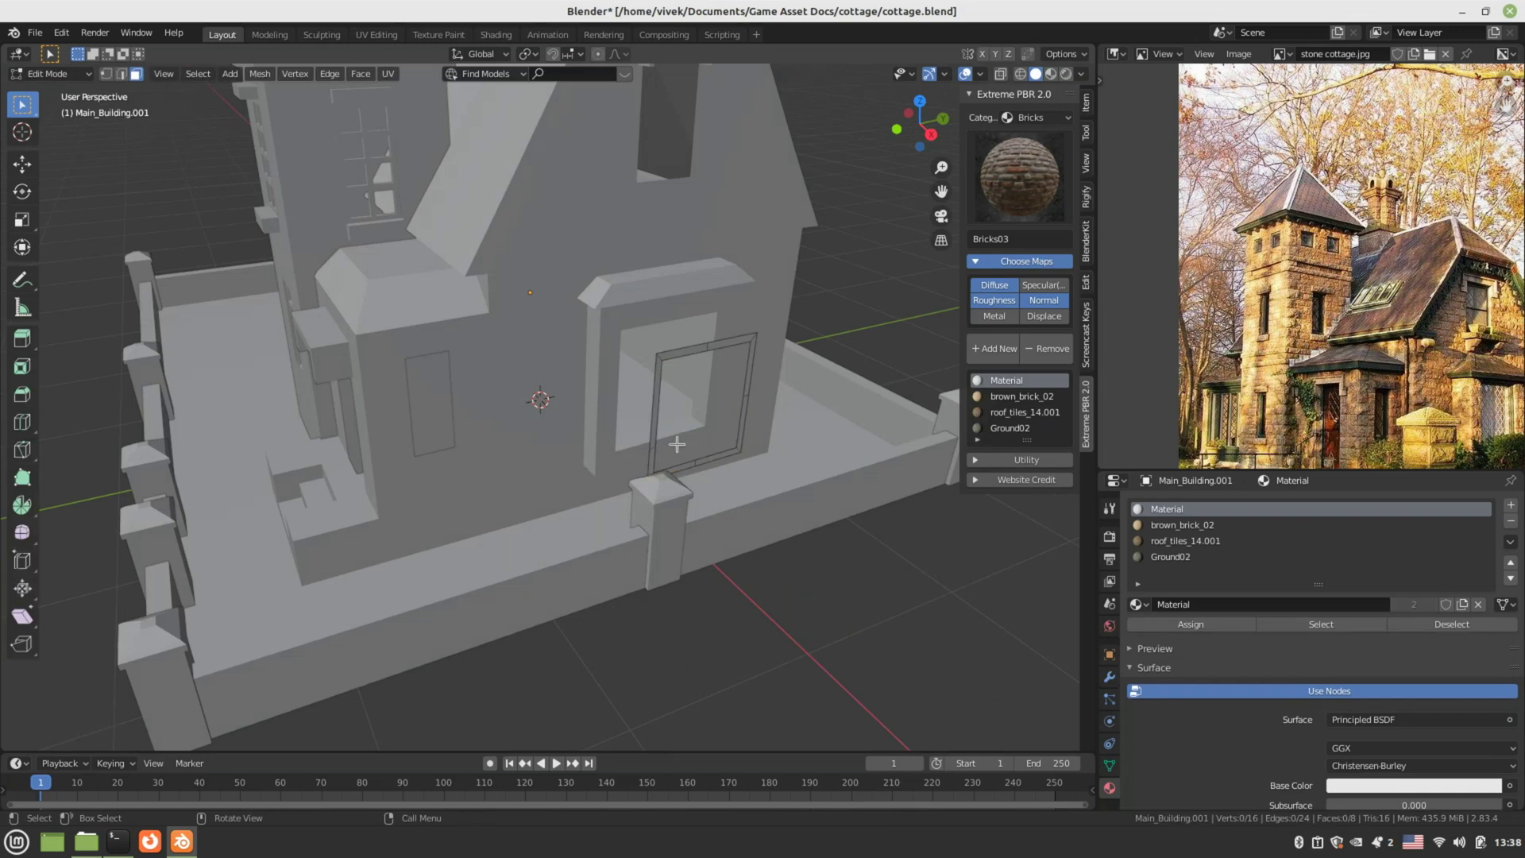
key("a")
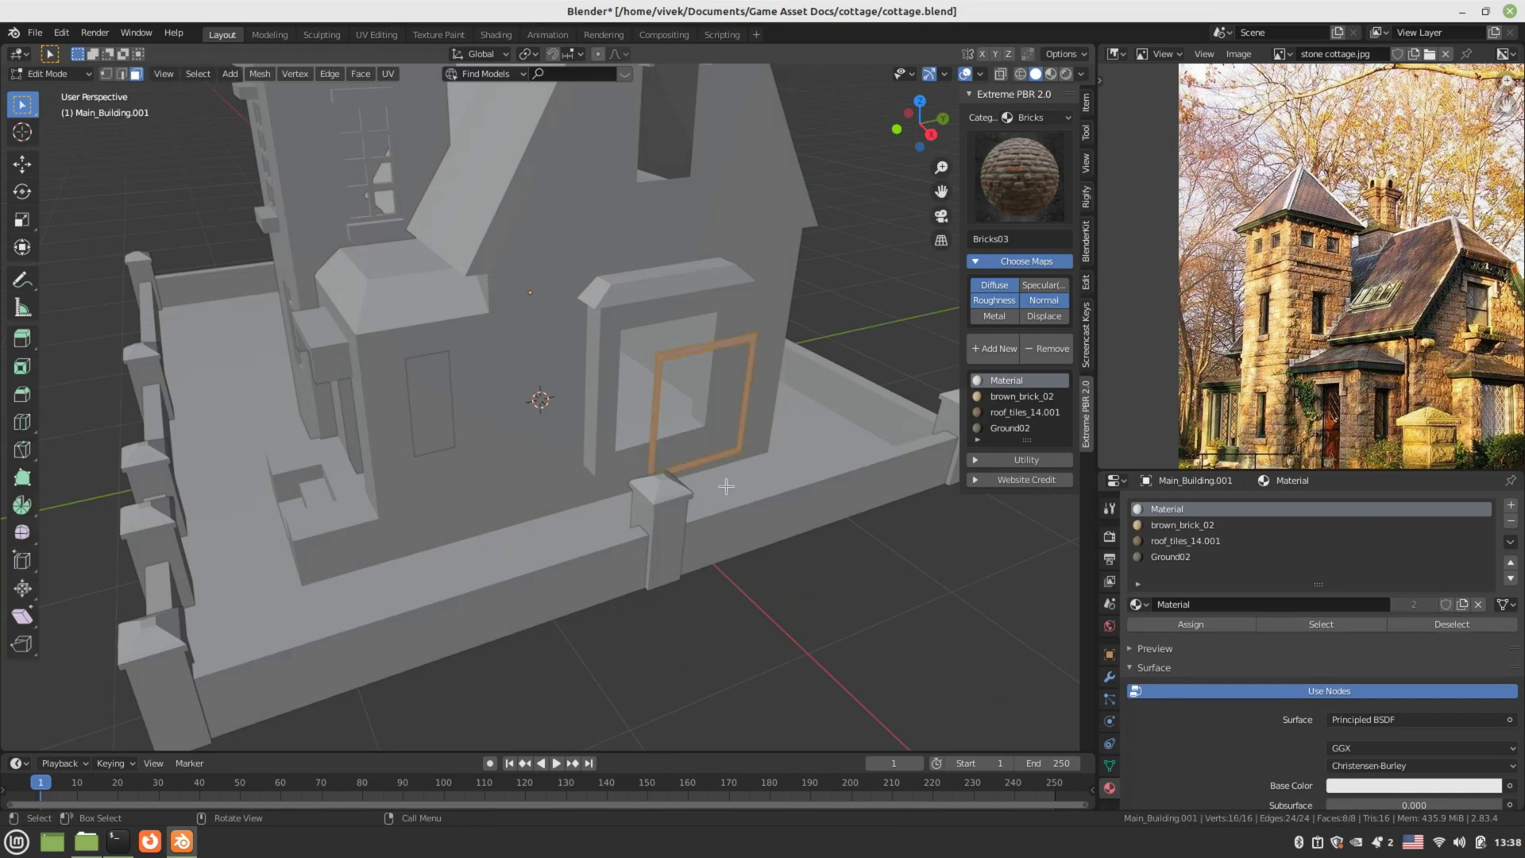
middle_click_drag(726, 486, 740, 467)
key("e")
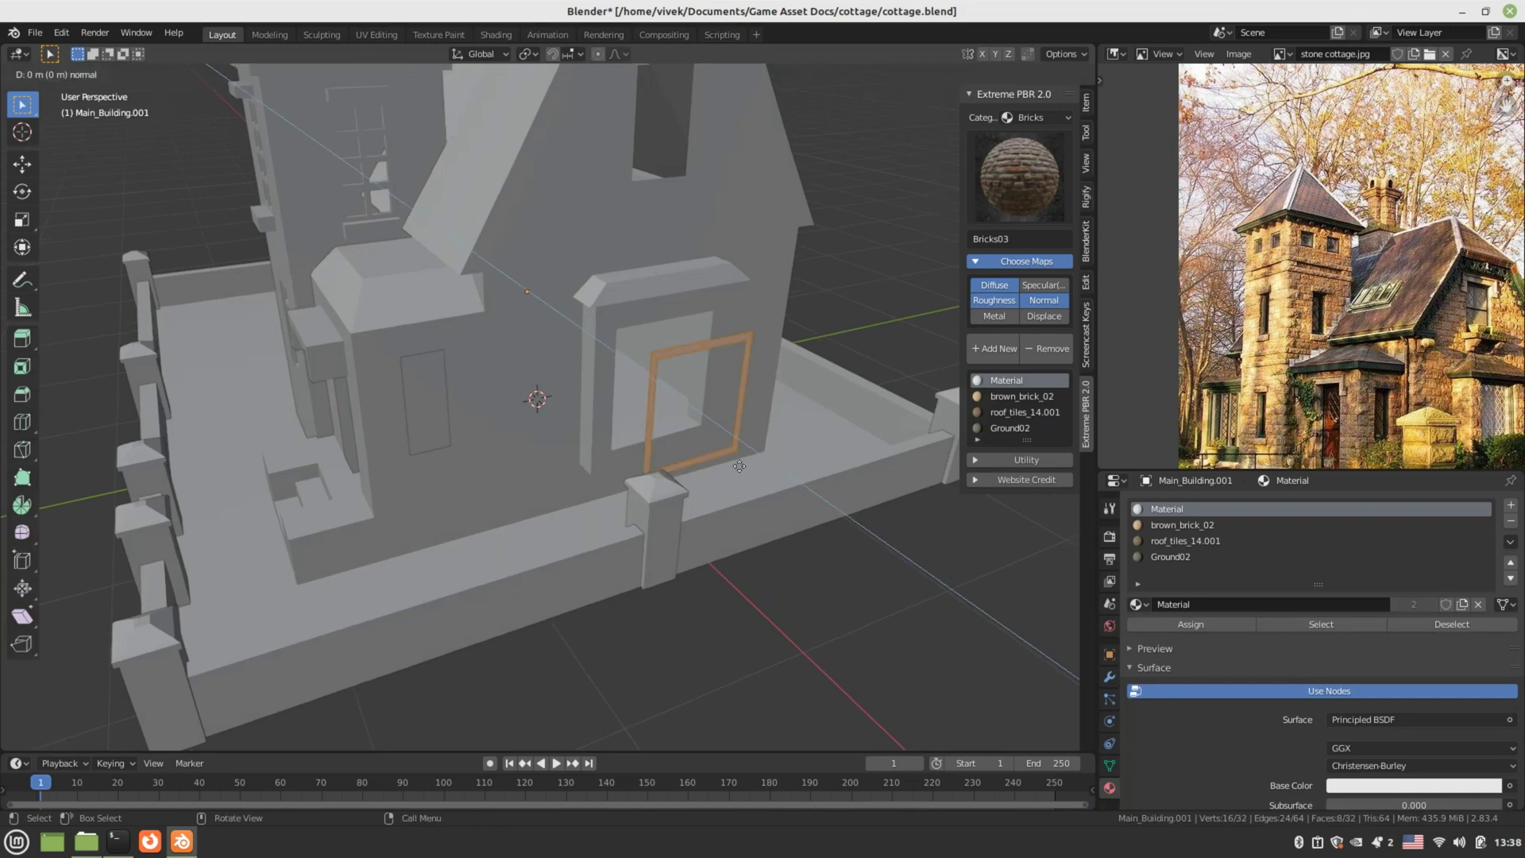
key("x")
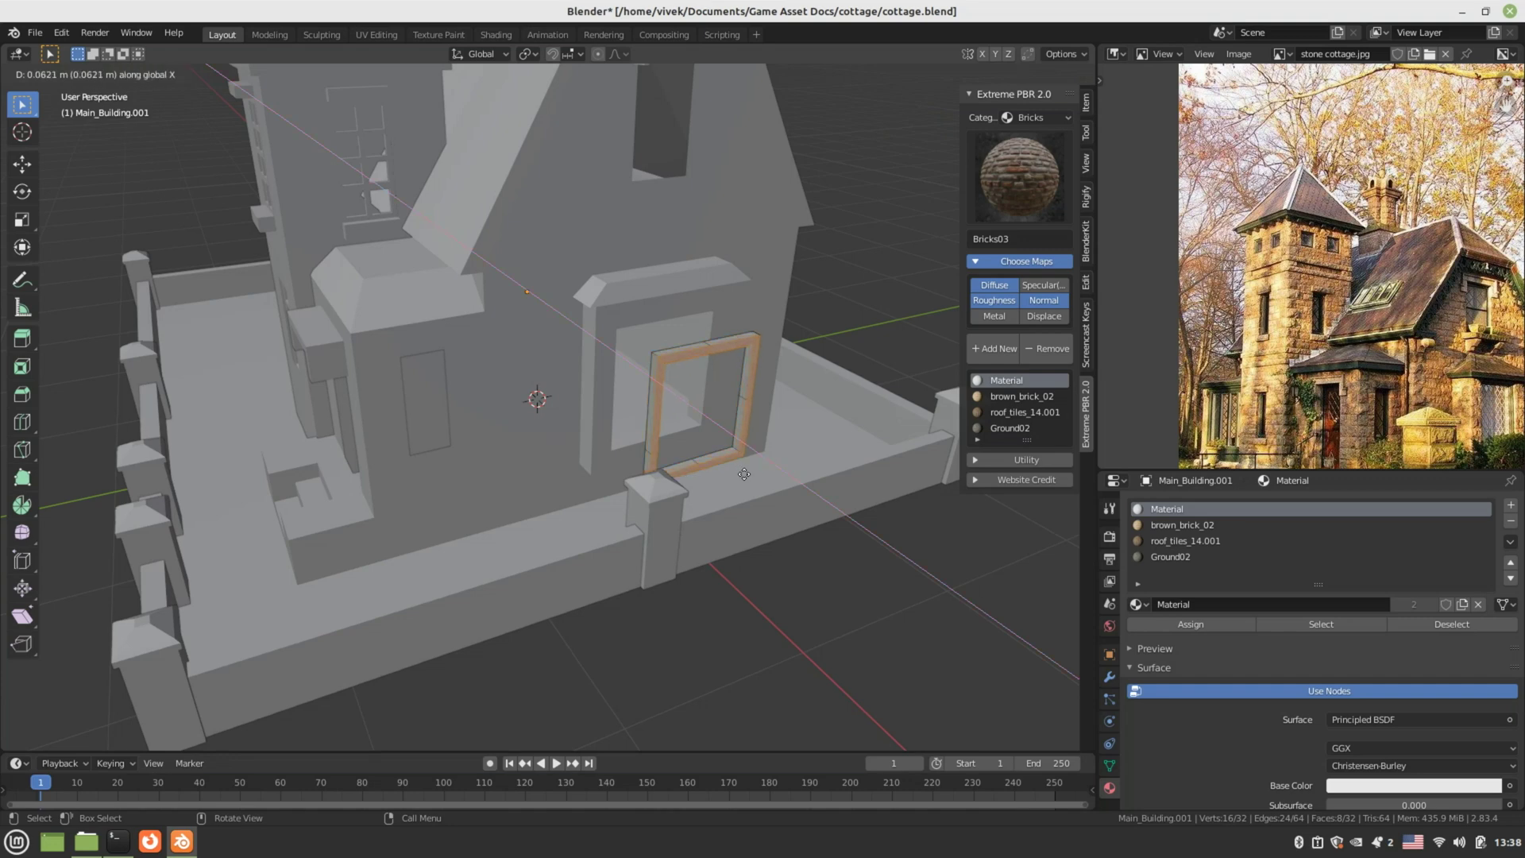
left_click(744, 474)
- Add four loop cuts across the lower section of the window frame's right upright
scroll(706, 470, "up", 6)
mouse_move(648, 452)
middle_mouse_down()
mouse_move(569, 459)
mouse_move(670, 458)
middle_mouse_up()
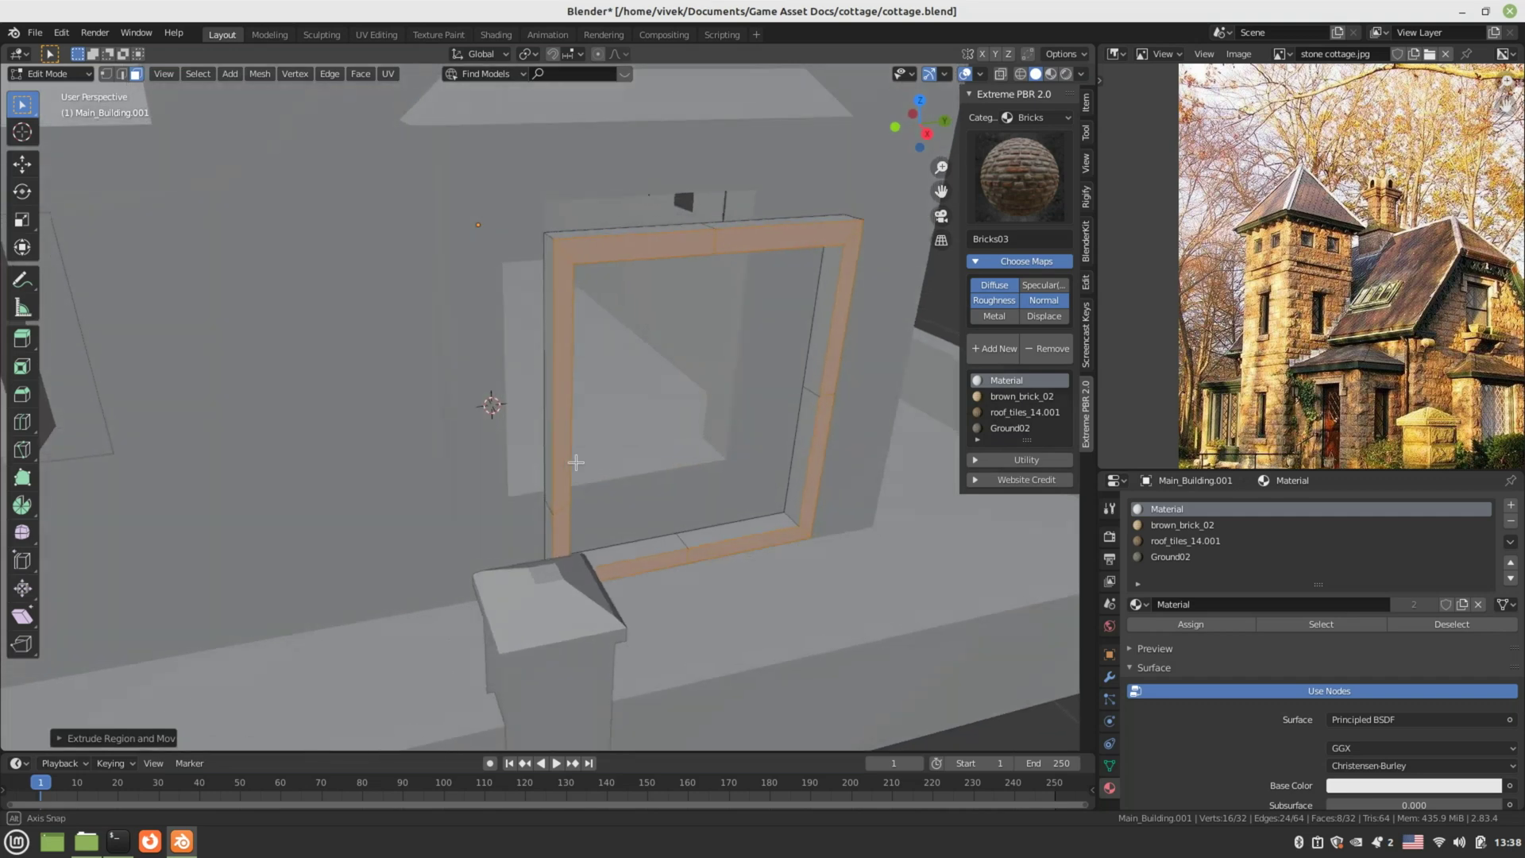
key("ctrl+r")
scroll(773, 435, "up", 2)
scroll(773, 435, "up", 1)
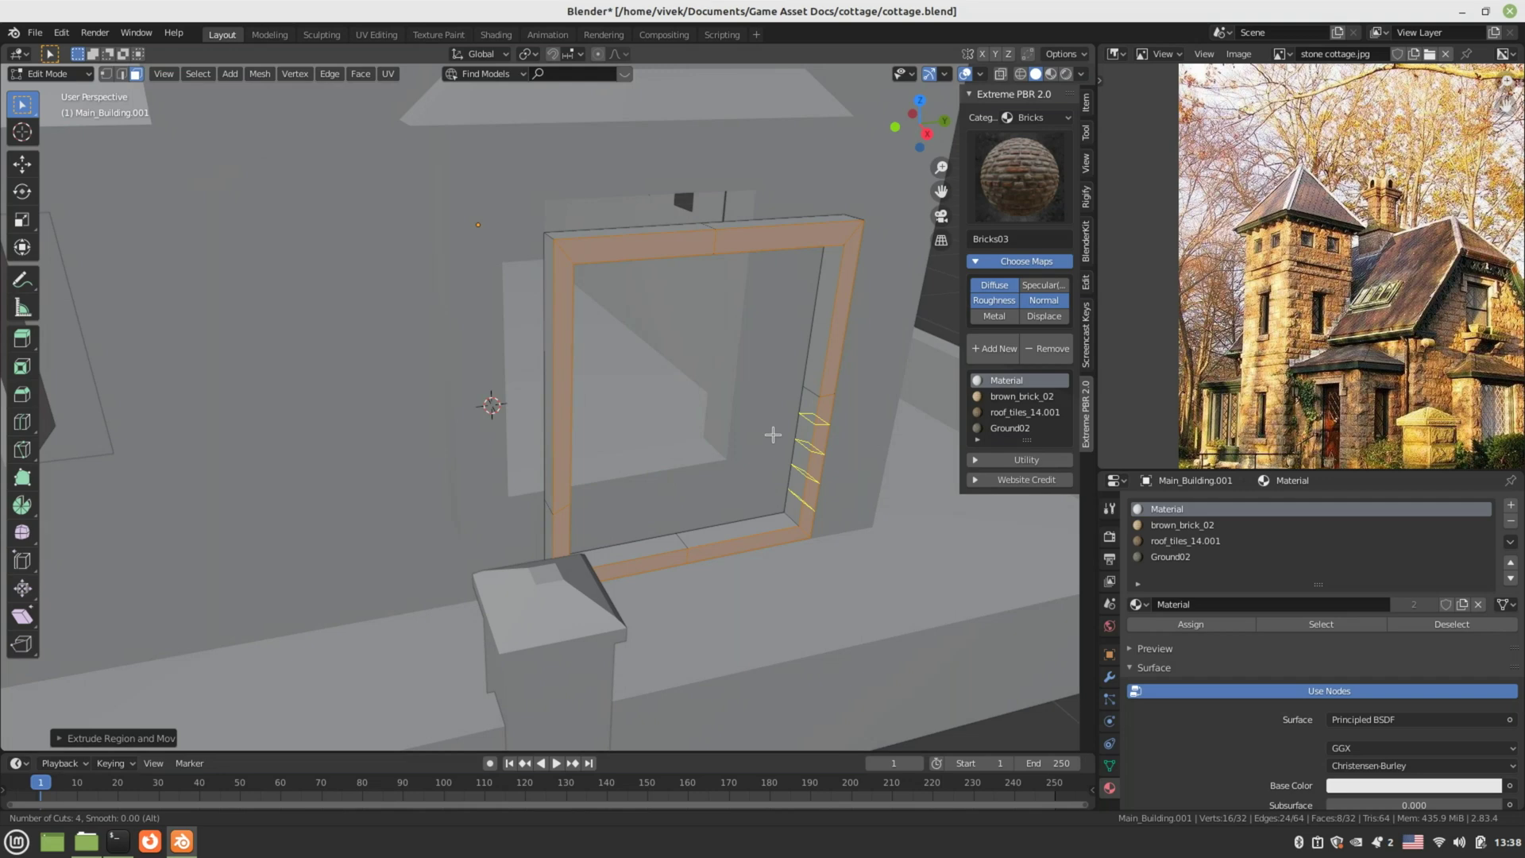
left_click(773, 434)
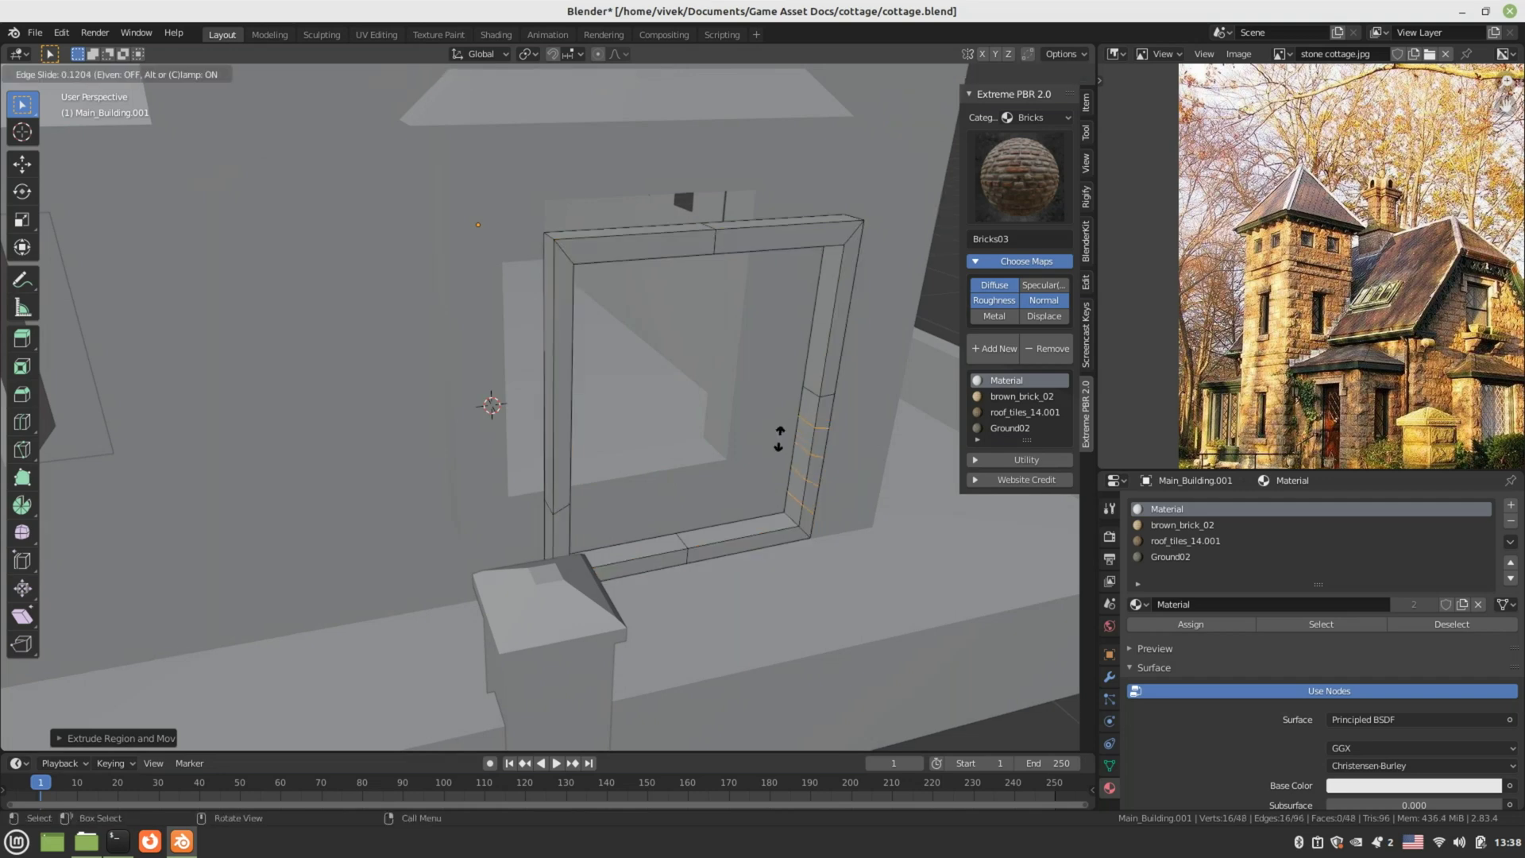
left_click(779, 436)
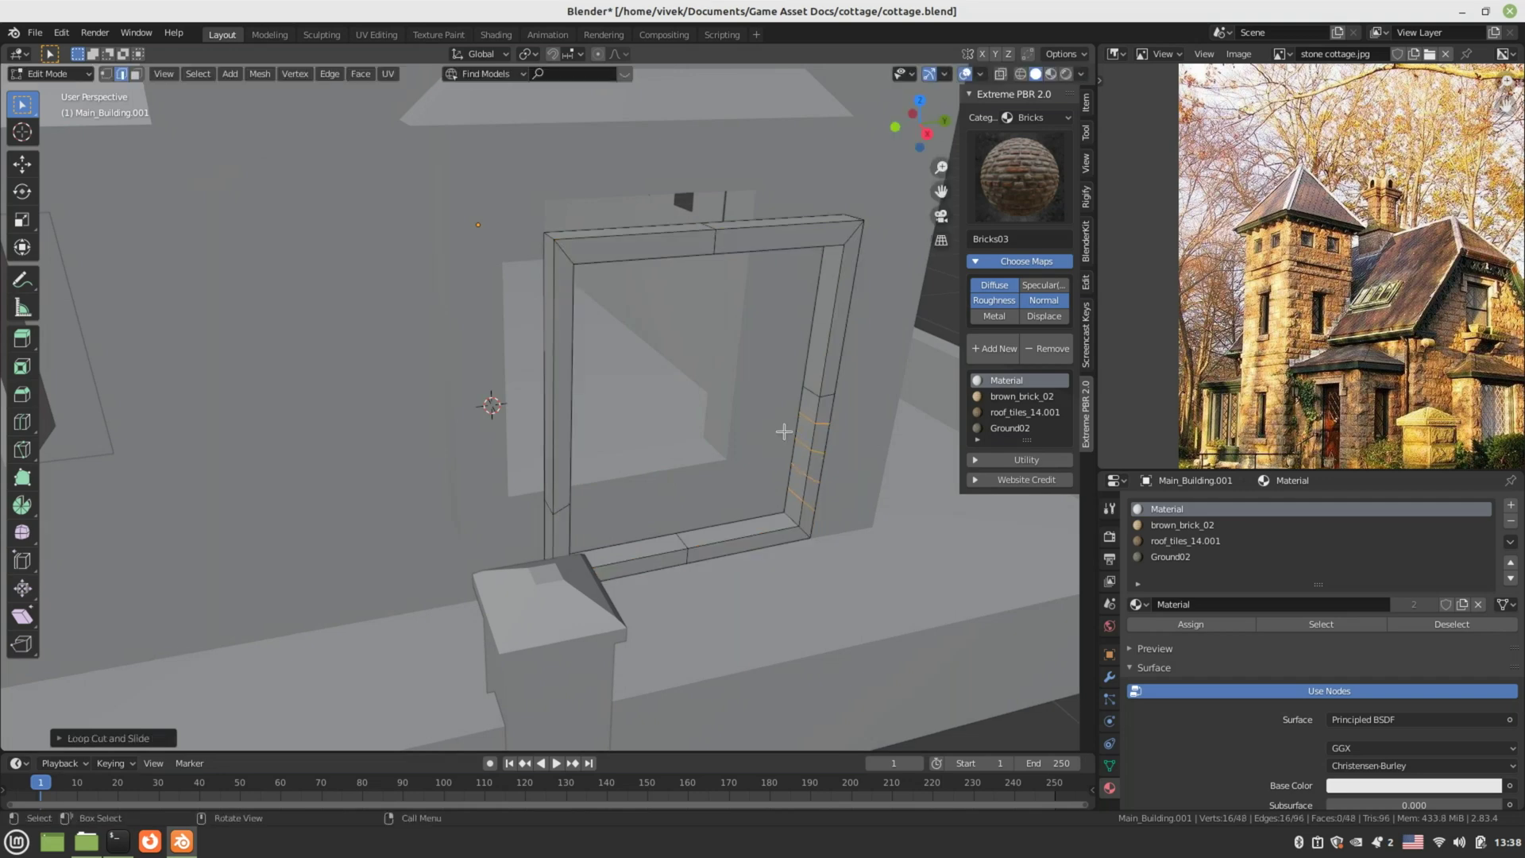
- Add four evenly spaced loop cuts across the upper section of the window frame's right upright
key("ctrl+r")
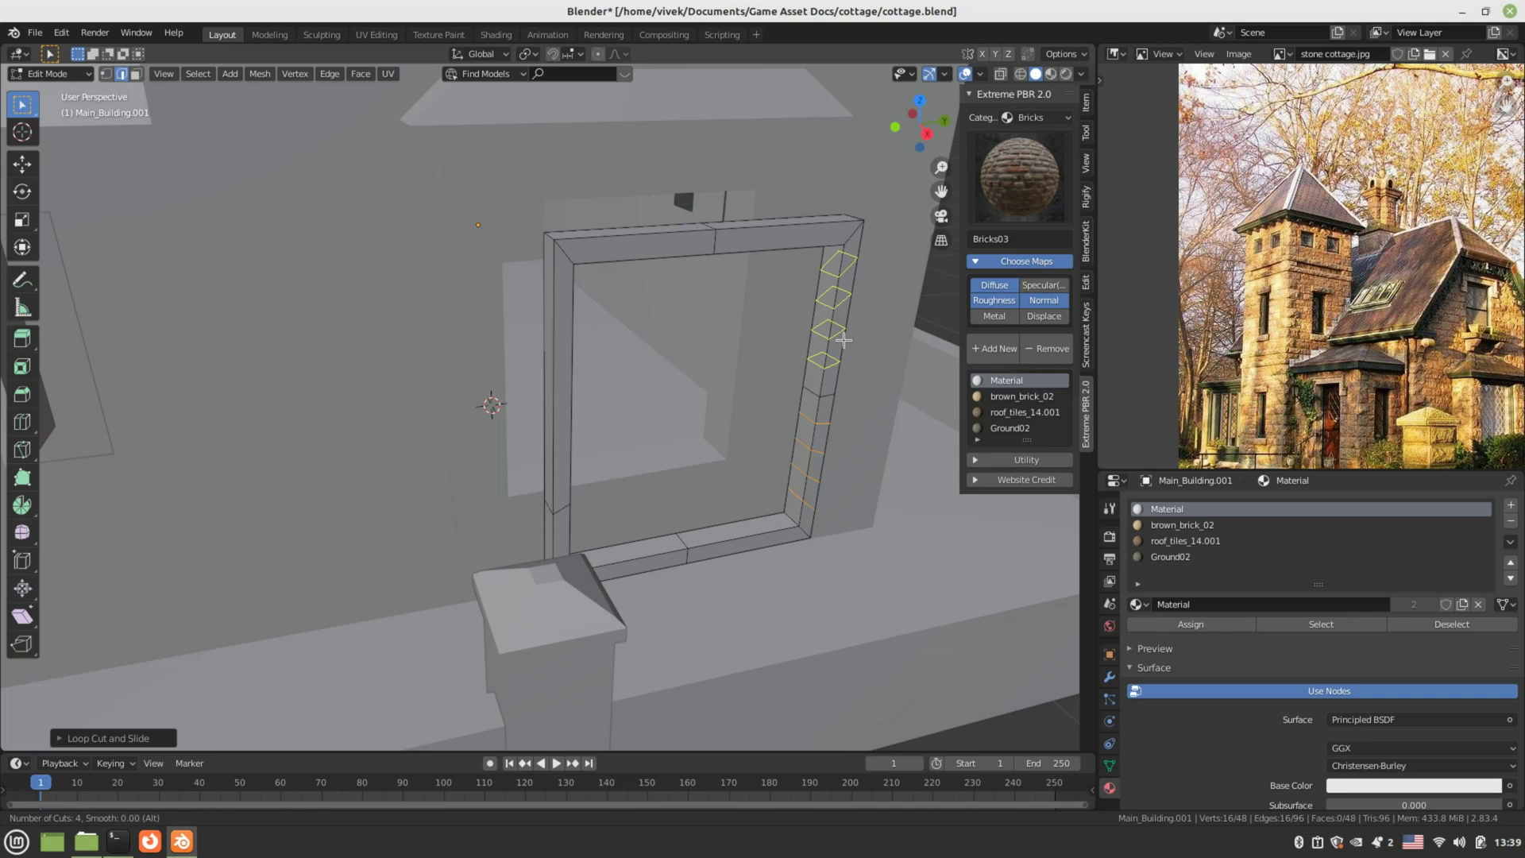
left_click(844, 340)
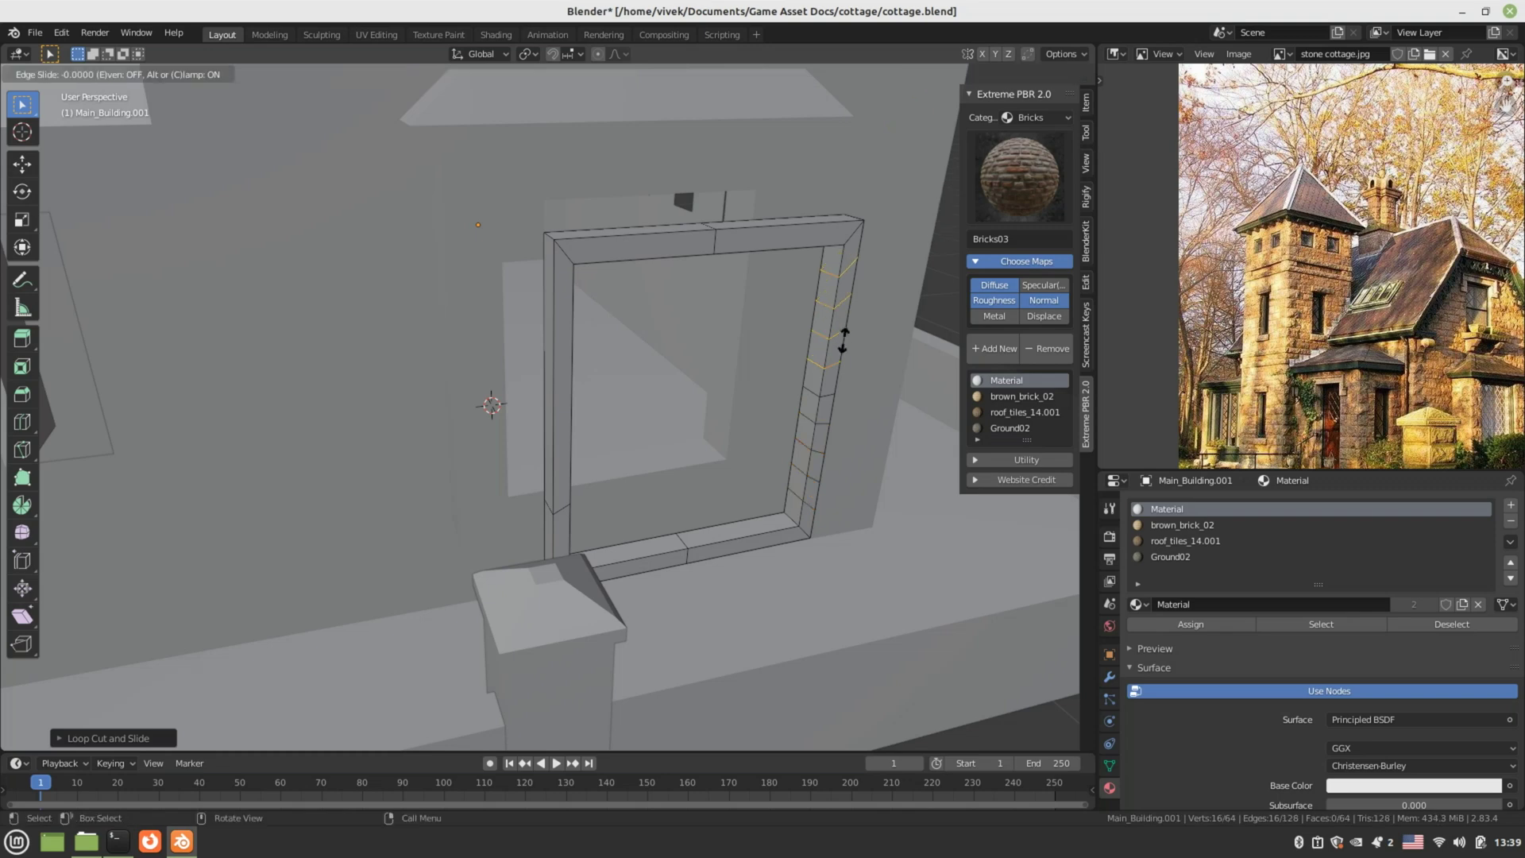
left_click(841, 342)
- Try to add four loop cuts across the upper section of the window frame's left upright
middle_click_drag(840, 342, 758, 403)
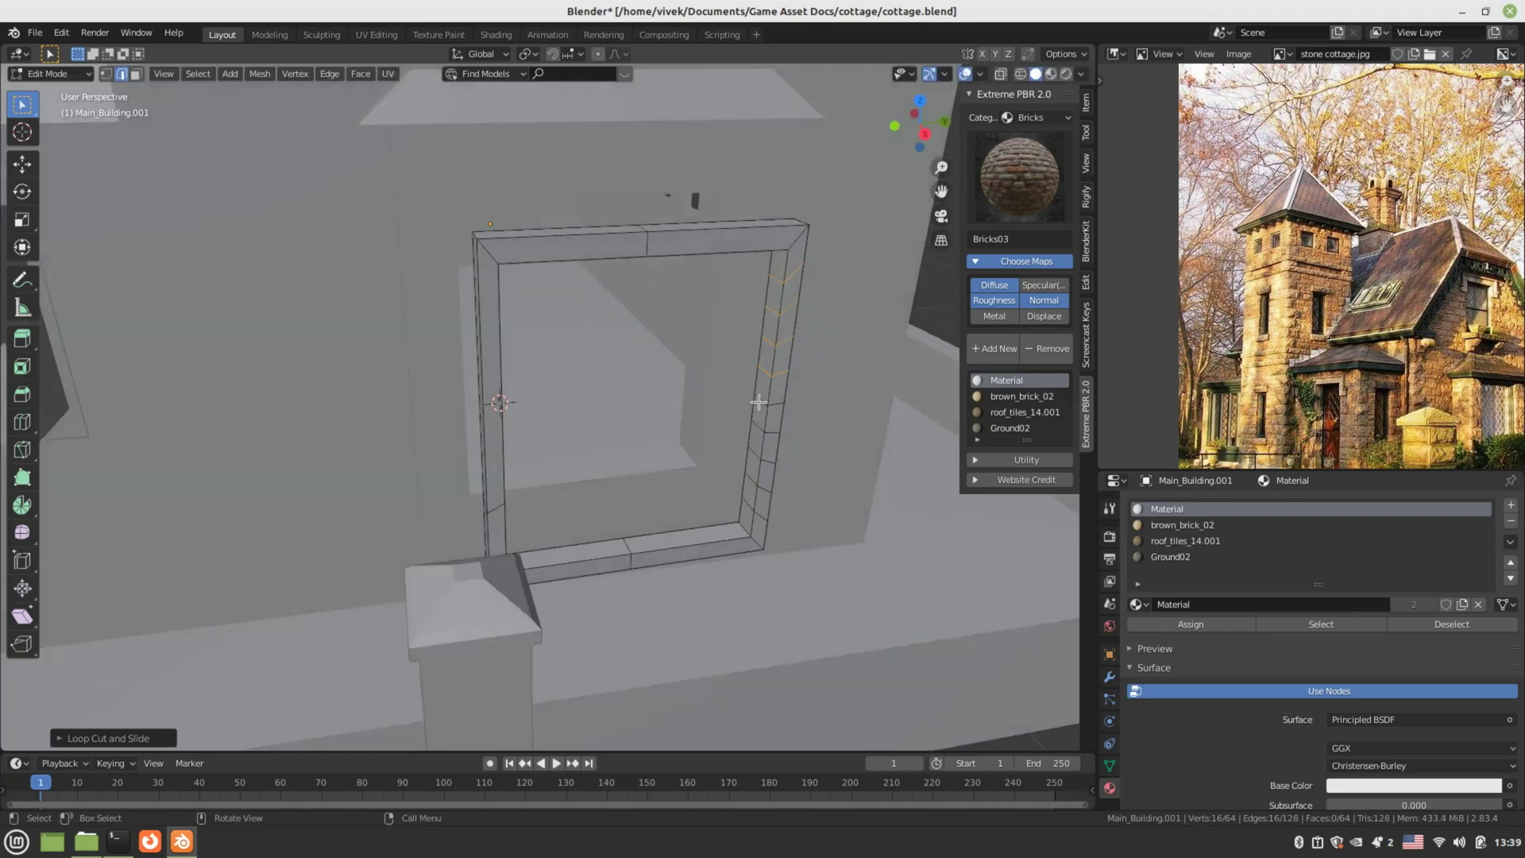
key("3")
left_click(764, 395)
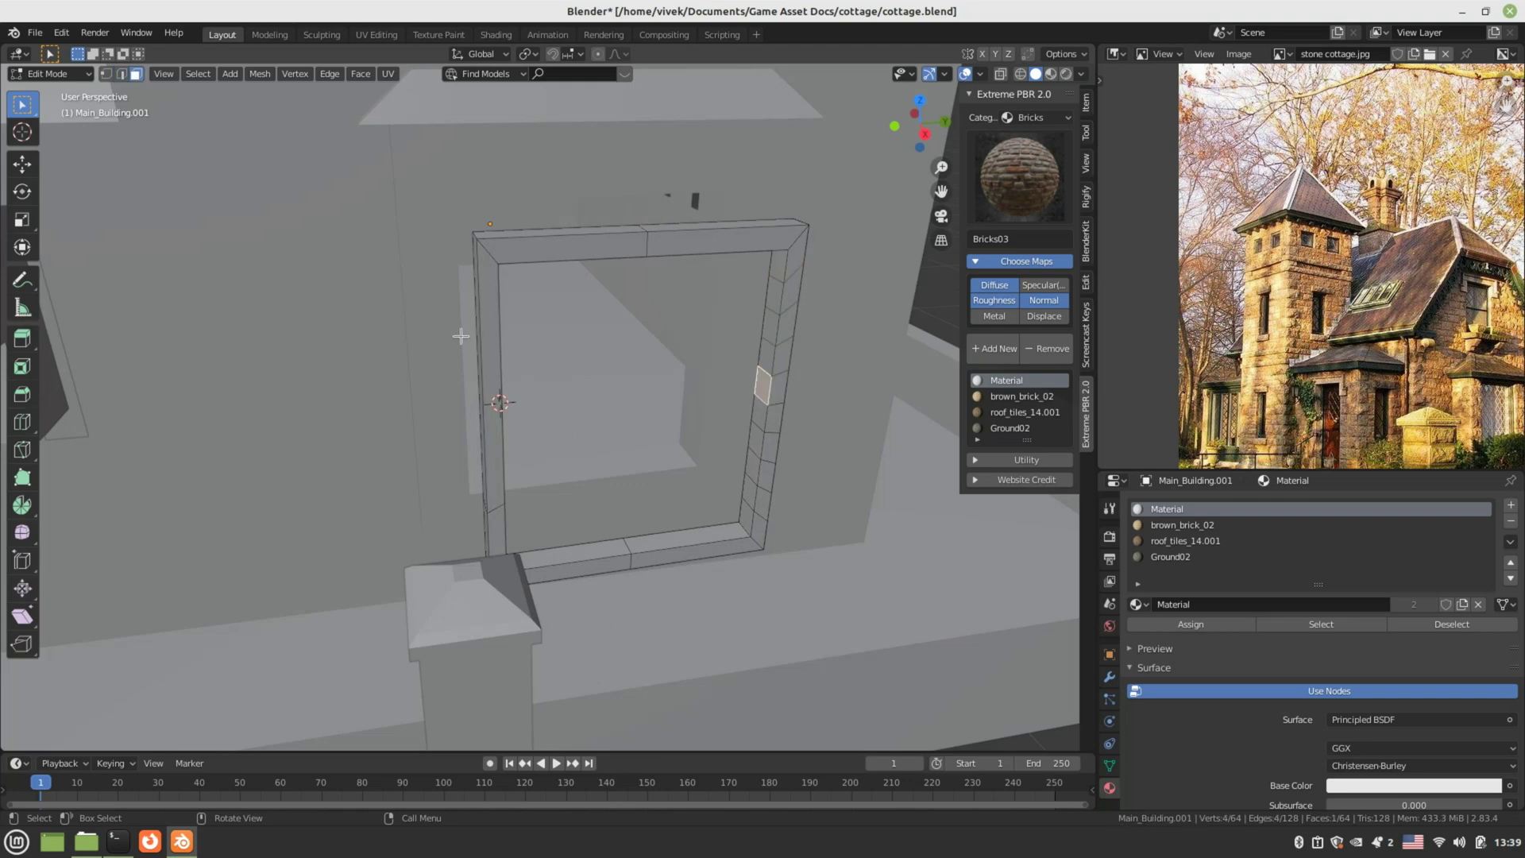
key("ctrl+r")
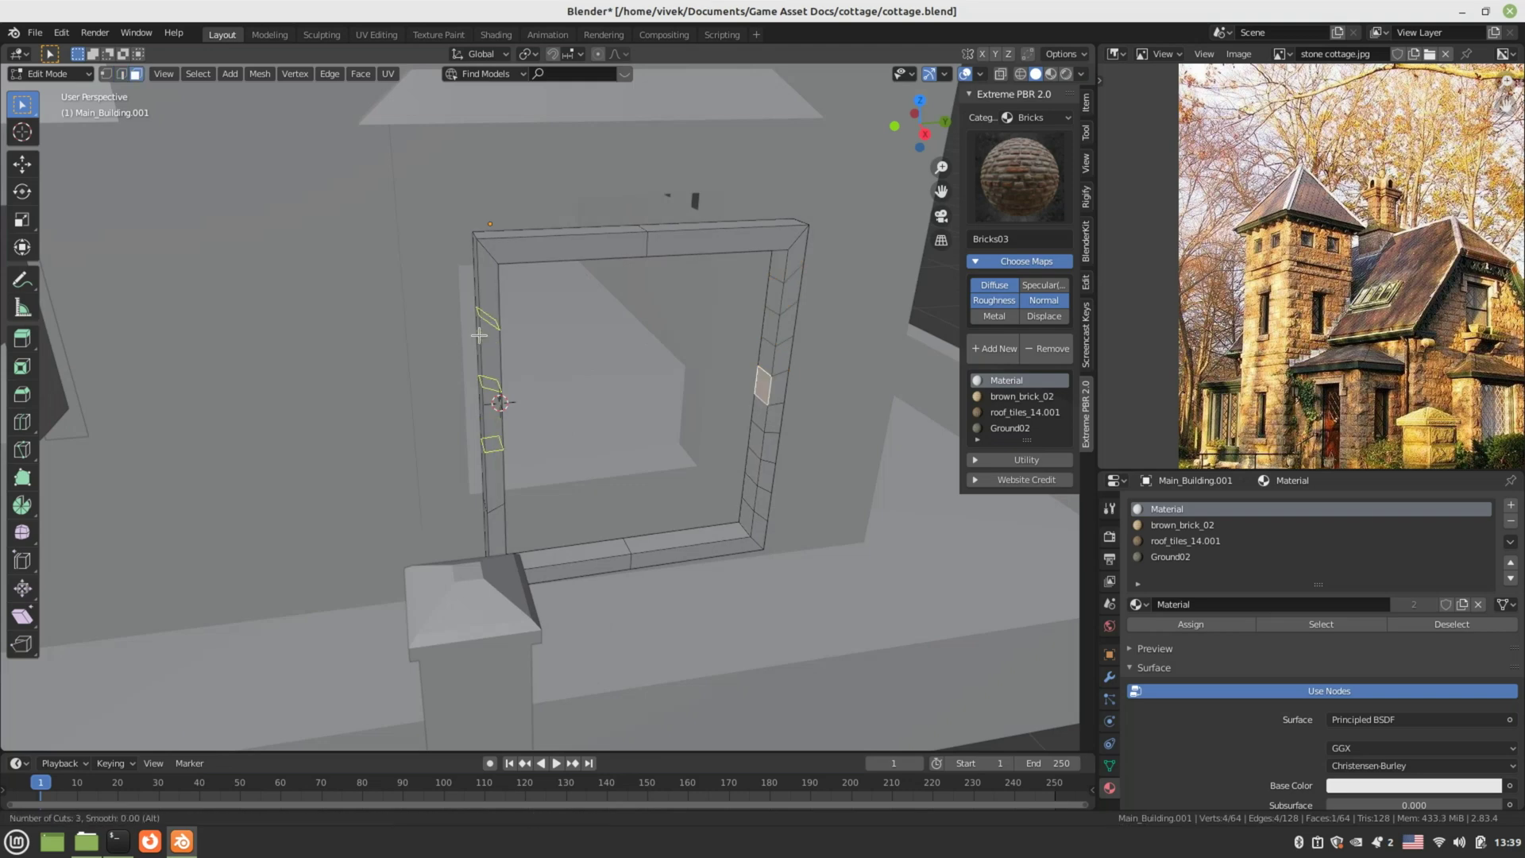
left_click(479, 335)
right_click(479, 334)
middle_click_drag(479, 334, 498, 380)
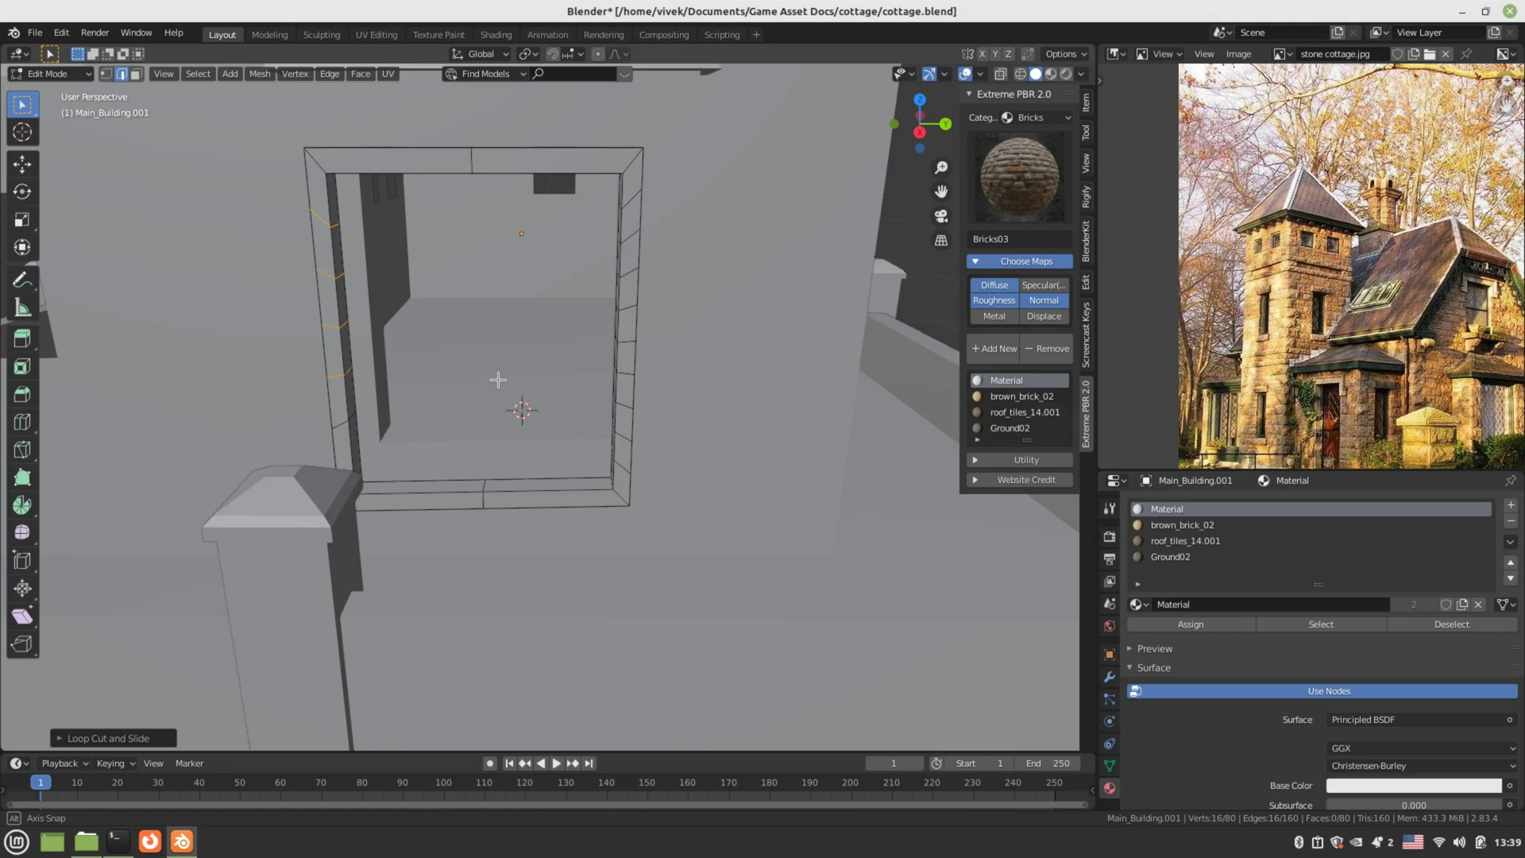
middle_click_drag(498, 380, 501, 380)
key("ctrl+z")
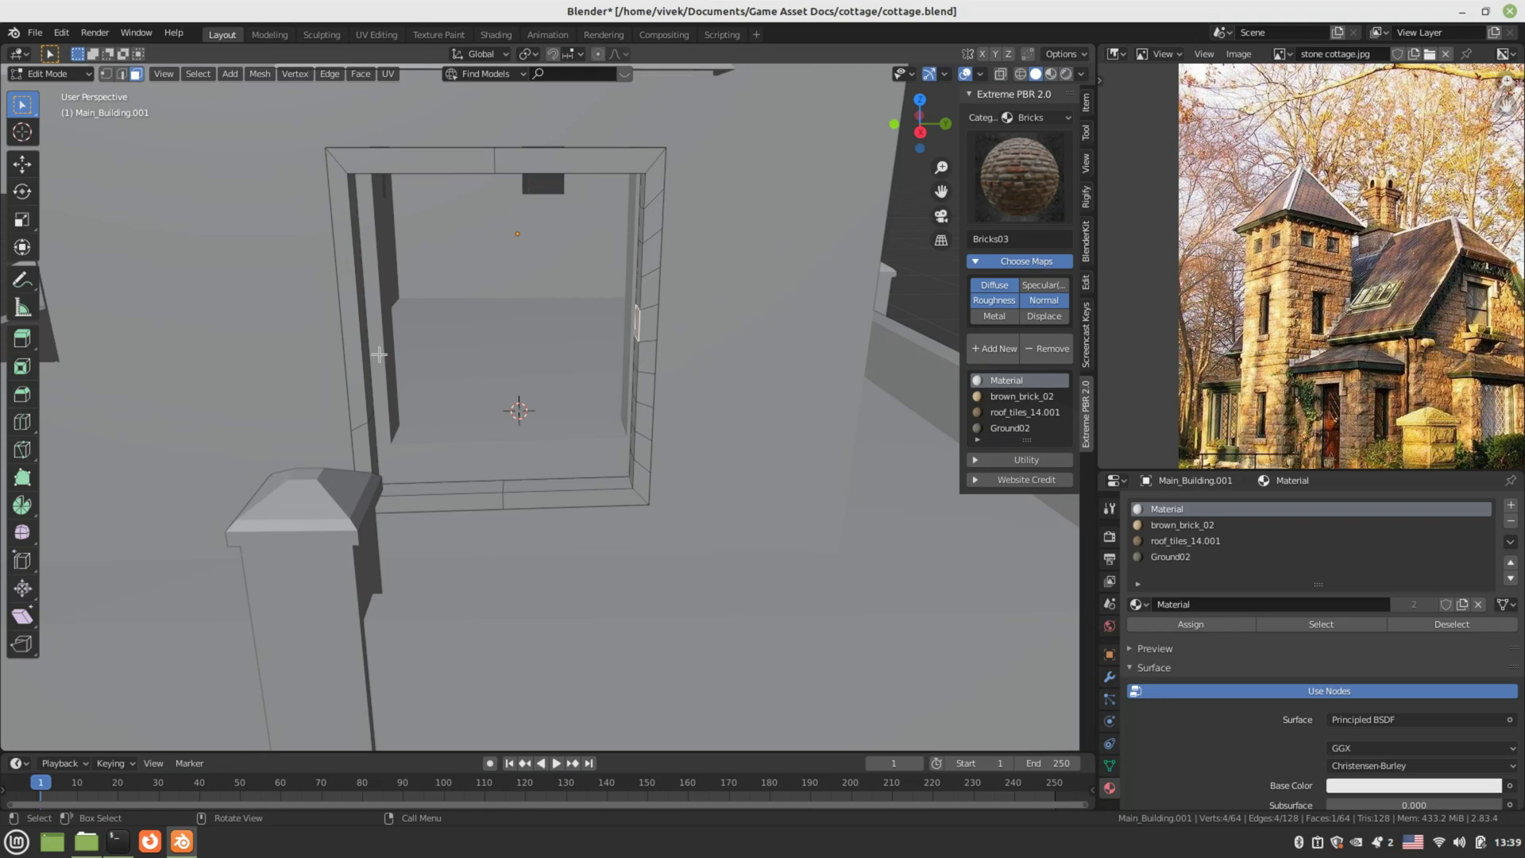
- Add five evenly spaced loop cuts across the upper section of the window frame's left upright
key("ctrl+r")
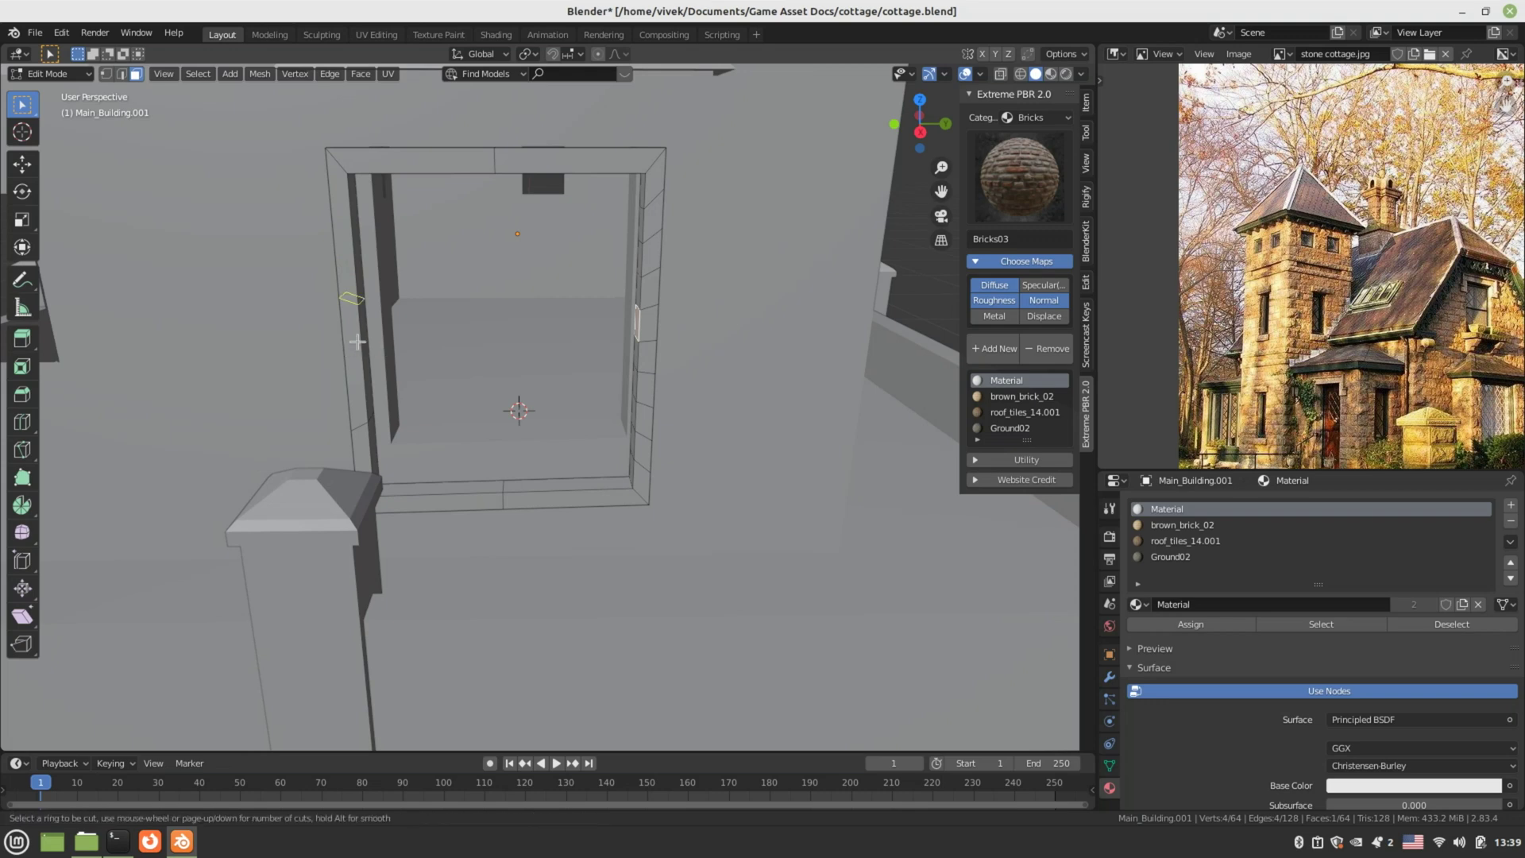
scroll(357, 342, "up", 1)
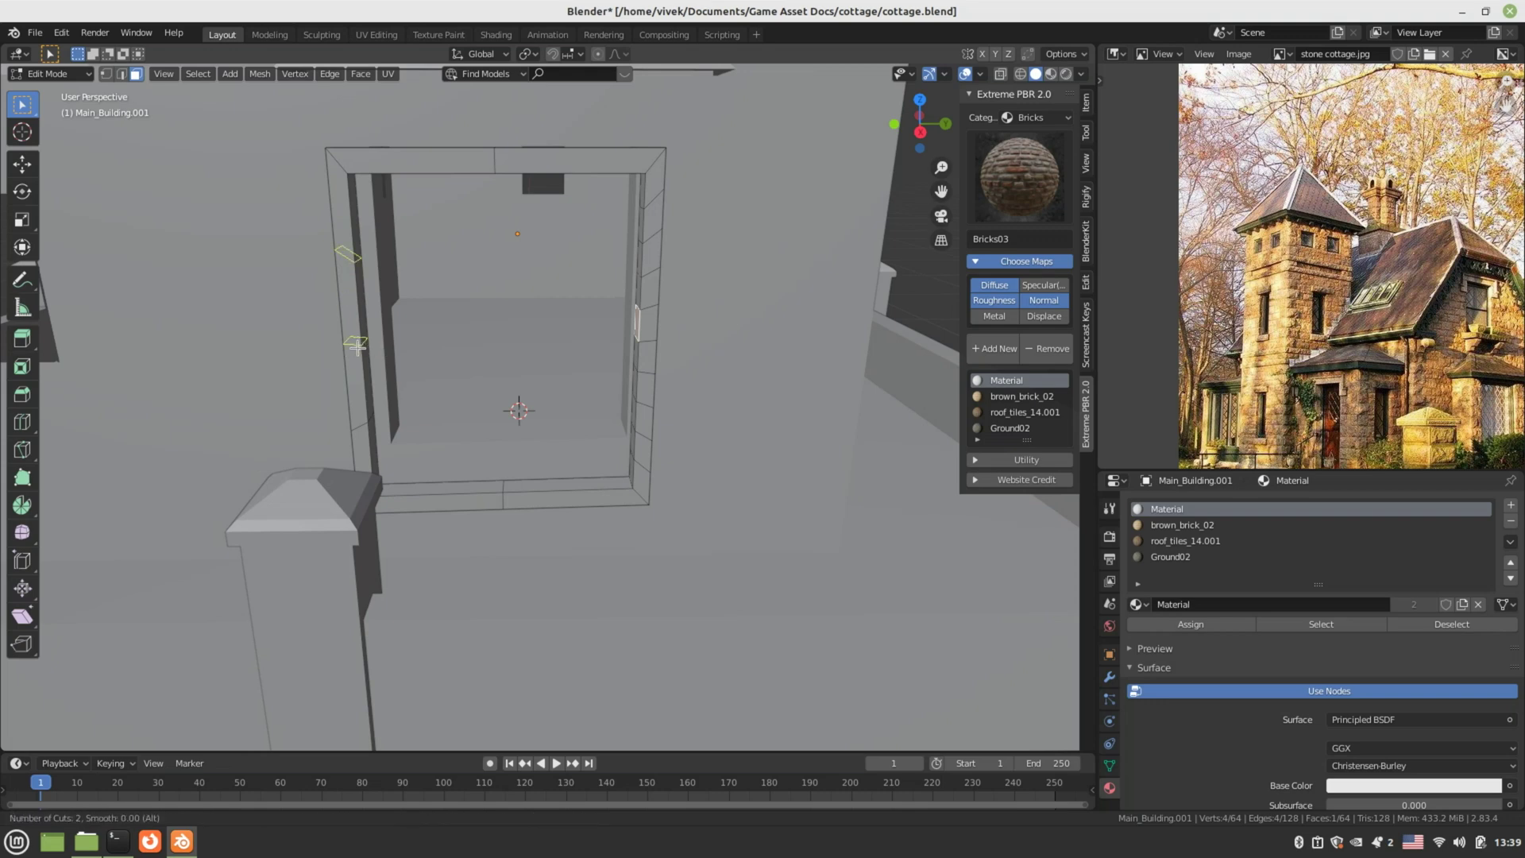
scroll(357, 346, "up", 3)
left_click(357, 347)
right_click(357, 346)
middle_click_drag(357, 346, 399, 356)
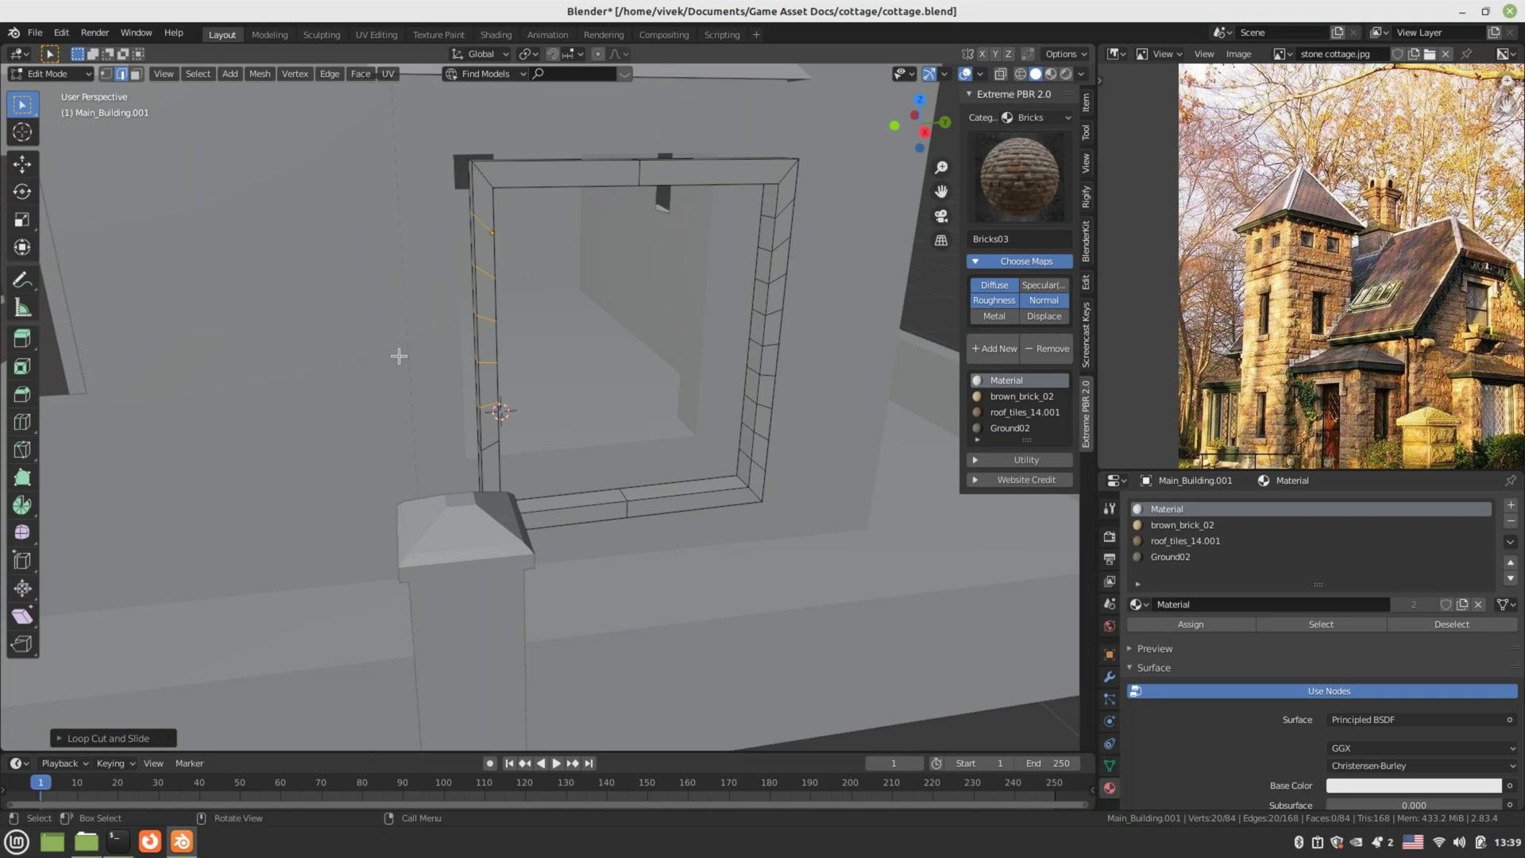
- Move the whole window frame object away from the cottage into the empty space beyond the boundary wall
scroll(443, 350, "down", 5)
middle_click_drag(443, 350, 408, 461)
key("Tab")
key("Tab")
scroll(459, 359, "down", 4)
key("Tab")
scroll(409, 461, "up", 1)
key("g")
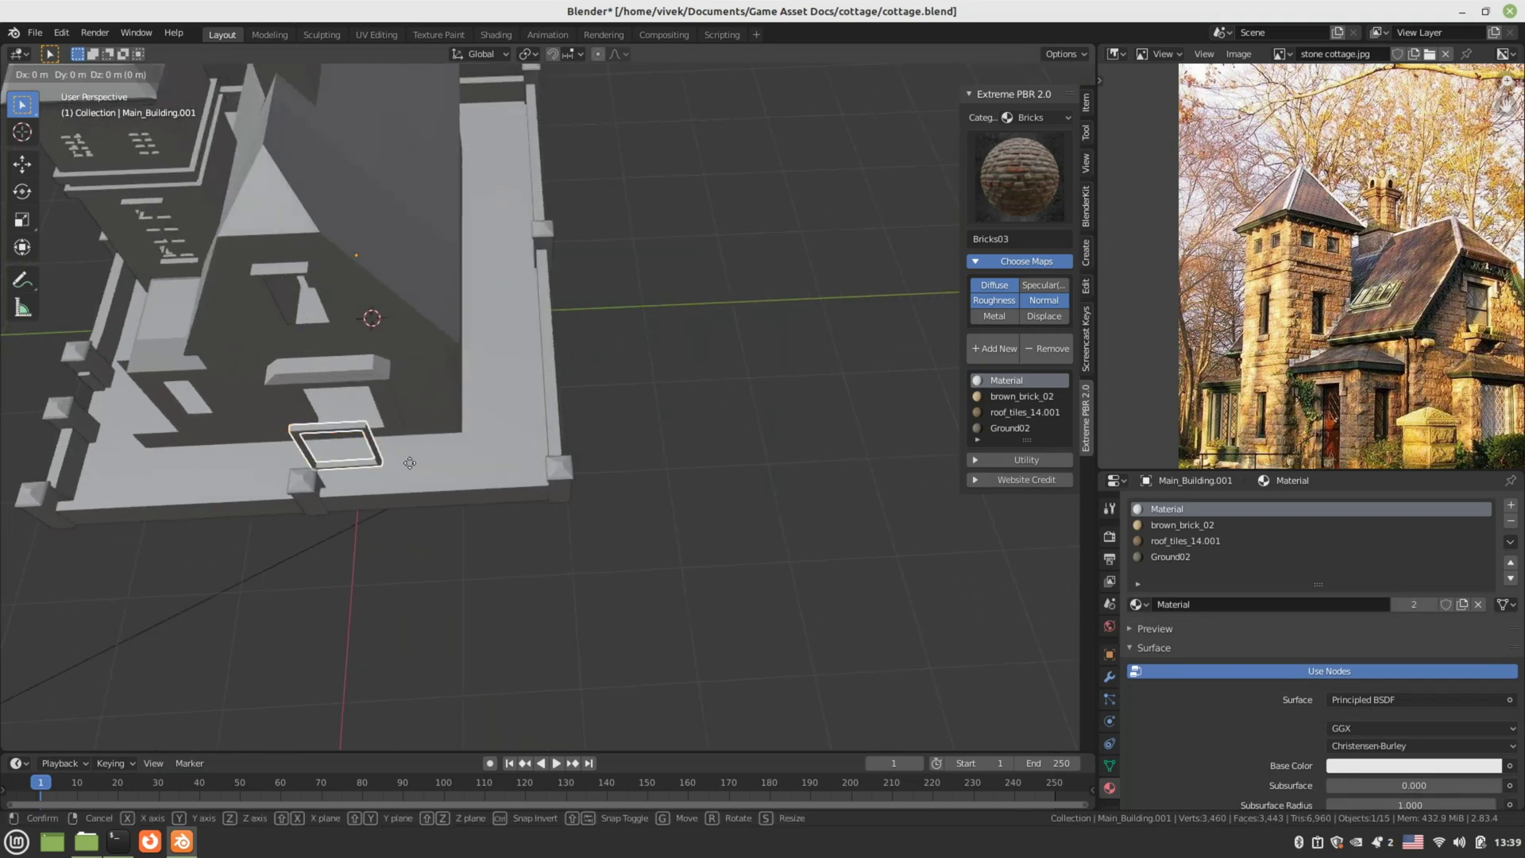
left_click(752, 456)
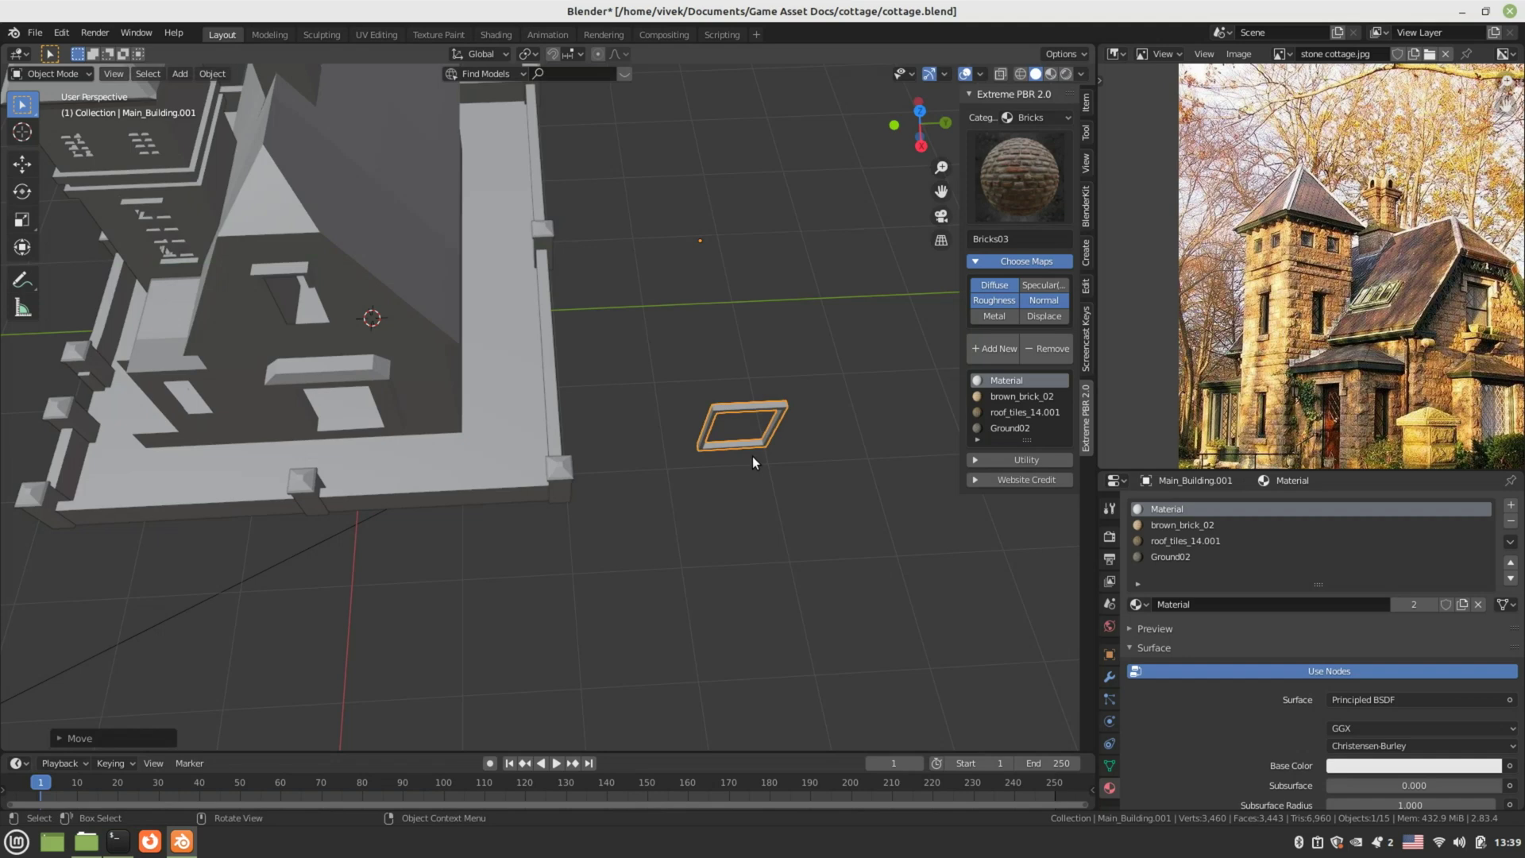
- Delete all faces of the window frame's left half, up to the centre cuts, working in wireframe from the right orthographic view
middle_click_drag(751, 456, 564, 437)
key("Tab")
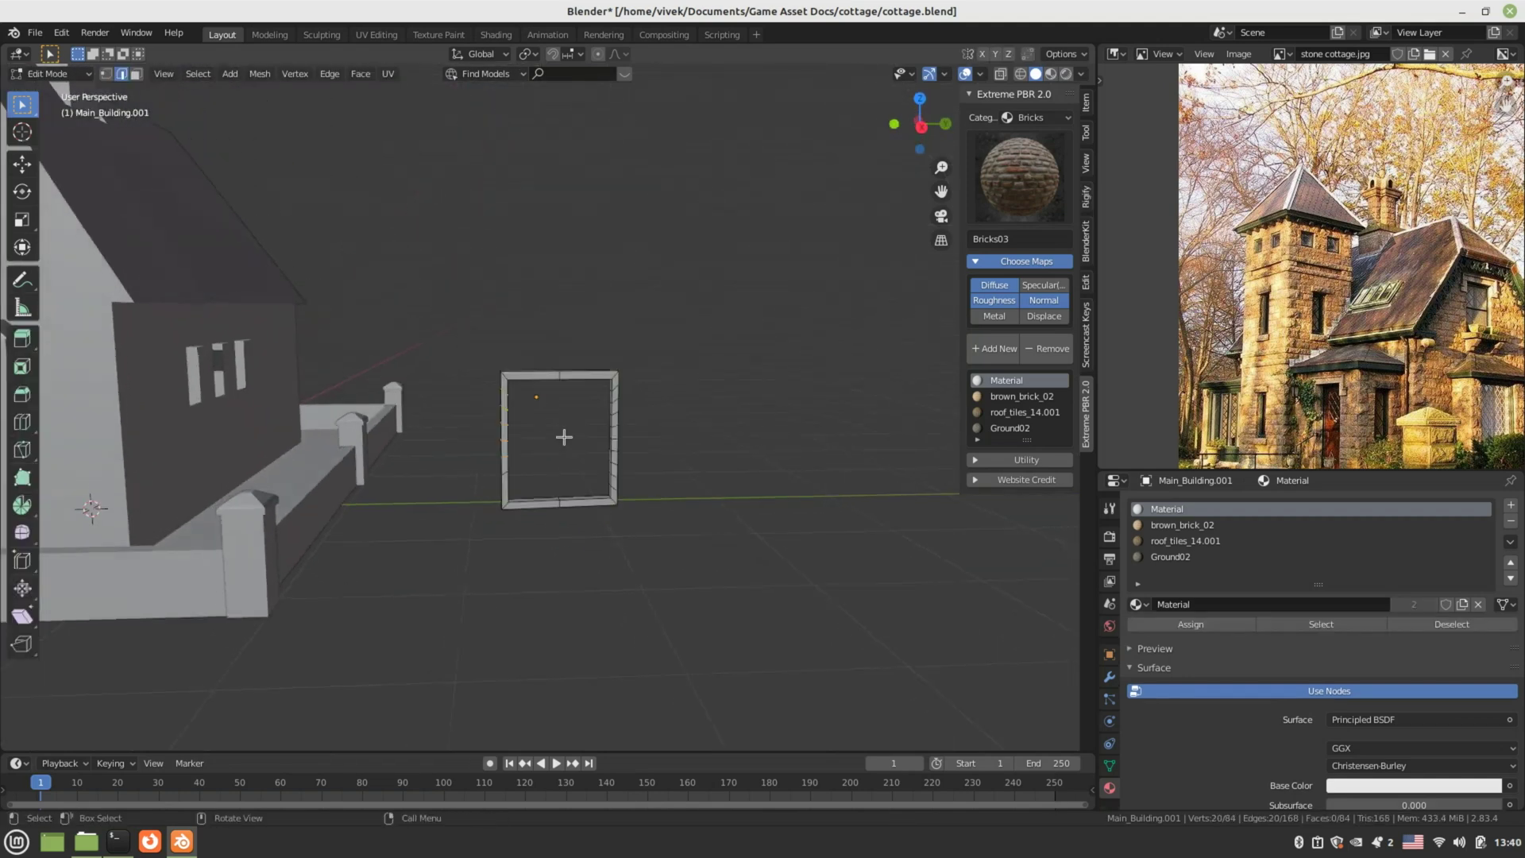
key("KP_1")
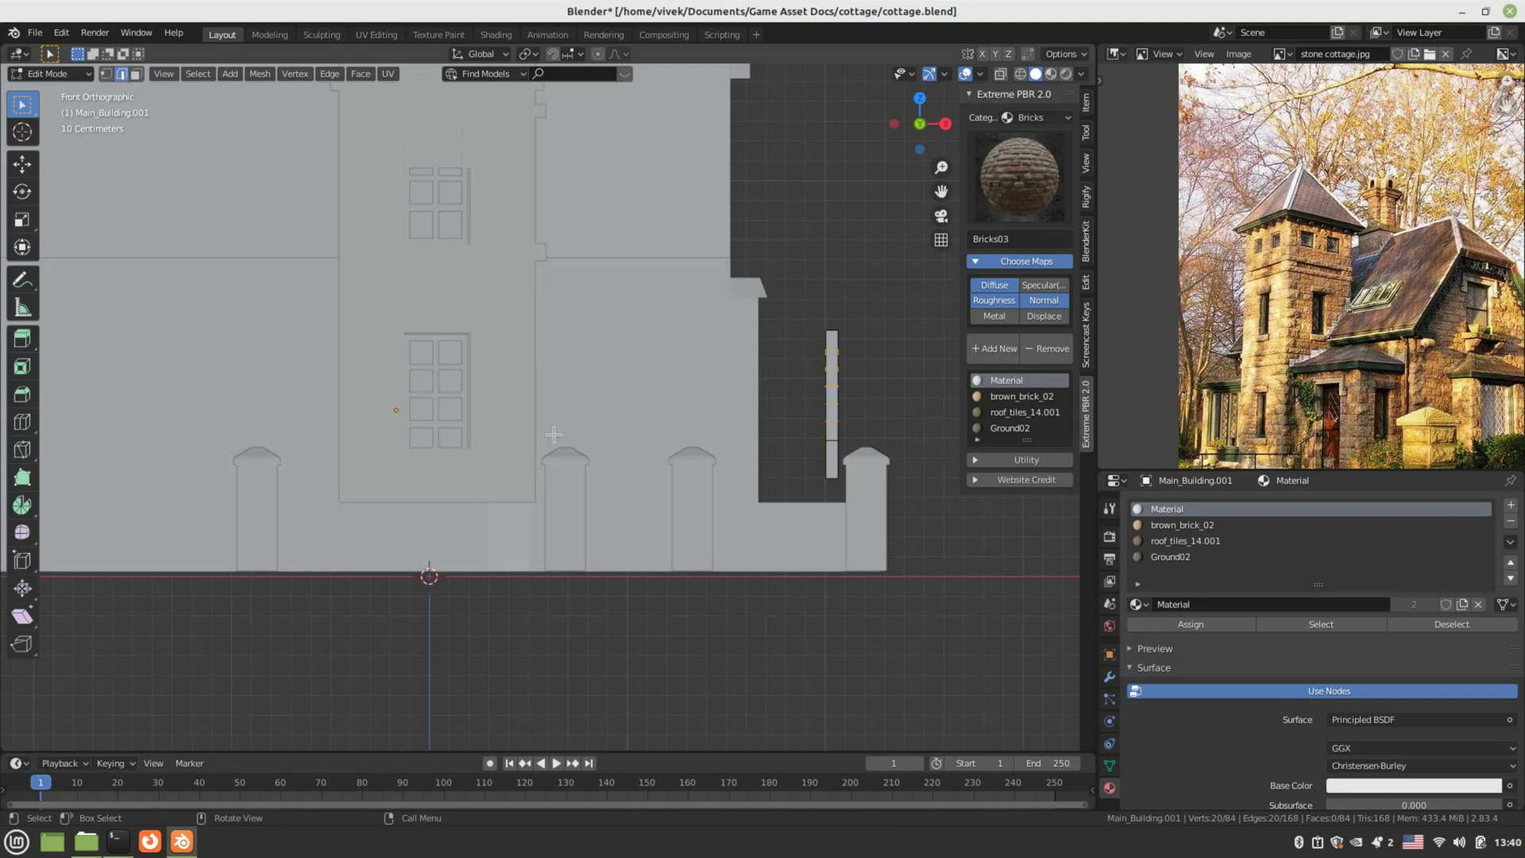
key("KP_3")
key("KP_Decimal")
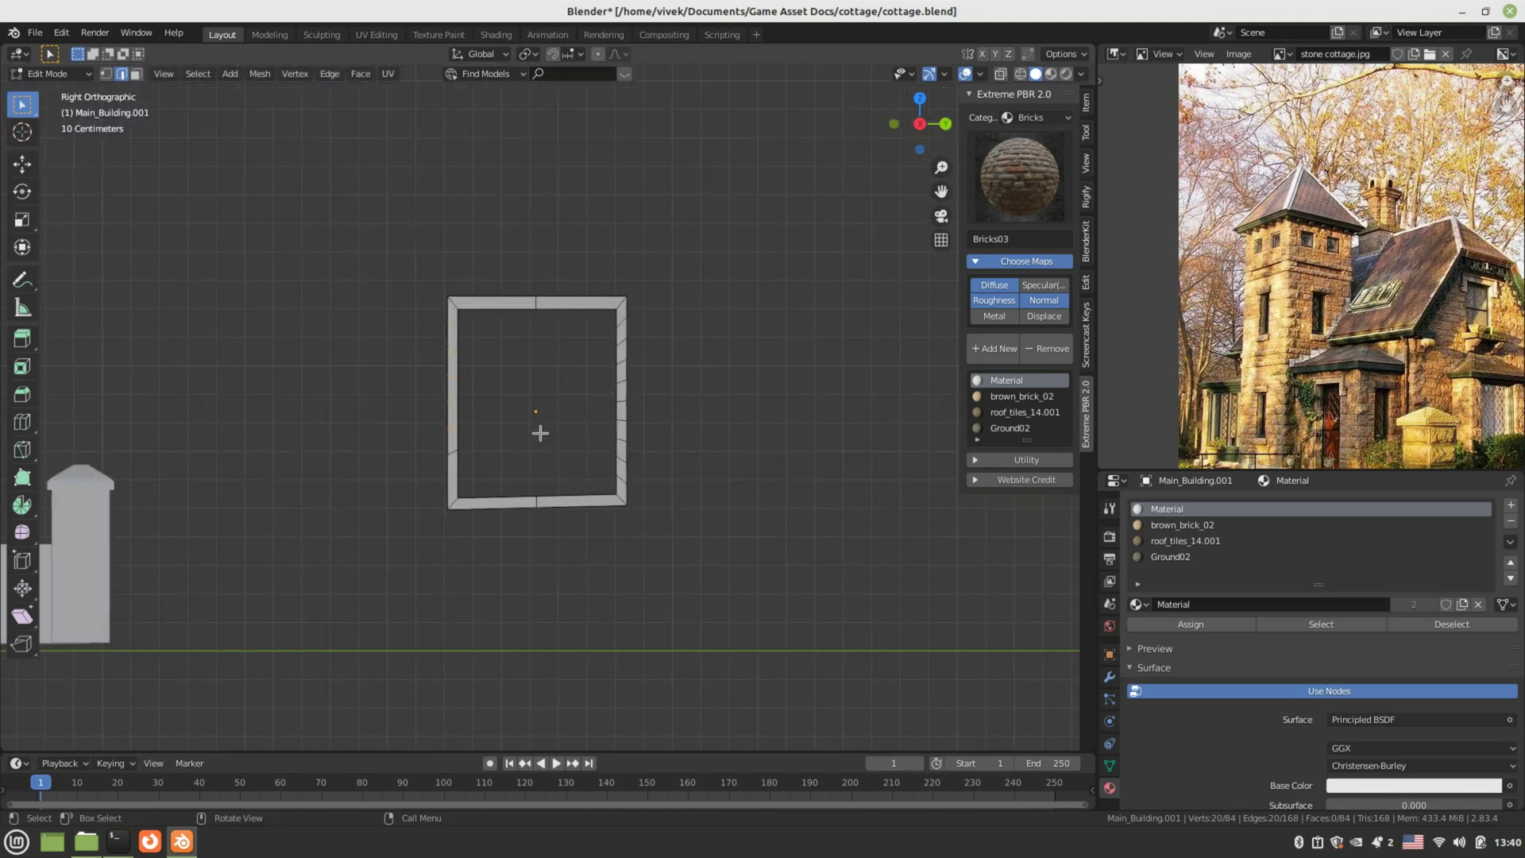
scroll(540, 433, "up", 1)
key("z")
left_click(437, 431)
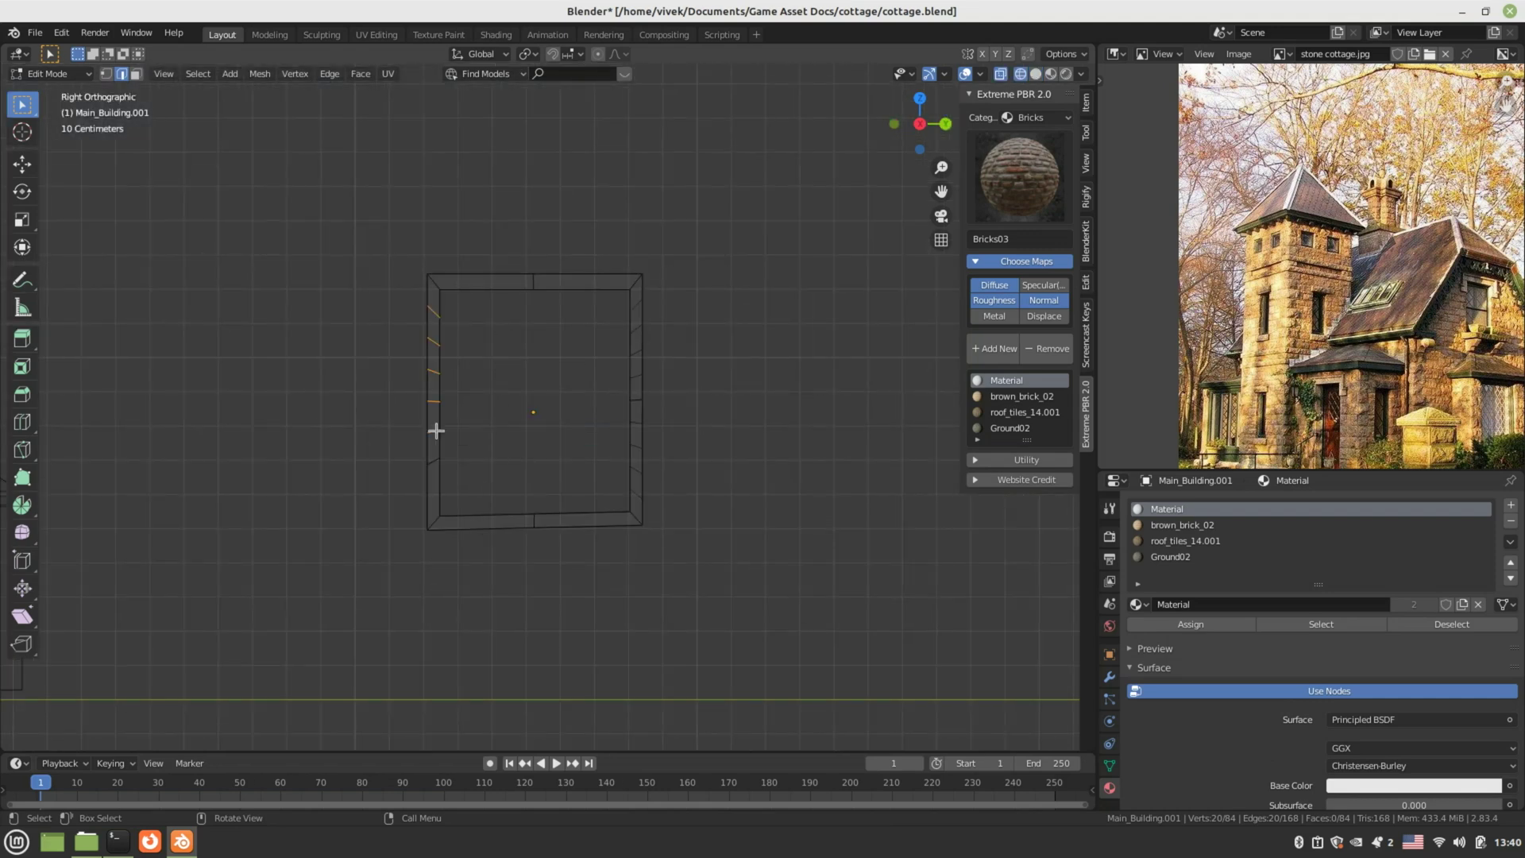
key("3")
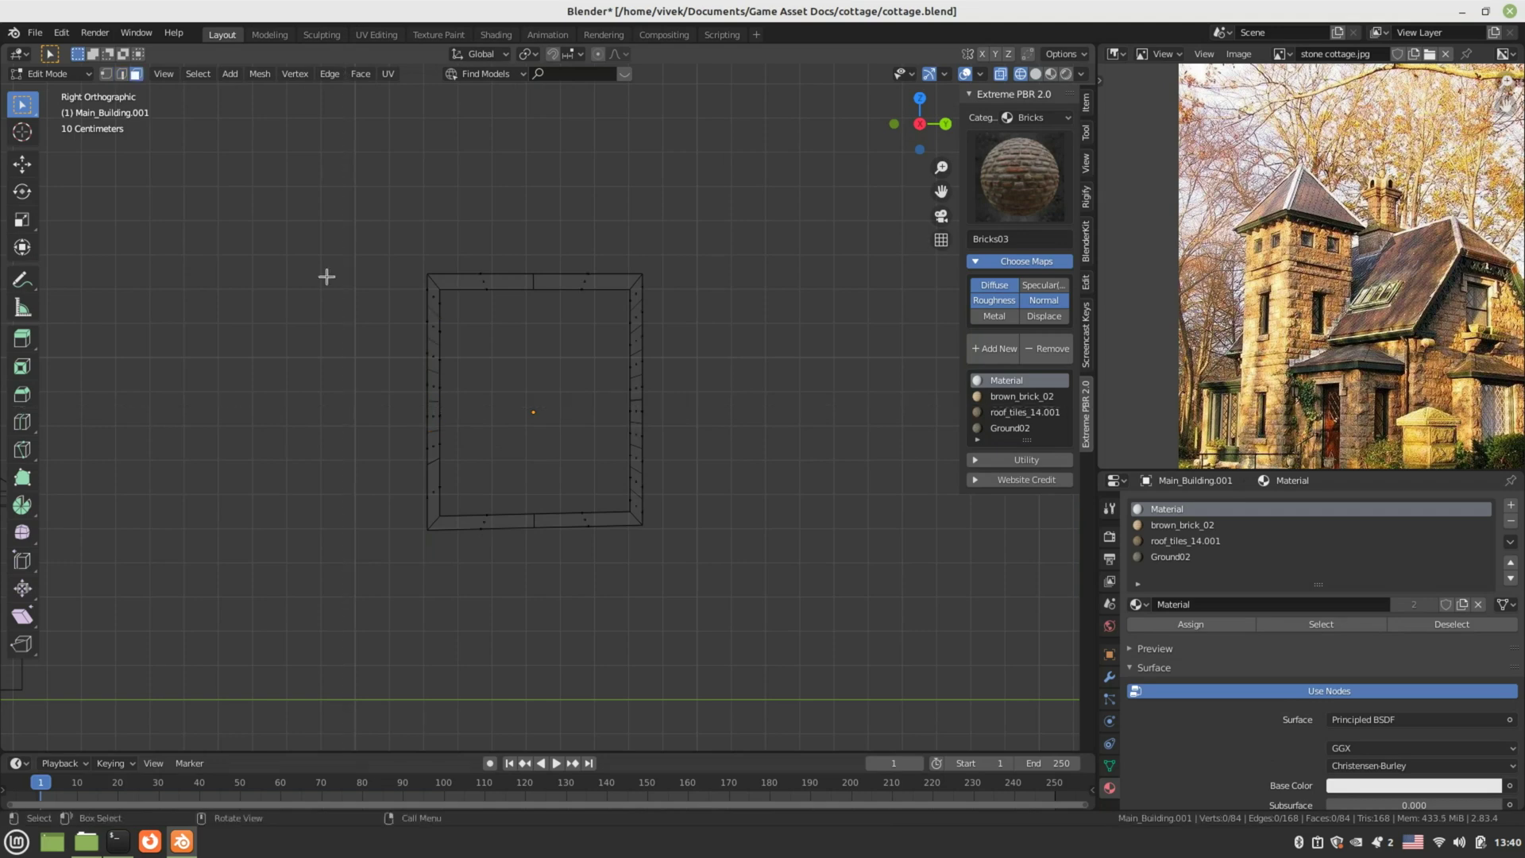
left_click_drag(323, 231, 540, 542)
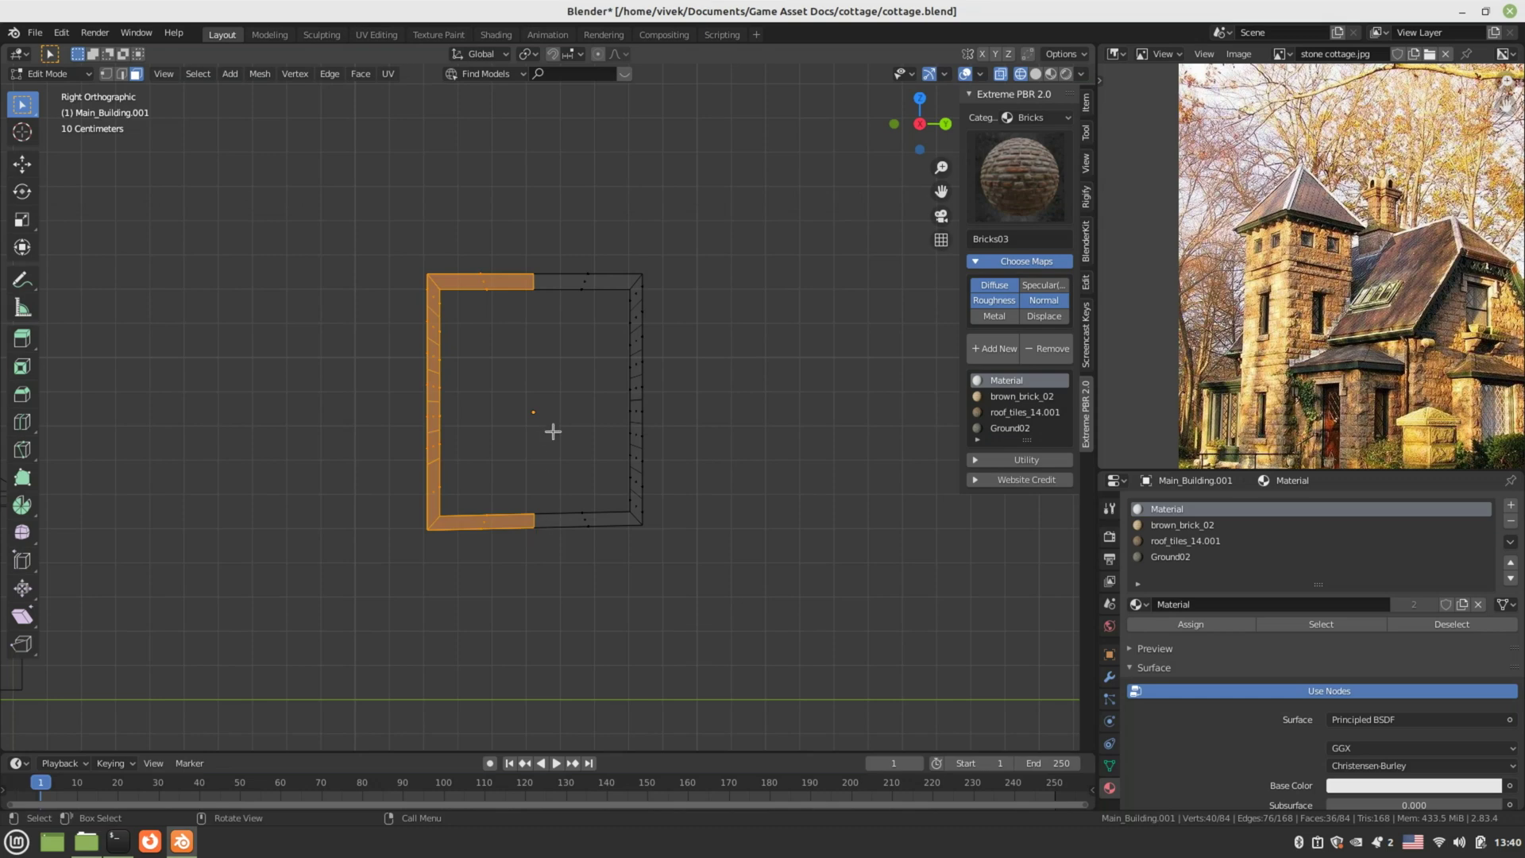
key("x")
left_click(538, 457)
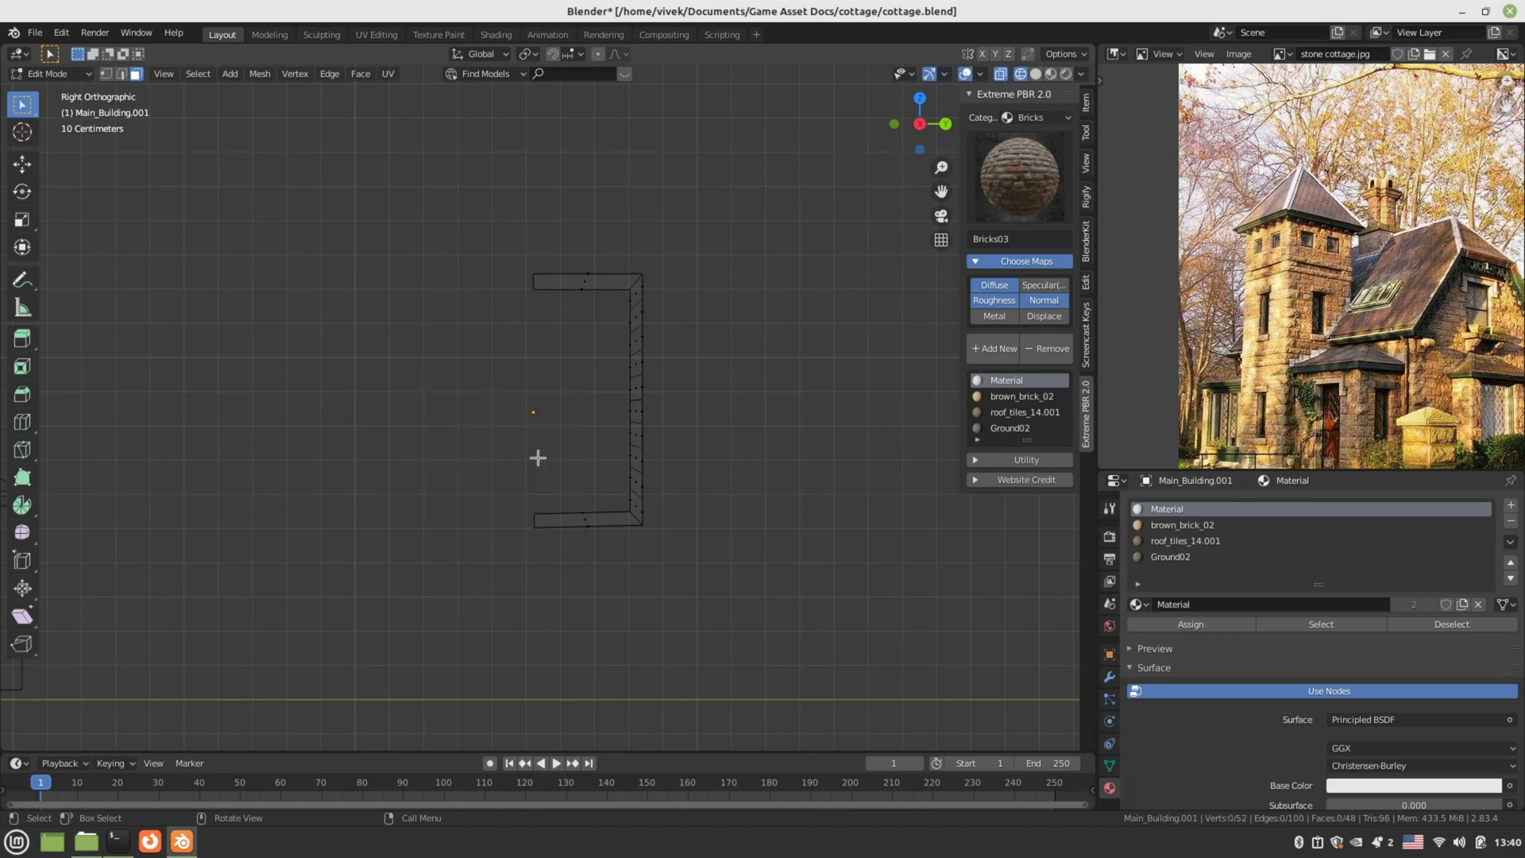
key("z")
left_click(621, 457)
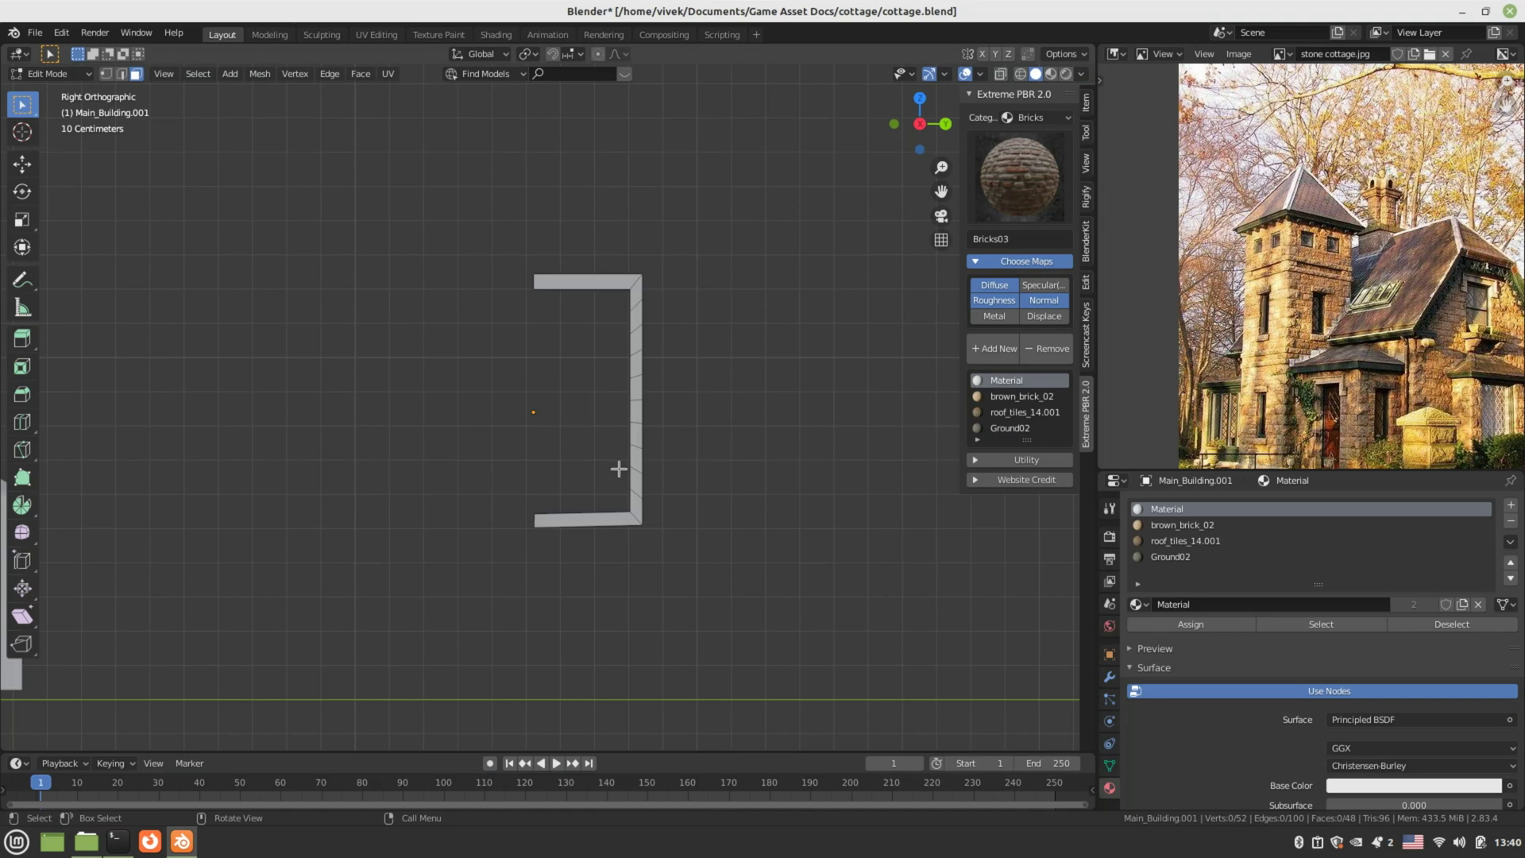
- Select the inner face at mid-height of the remaining upright and view the half frame from the right orthographic view
middle_click_drag(621, 458, 688, 492)
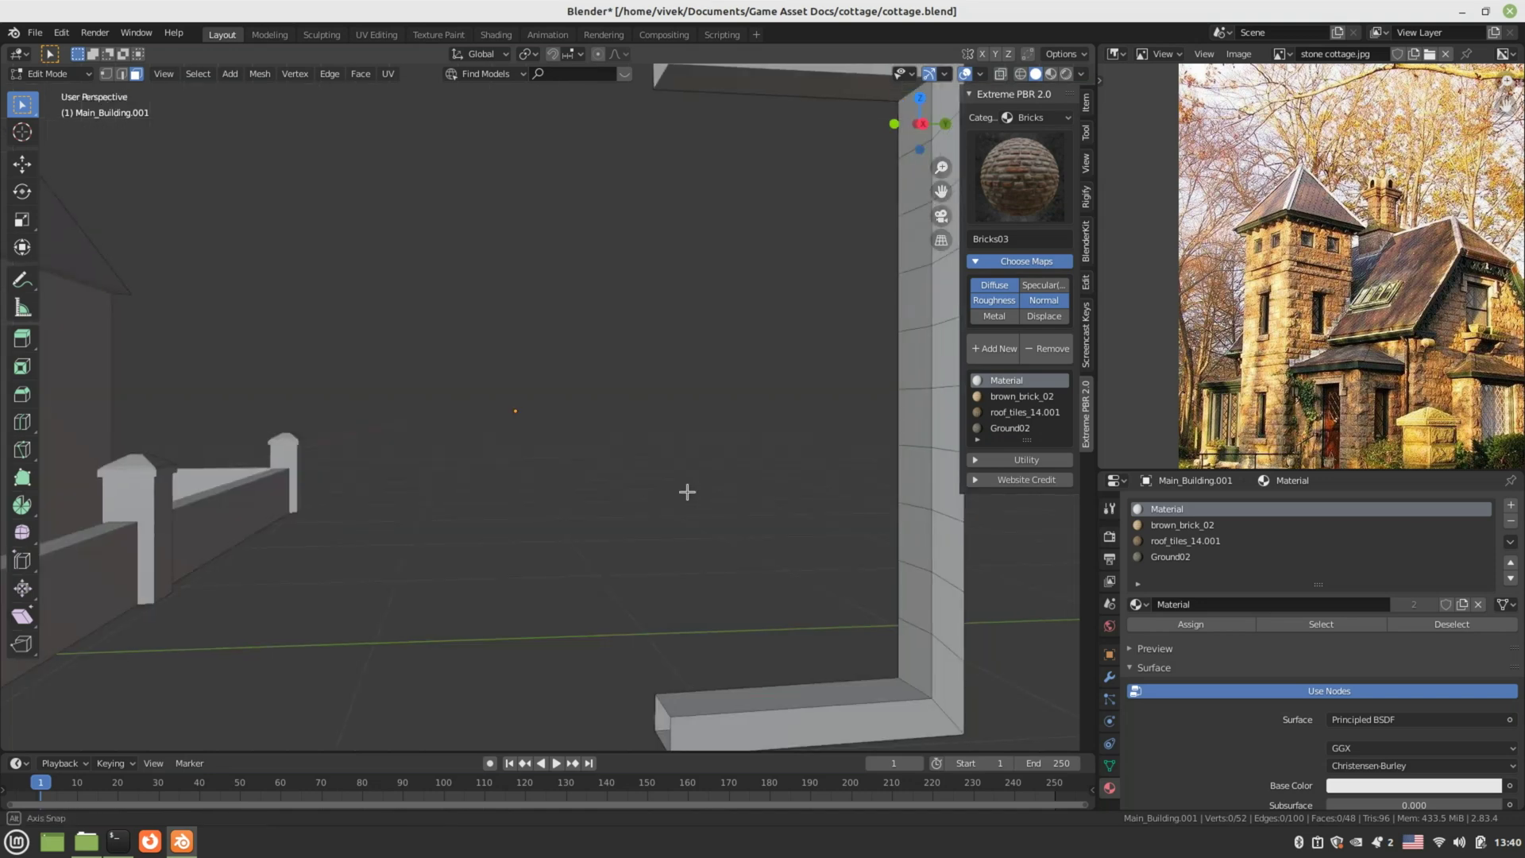
scroll(688, 492, "down", 4)
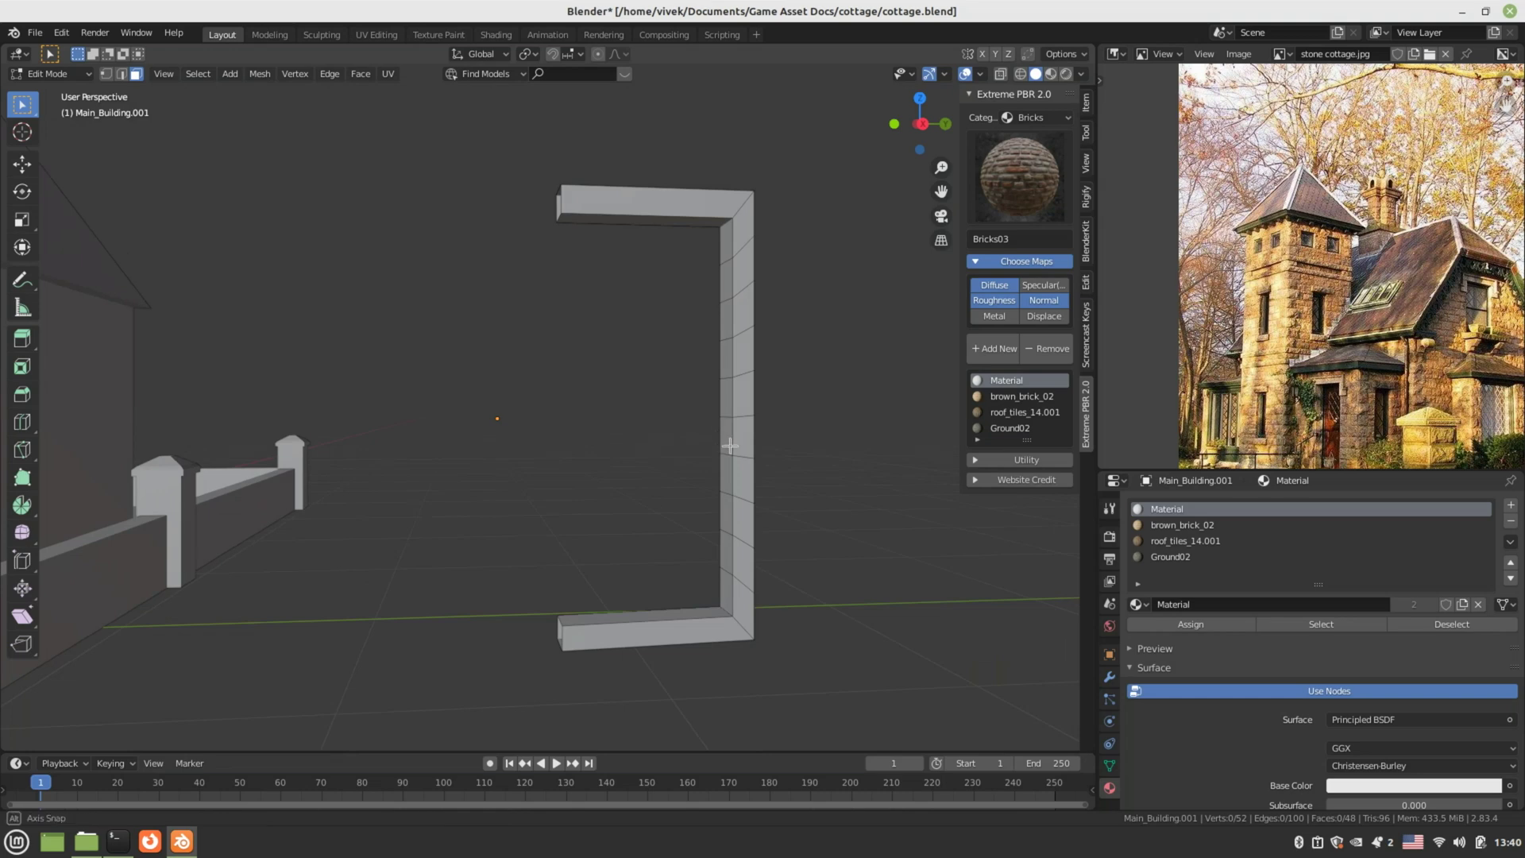
middle_click_drag(726, 437, 760, 399)
left_click(759, 399)
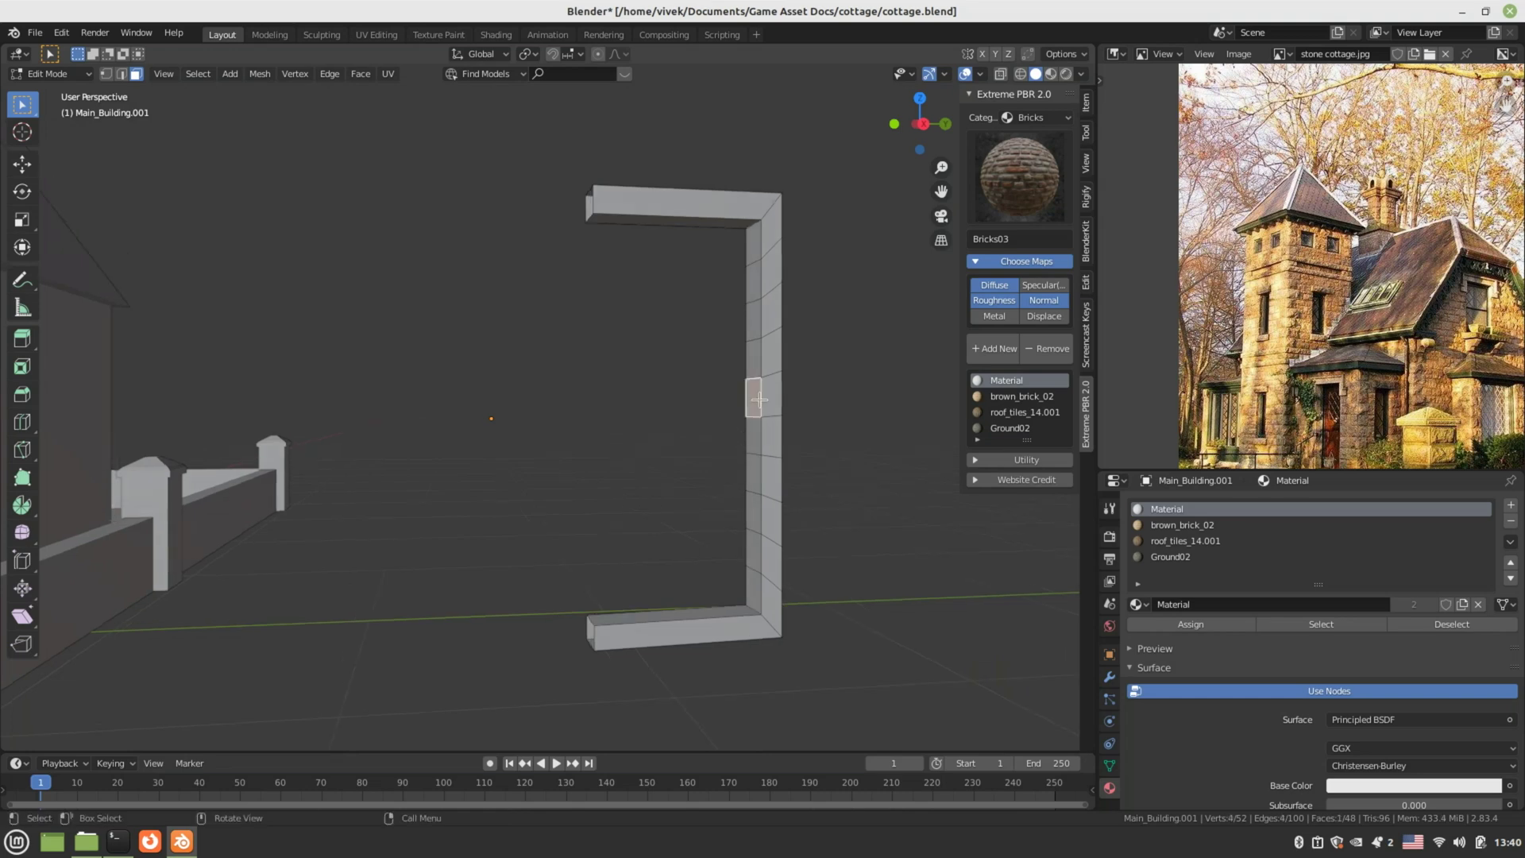
middle_click_drag(762, 429, 741, 458)
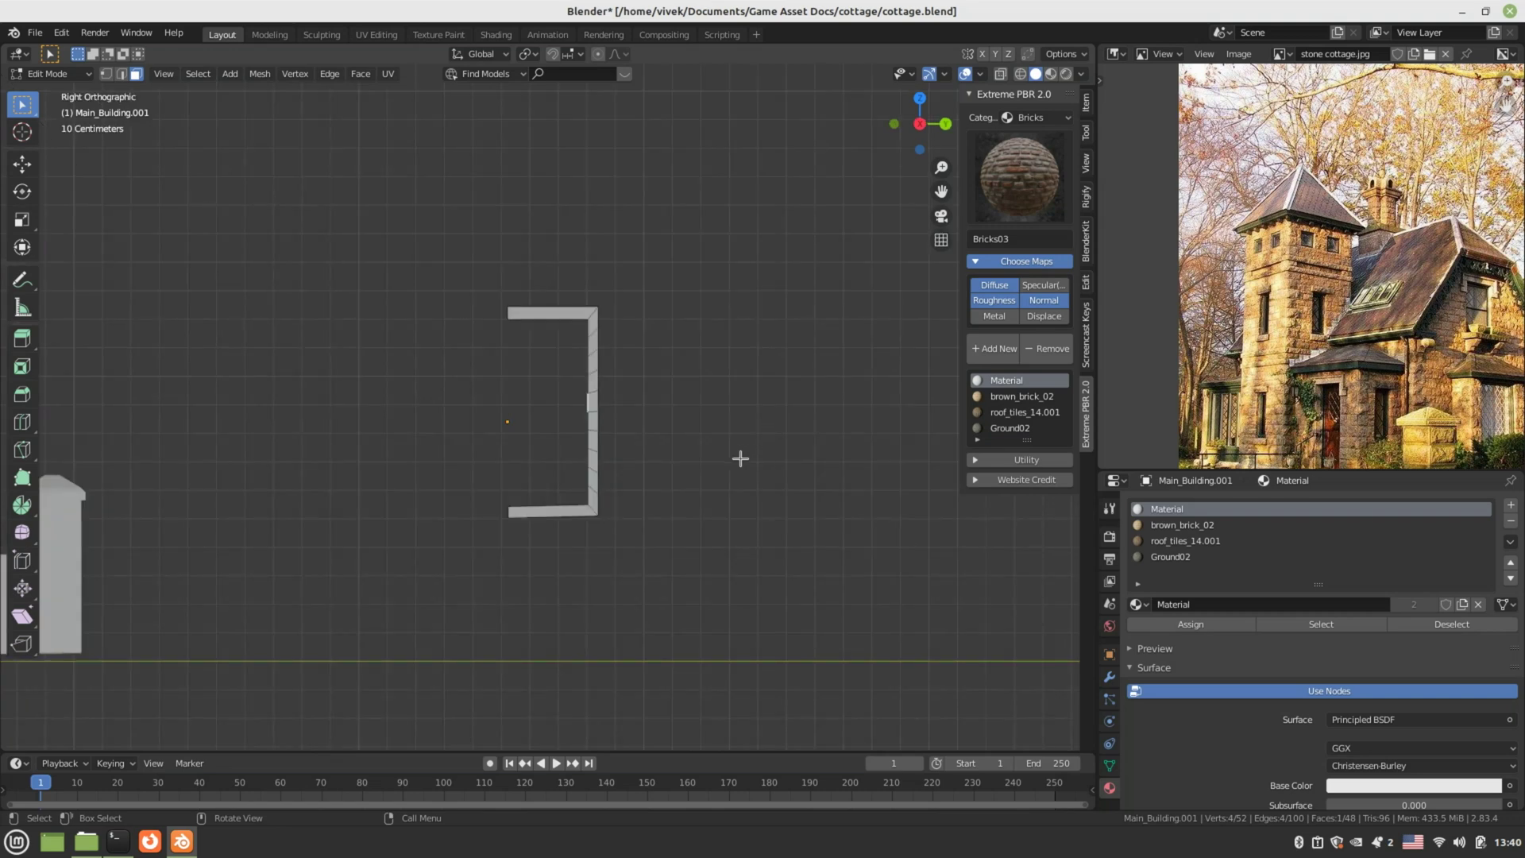
scroll(740, 458, "down", 4)
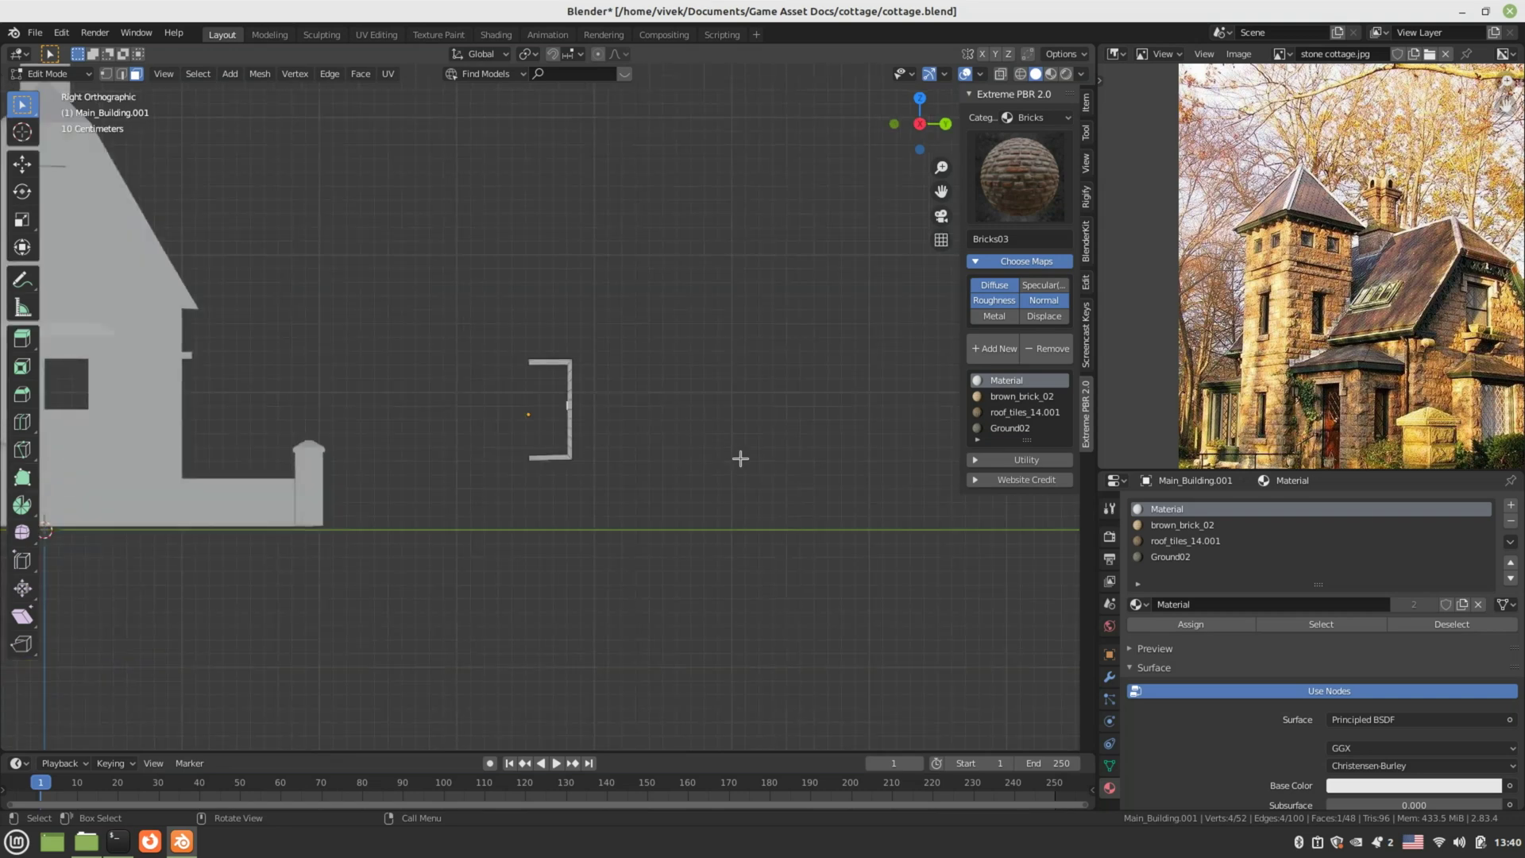
scroll(740, 459, "up", 4)
- Try to extrude the selected inner face about 0.28 m along global Y to the frame's centre line
key("e")
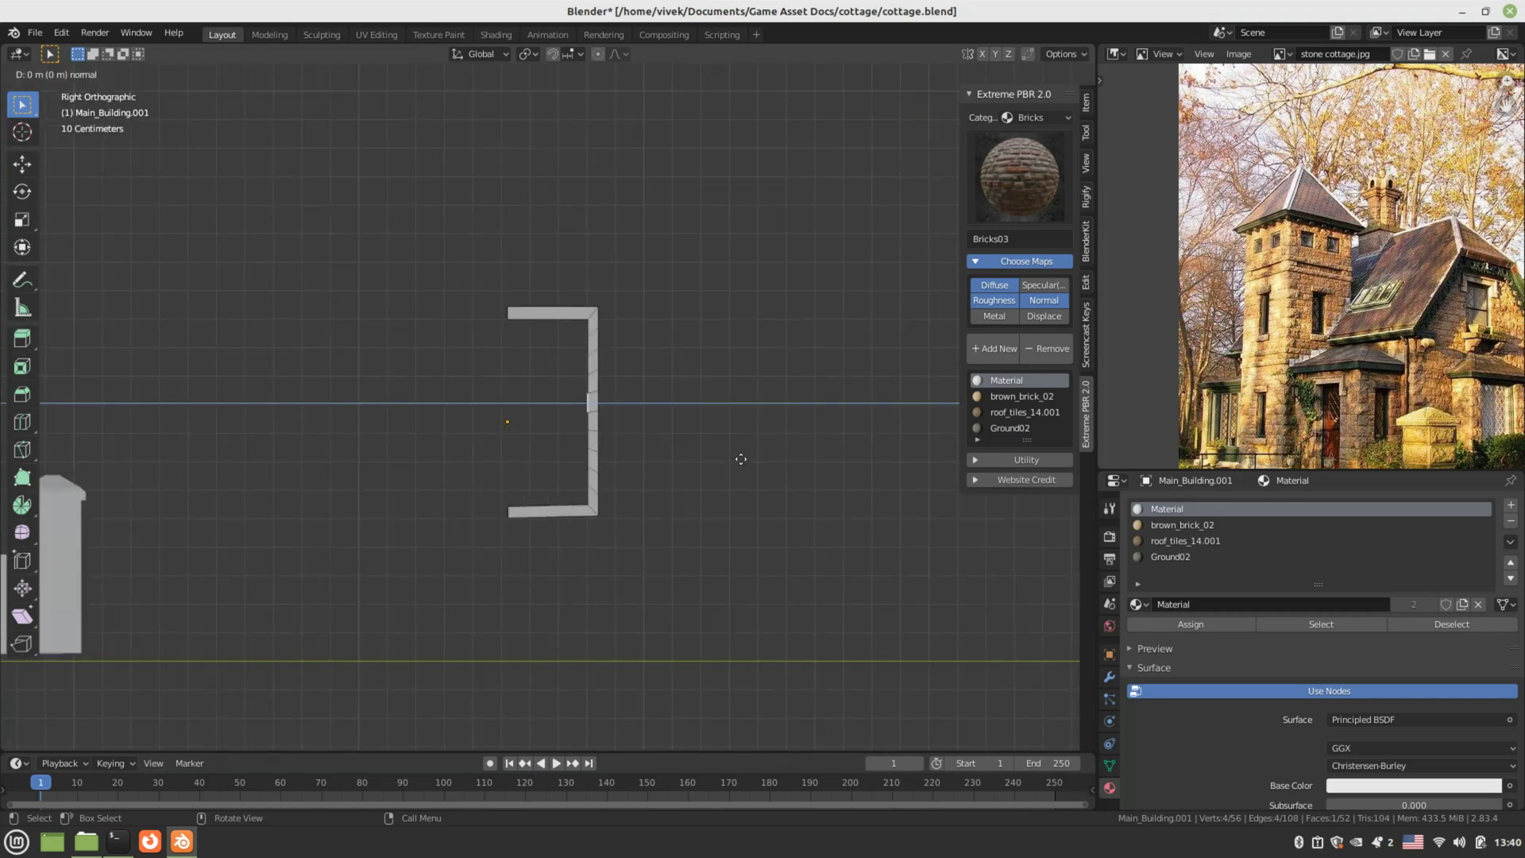
key("y")
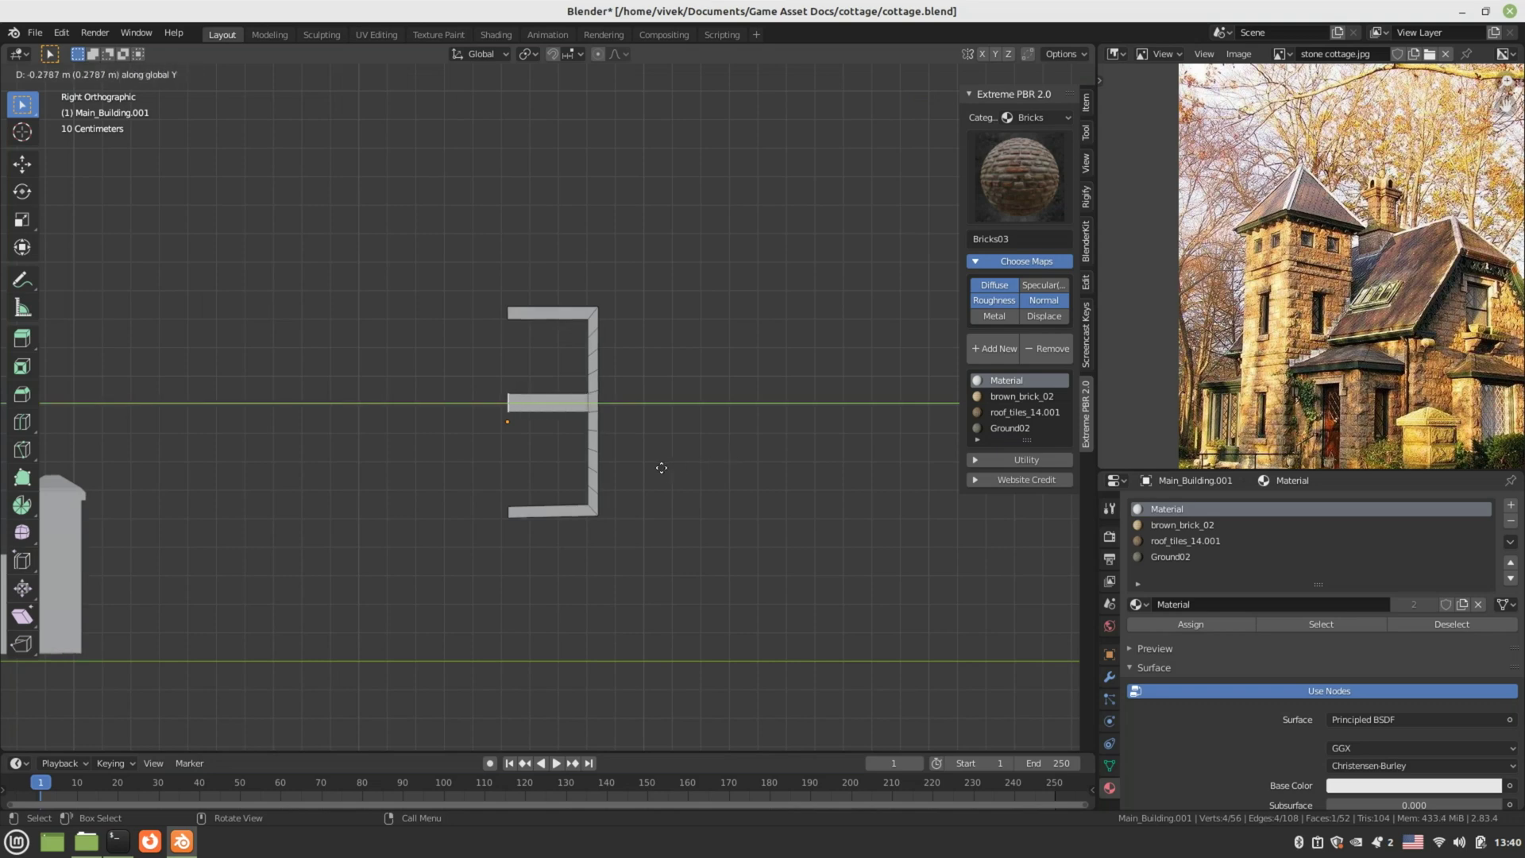
left_click(661, 468)
scroll(626, 456, "up", 1)
scroll(625, 456, "up", 3)
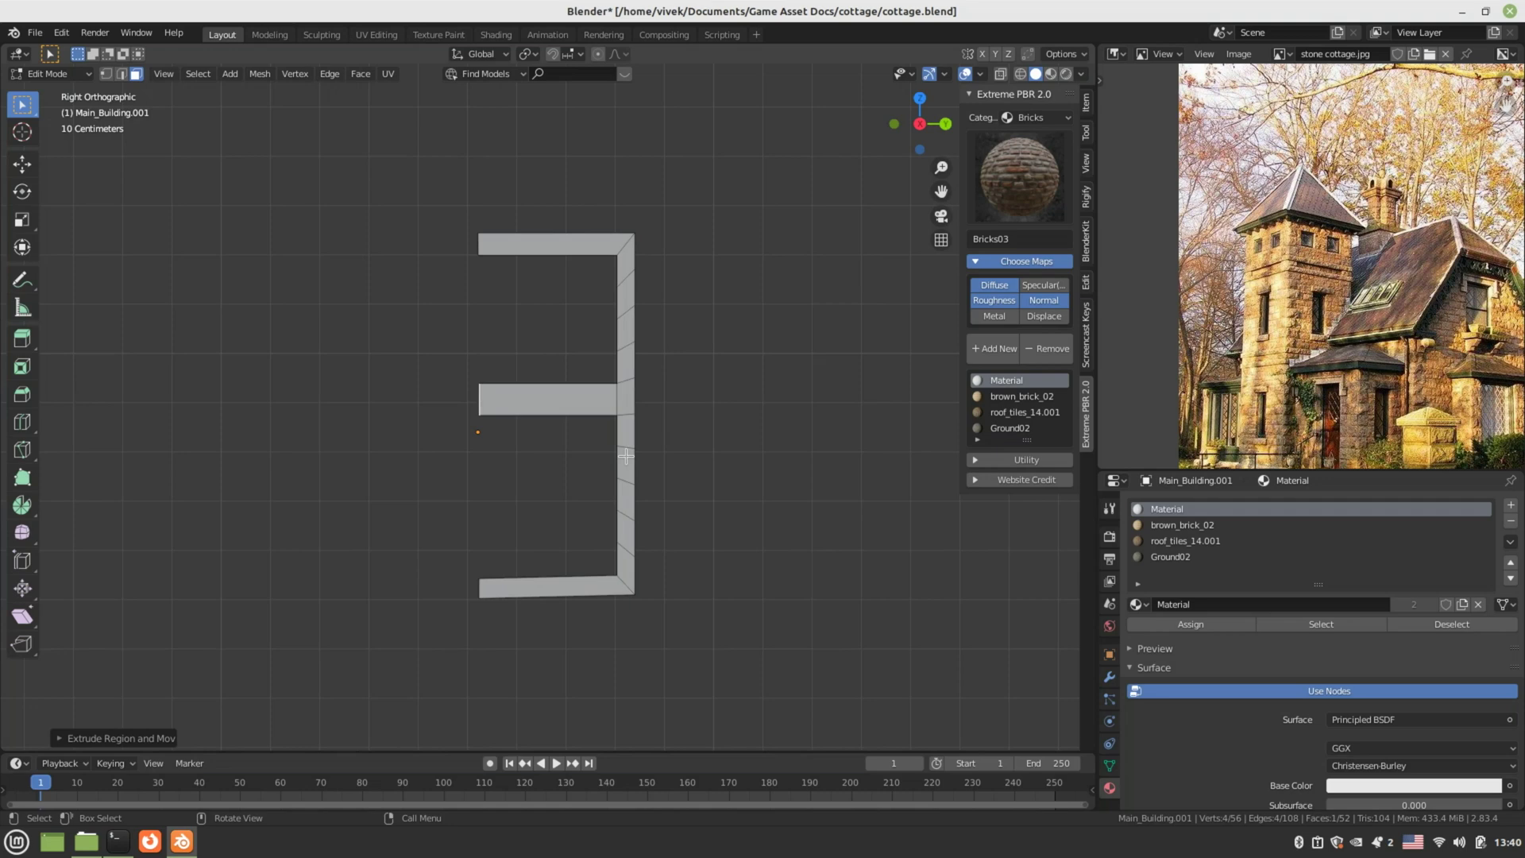
key("ctrl+z")
- Scale down the selected inner face of the upright and lower it about 0.02 m along global Z
middle_click_drag(626, 456, 677, 453)
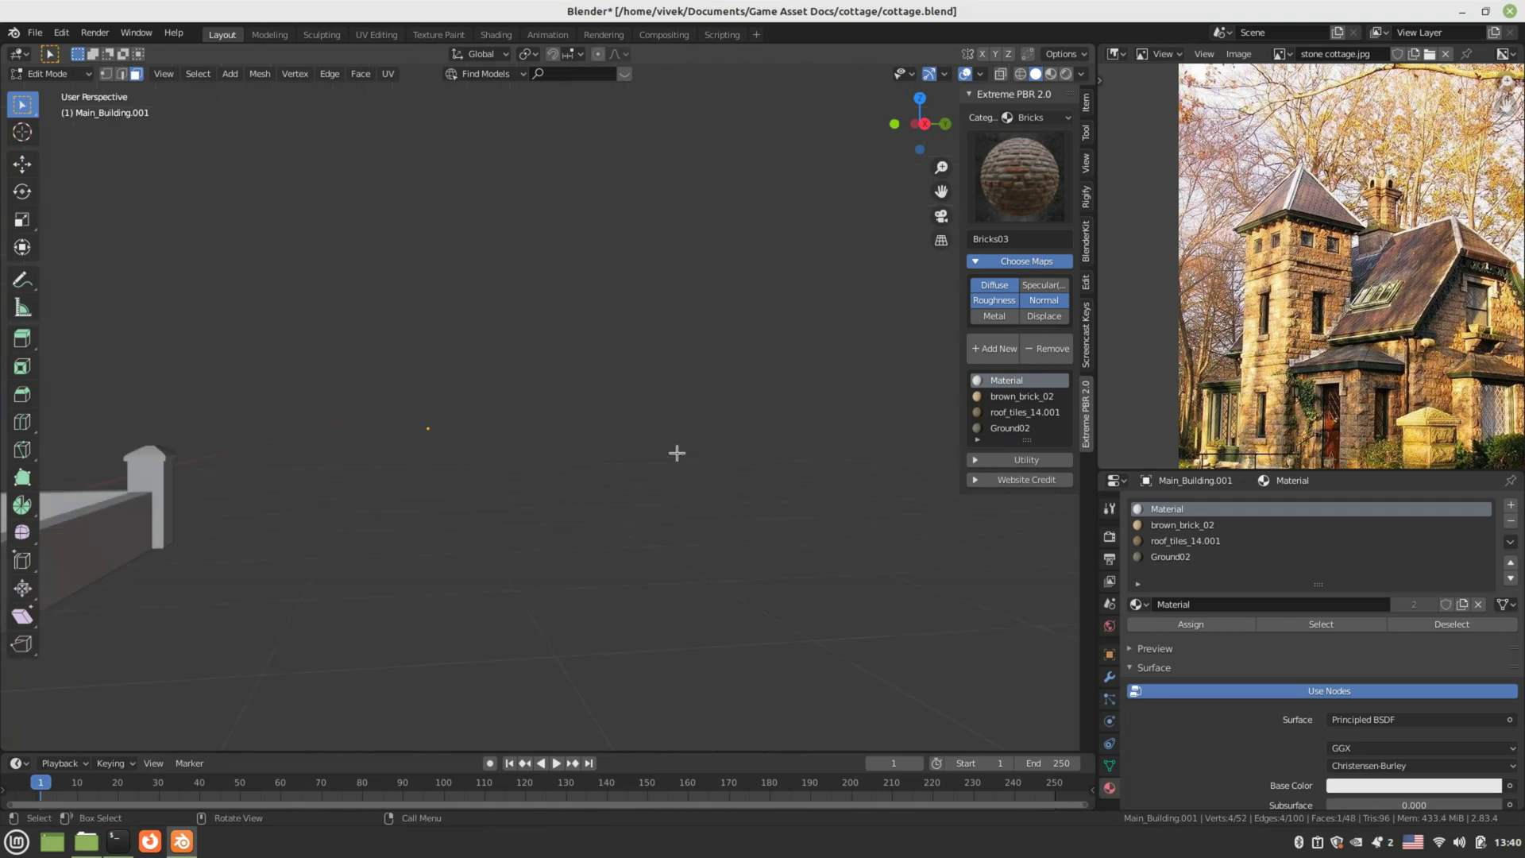
key("KP_3")
key("s")
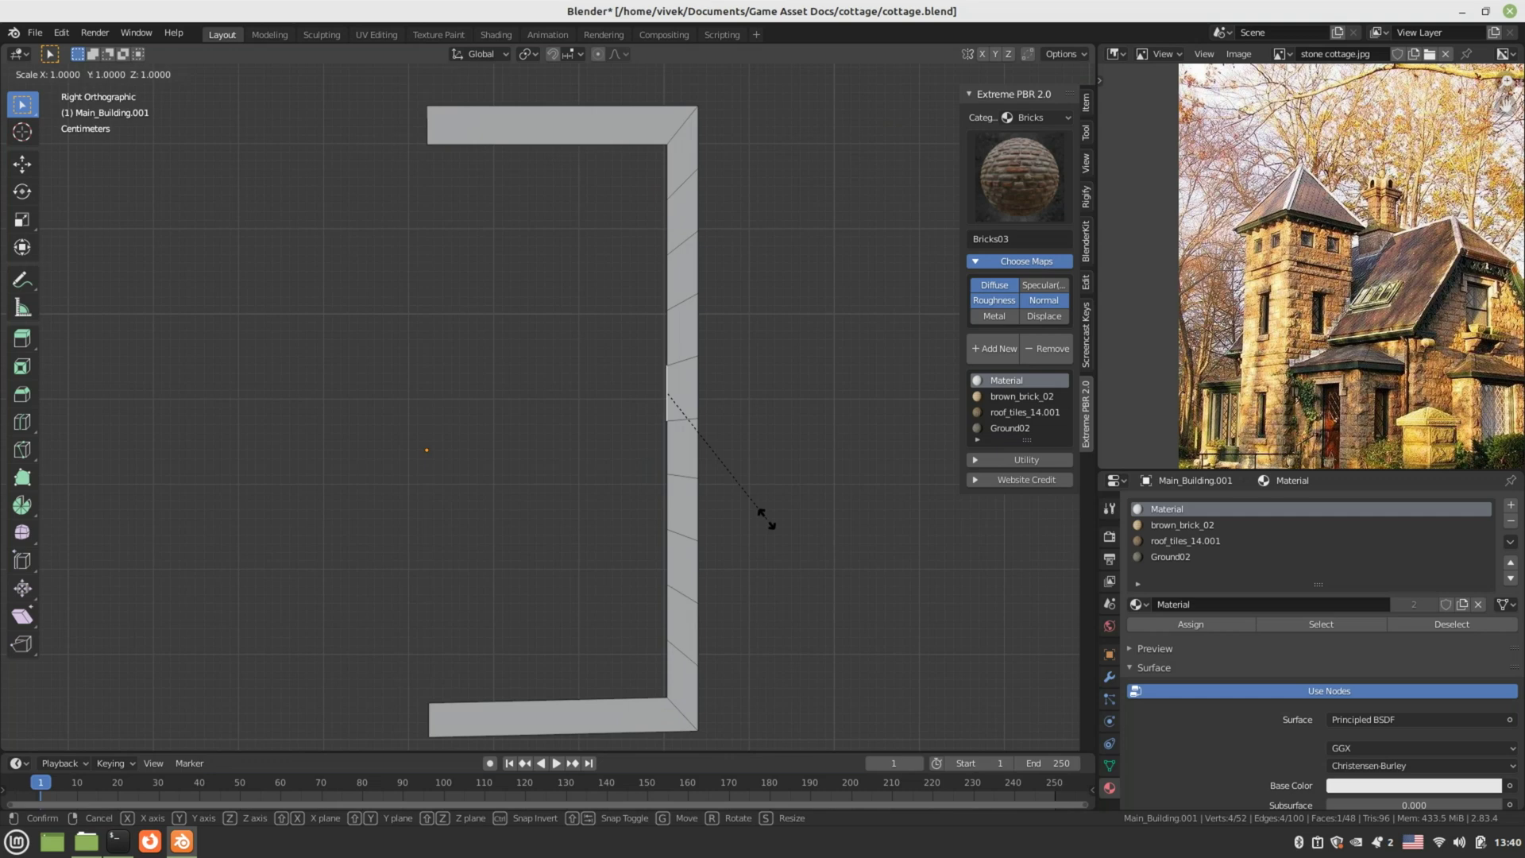
left_click(736, 474)
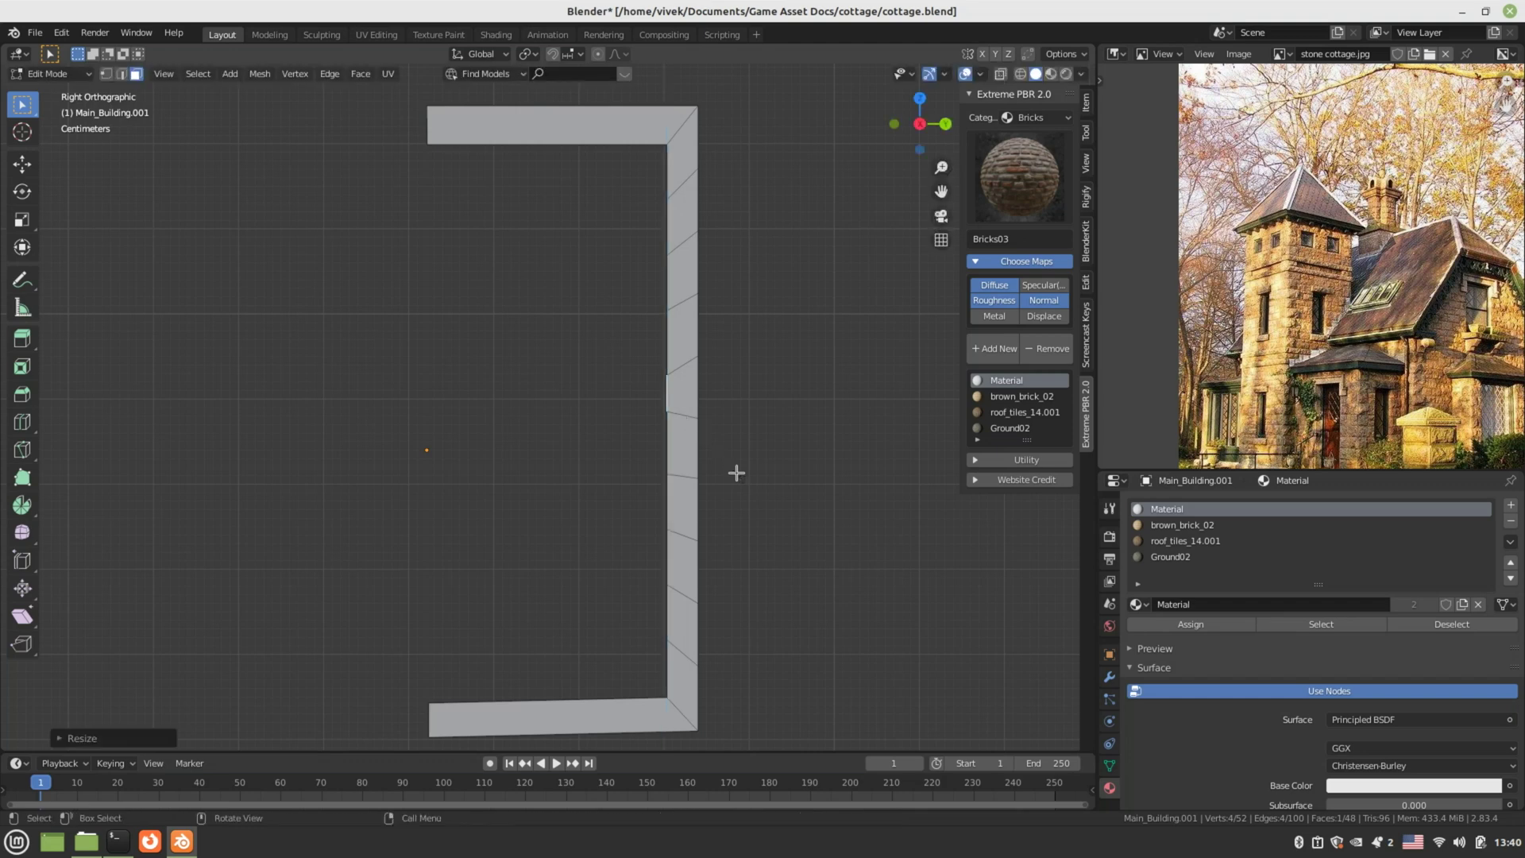
key("g")
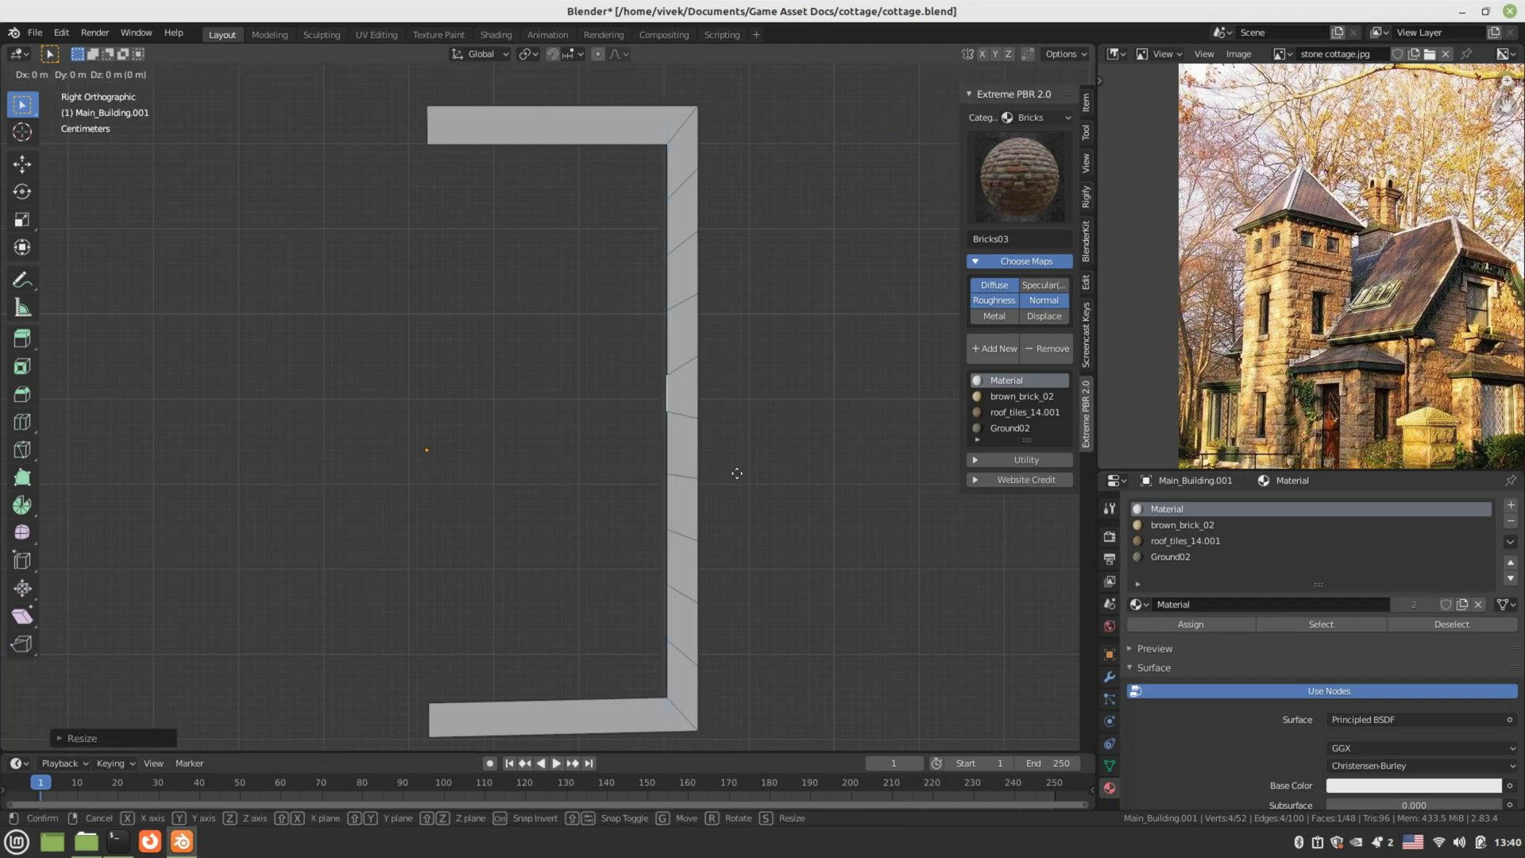
key("z")
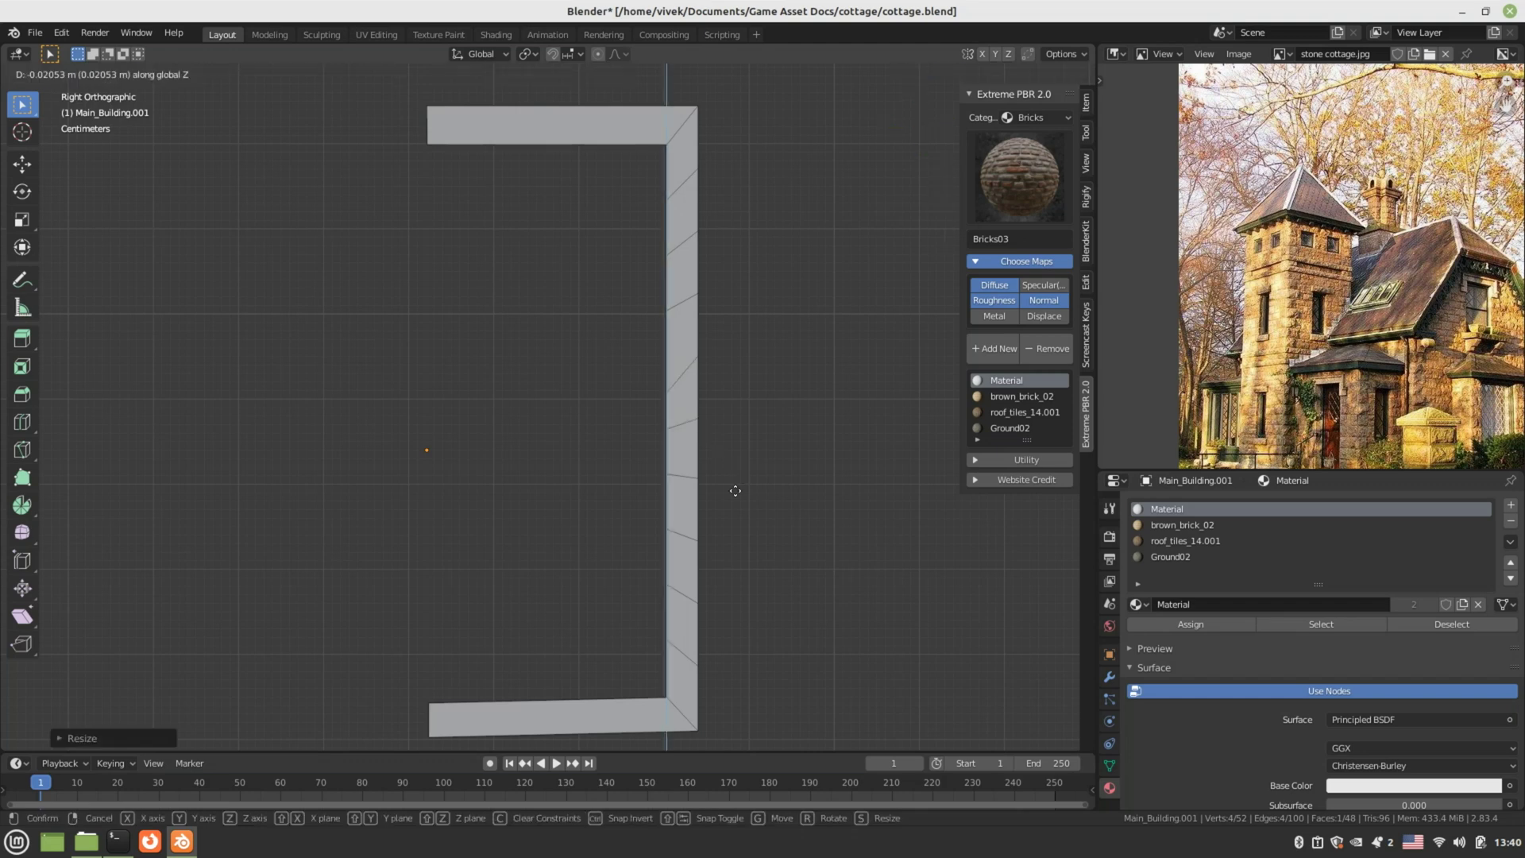
left_click(736, 494)
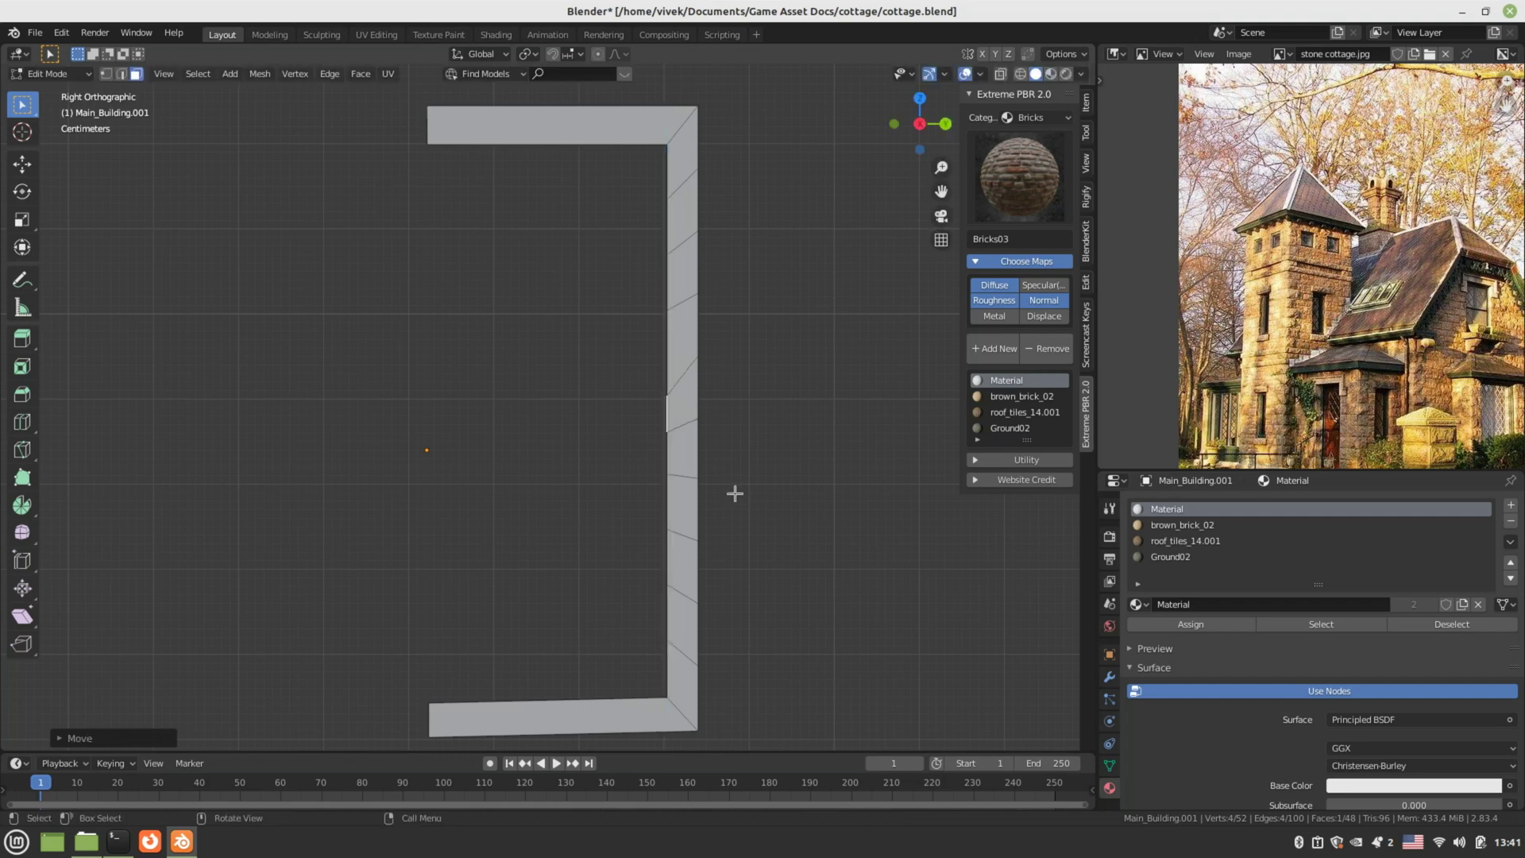
key("e")
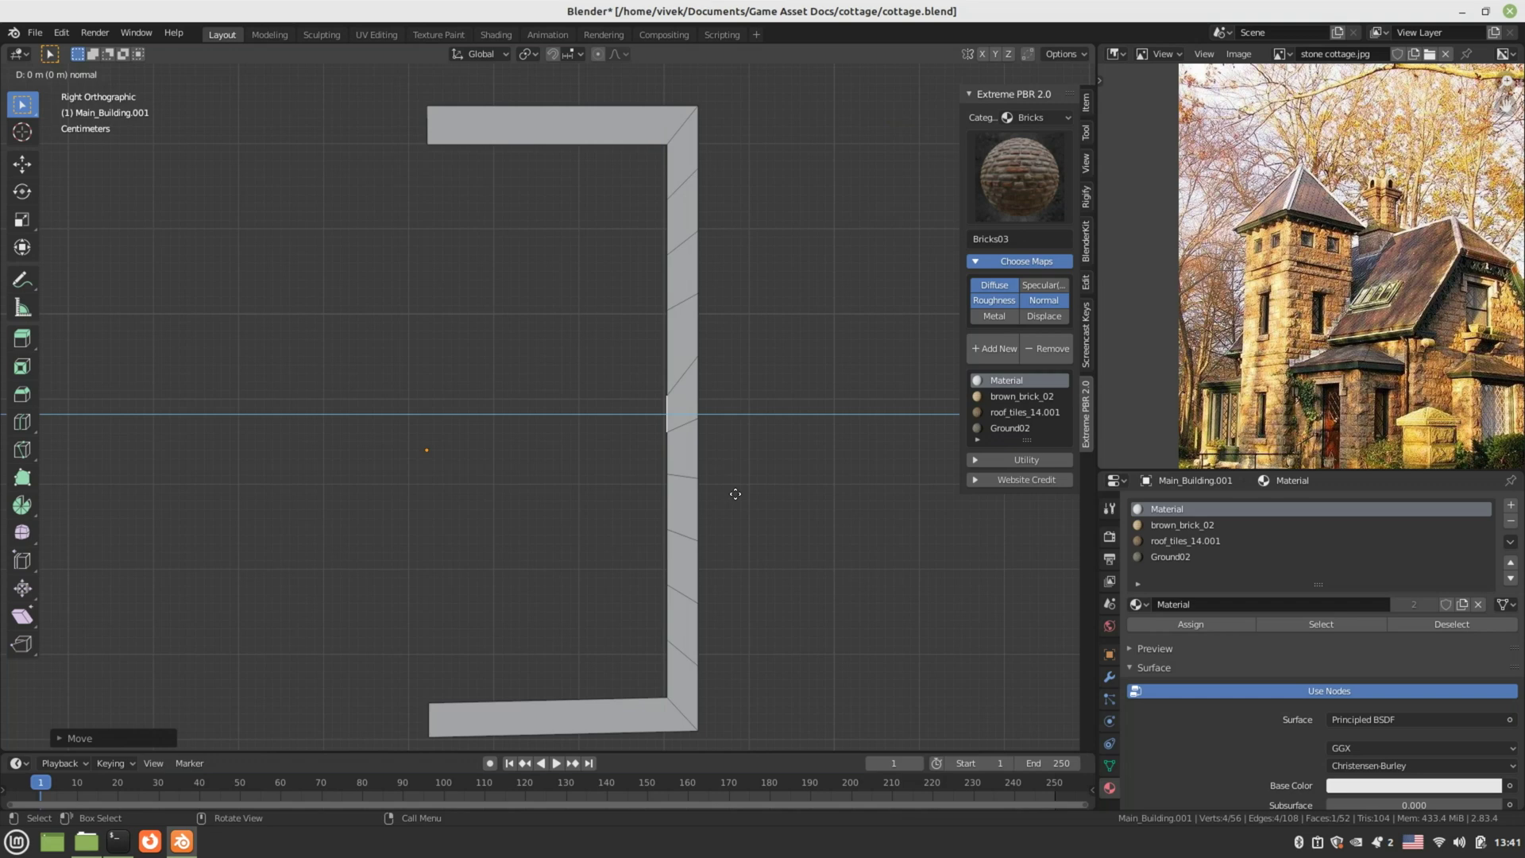
key("Escape")
key("ctrl+z")
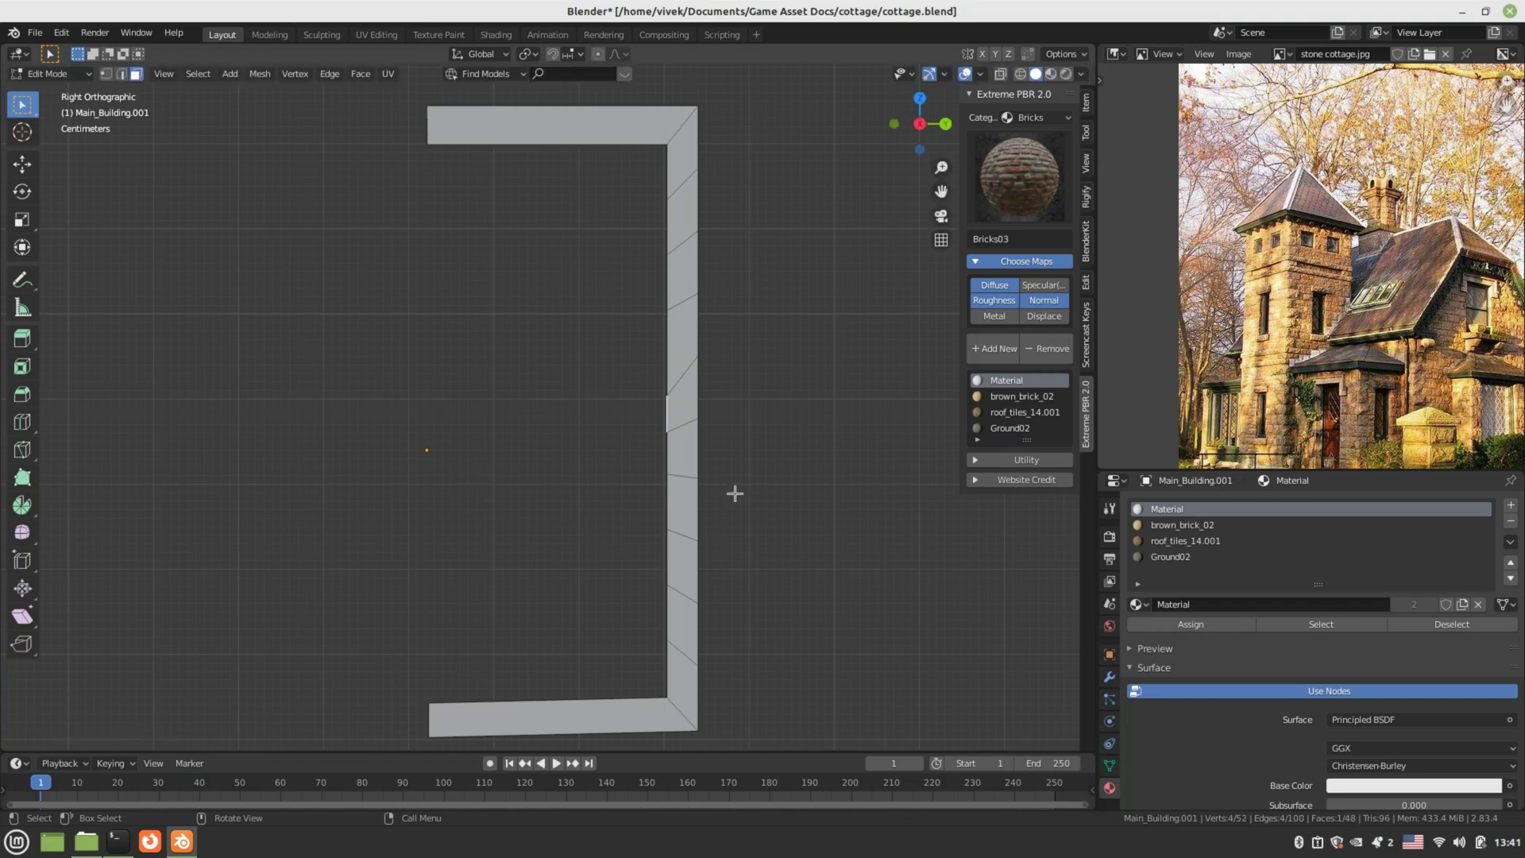
- Extrude the upright's selected inner face along global Y to the frame's centre line to form the horizontal crossbar
key("e")
key("y")
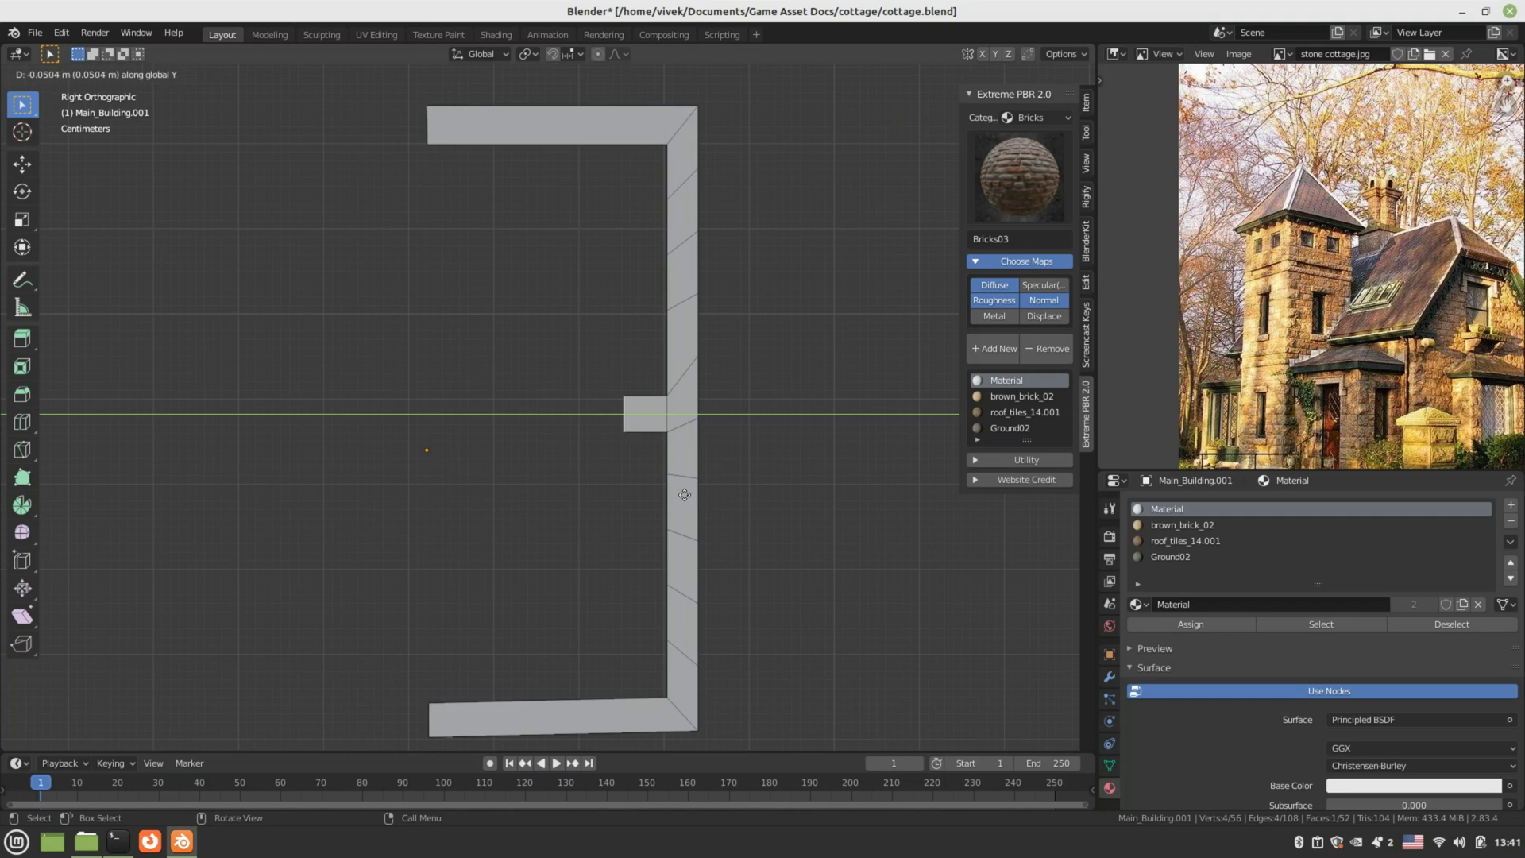
left_click(496, 494)
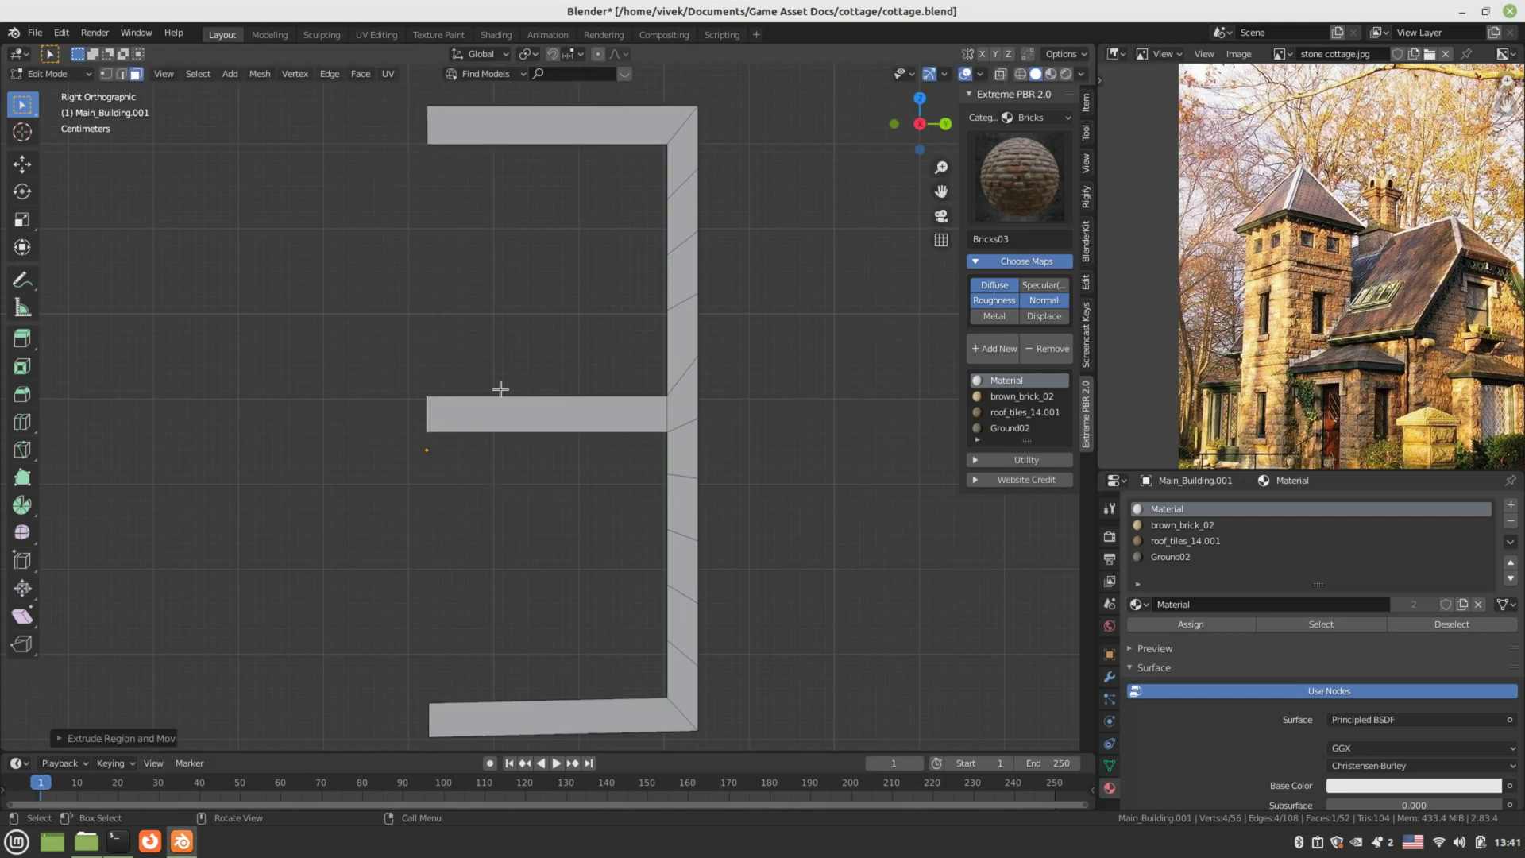
middle_click_drag(501, 361, 549, 417)
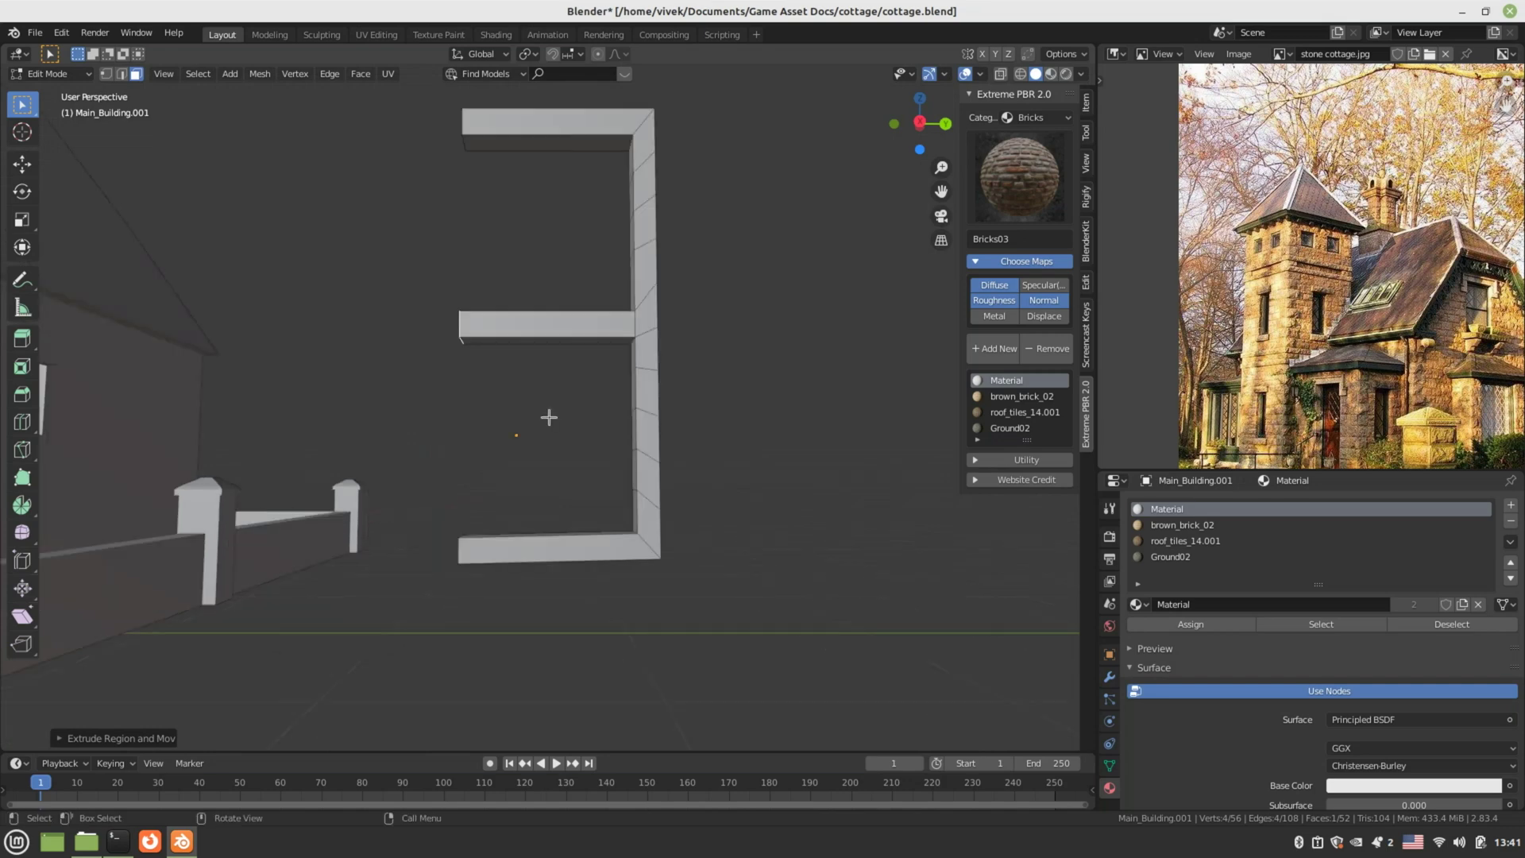
key("KP_3")
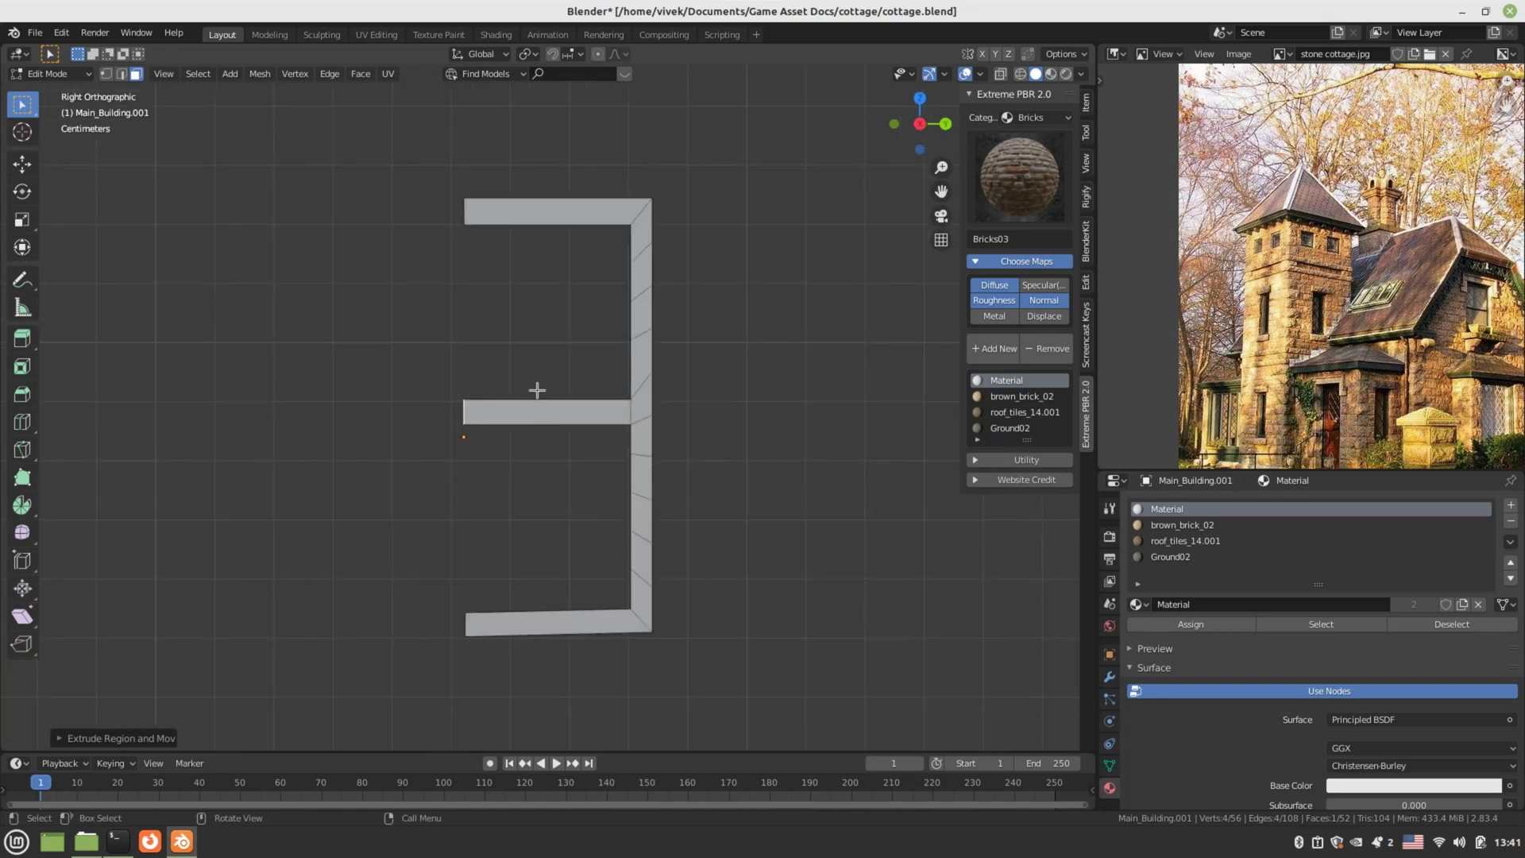
- Add one loop cut across the half frame's top bar and slide it close to the bar's centre end
middle_click_drag(535, 392, 566, 402, "shift")
key("KP_3")
scroll(535, 394, "up", 1)
key("ctrl+r")
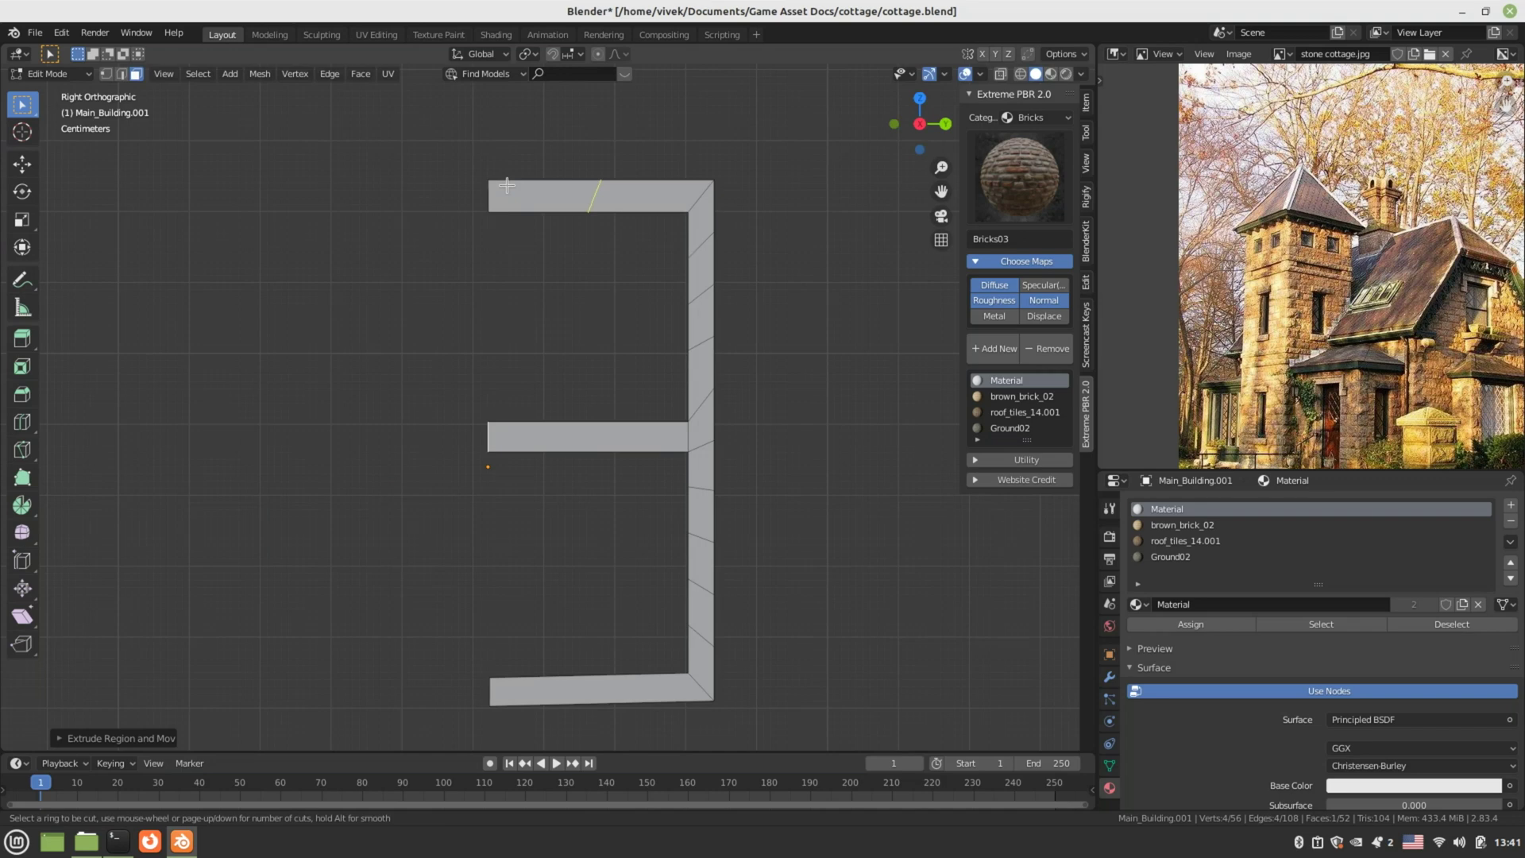
left_click(498, 187)
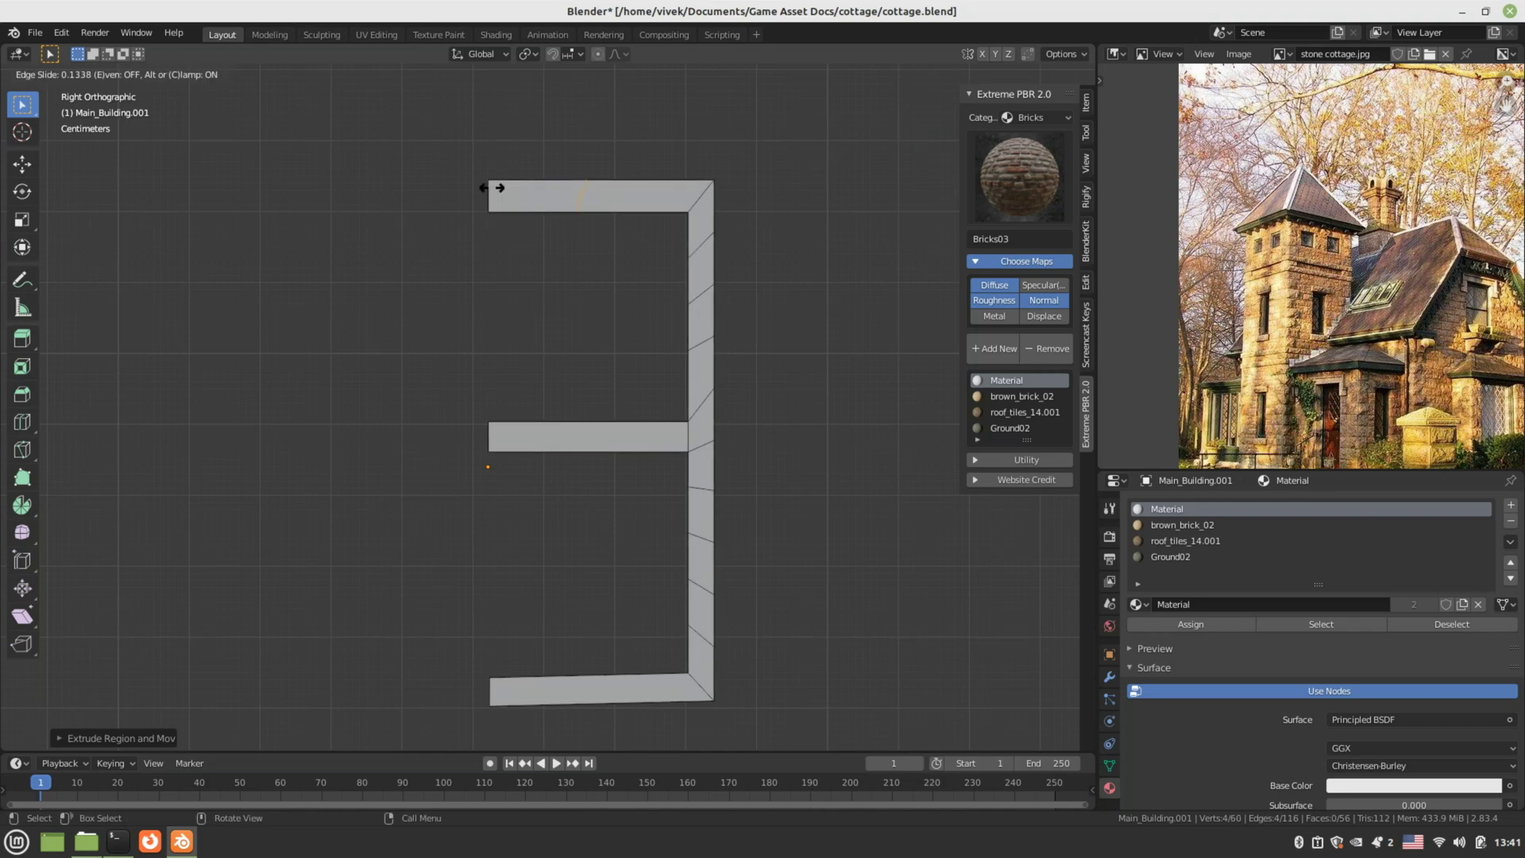
left_click(430, 217)
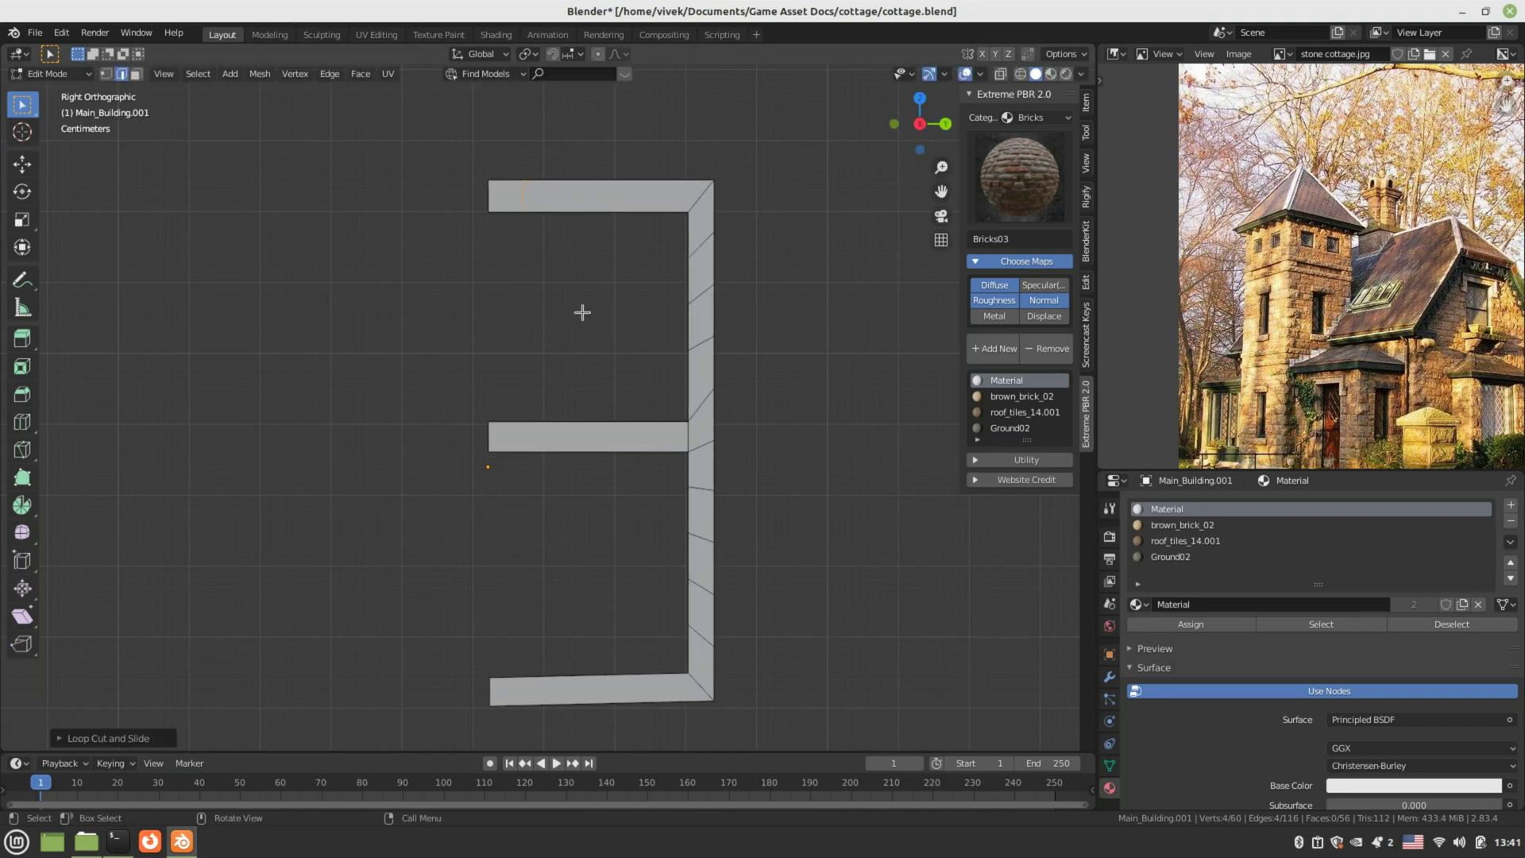
- Rotate the new edge loop until it is vertical and move it about 0.02 m along global Y towards the centre end
key("r")
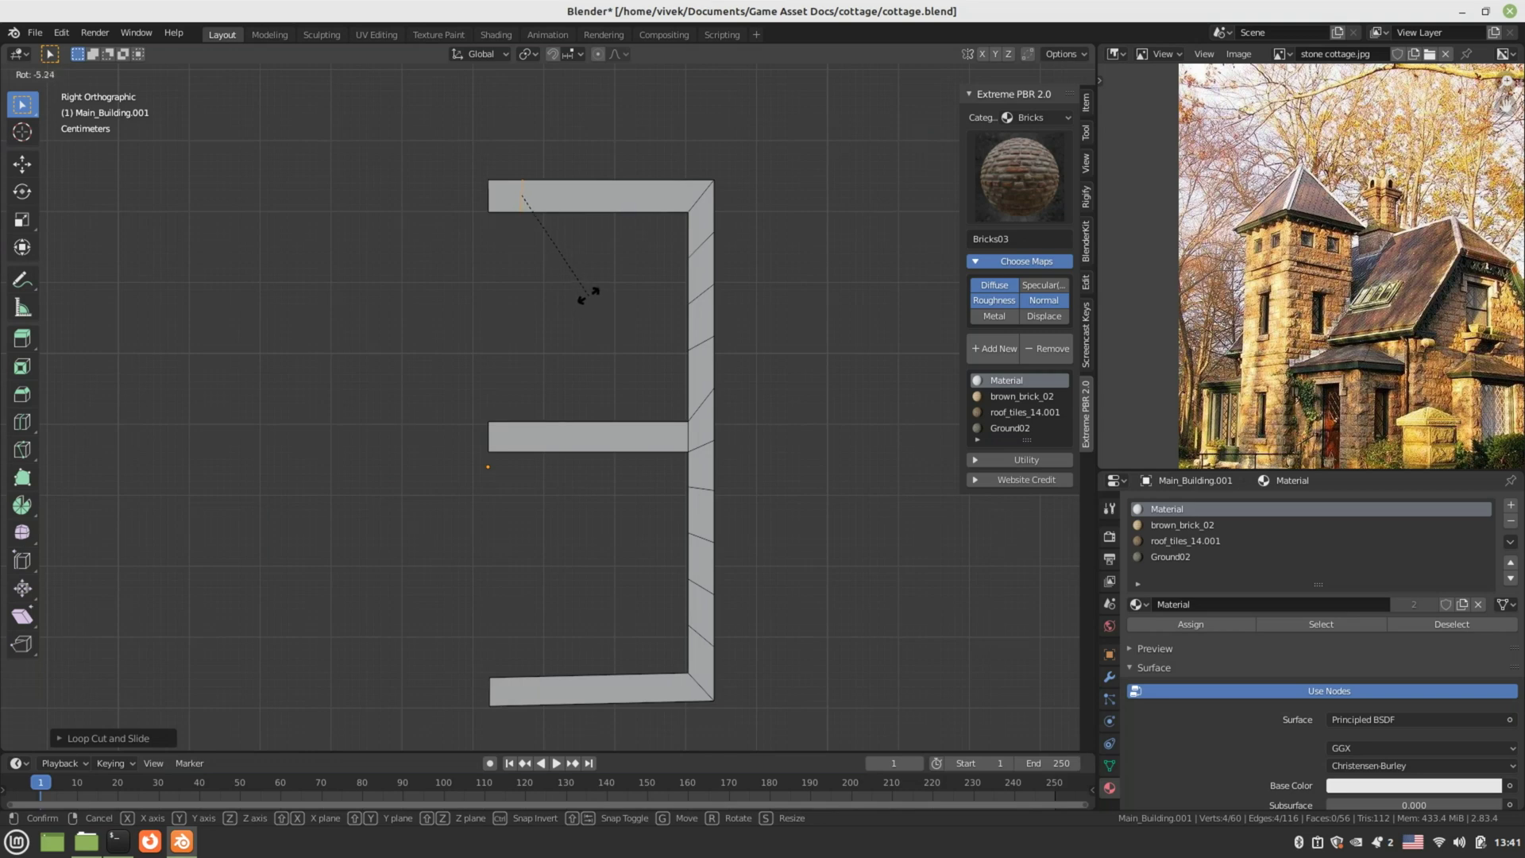
left_click(589, 293)
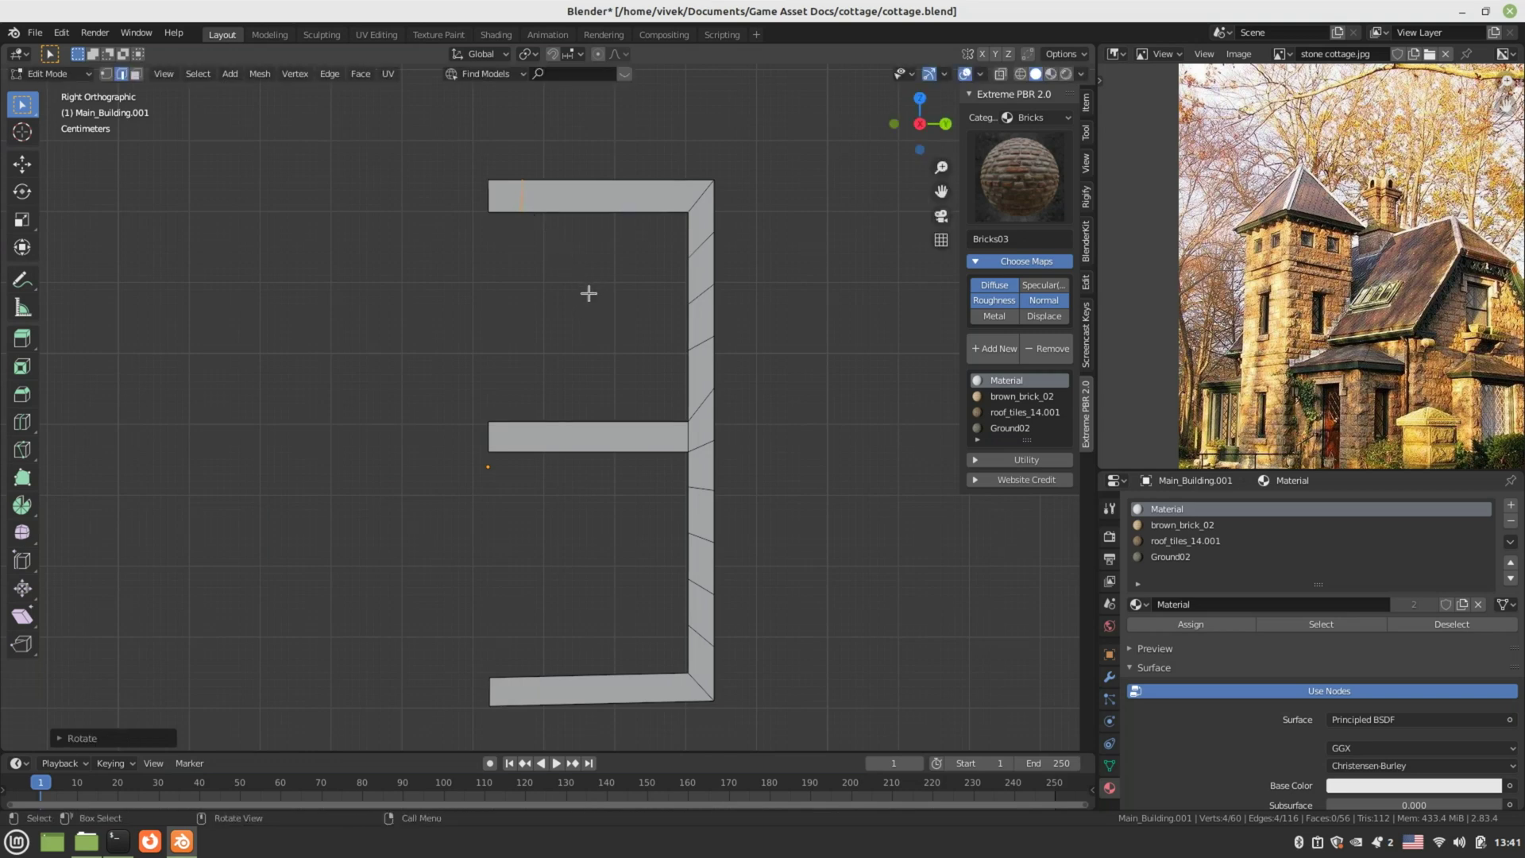
key("g")
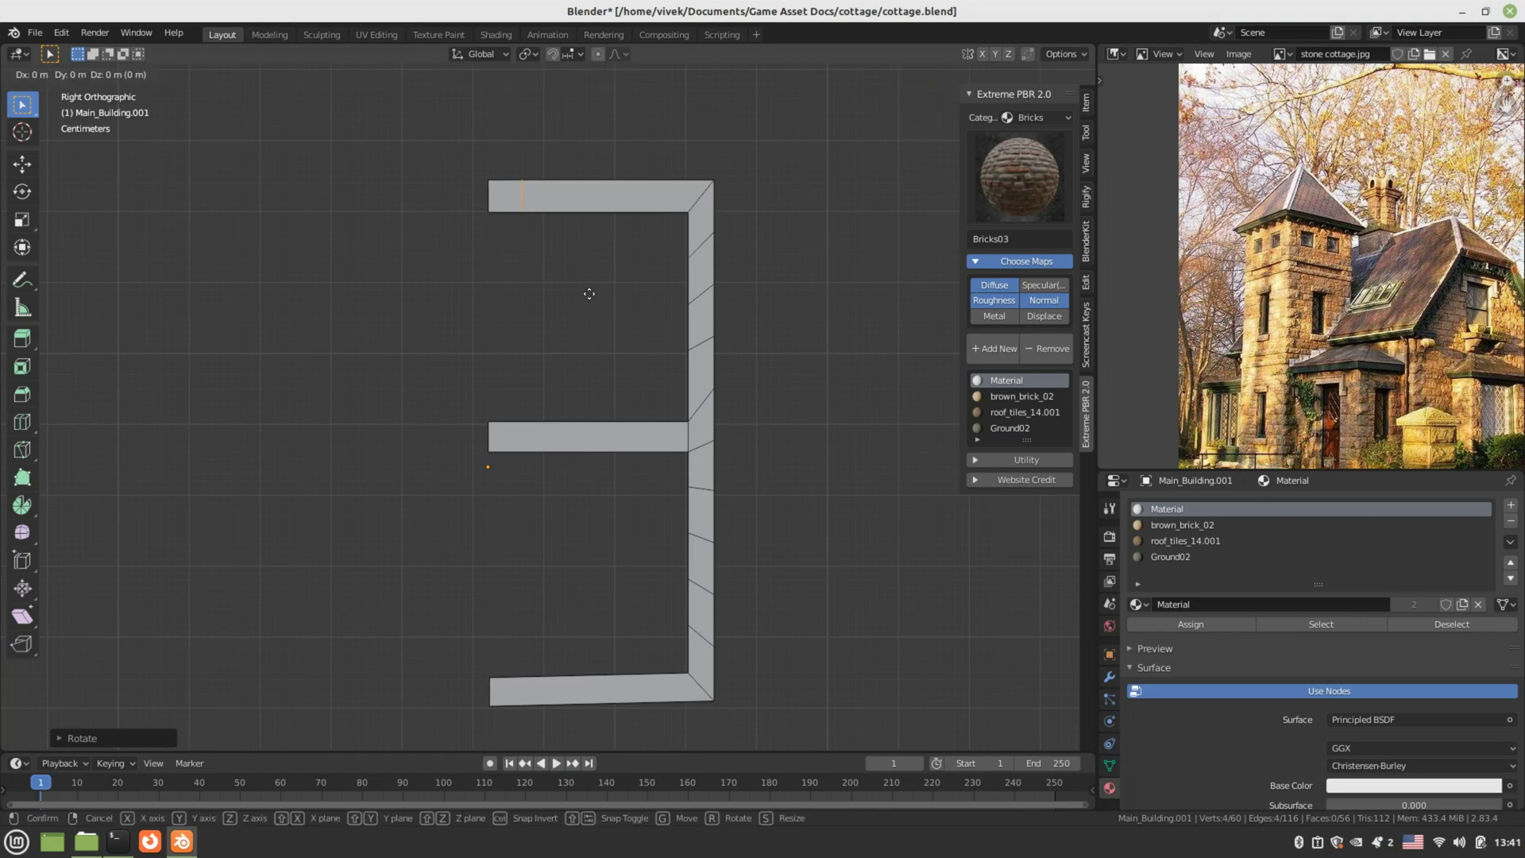
key("y")
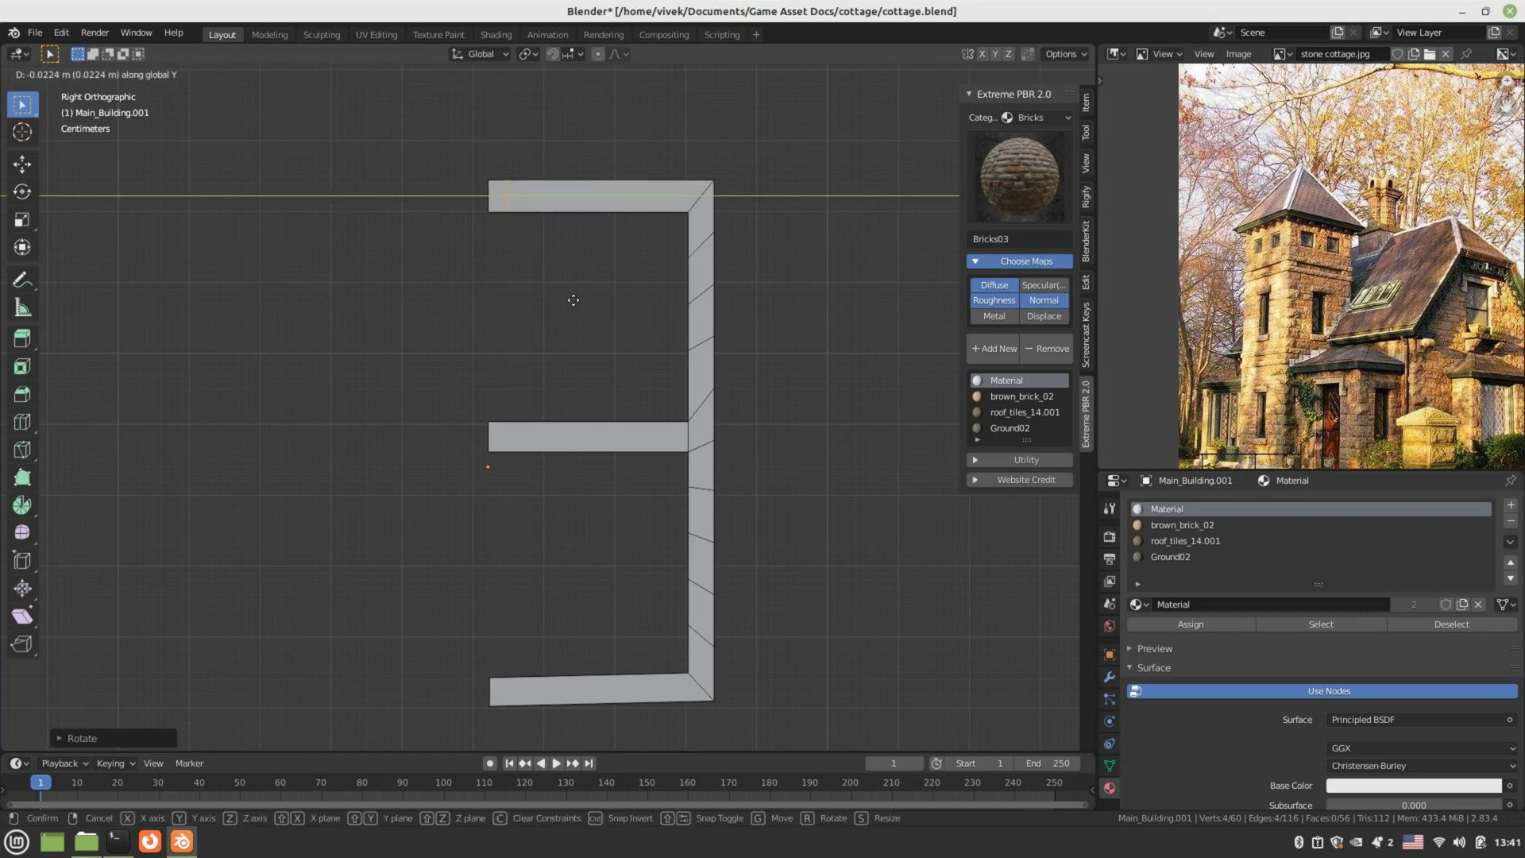
left_click(573, 300)
- Extrude the small underside face at the top bar's centre end about 0.69 m down to the bottom bar, forming the centre upright
middle_click_drag(572, 300, 564, 405)
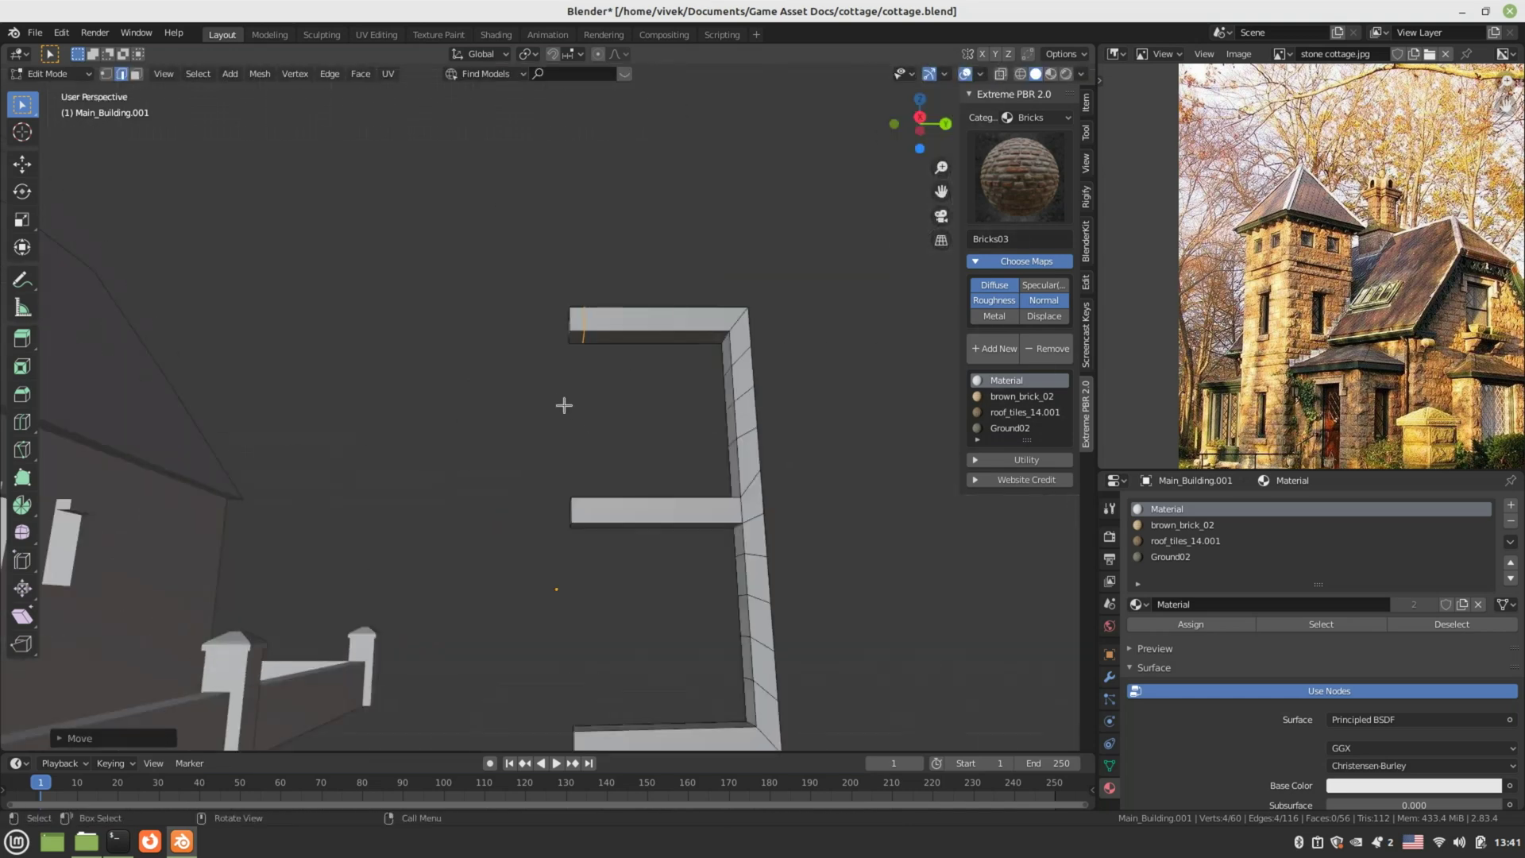
key("3")
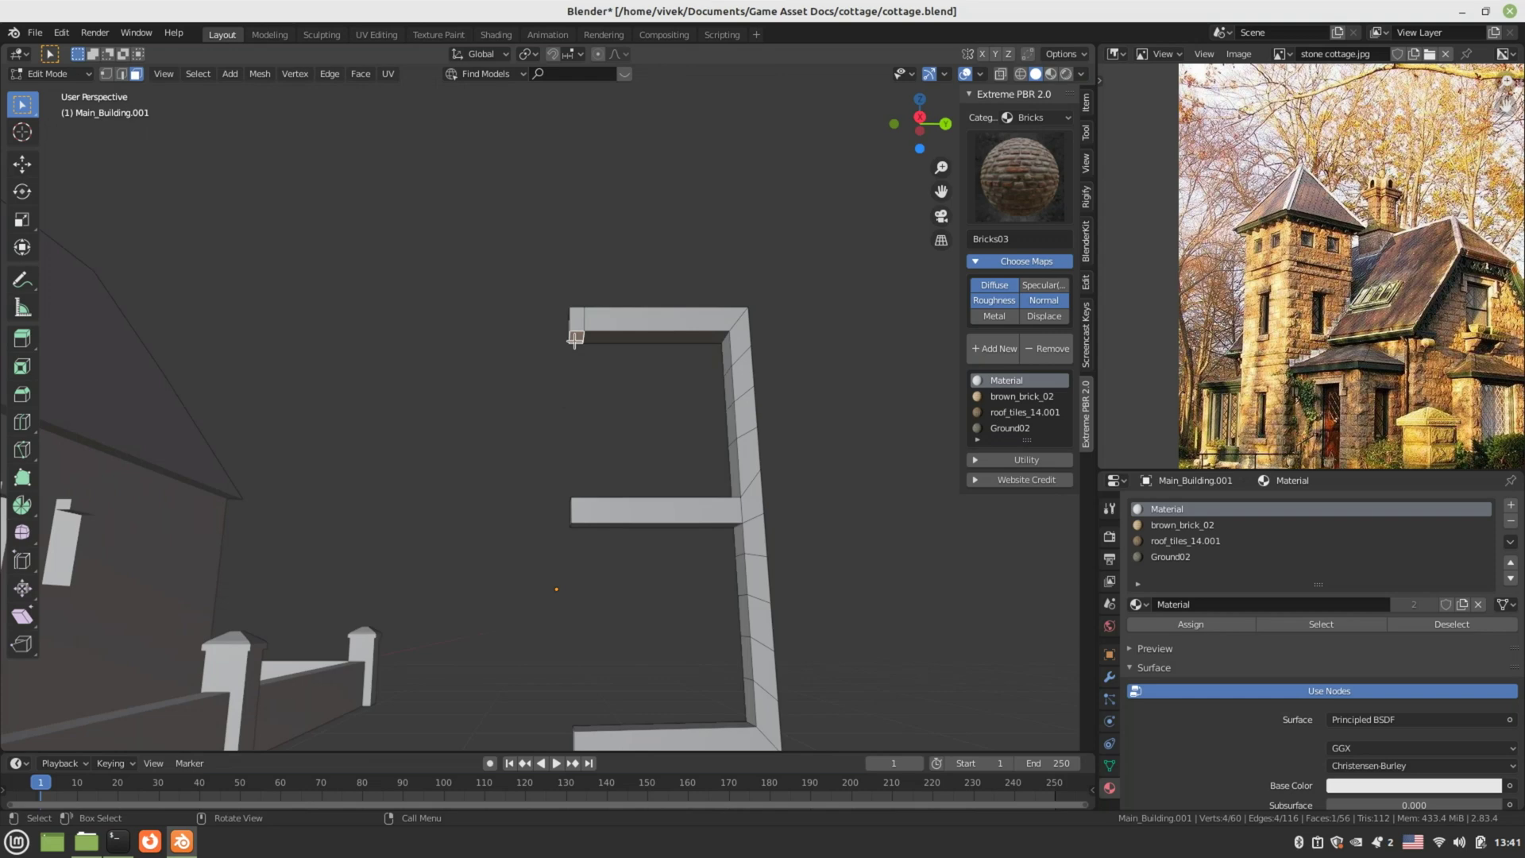
key("KP_3")
scroll(648, 509, "up", 2)
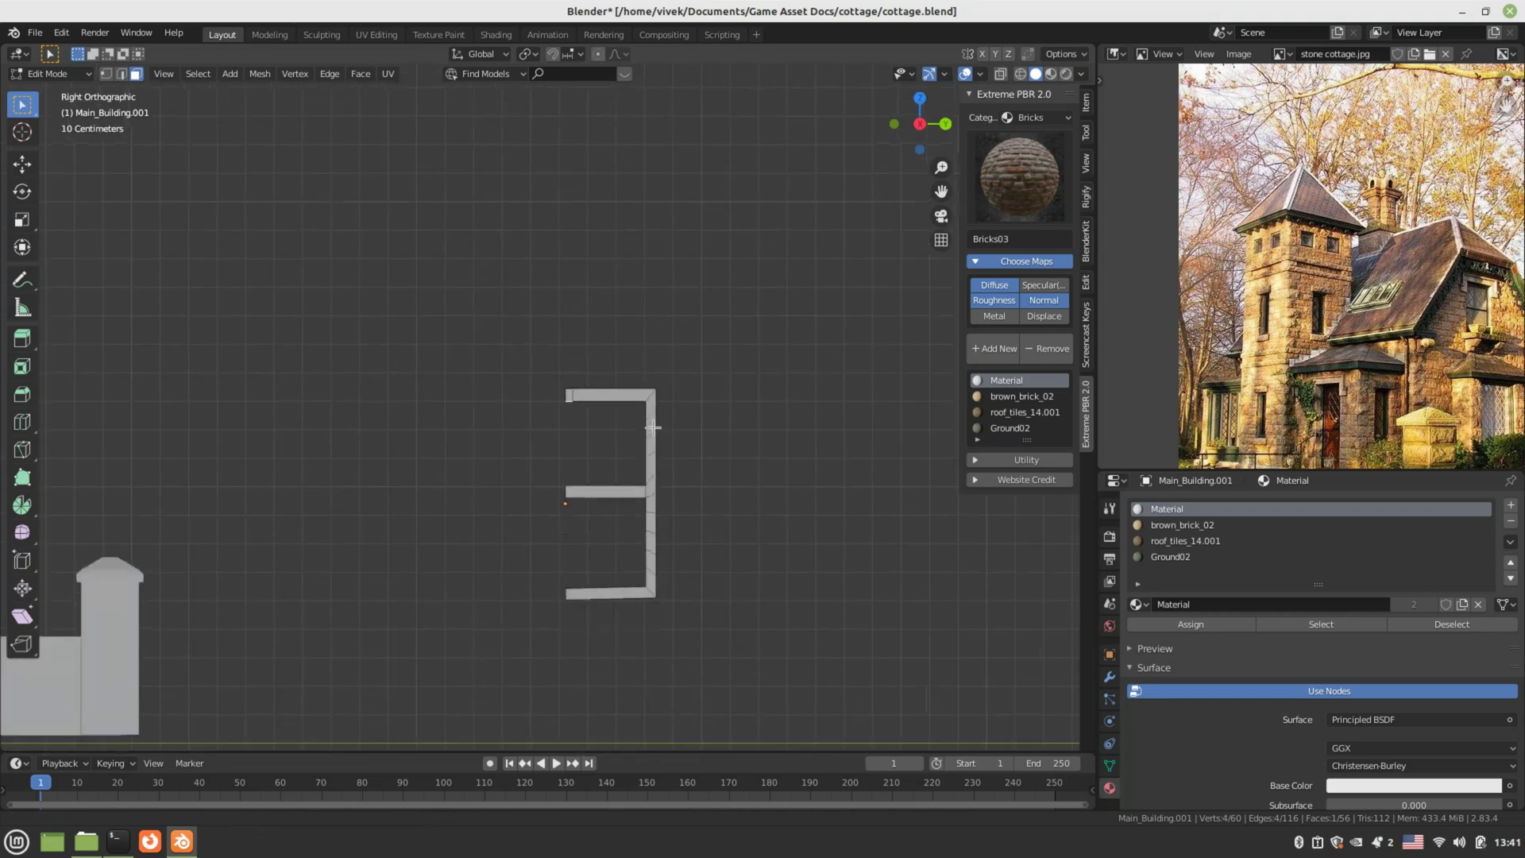
middle_click_drag(648, 508, 662, 378, "shift")
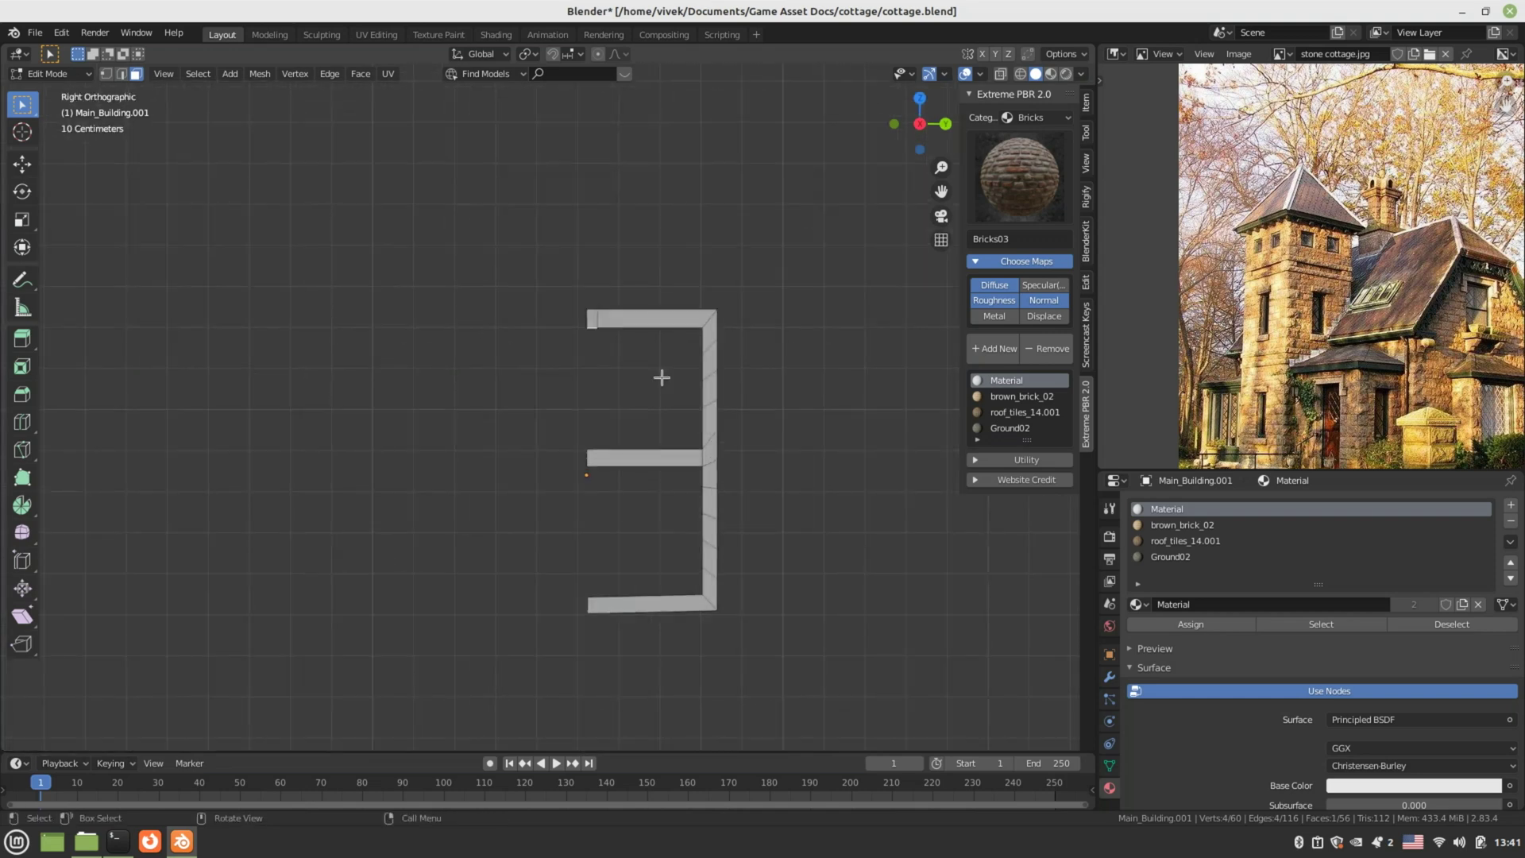
scroll(661, 378, "down", 5)
key("e")
scroll(662, 377, "up", 4)
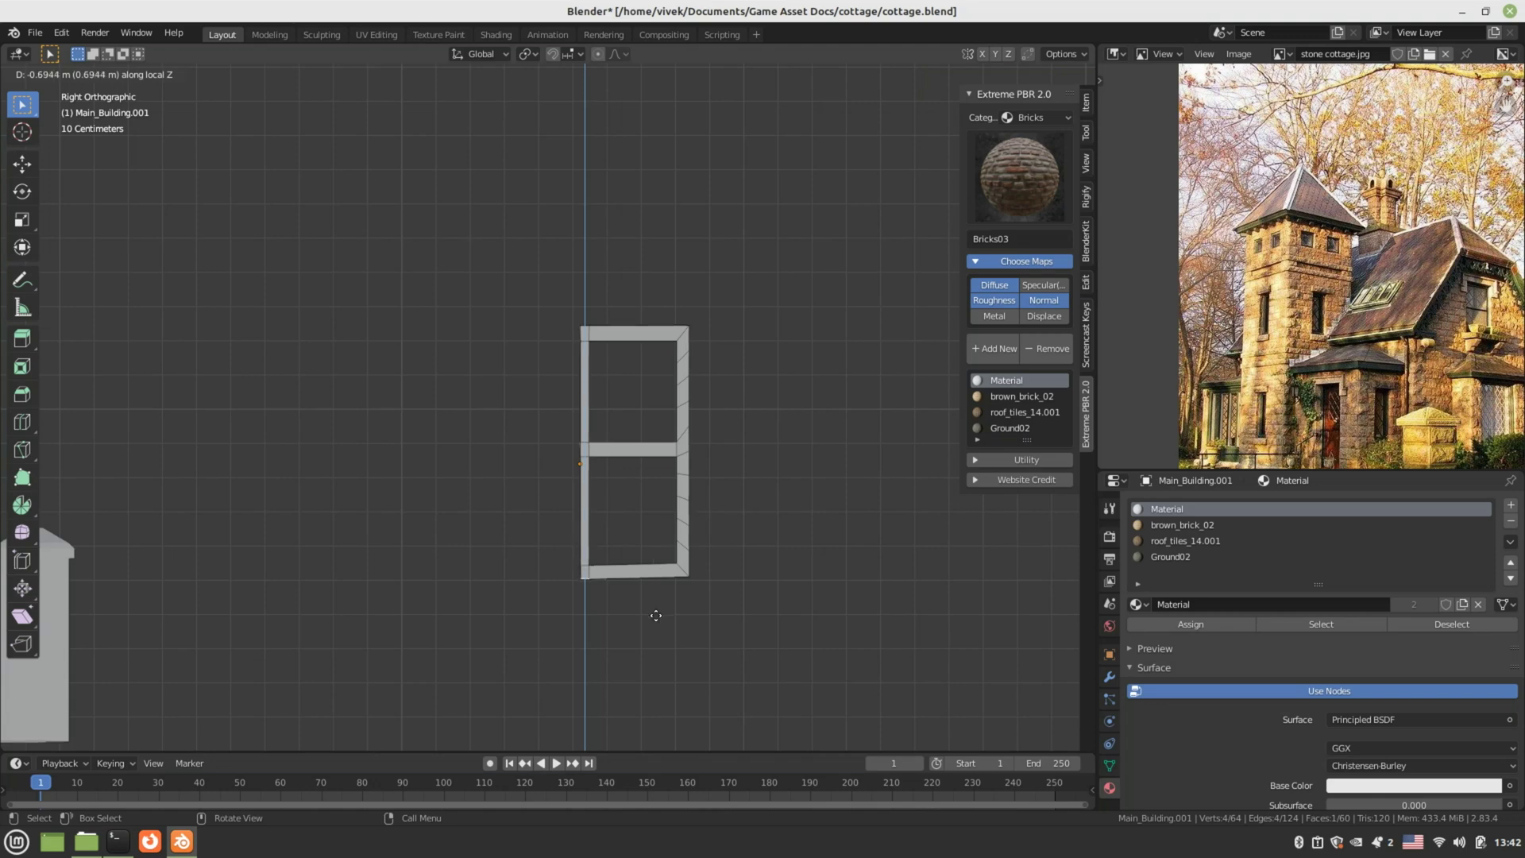
left_click(656, 616)
- Delete the centre upright's outward face along the mirror plane and the crossbar's hidden end face behind it
key("Tab")
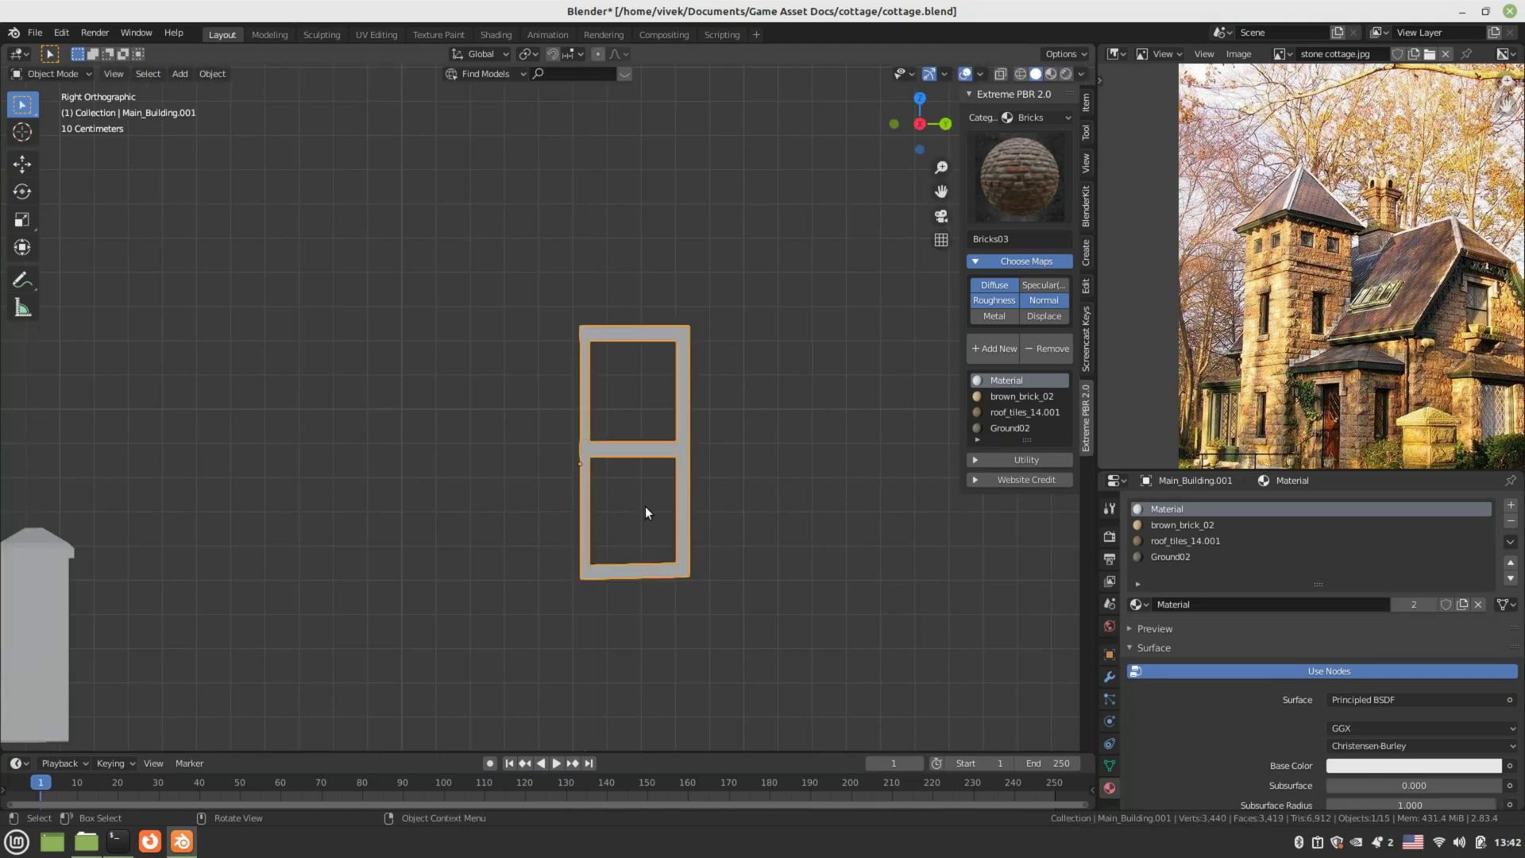
middle_click_drag(645, 507, 635, 444)
key("Tab")
left_click(656, 459)
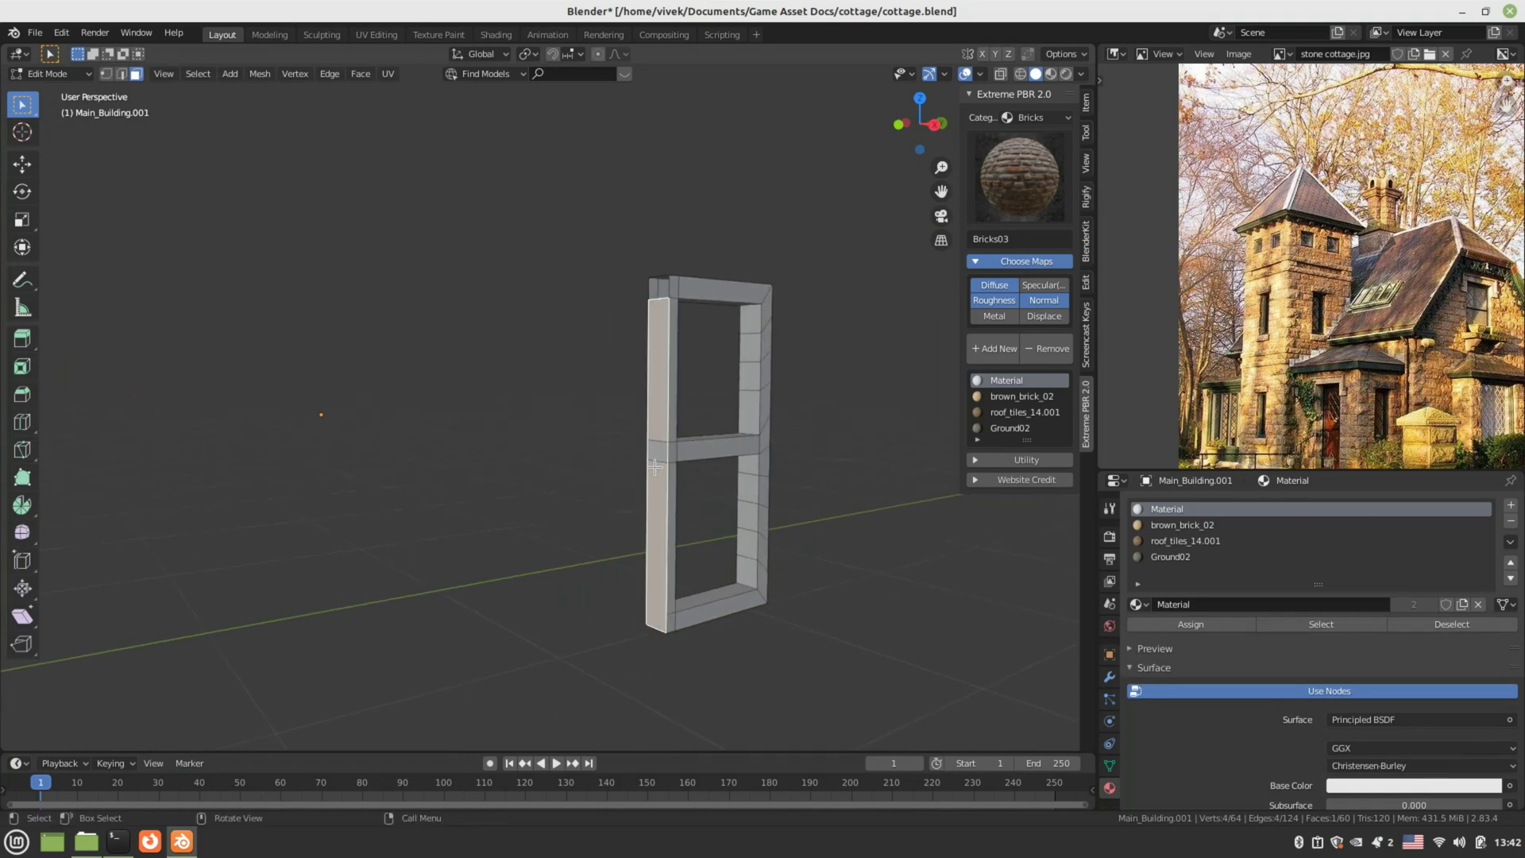
key("x")
left_click(655, 466)
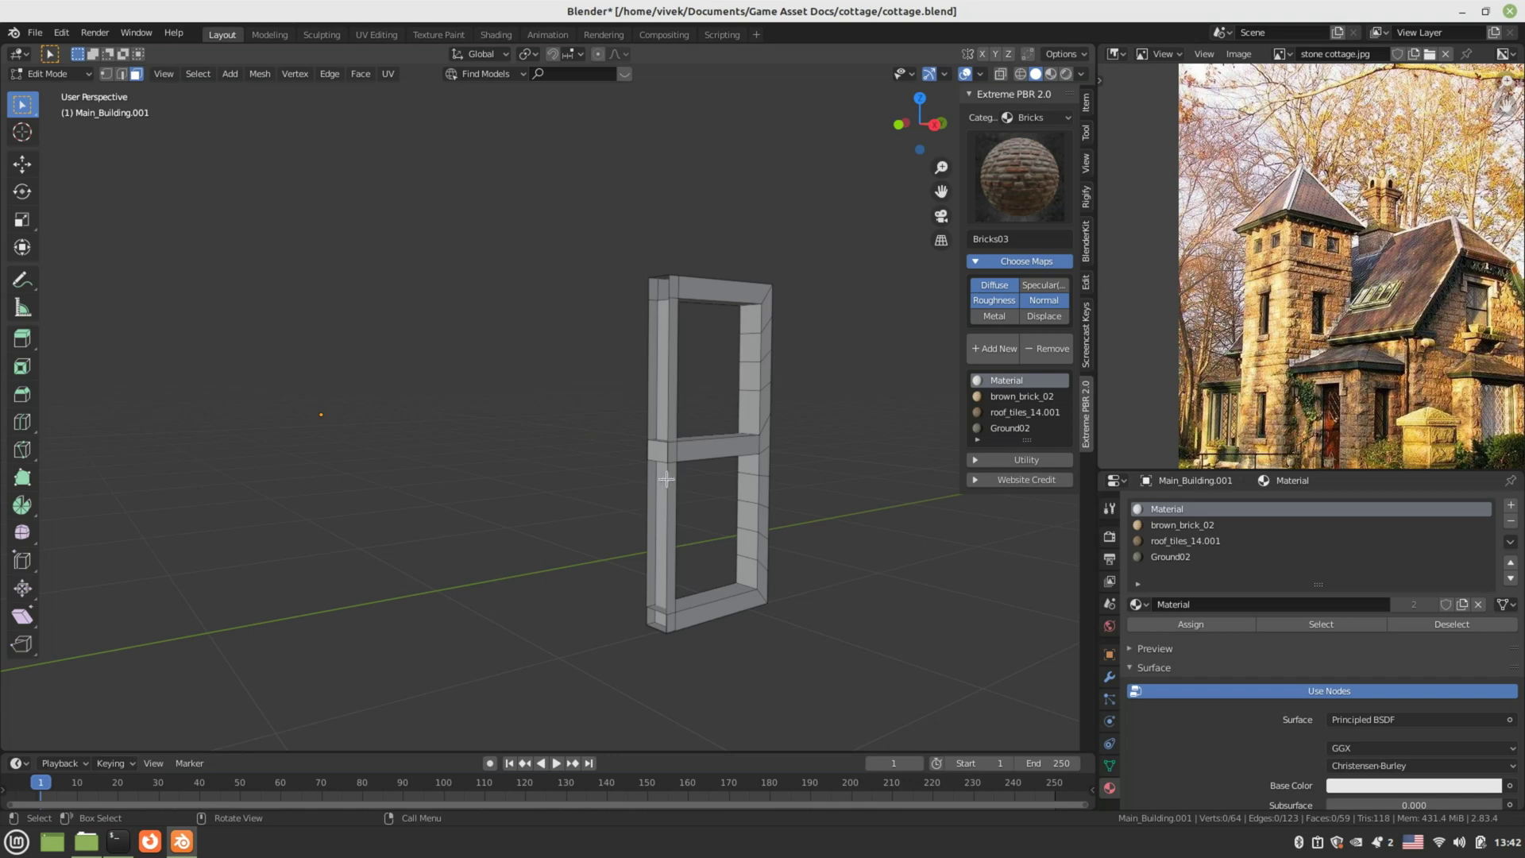
left_click(656, 450)
key("x")
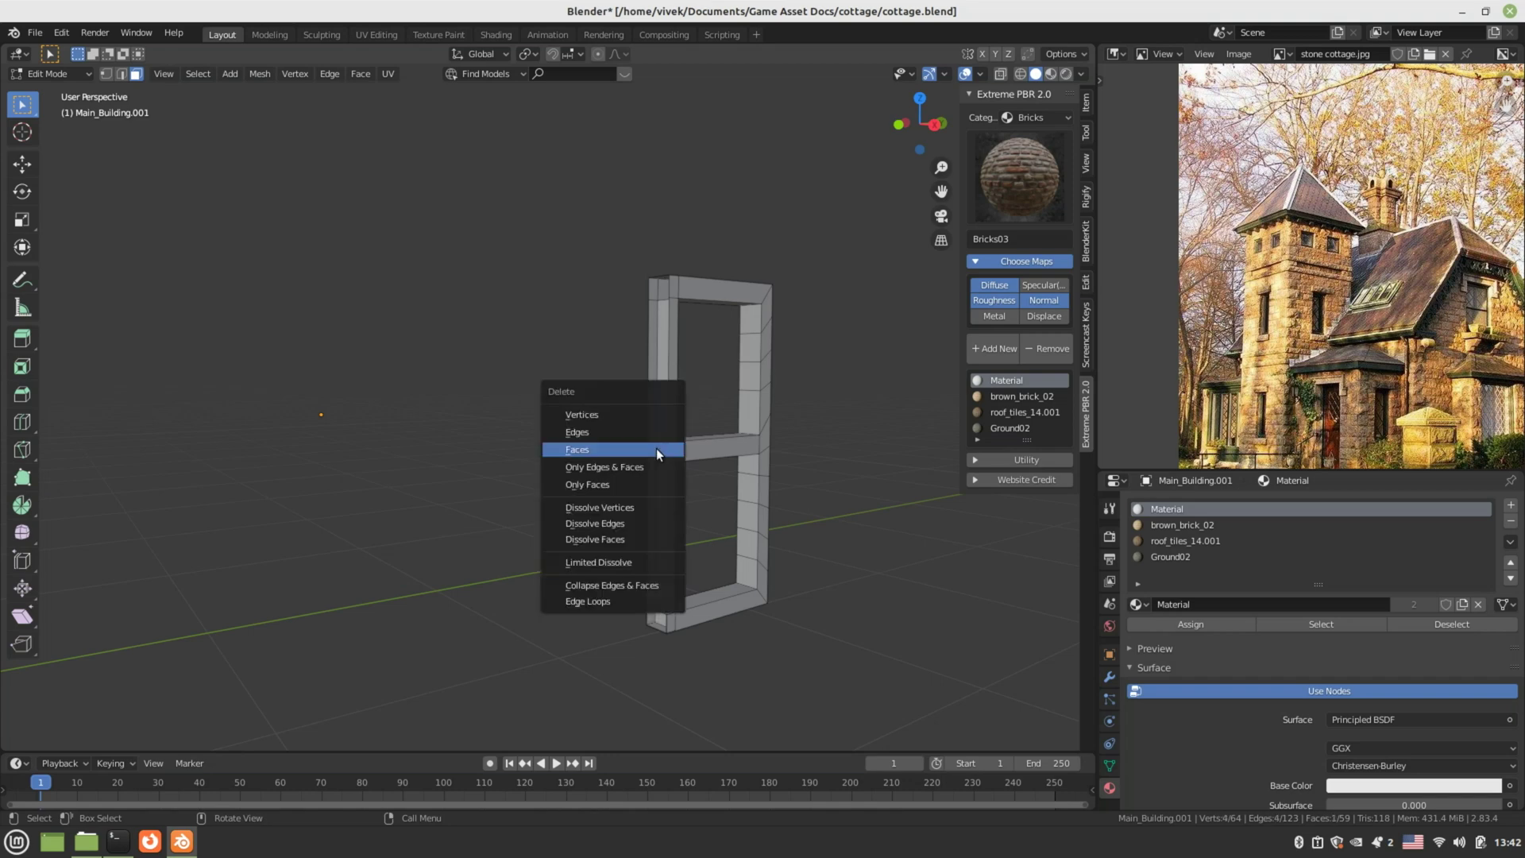
left_click(656, 448)
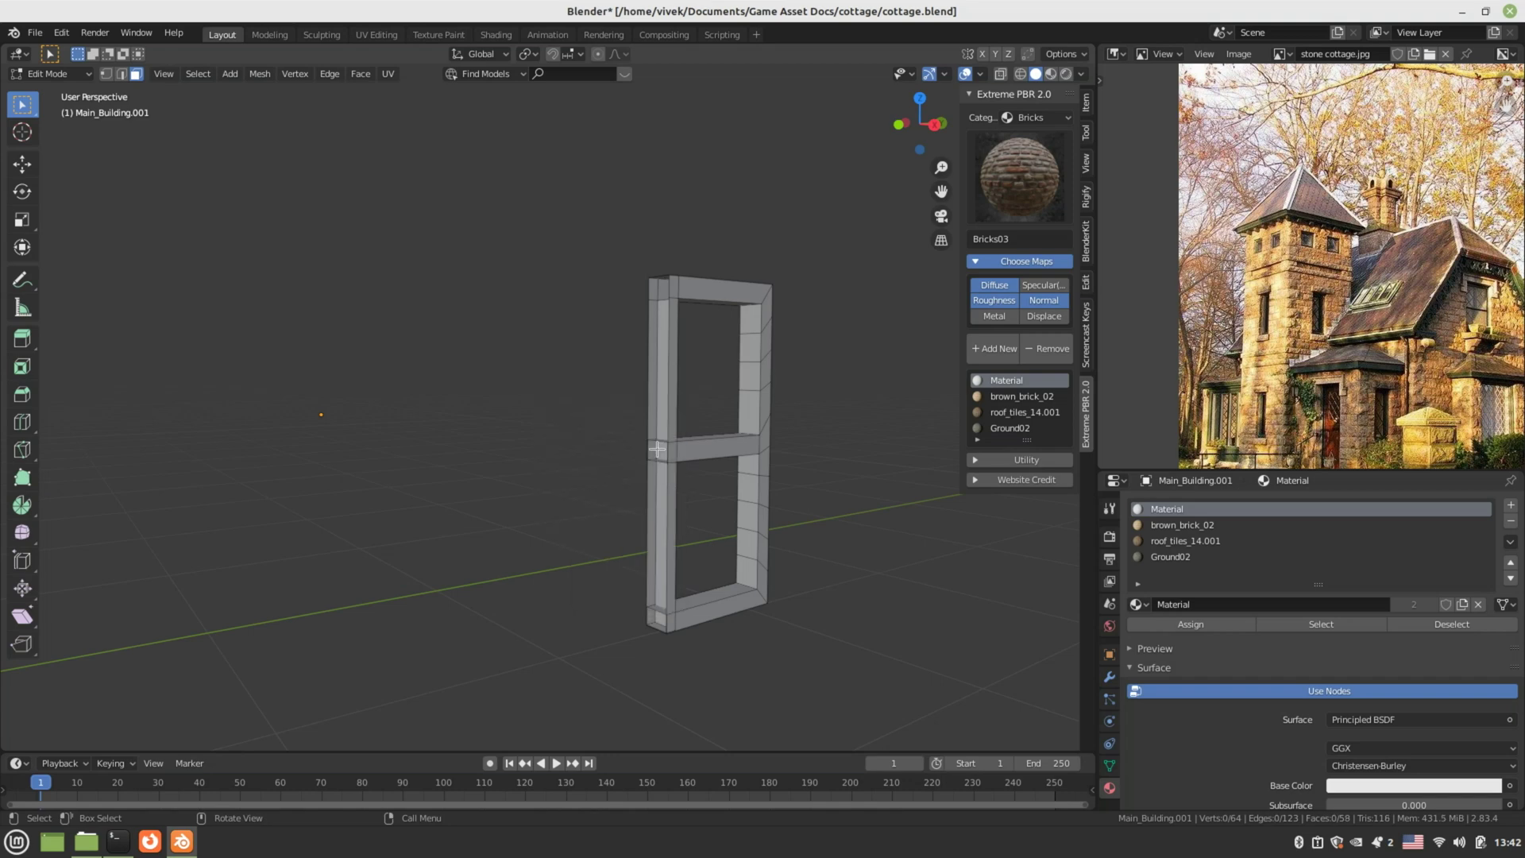
left_click(659, 611)
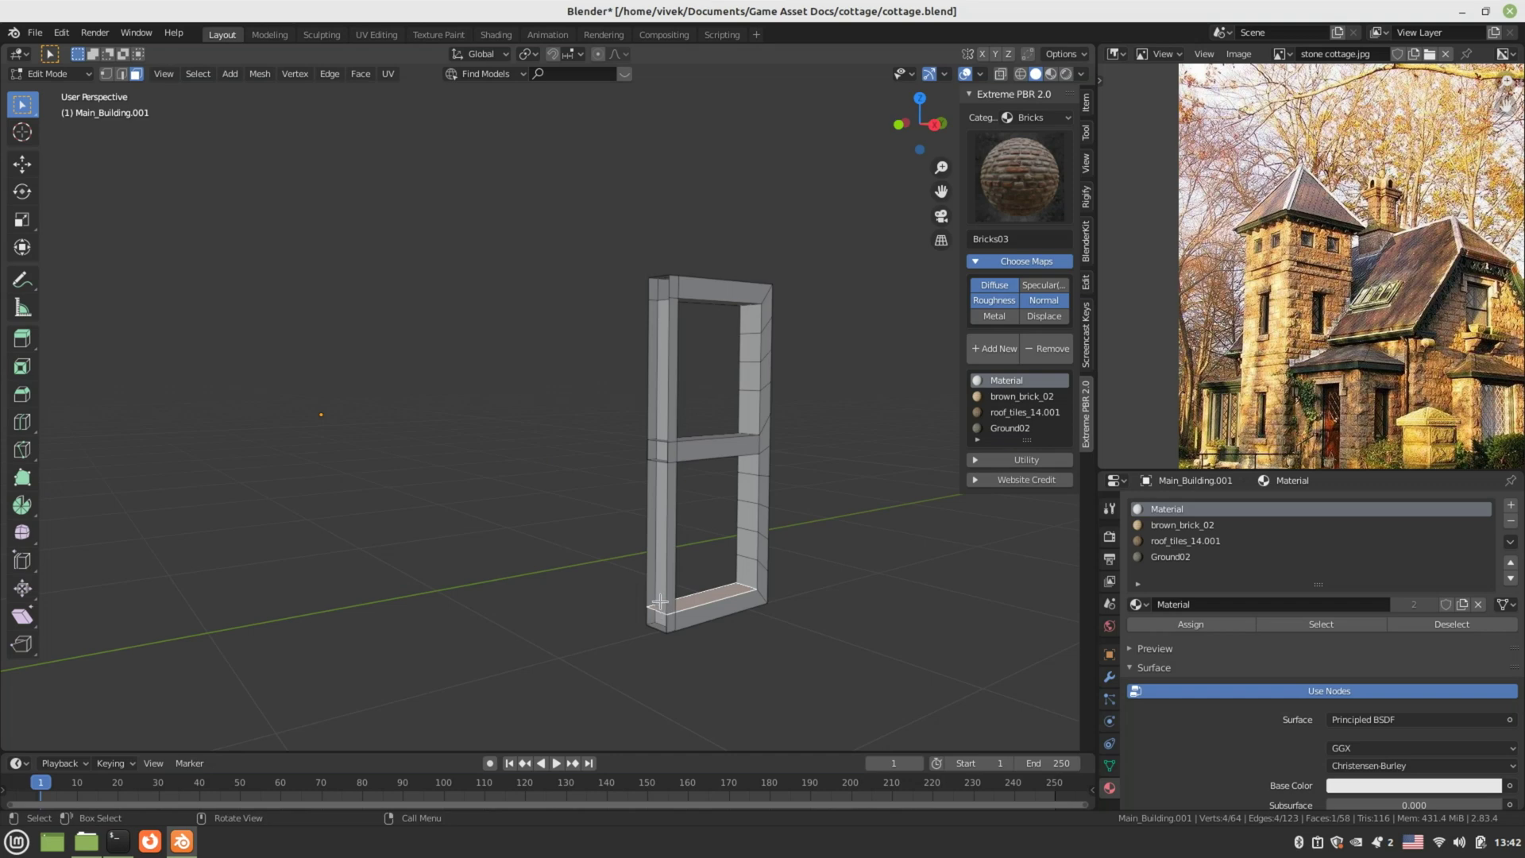
left_click(659, 284)
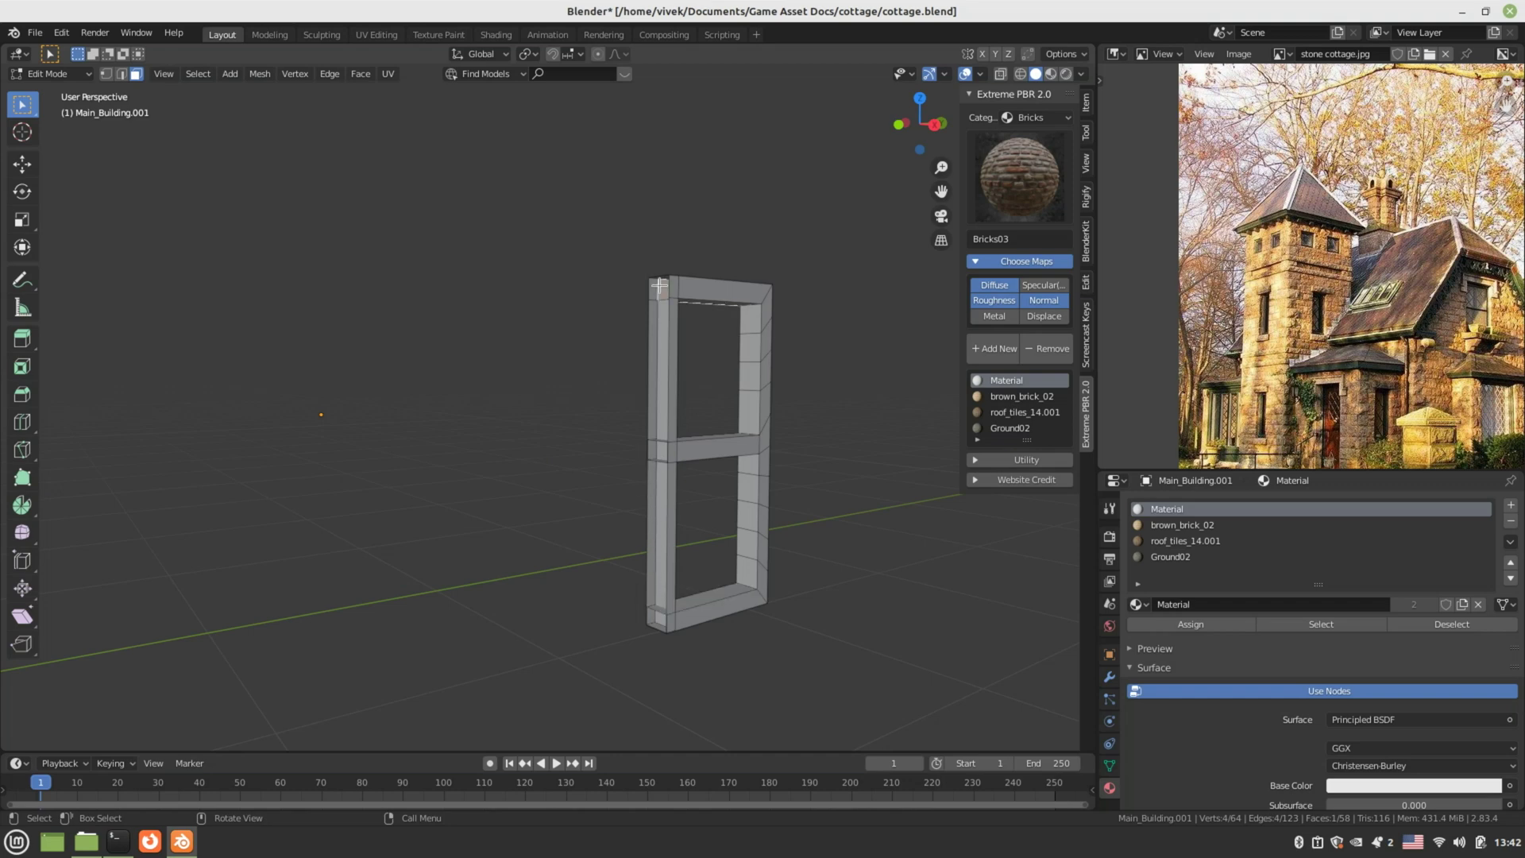
- Return to Object Mode and add a Mirror modifier to the half window frame
key("Tab")
middle_click_drag(660, 285, 1023, 561)
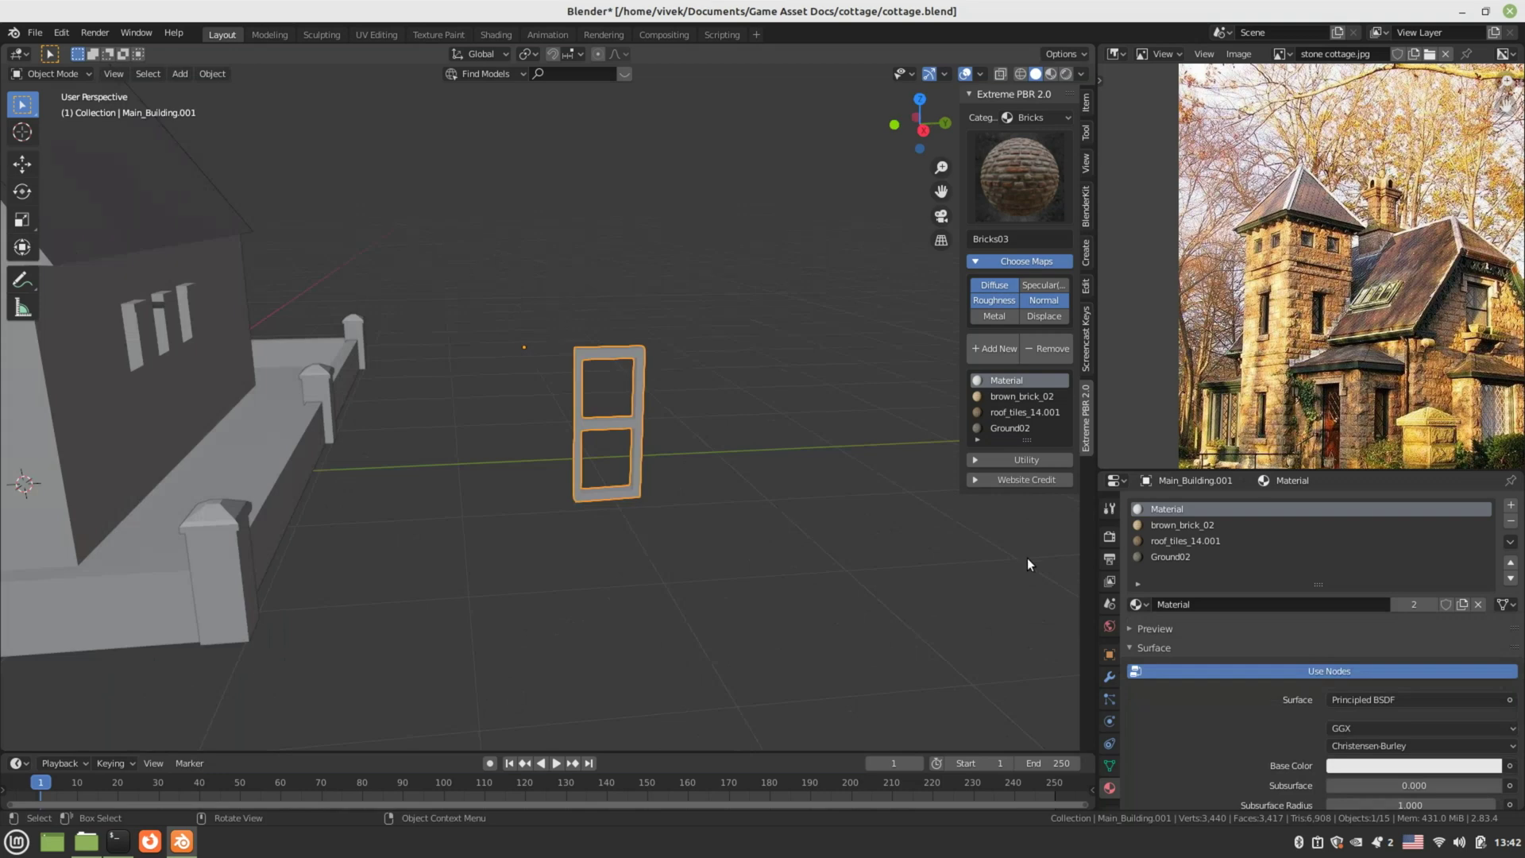
left_click(1110, 678)
left_click(1160, 506)
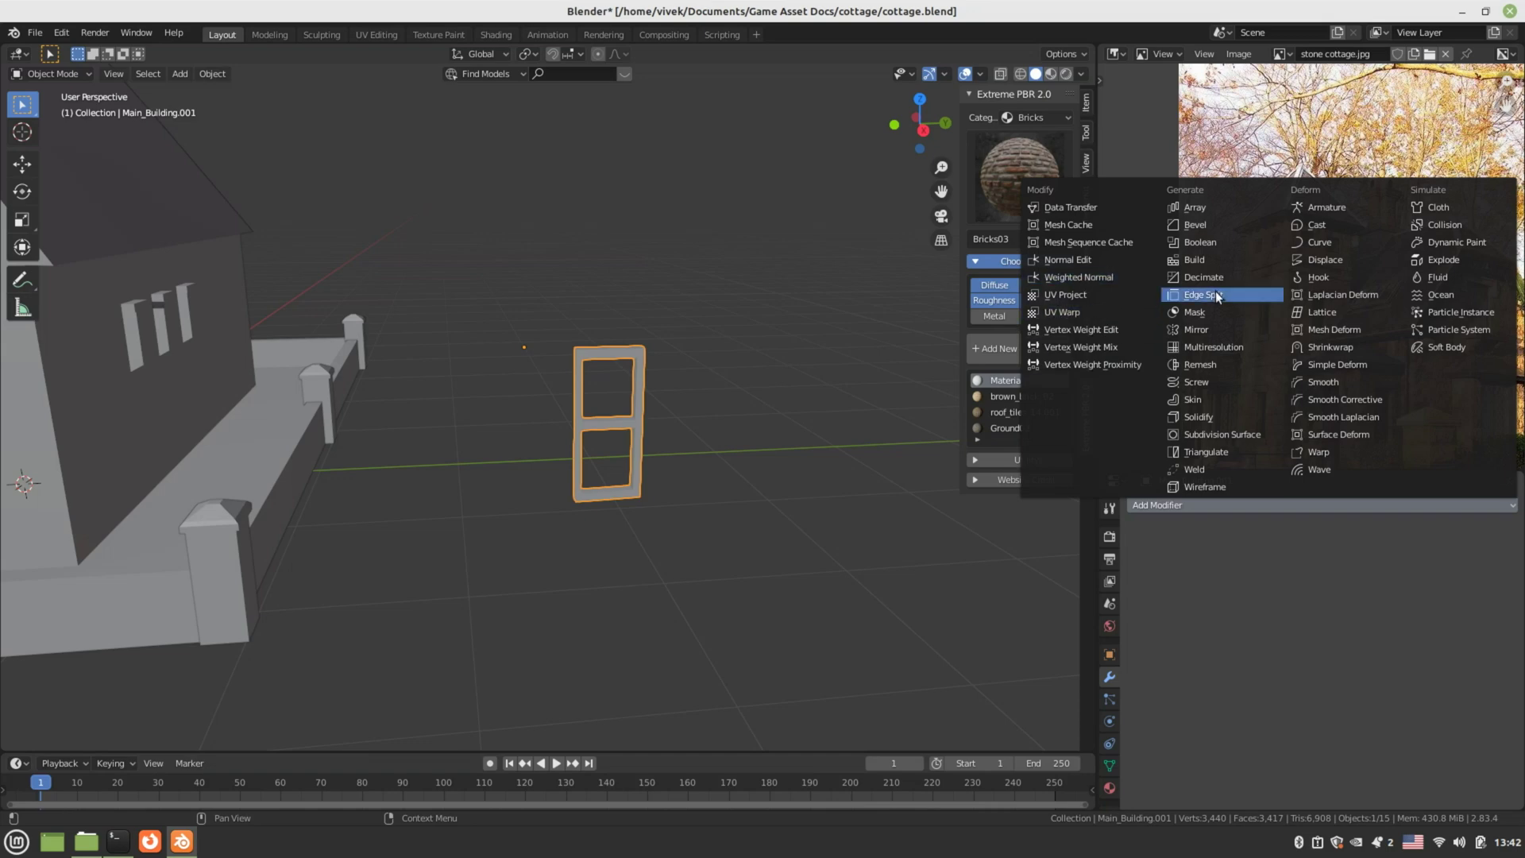
left_click(1203, 329)
- Mirror the frame on the Y axis only, with Clipping enabled, and apply the modifier
middle_click_drag(612, 517, 629, 520)
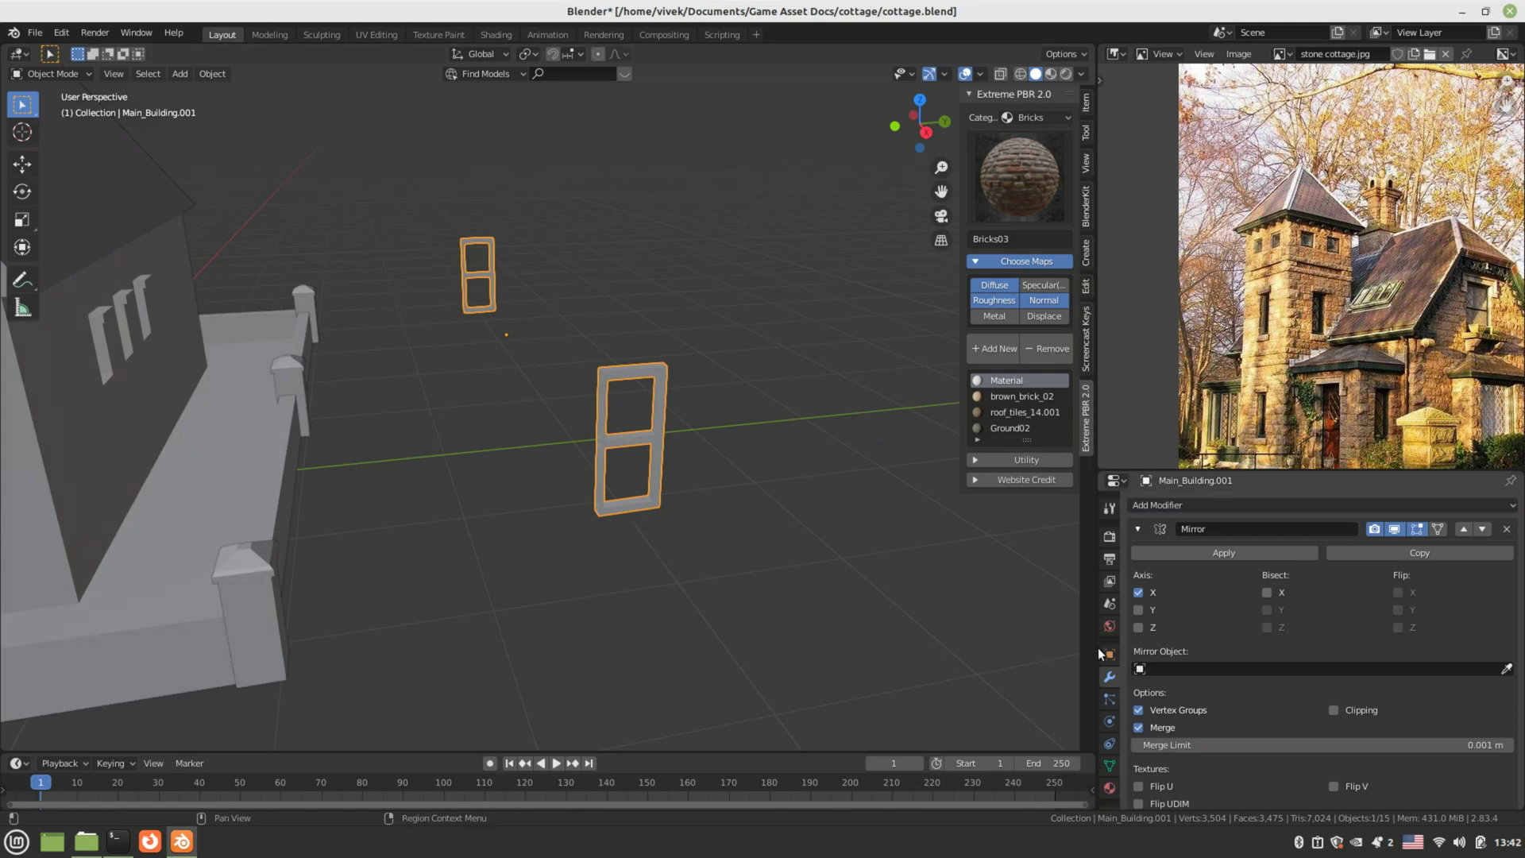
left_click(1140, 609)
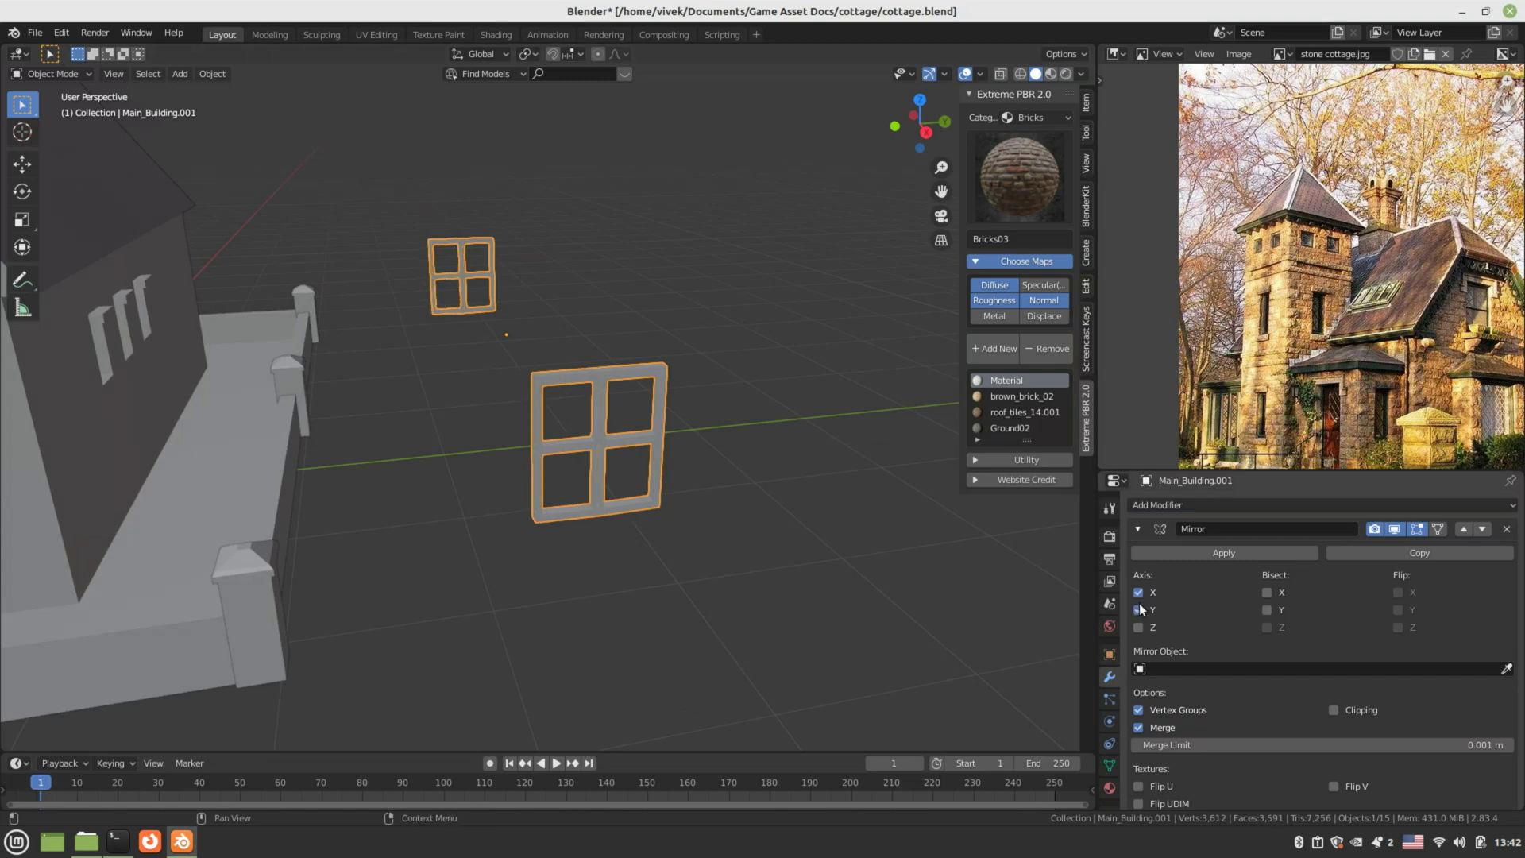
left_click(1139, 594)
left_click(1334, 710)
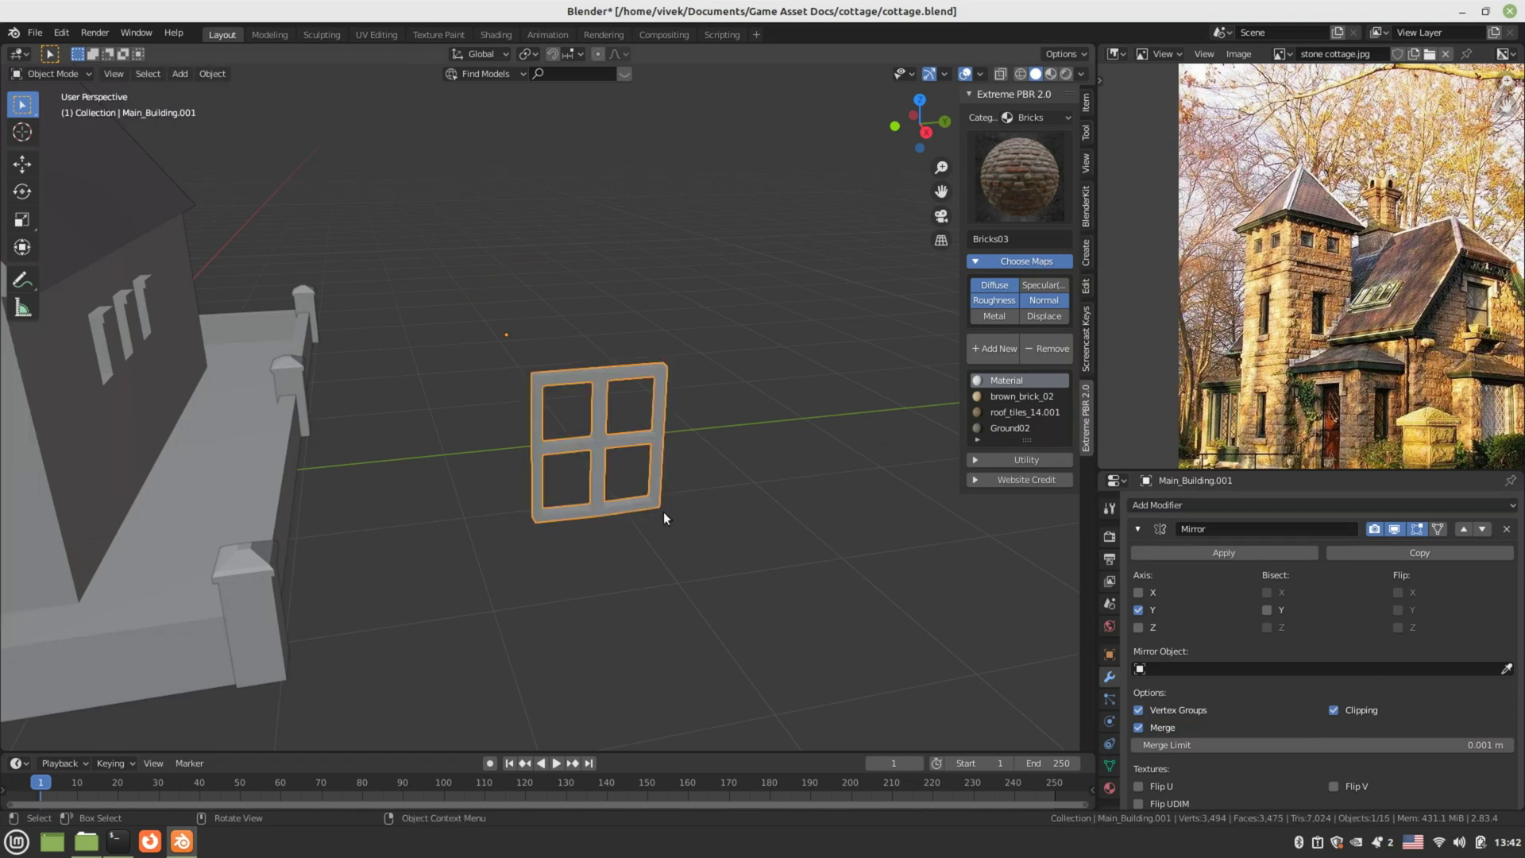
middle_click_drag(664, 511, 604, 517)
left_click(1260, 554)
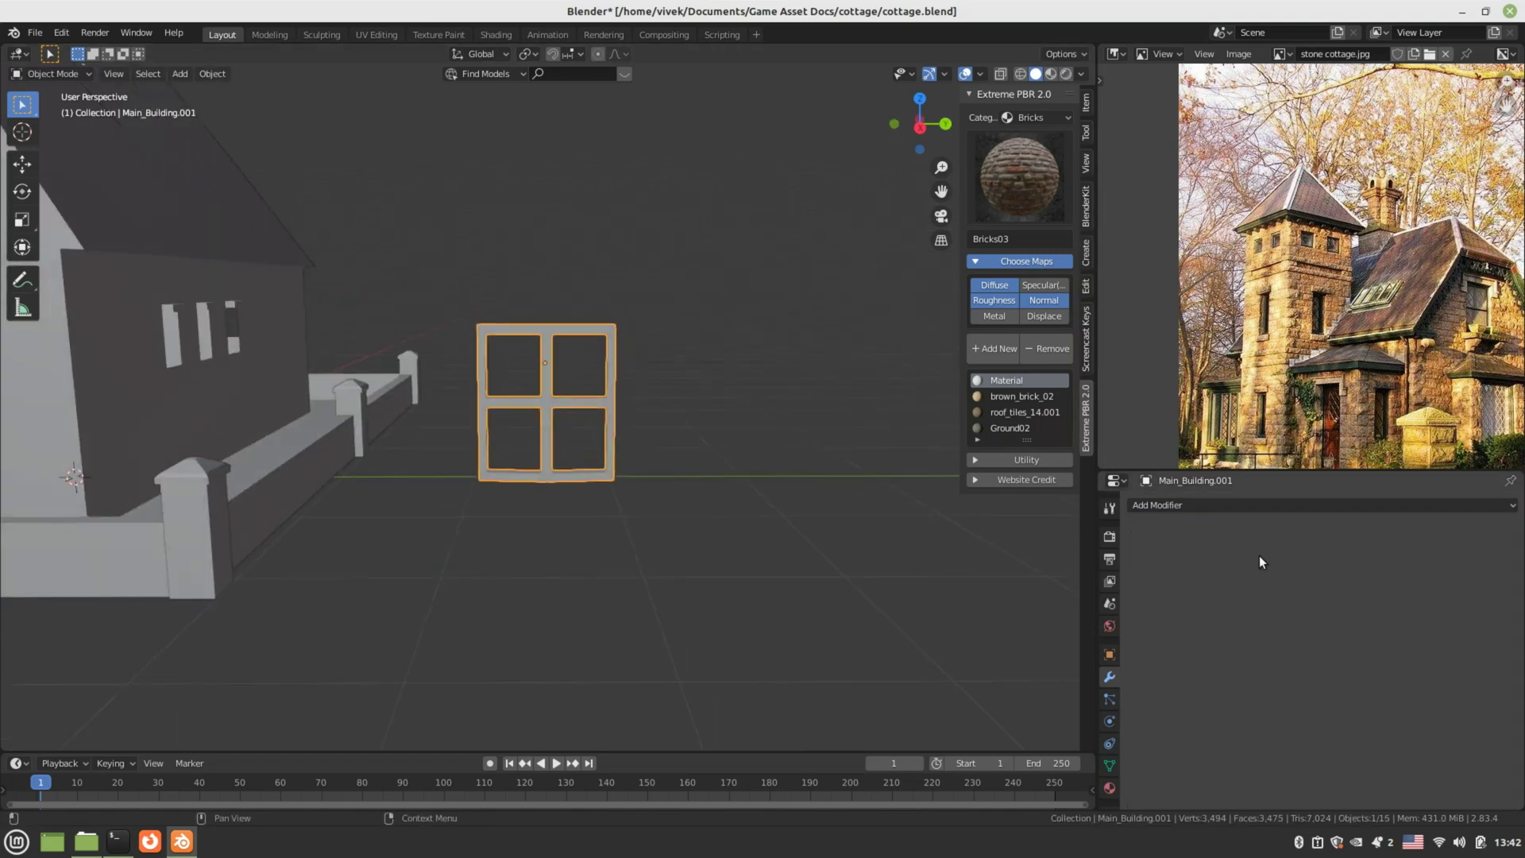
- Choose the Wood20 preset from the Extreme PBR Wood category while the window frame's material settings are shown
middle_click_drag(524, 516, 536, 518, "alt")
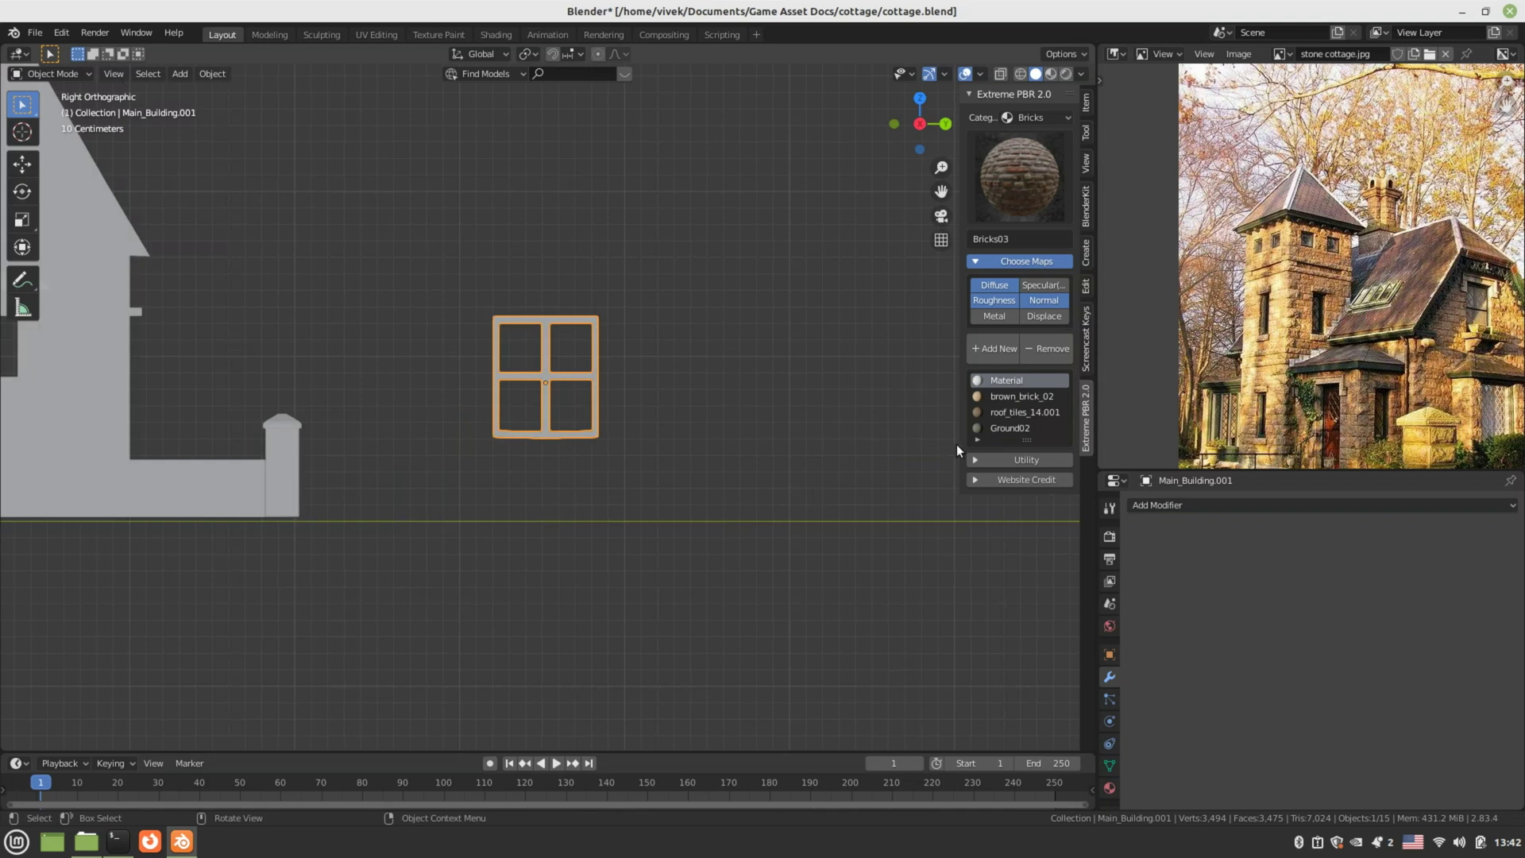
left_click(1110, 508)
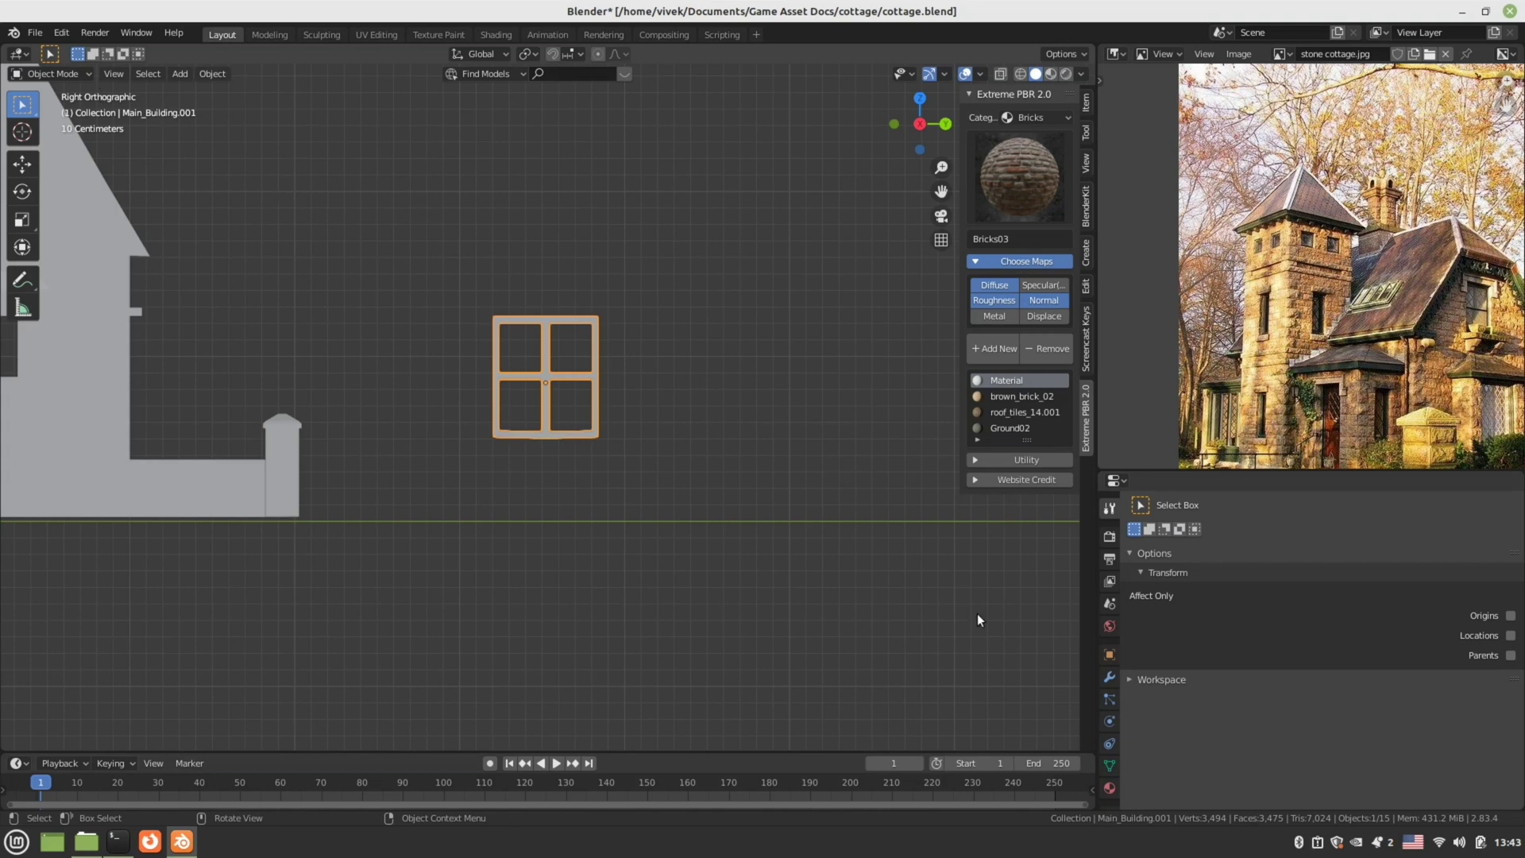
left_click(1110, 788)
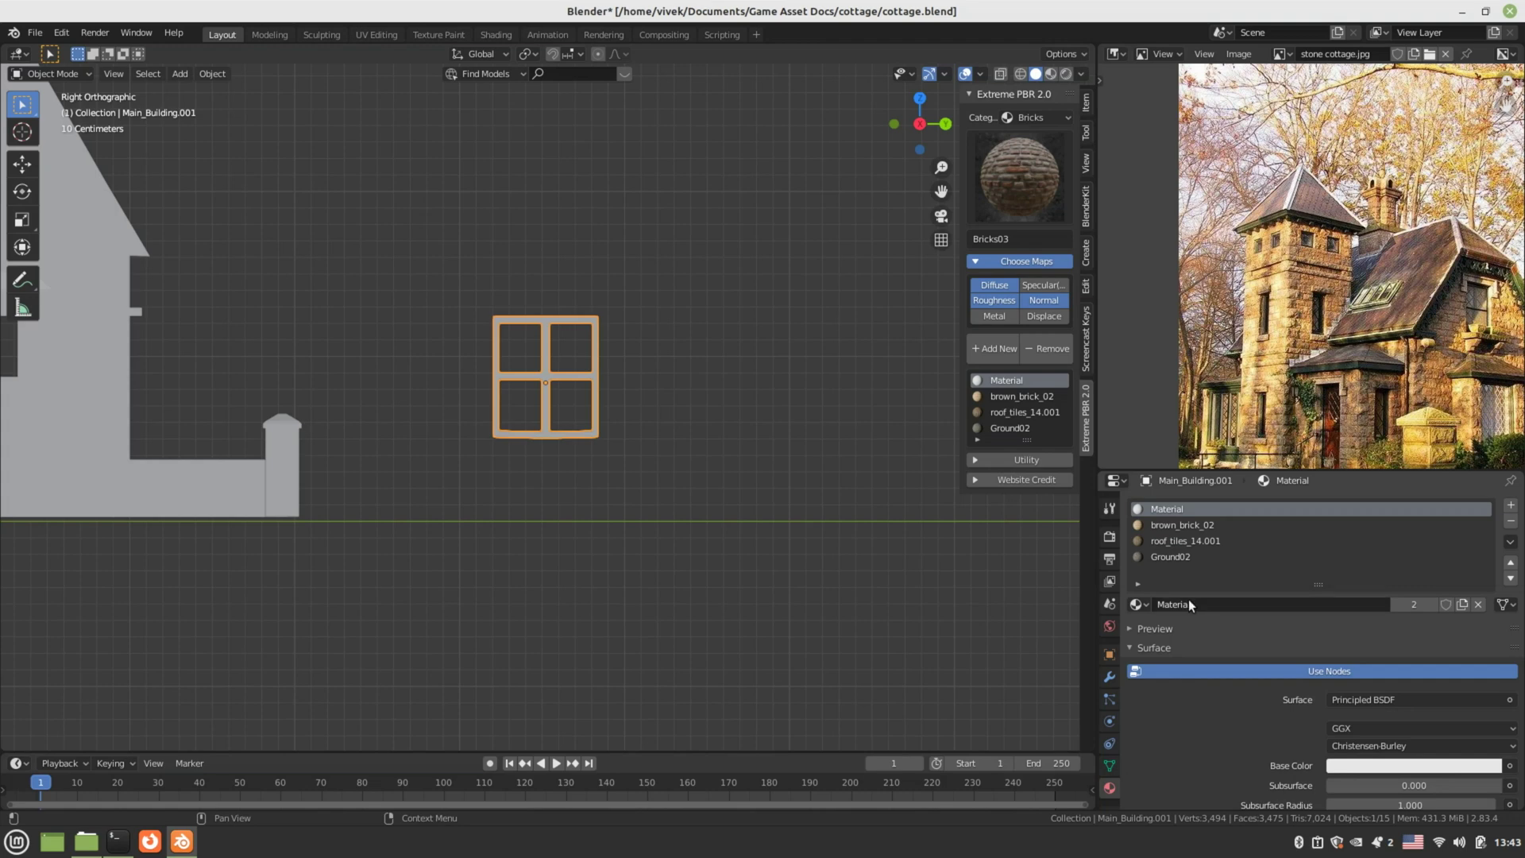
left_click(1007, 117)
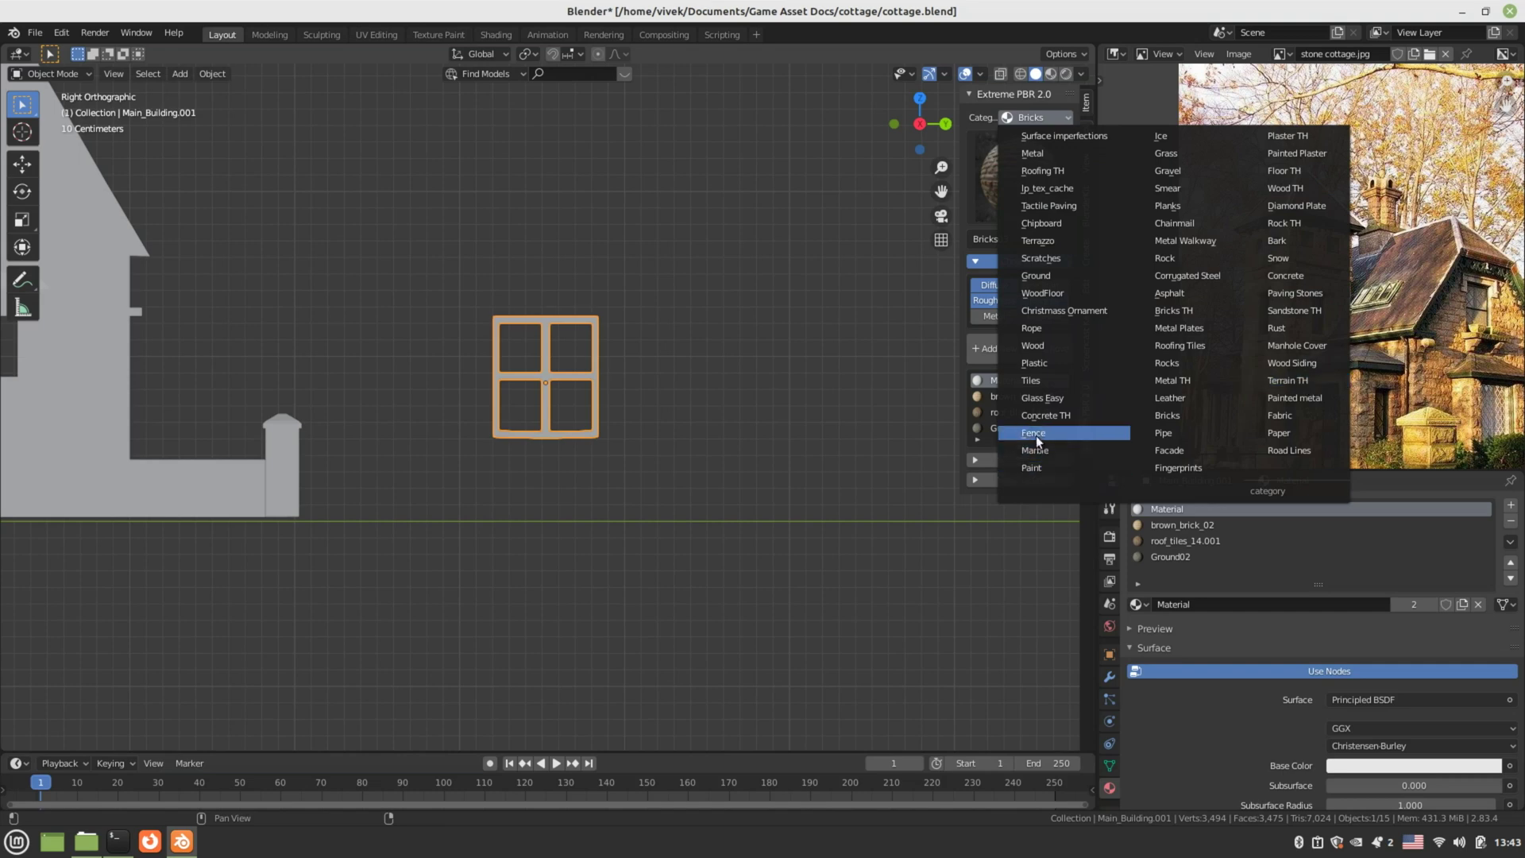
left_click(1034, 344)
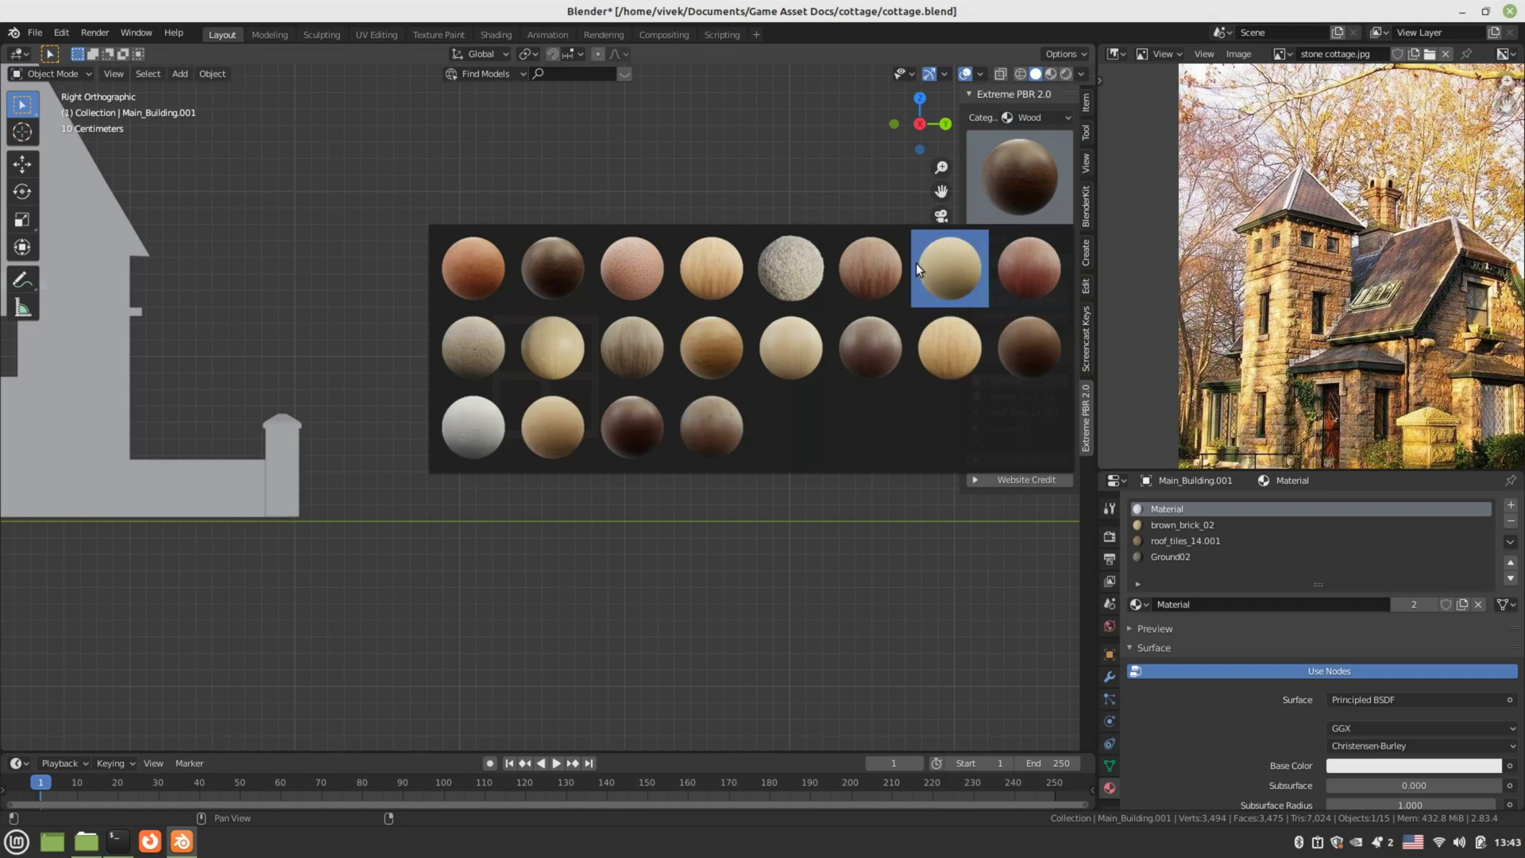
left_click(1012, 351)
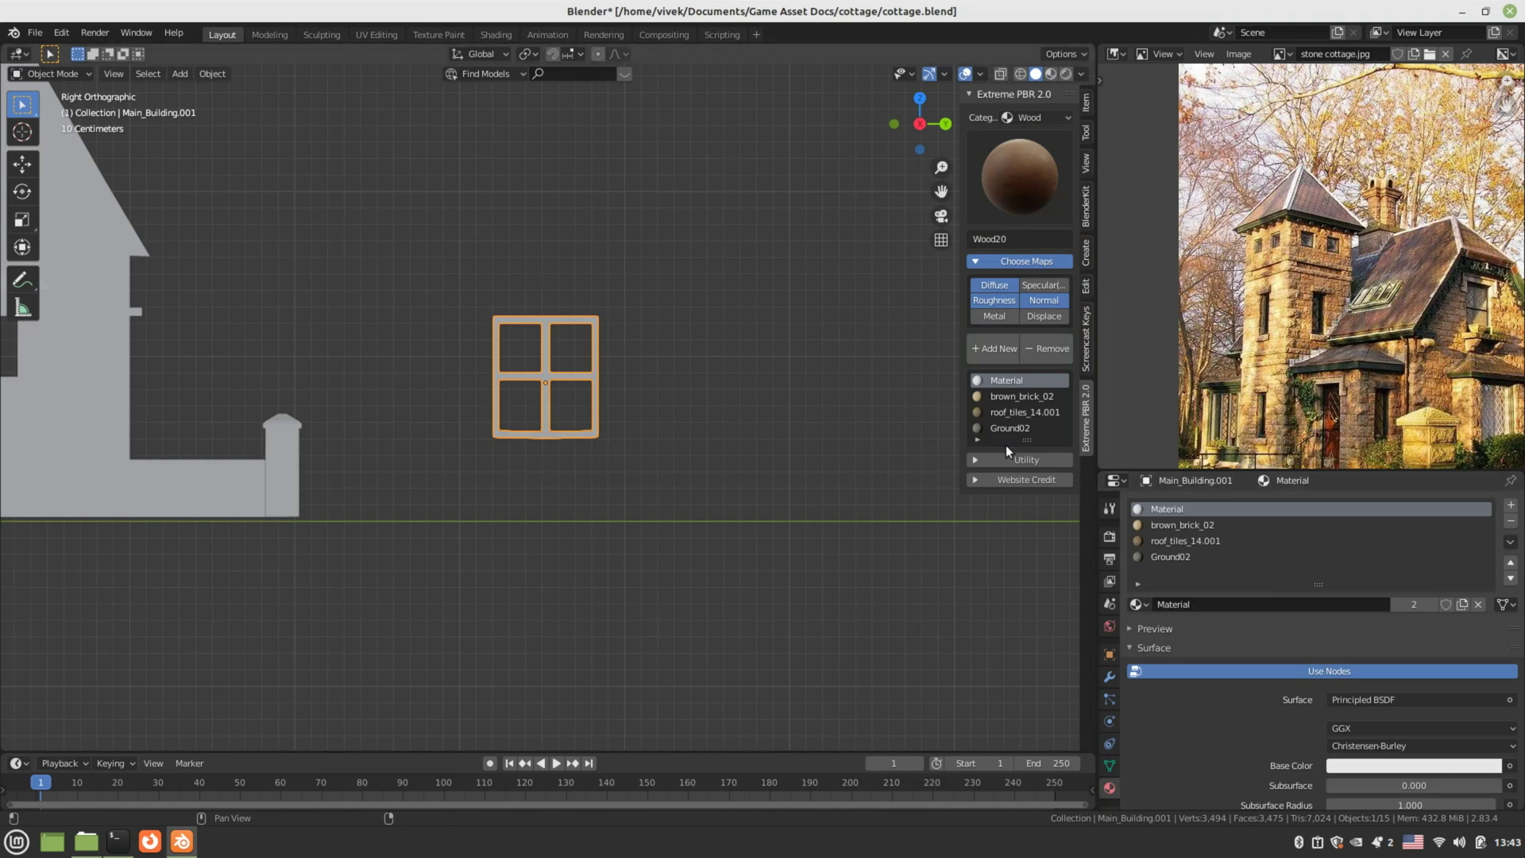
- Add Wood20 as a new material on the window frame, assign it to the whole mesh, and show the viewport in material preview
left_click(976, 350)
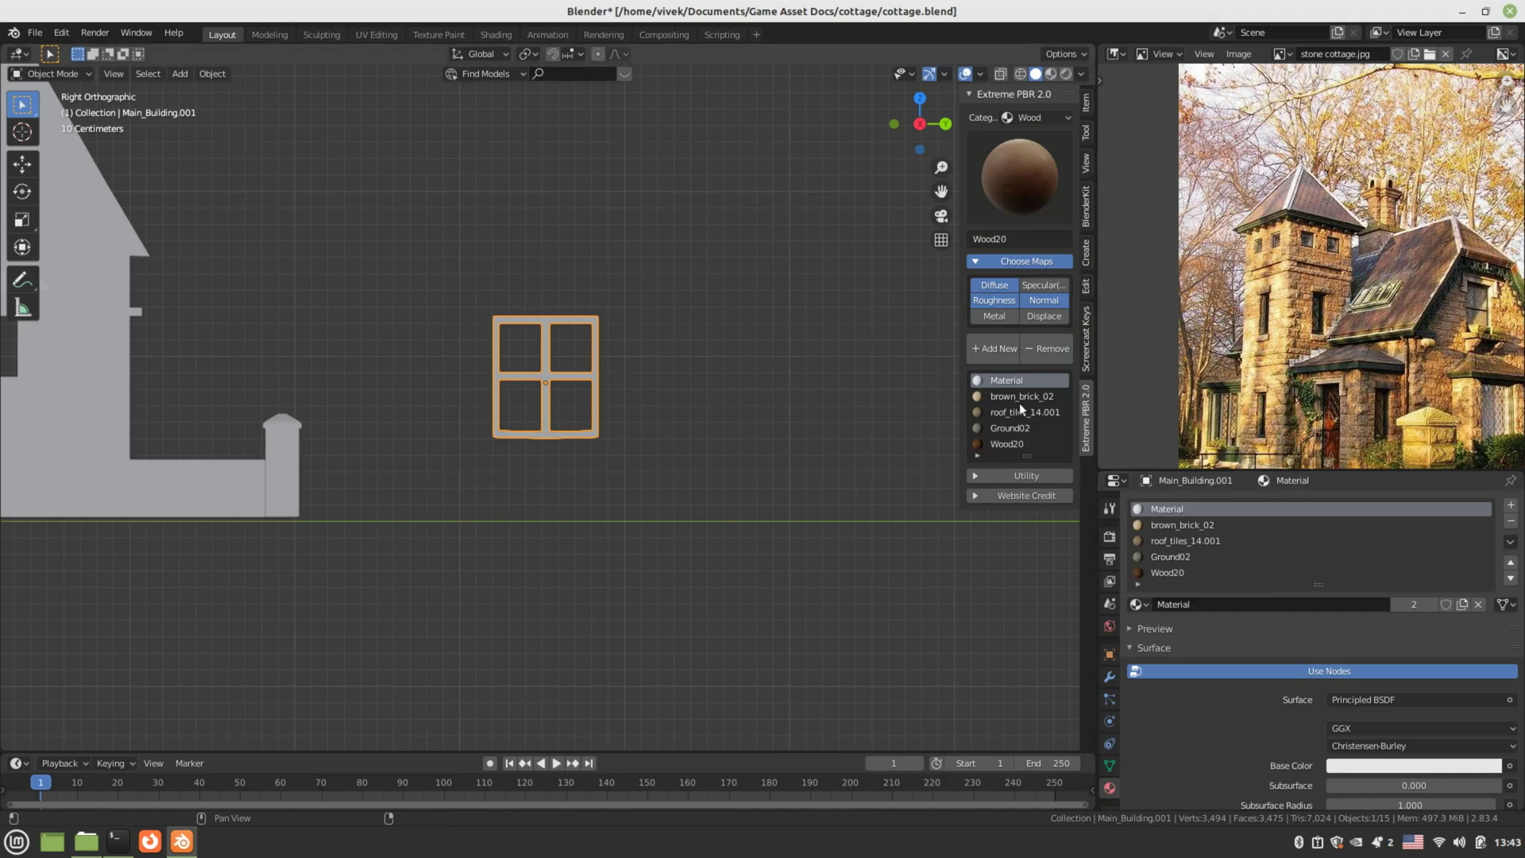
left_click(1139, 575)
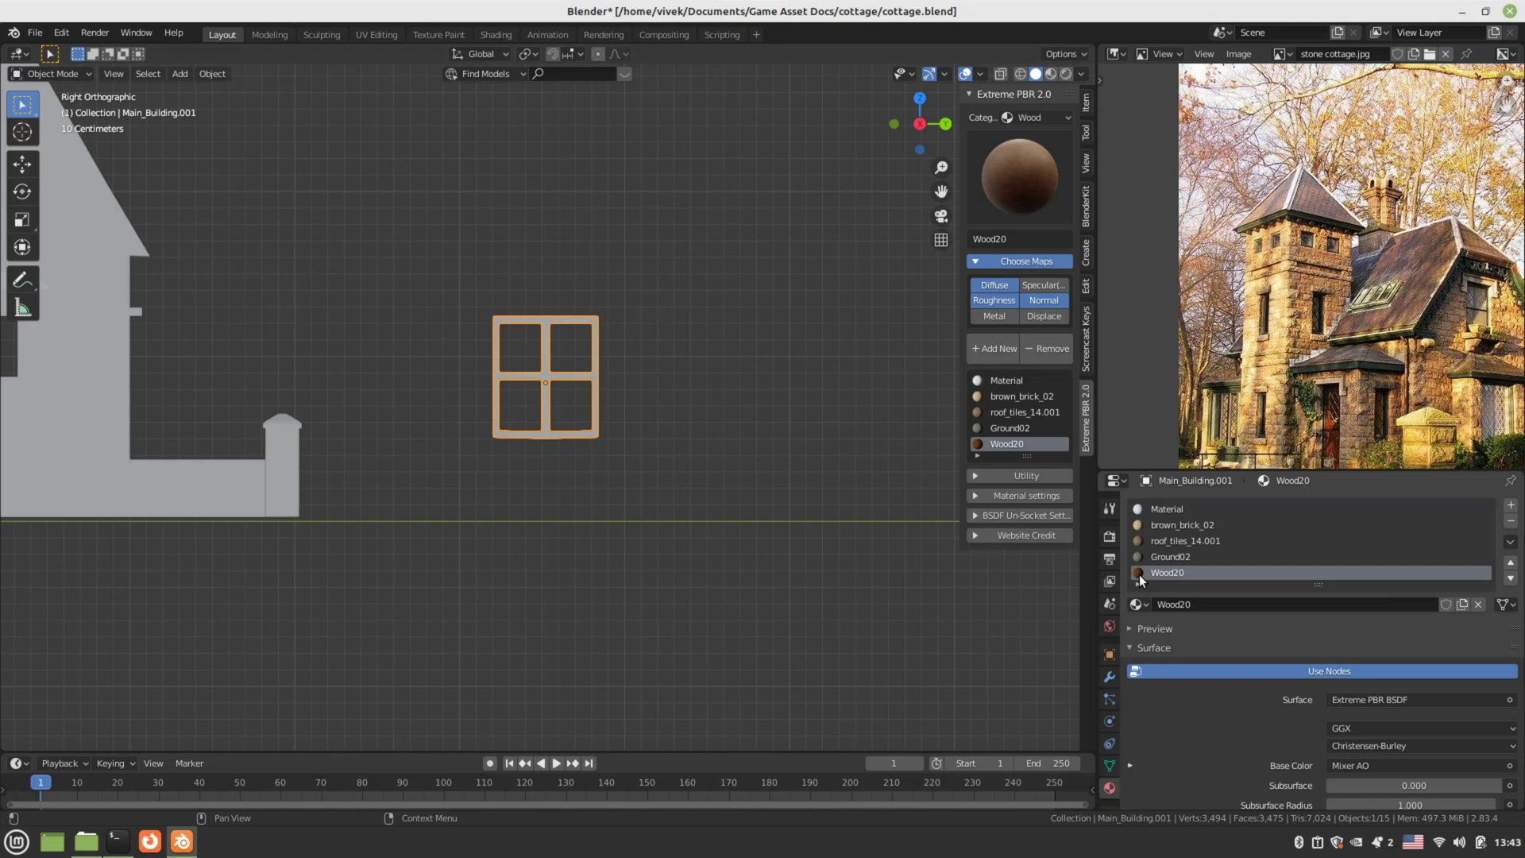
scroll(1257, 589, "down", 1)
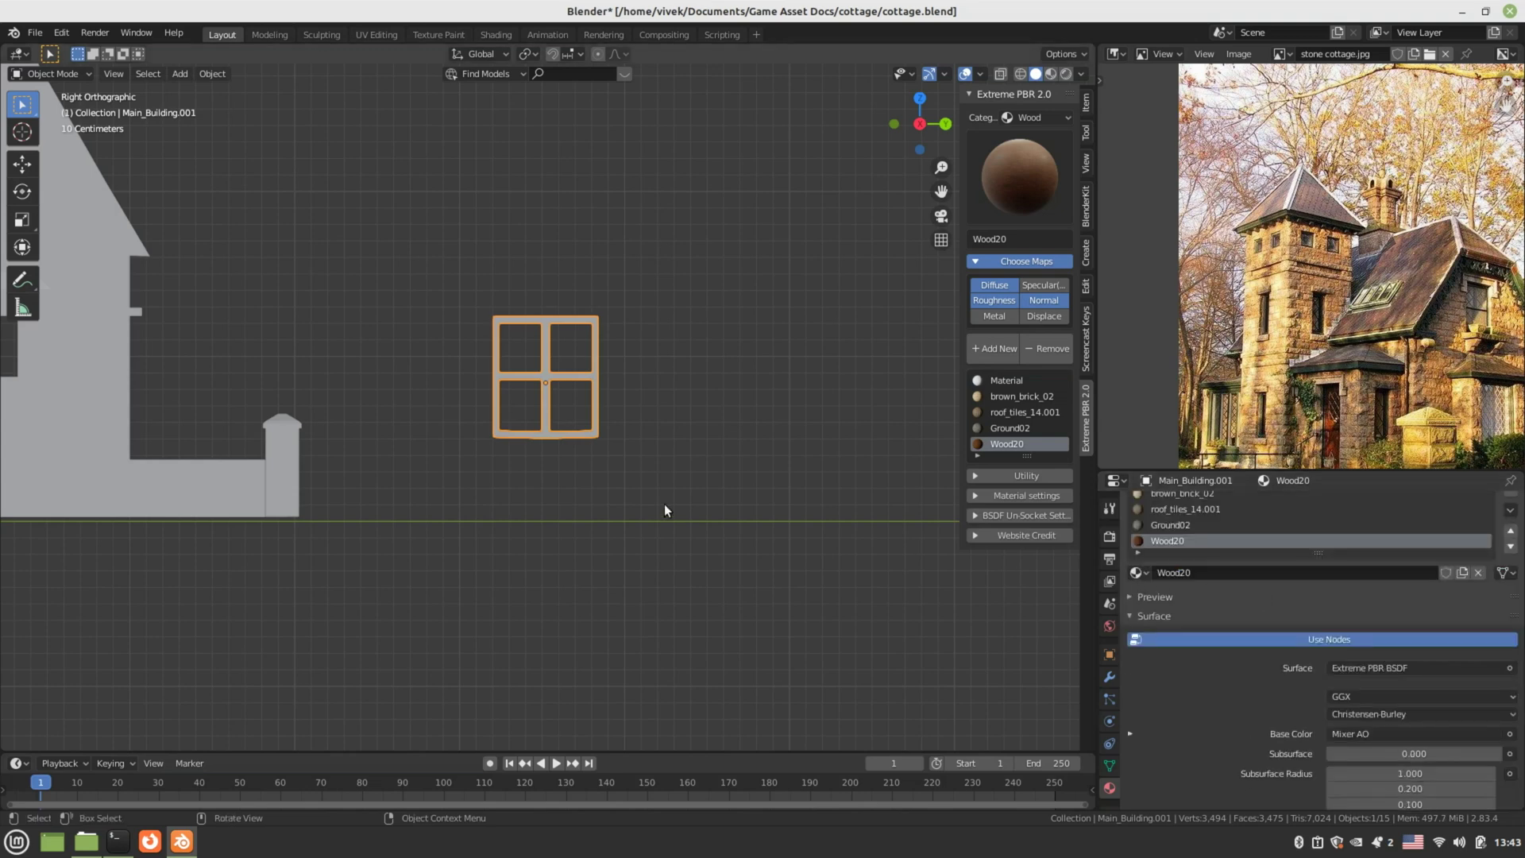
key("Tab")
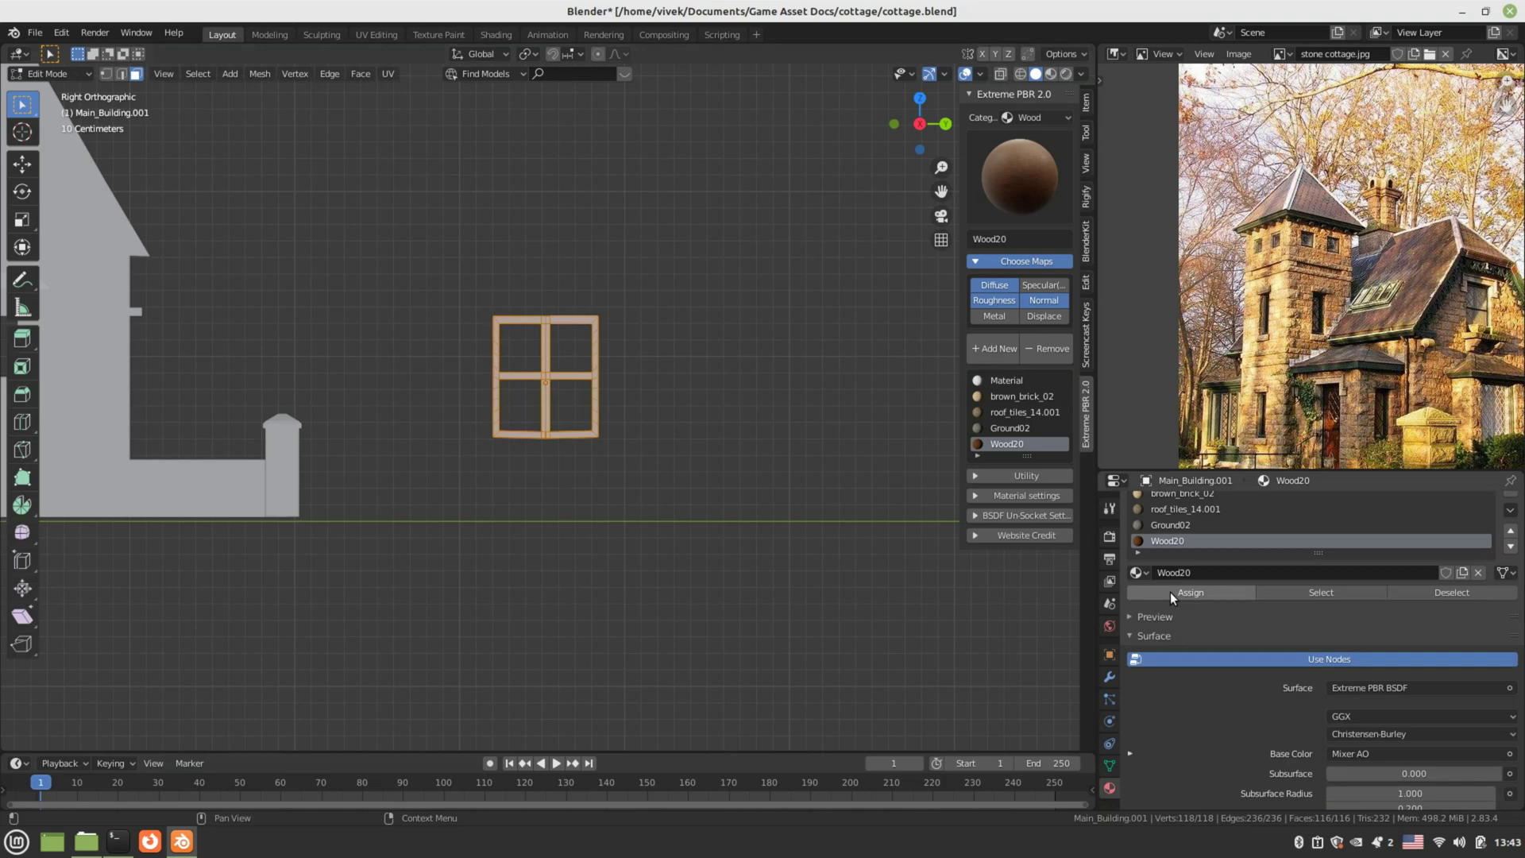
left_click(1170, 593)
key("Tab")
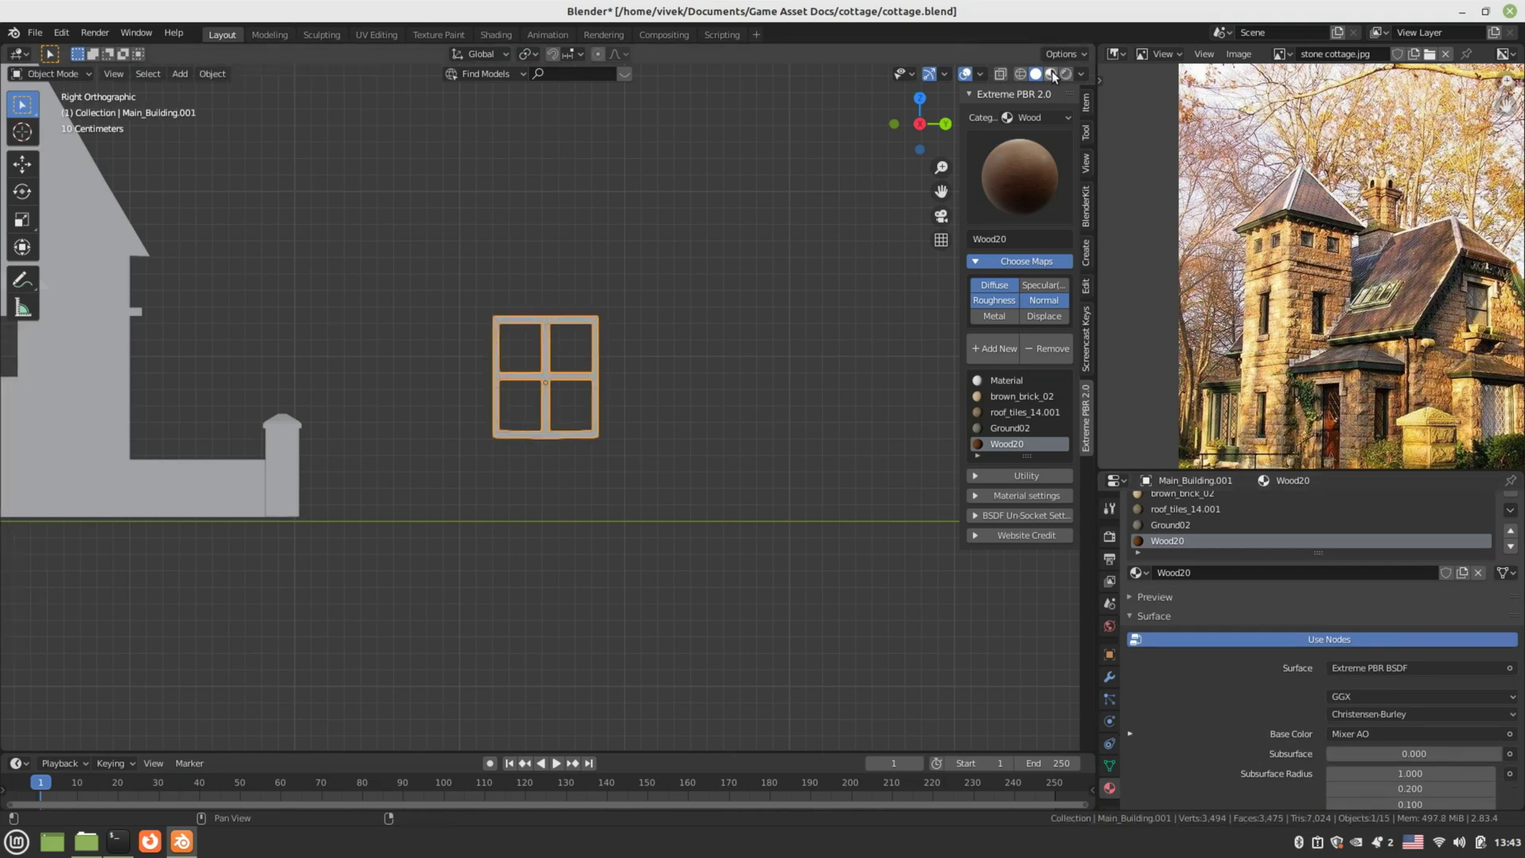
left_click(1052, 73)
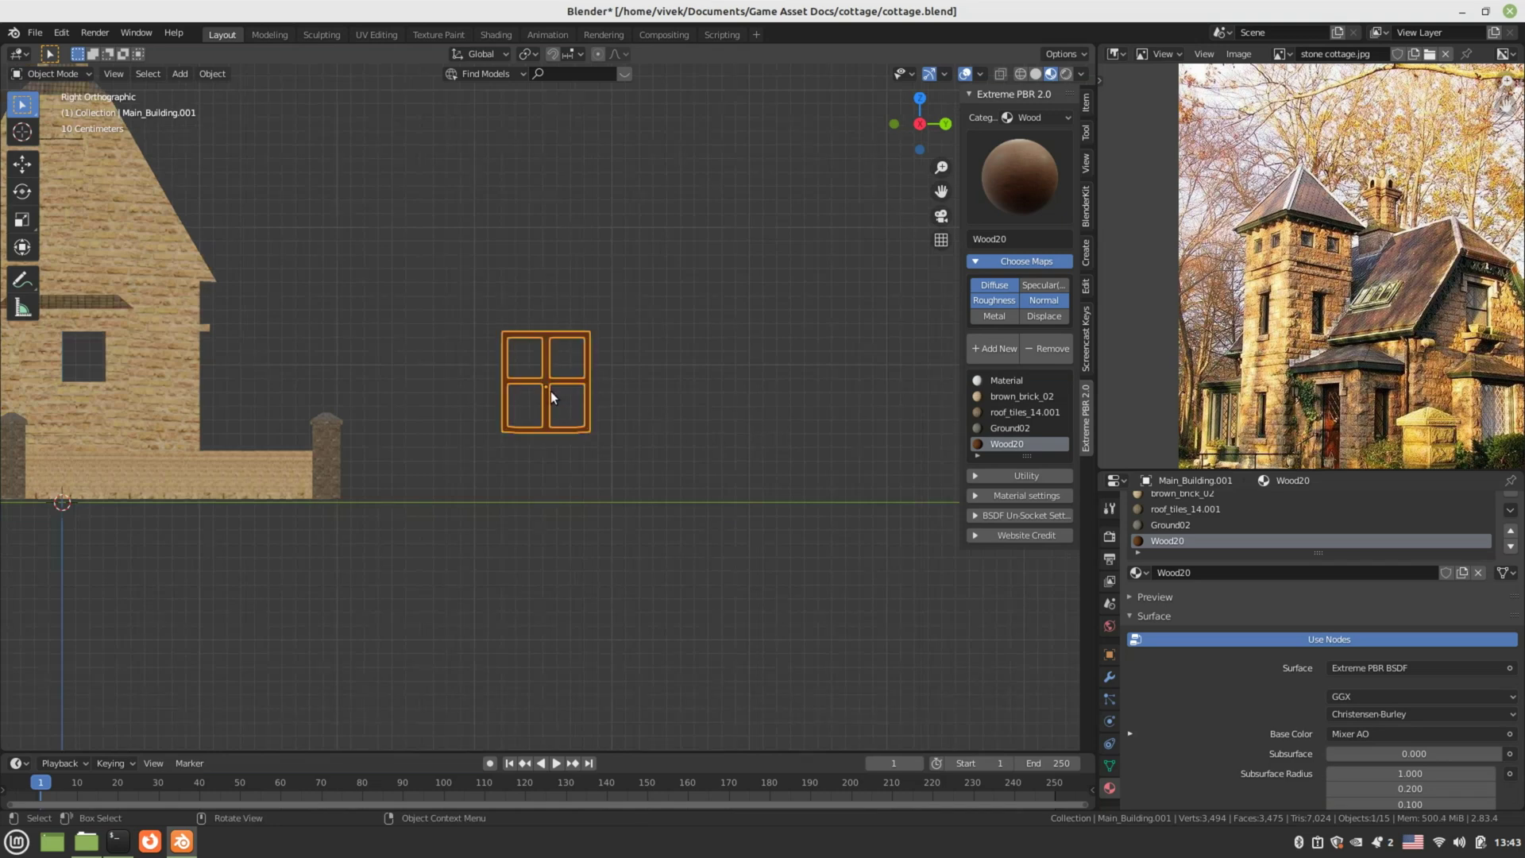
- Move the wooden window frame along Y until it is centred on the gable-end wall beneath the tiled canopy
scroll(551, 391, "down", 2)
middle_click_drag(550, 391, 793, 517, "shift")
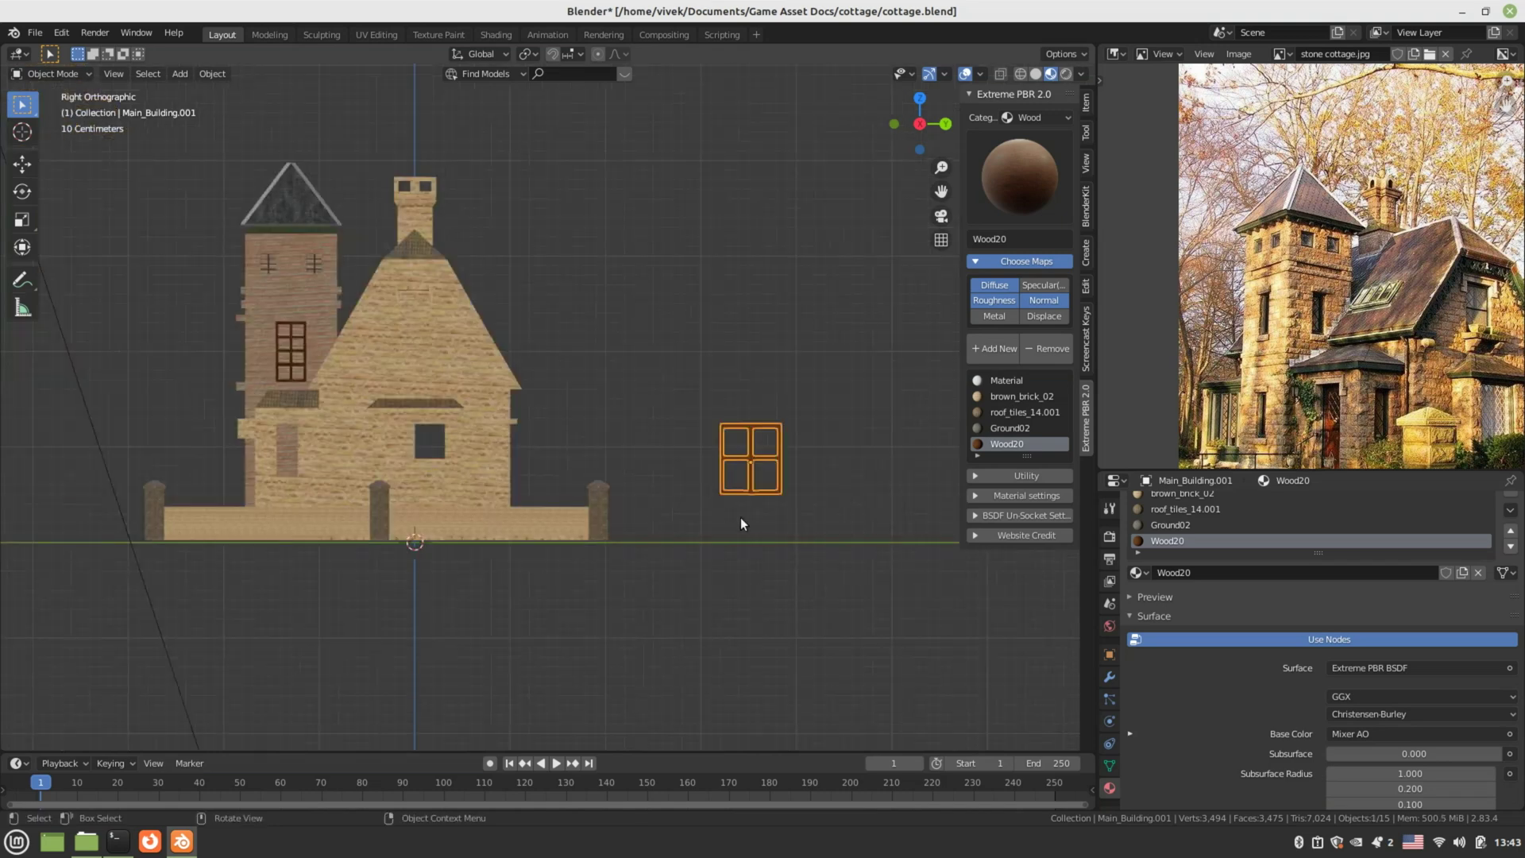
scroll(699, 518, "up", 1)
scroll(699, 518, "down", 3)
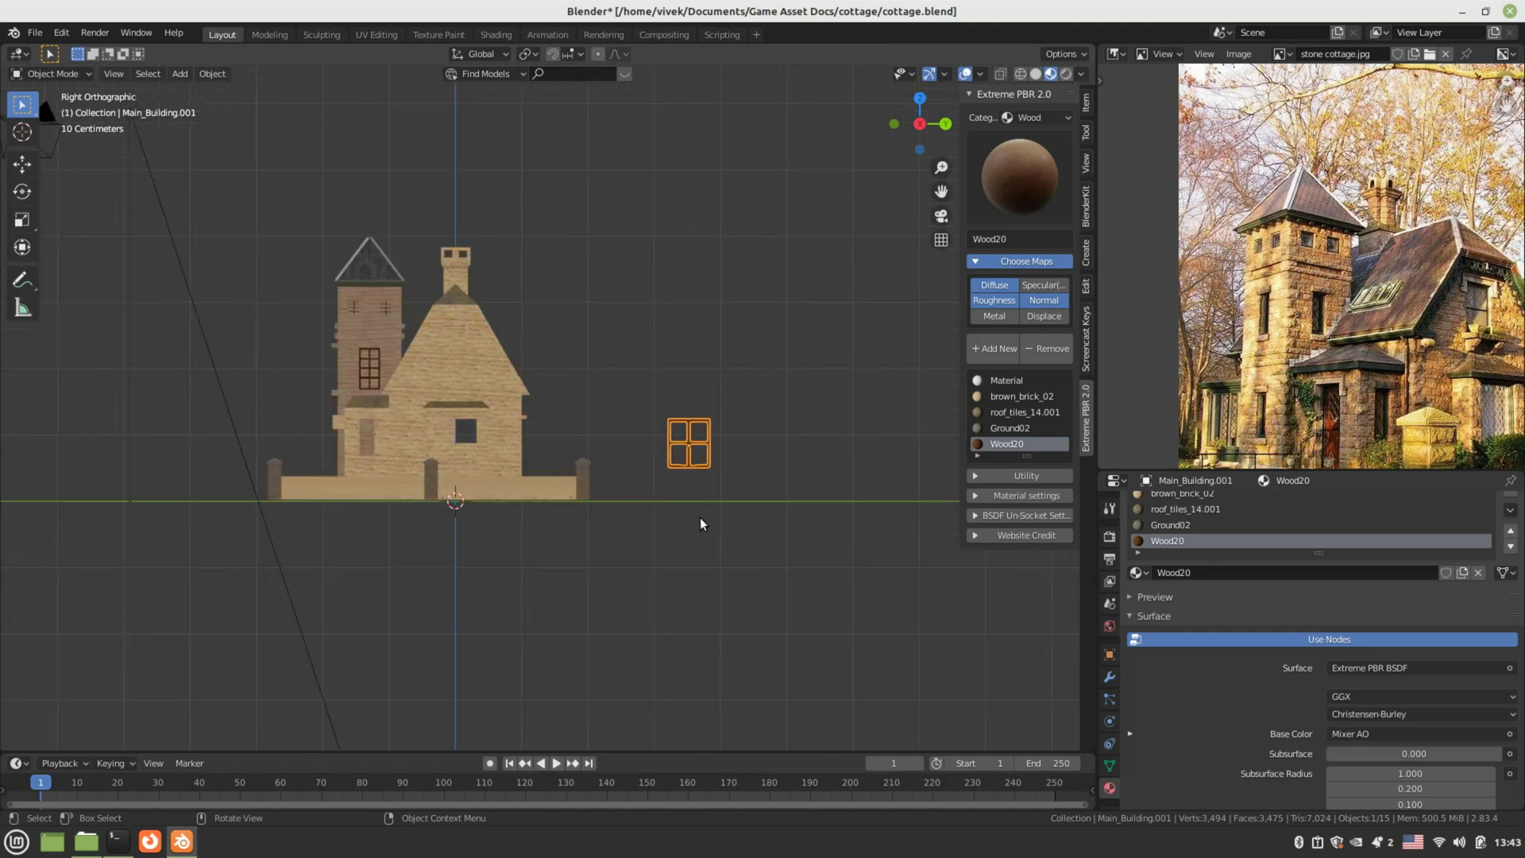
key("g")
key("y")
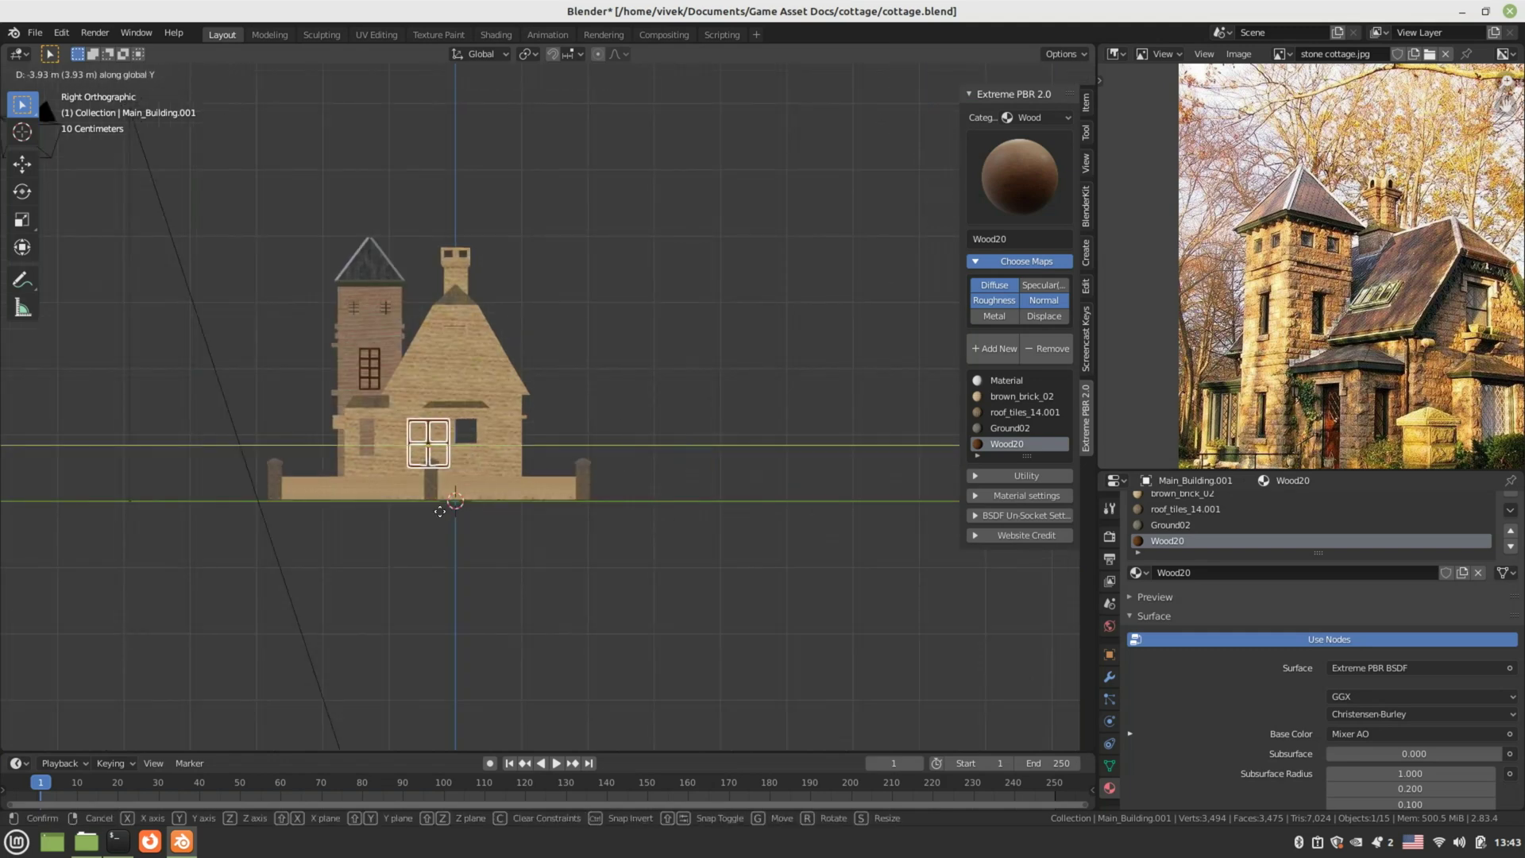
left_click(466, 510)
- In solid shading and front view, move the window frame along X back to the outer face of the projecting gable wall
scroll(634, 511, "up", 5)
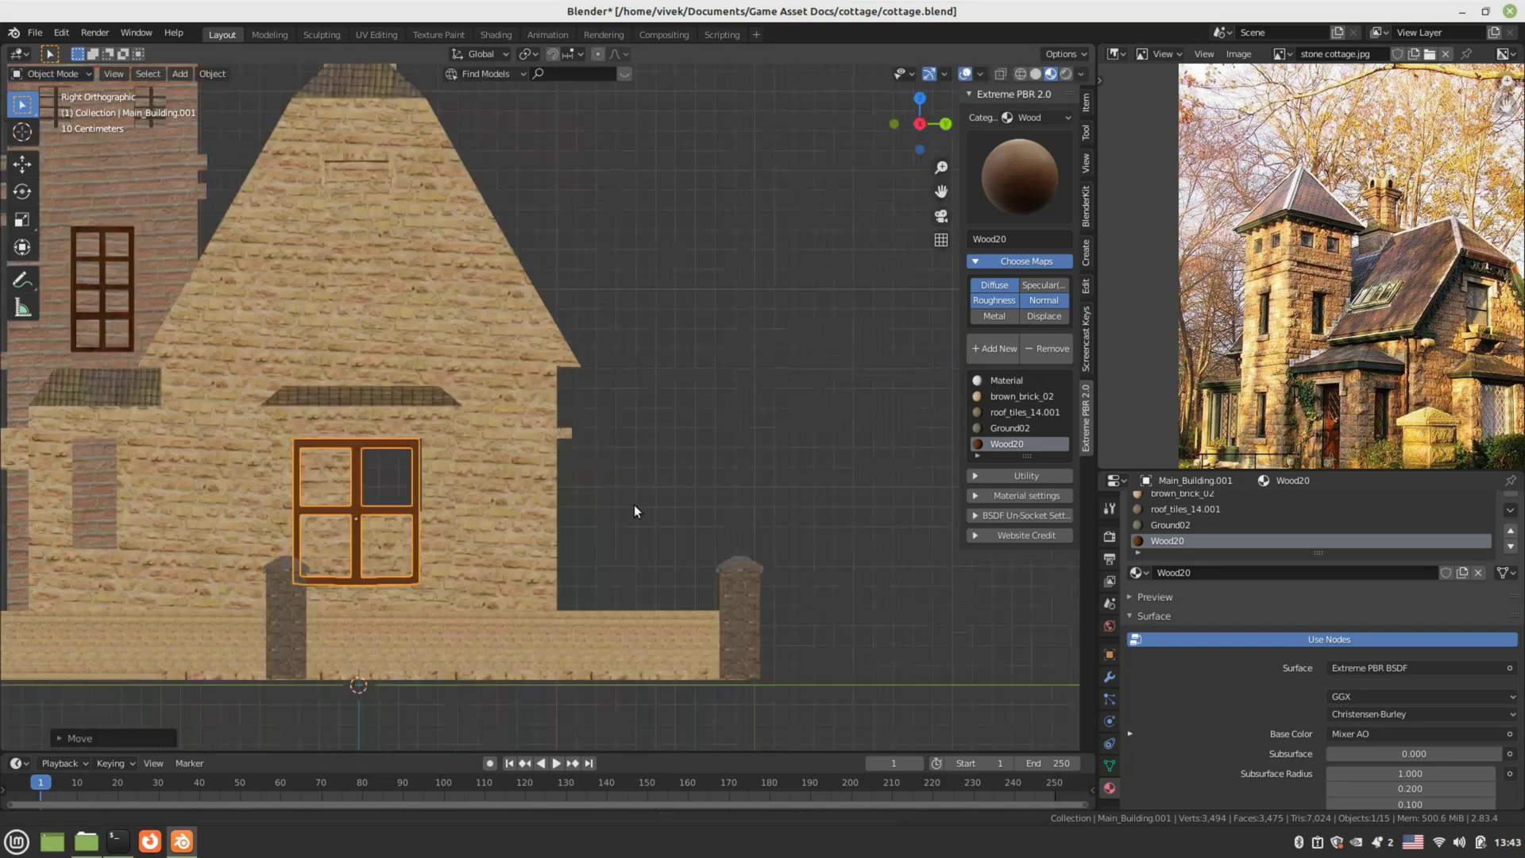
mouse_move(634, 504)
middle_mouse_down()
mouse_move(685, 456)
mouse_move(710, 497)
mouse_move(666, 521)
mouse_move(604, 517)
middle_mouse_up()
left_click(1035, 73)
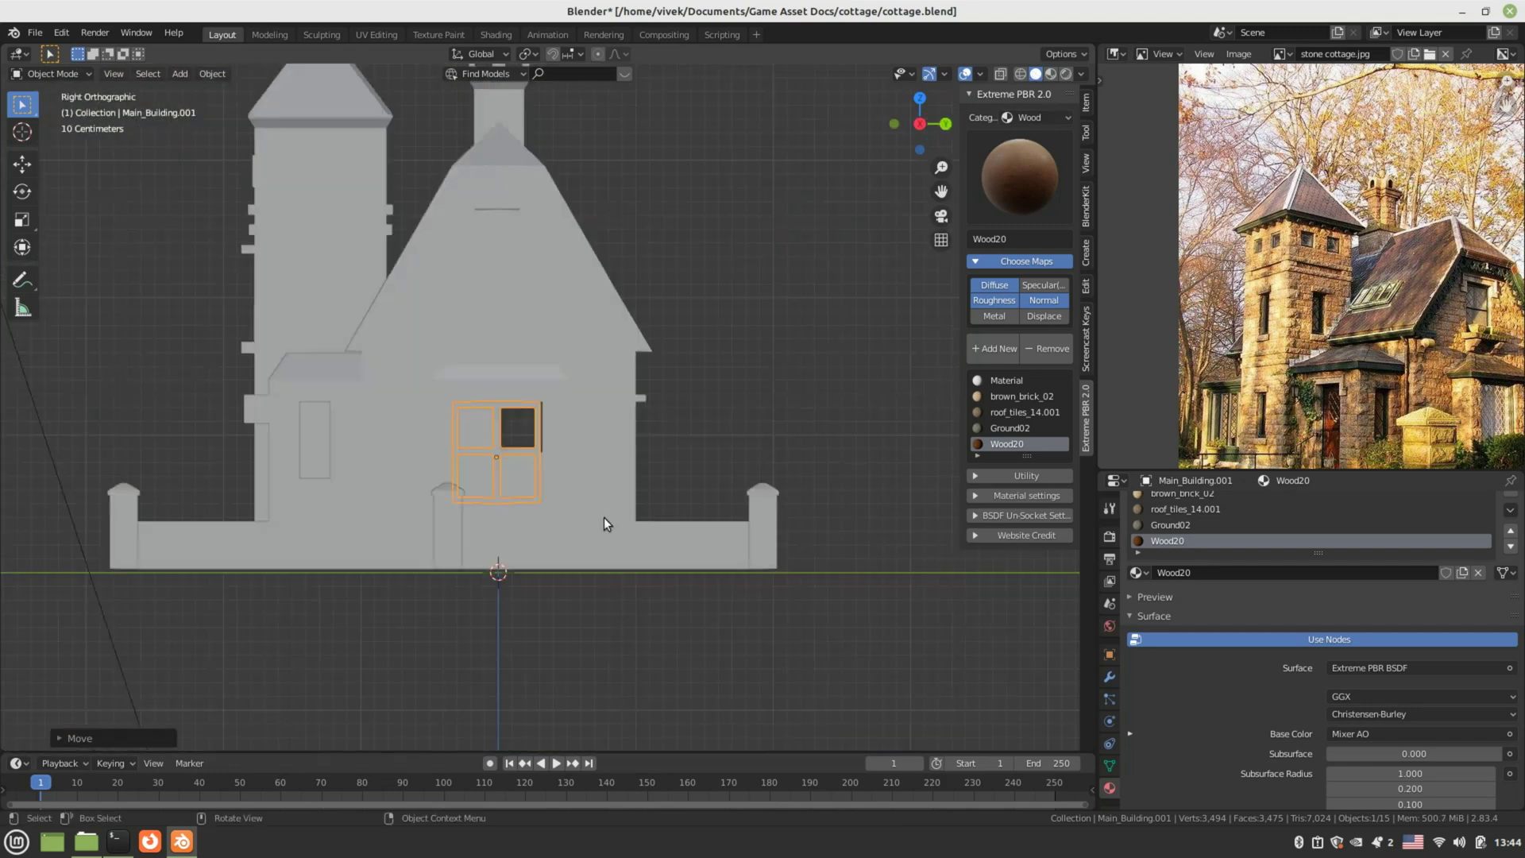
key("KP_1")
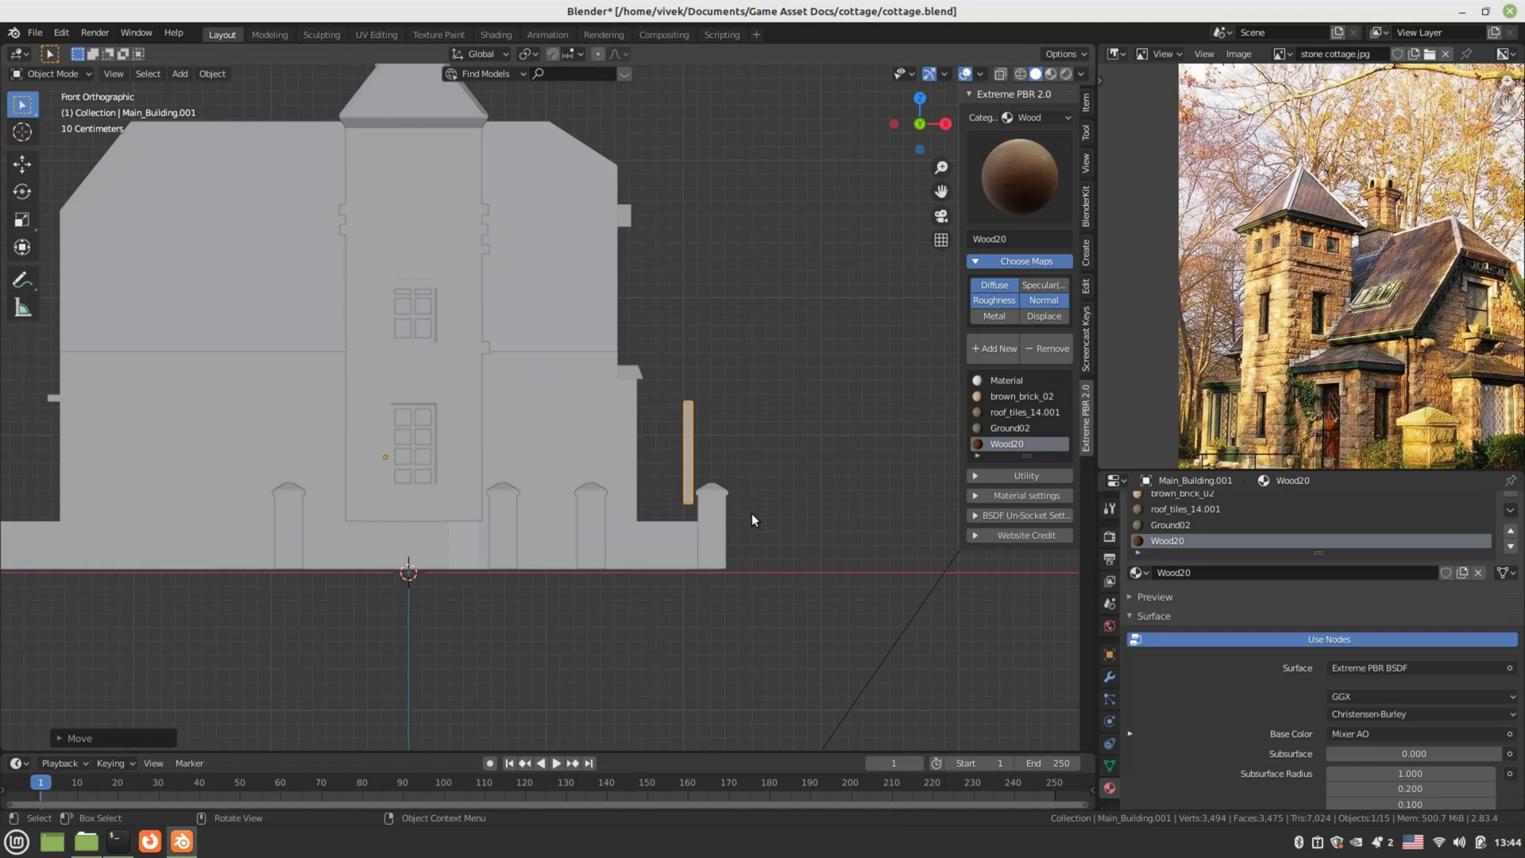
key("g")
key("x")
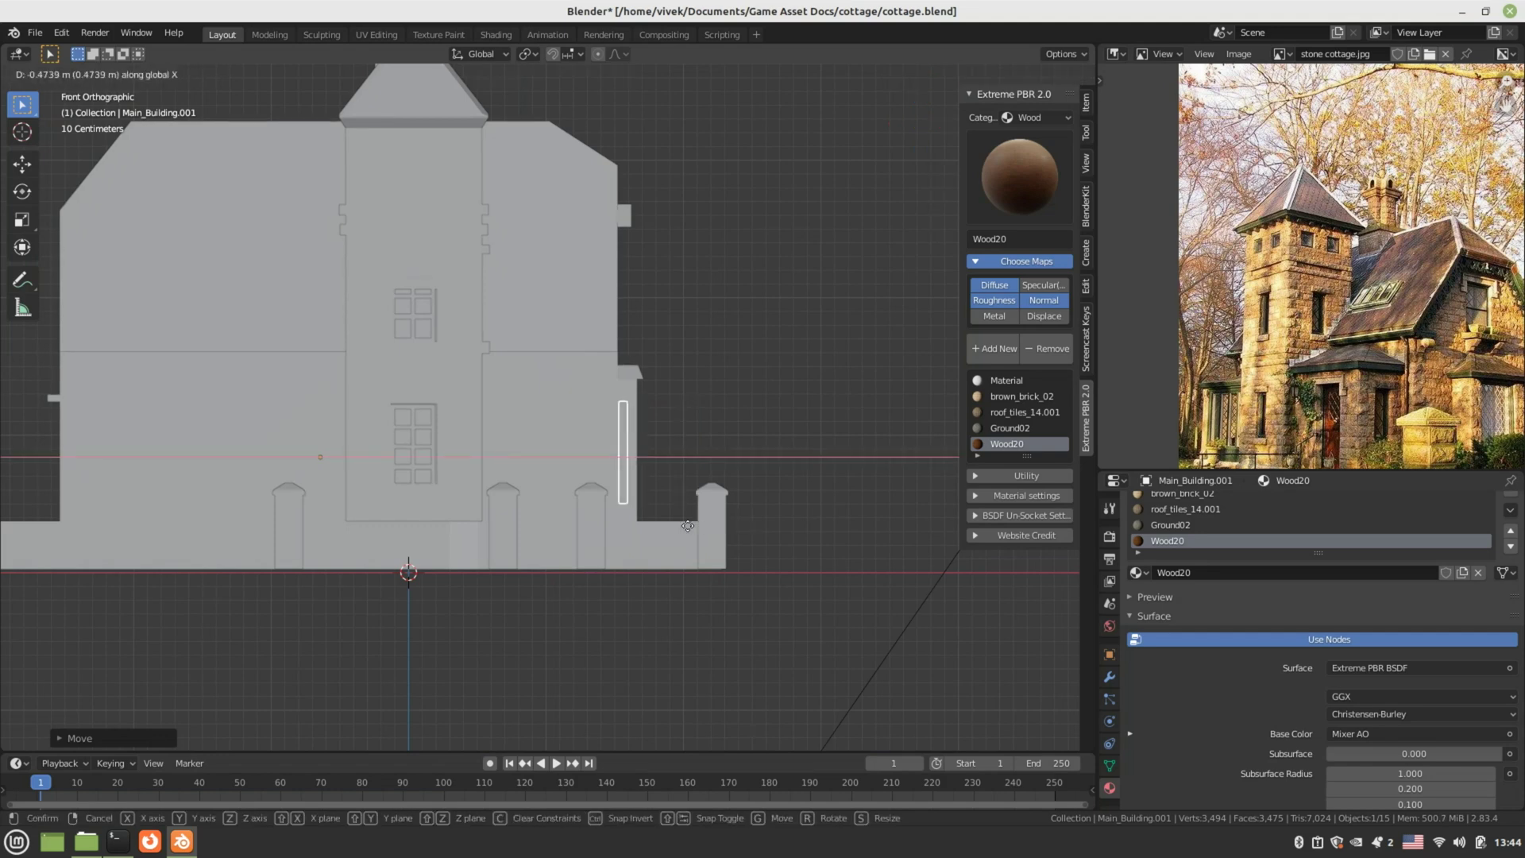
mouse_move(658, 531)
middle_mouse_down()
mouse_move(520, 553)
mouse_move(570, 502)
middle_mouse_up()
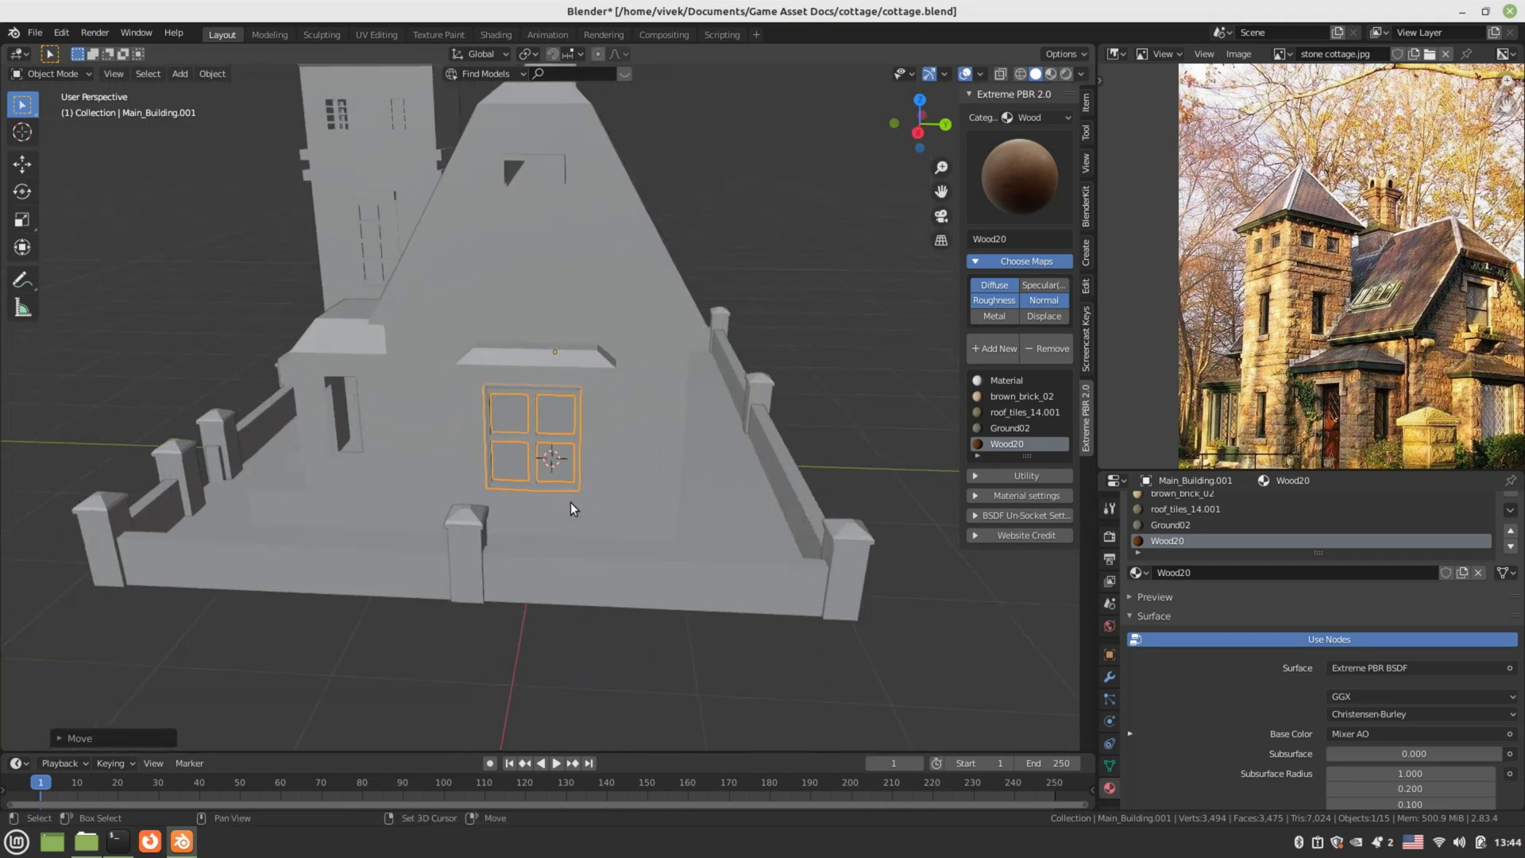
- Return the viewport to material preview and try a slight uniform enlargement of the window frame
scroll(623, 489, "up", 2)
scroll(732, 446, "up", 1)
key("z")
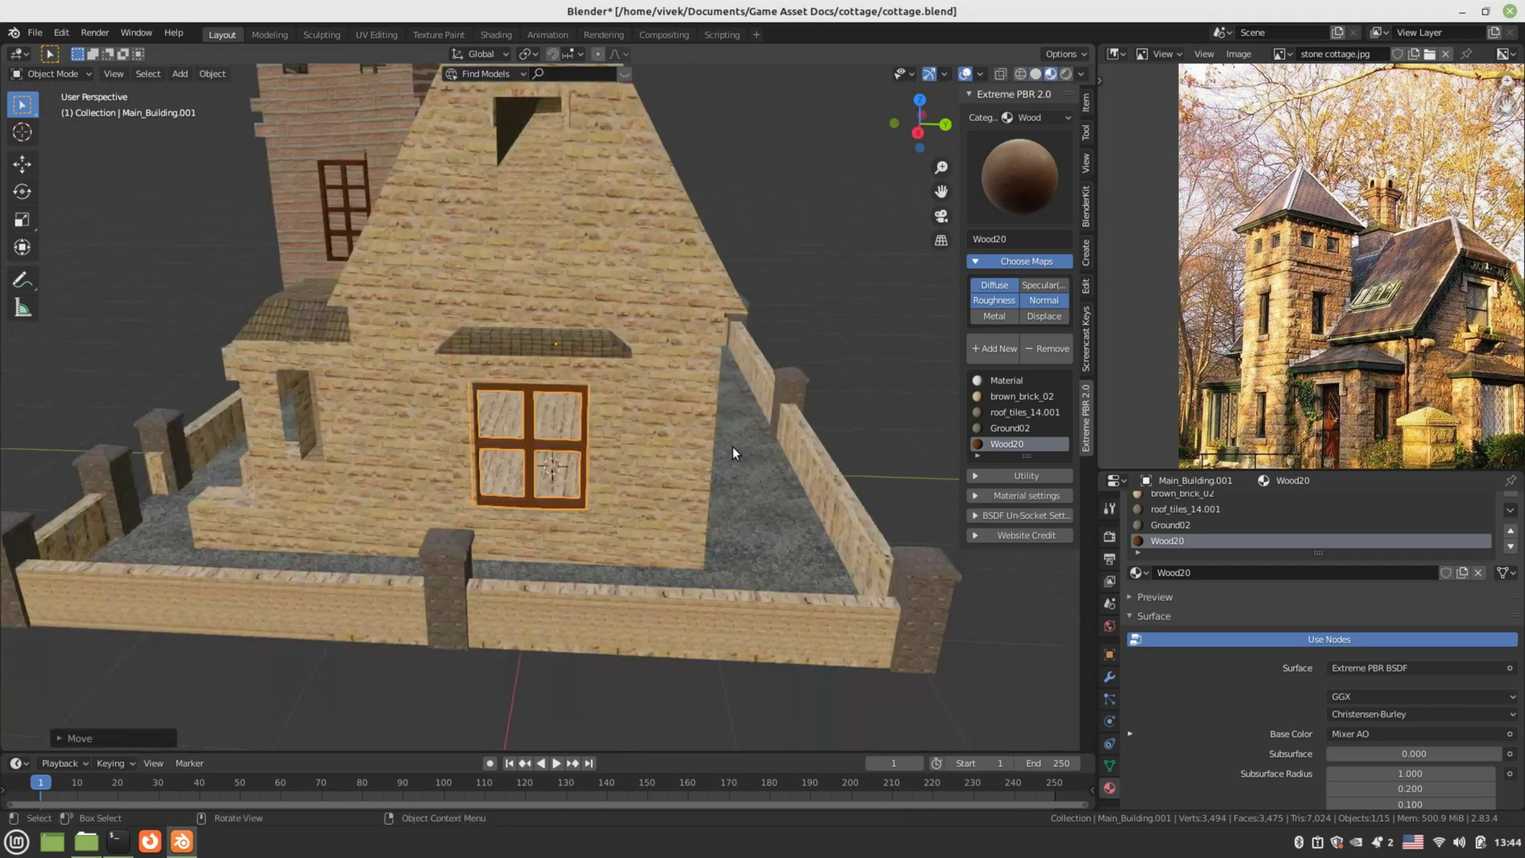
middle_click_drag(732, 447, 692, 435)
key("s")
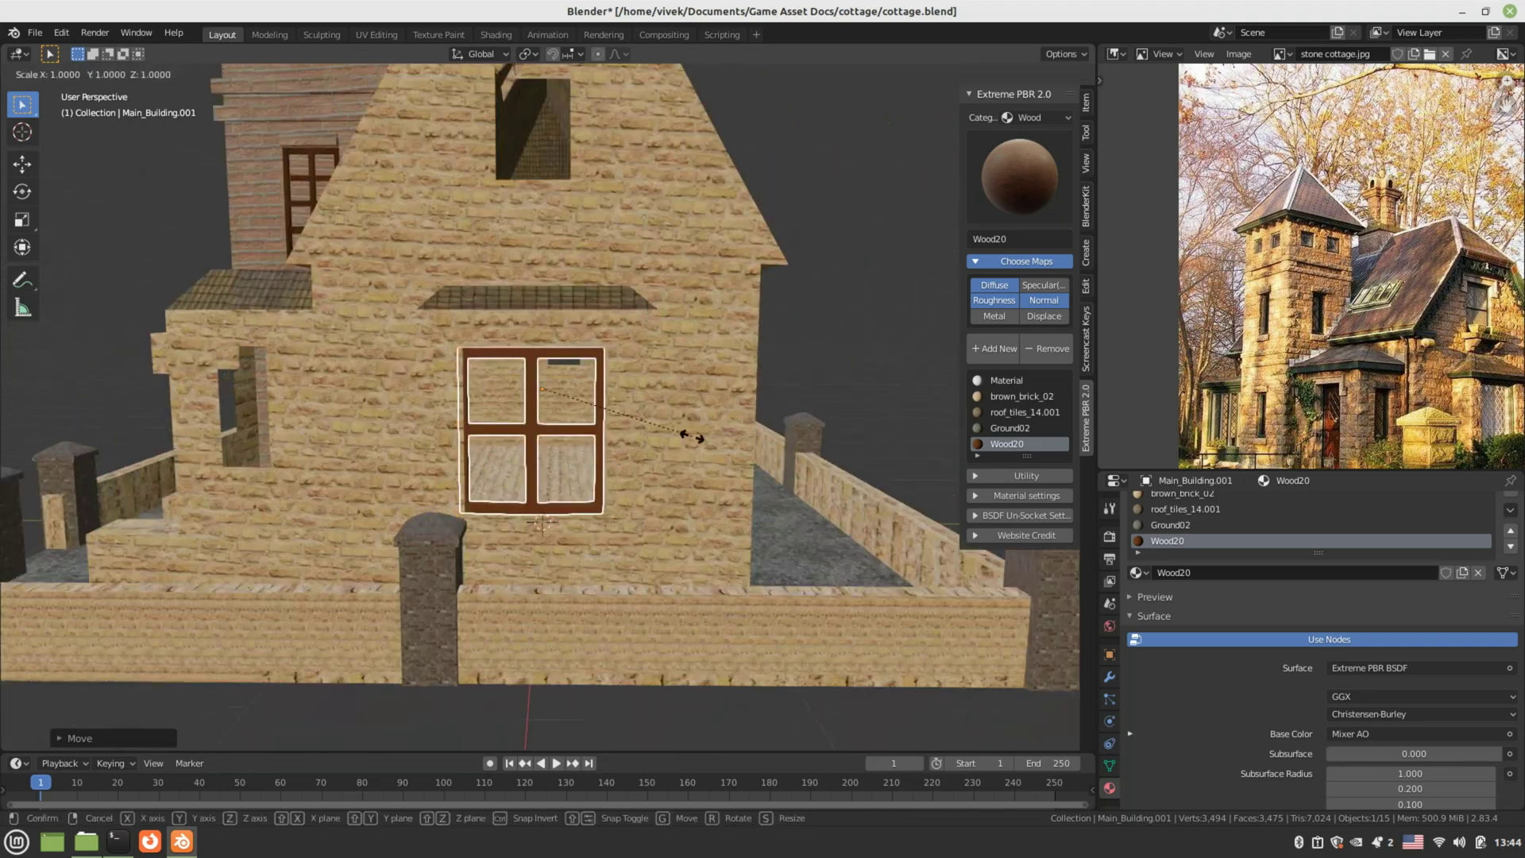
right_click(698, 436)
key("alt+a")
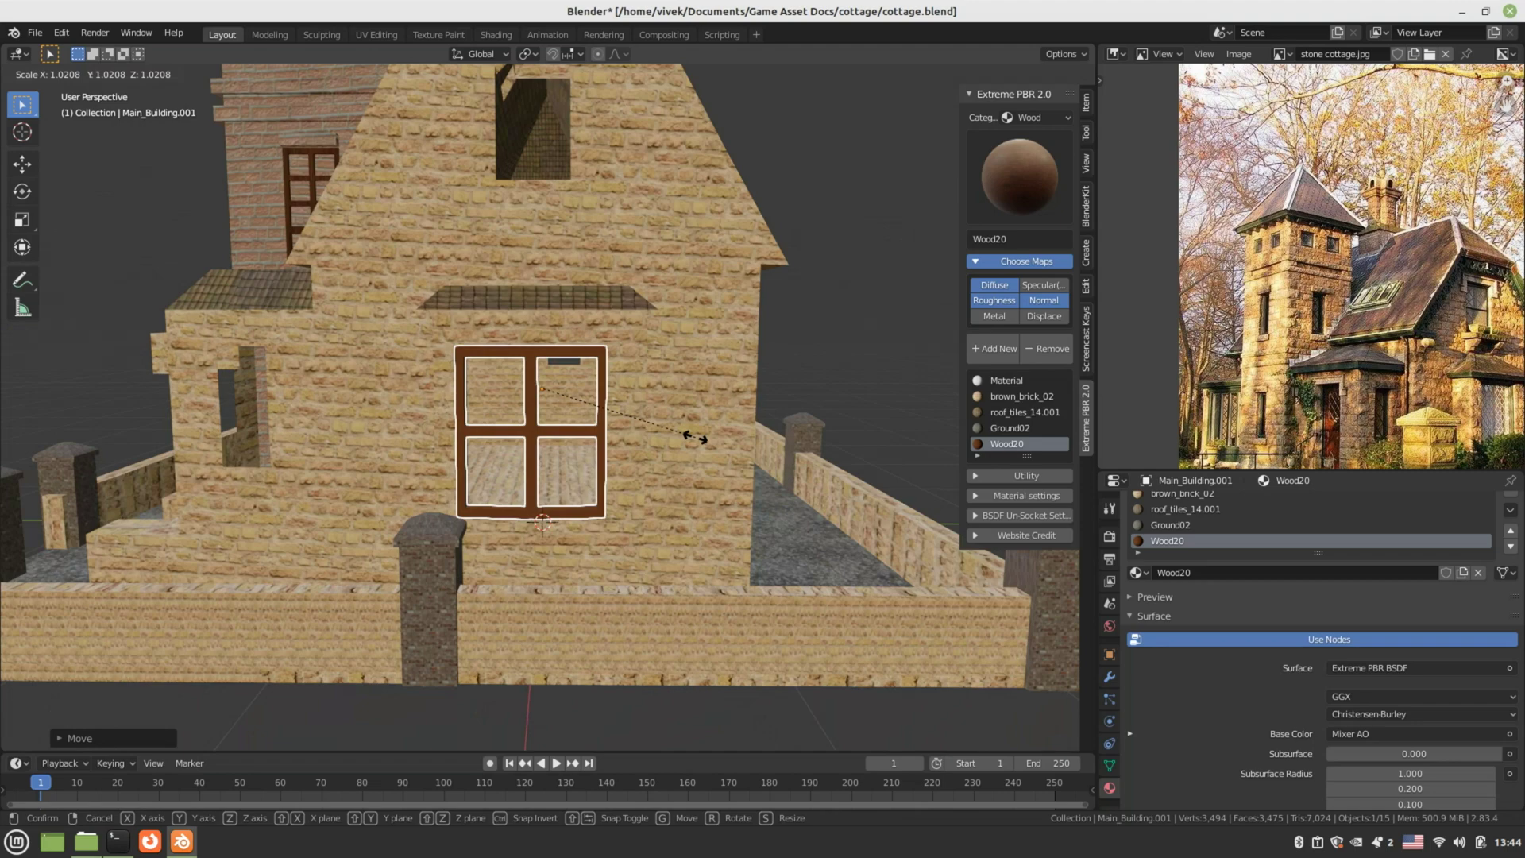
- Select the window frame and nudge it about 0.02 m along negative X, closer into the gable wall
middle_click_drag(698, 445, 579, 433)
scroll(590, 437, "up", 3)
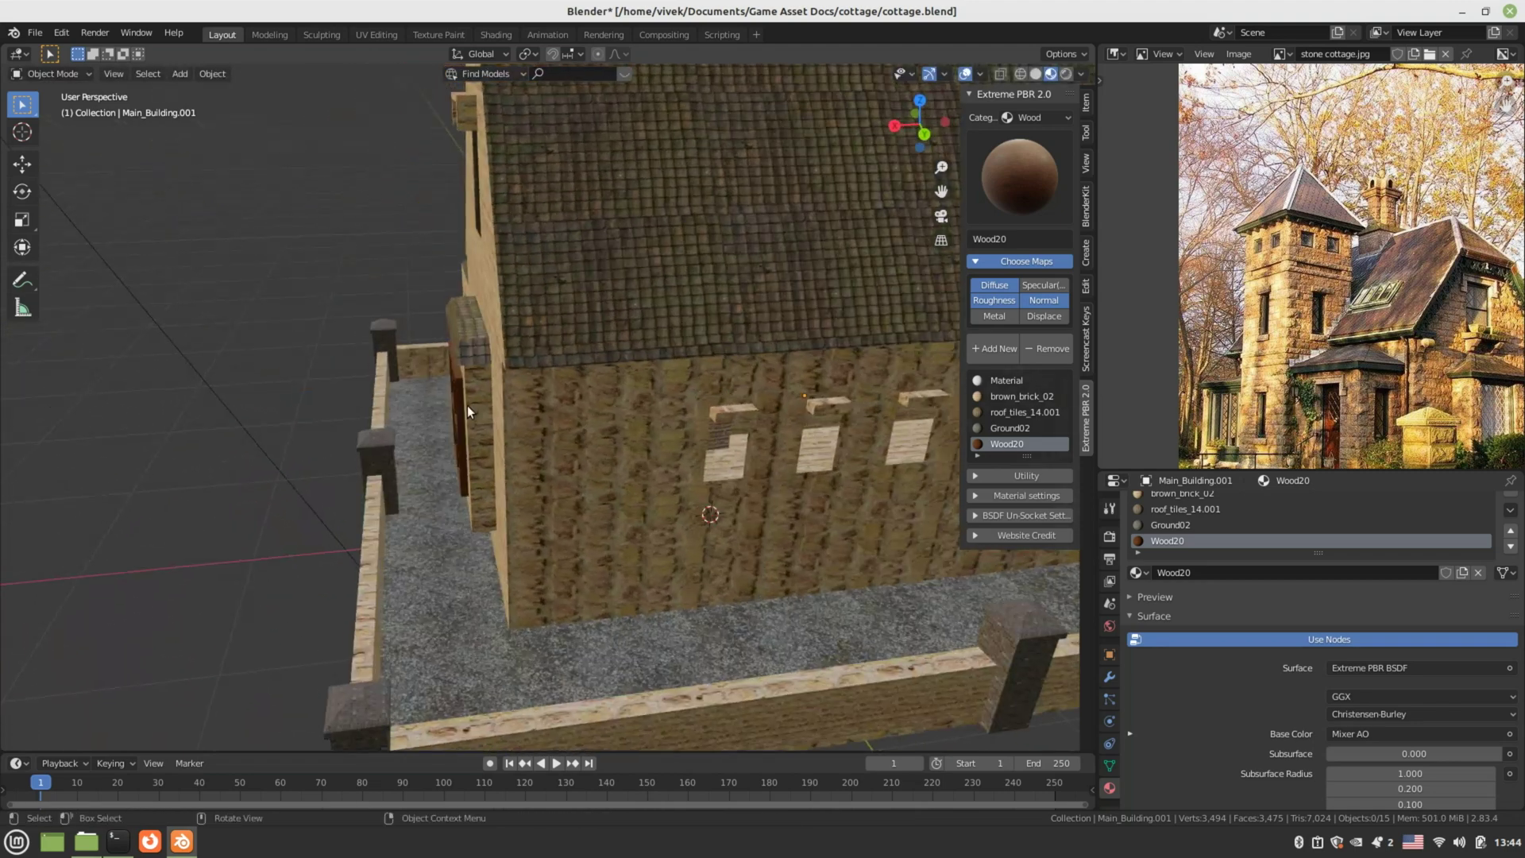
left_click(456, 405)
scroll(456, 408, "up", 1)
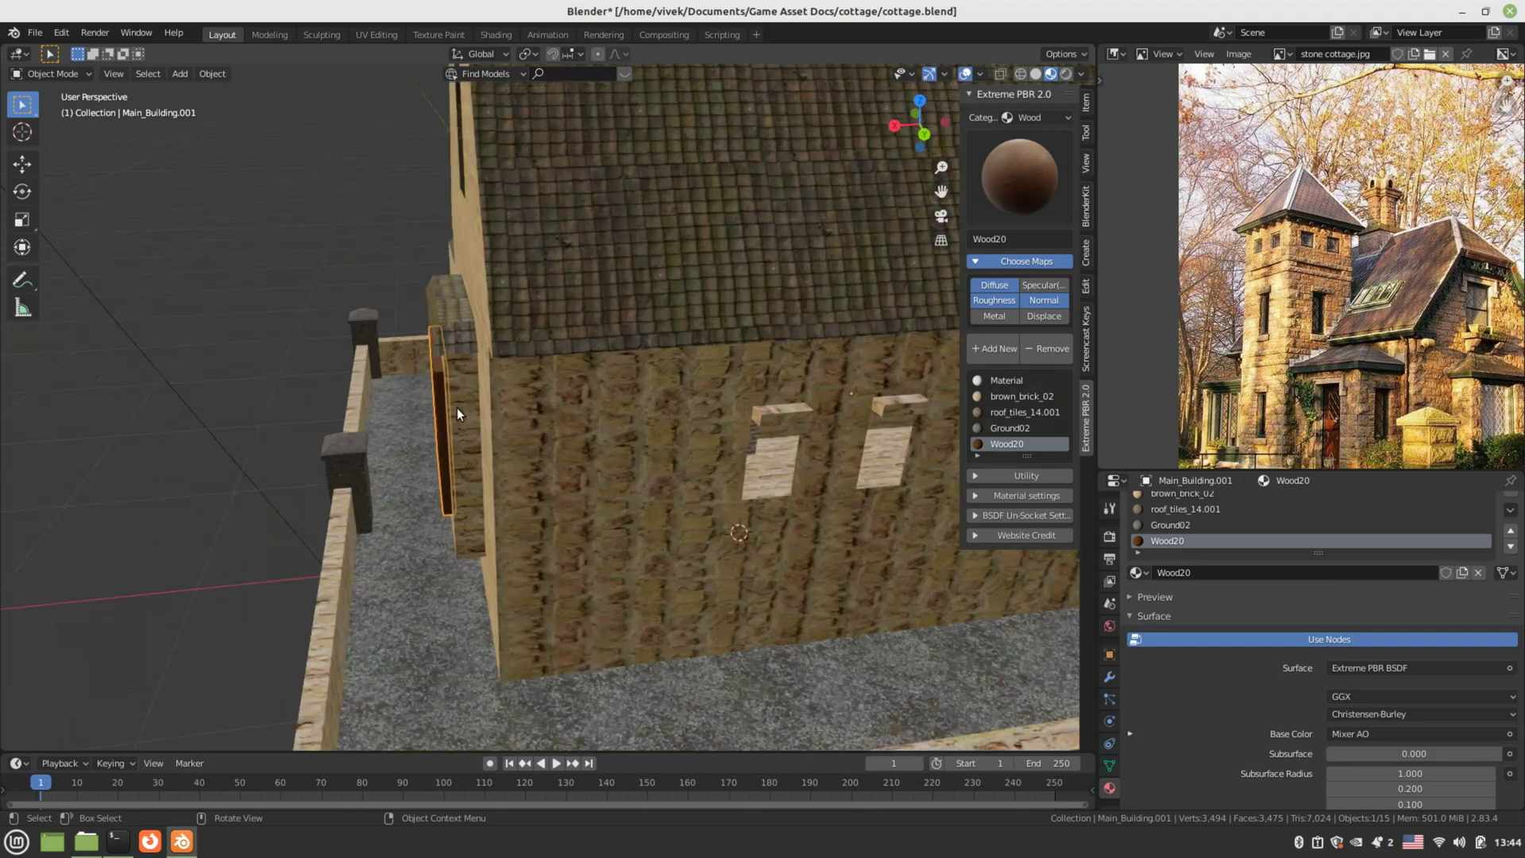
key("g")
key("x")
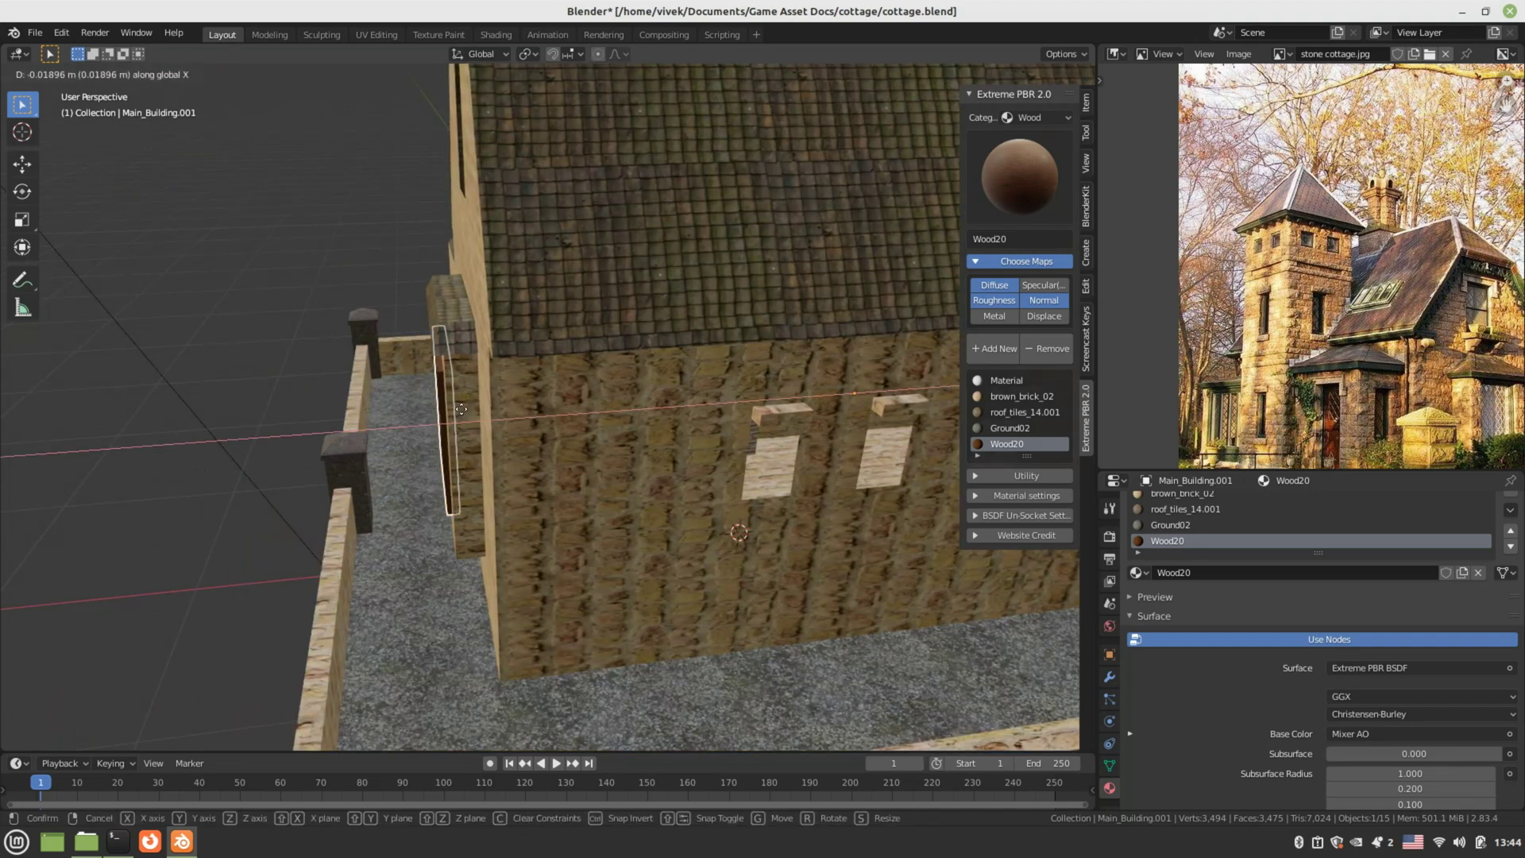
key("Escape")
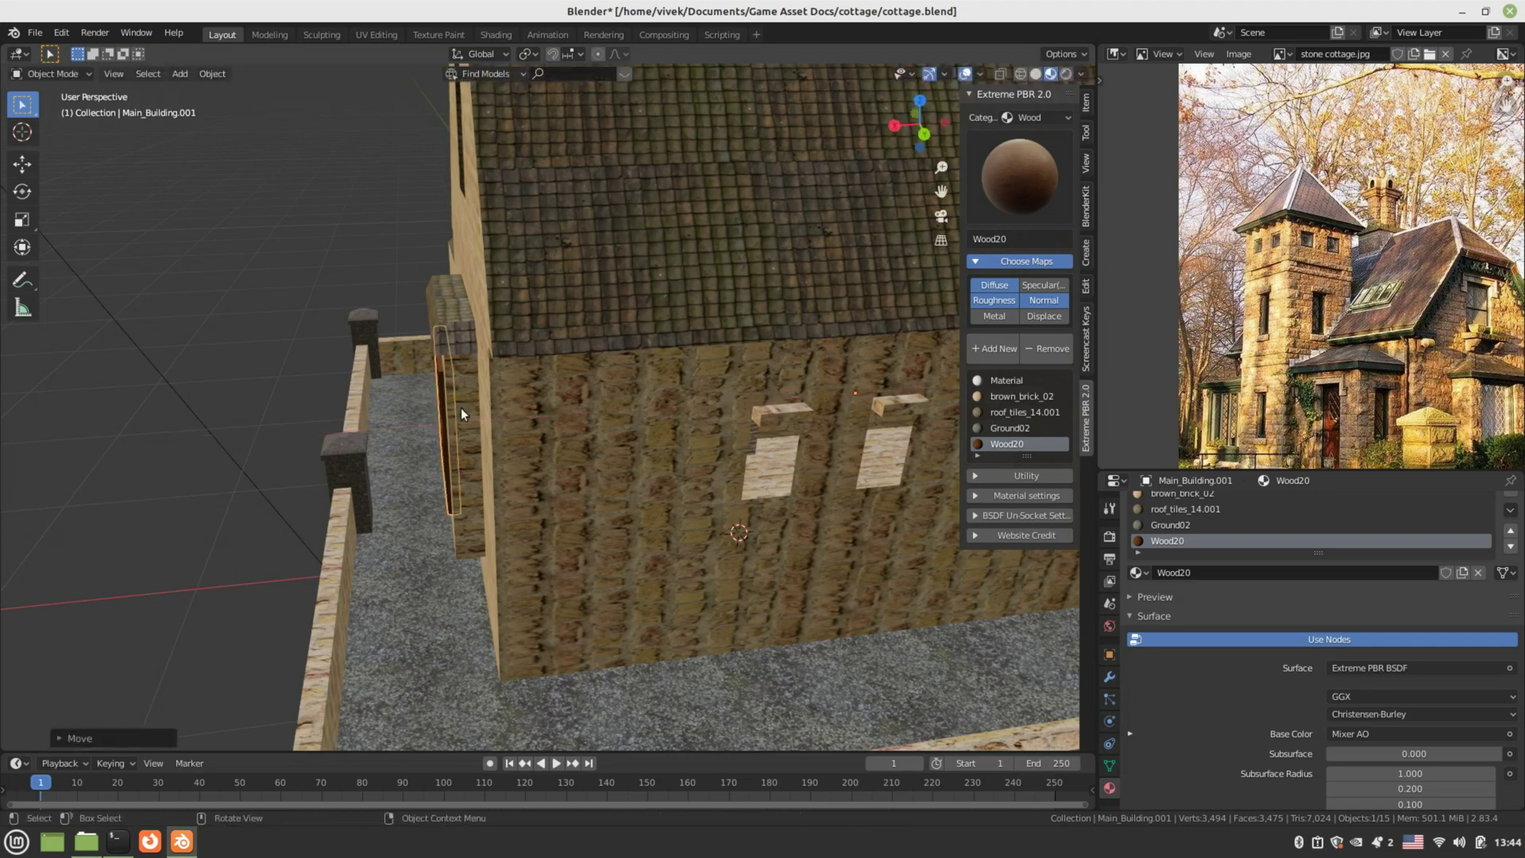
middle_click_drag(461, 407, 570, 410)
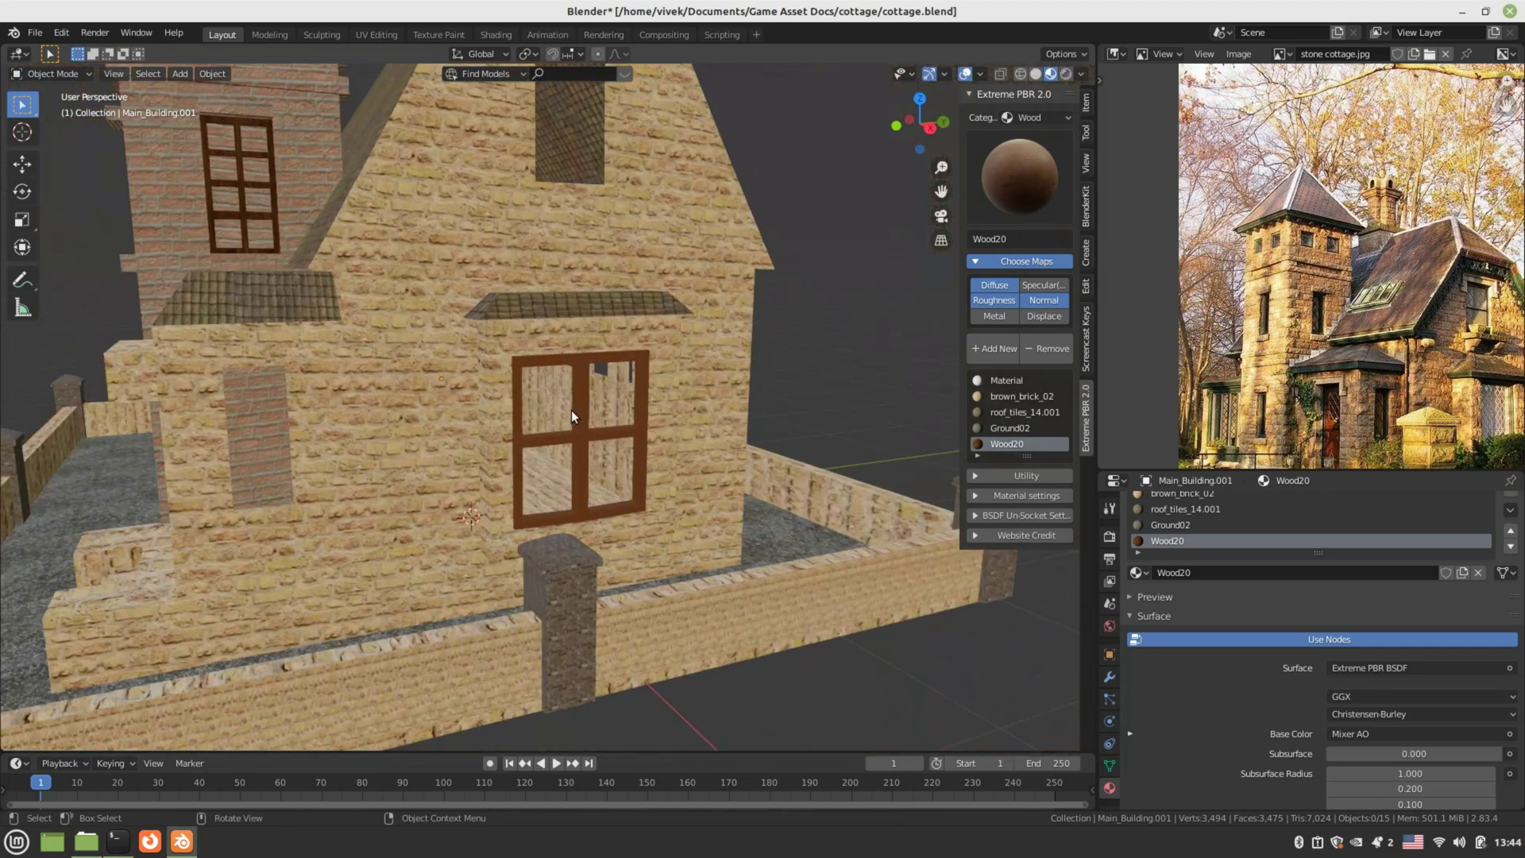
- Duplicate the gable window frame in the right view and place the copy over the narrow opening under the small side roof
left_click(583, 437)
key("KP_3")
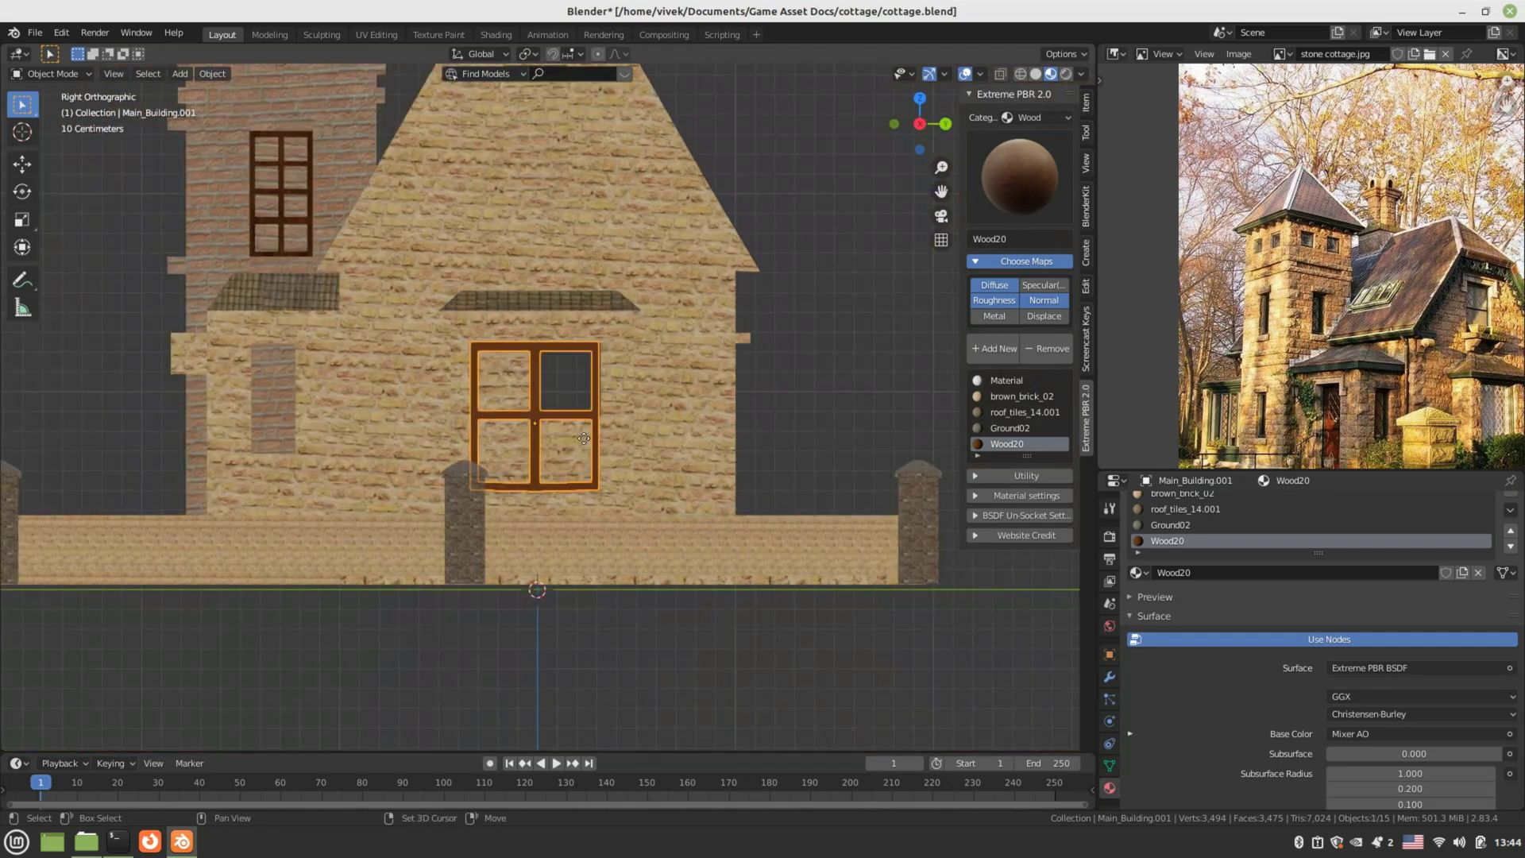
key("shift+d")
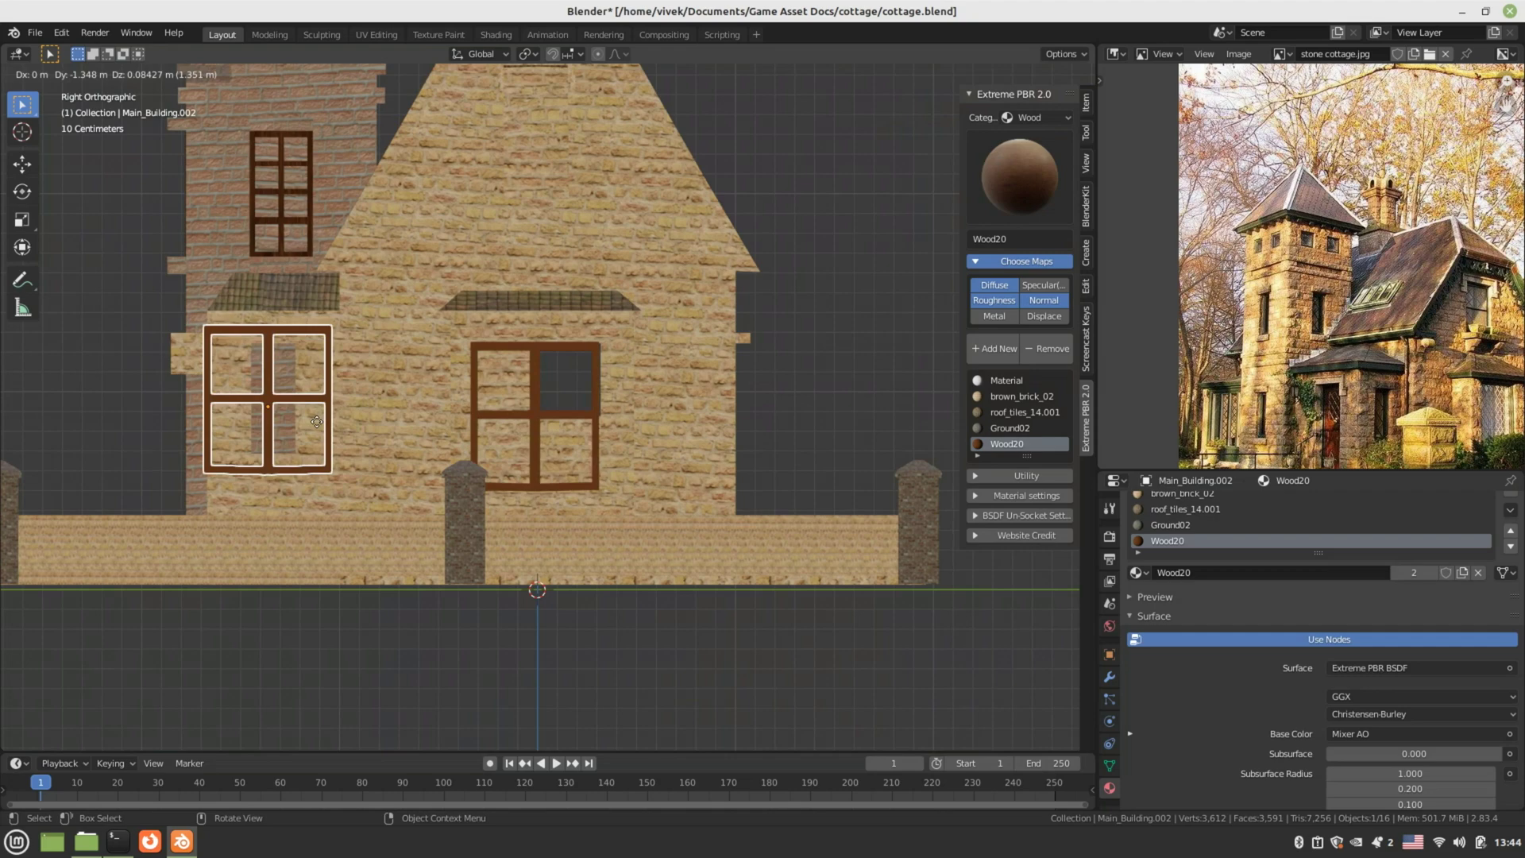
left_click(333, 426)
- Scale the duplicate frame uniformly to about 0.72 and shift it along Y to centre it on the narrow opening
scroll(717, 485, "up", 4)
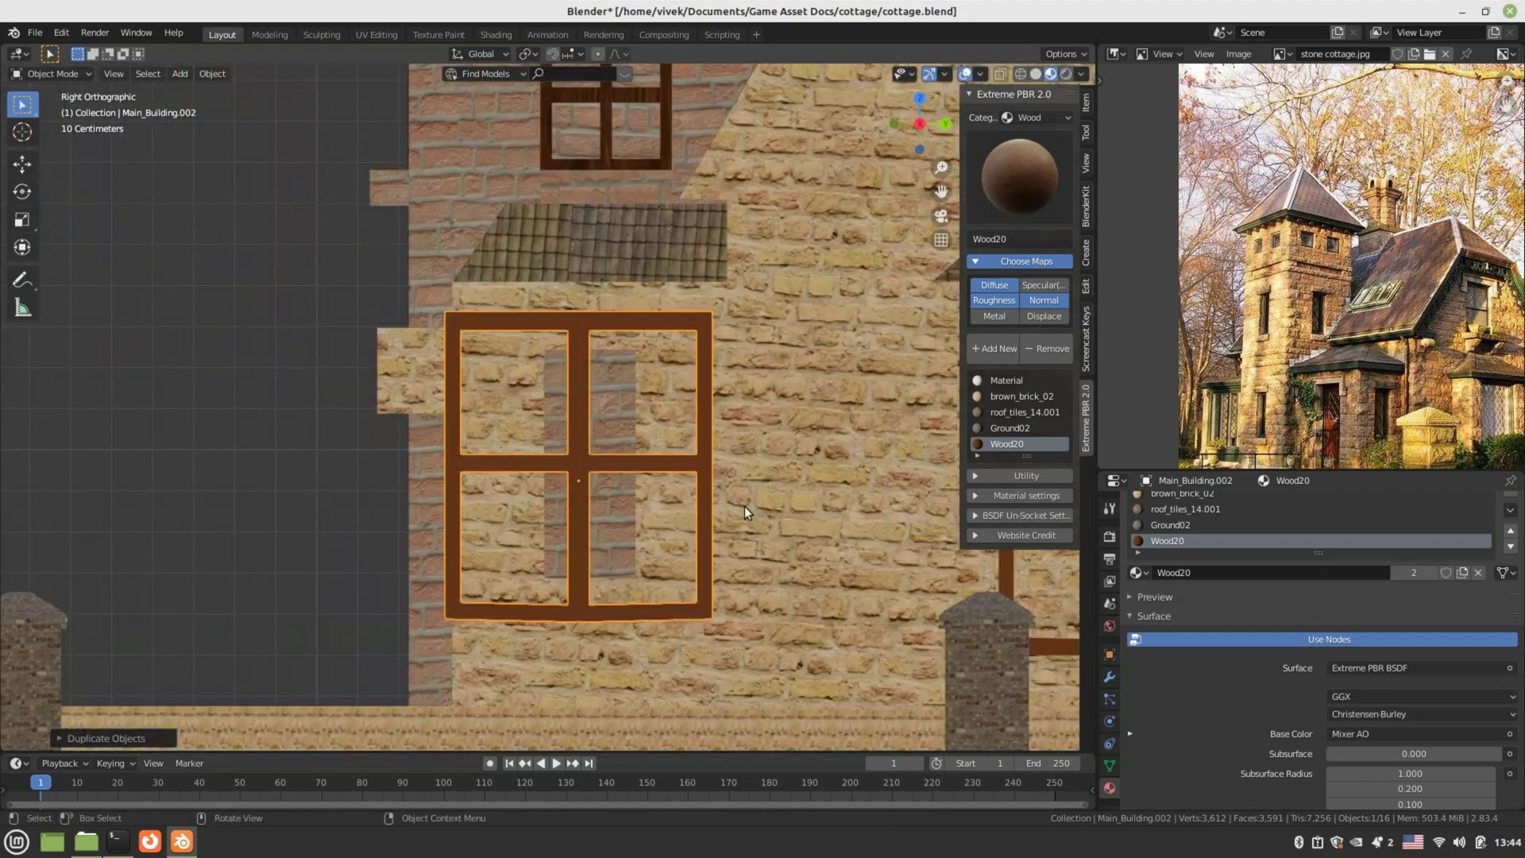
key("s")
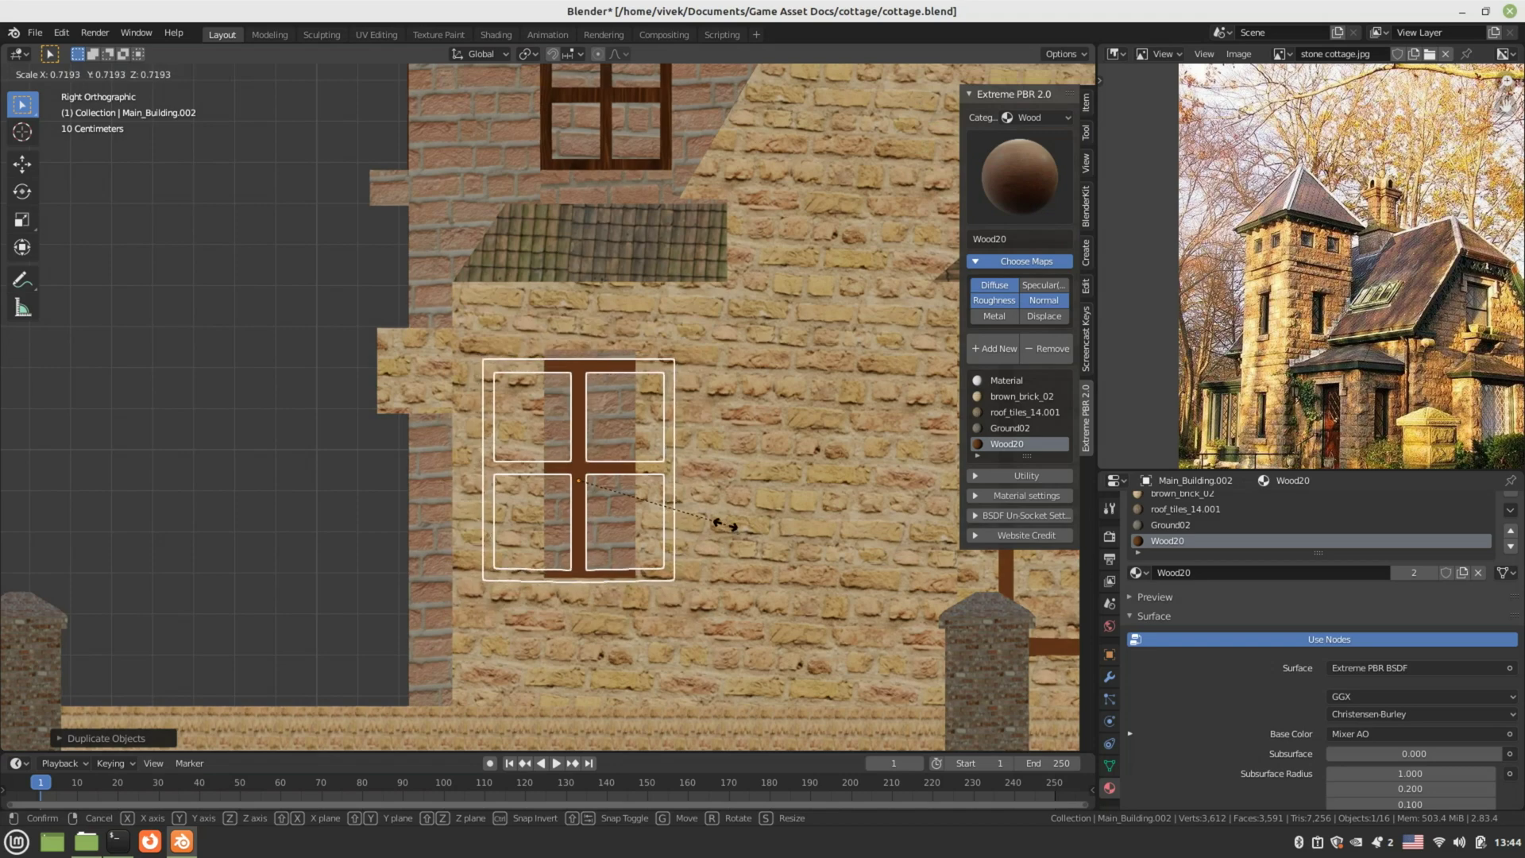
left_click(725, 524)
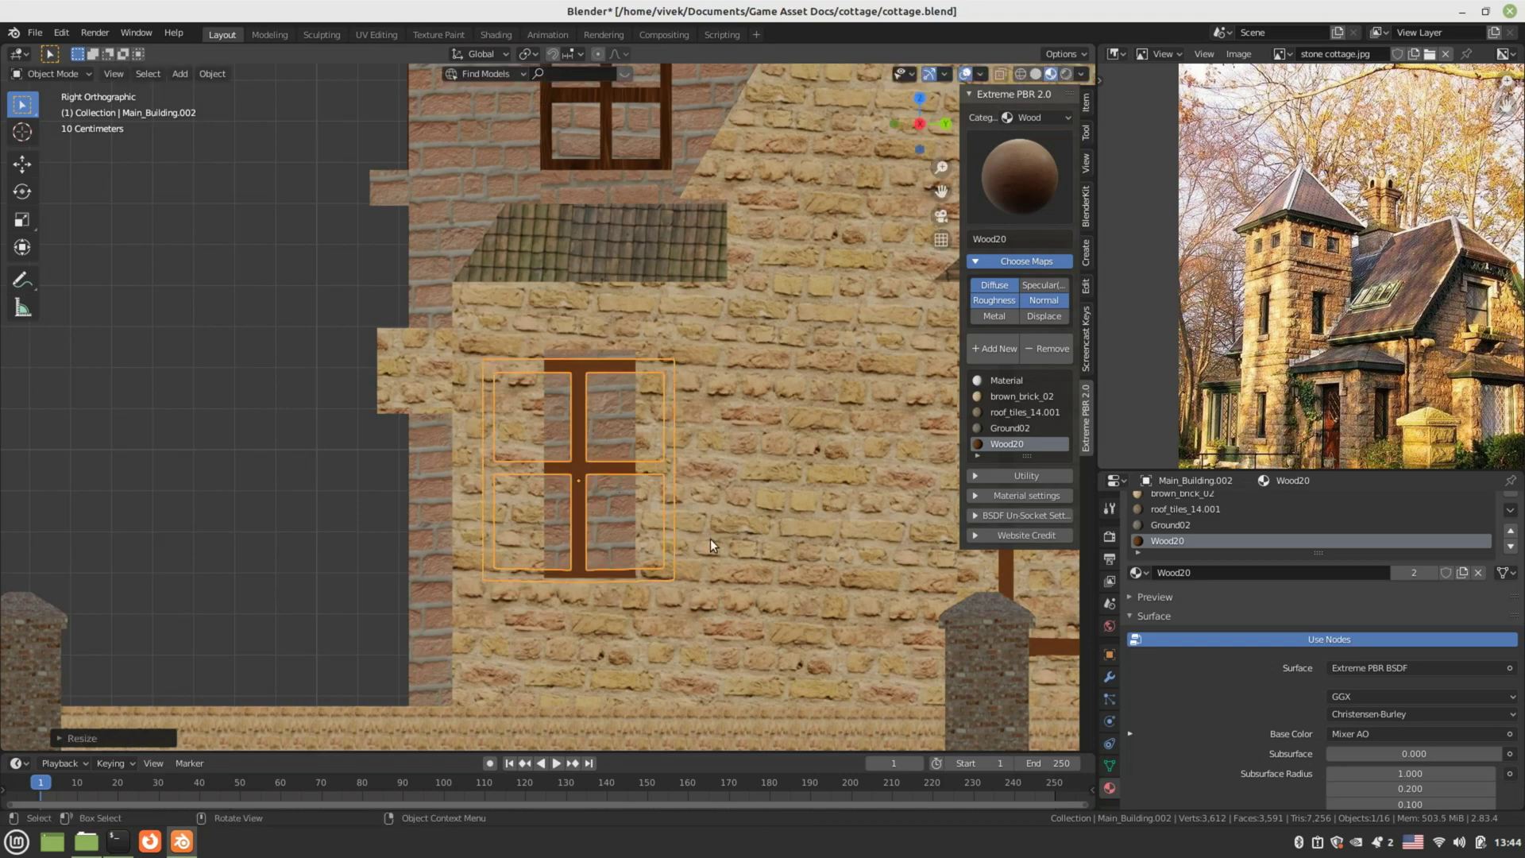
key("g")
key("x")
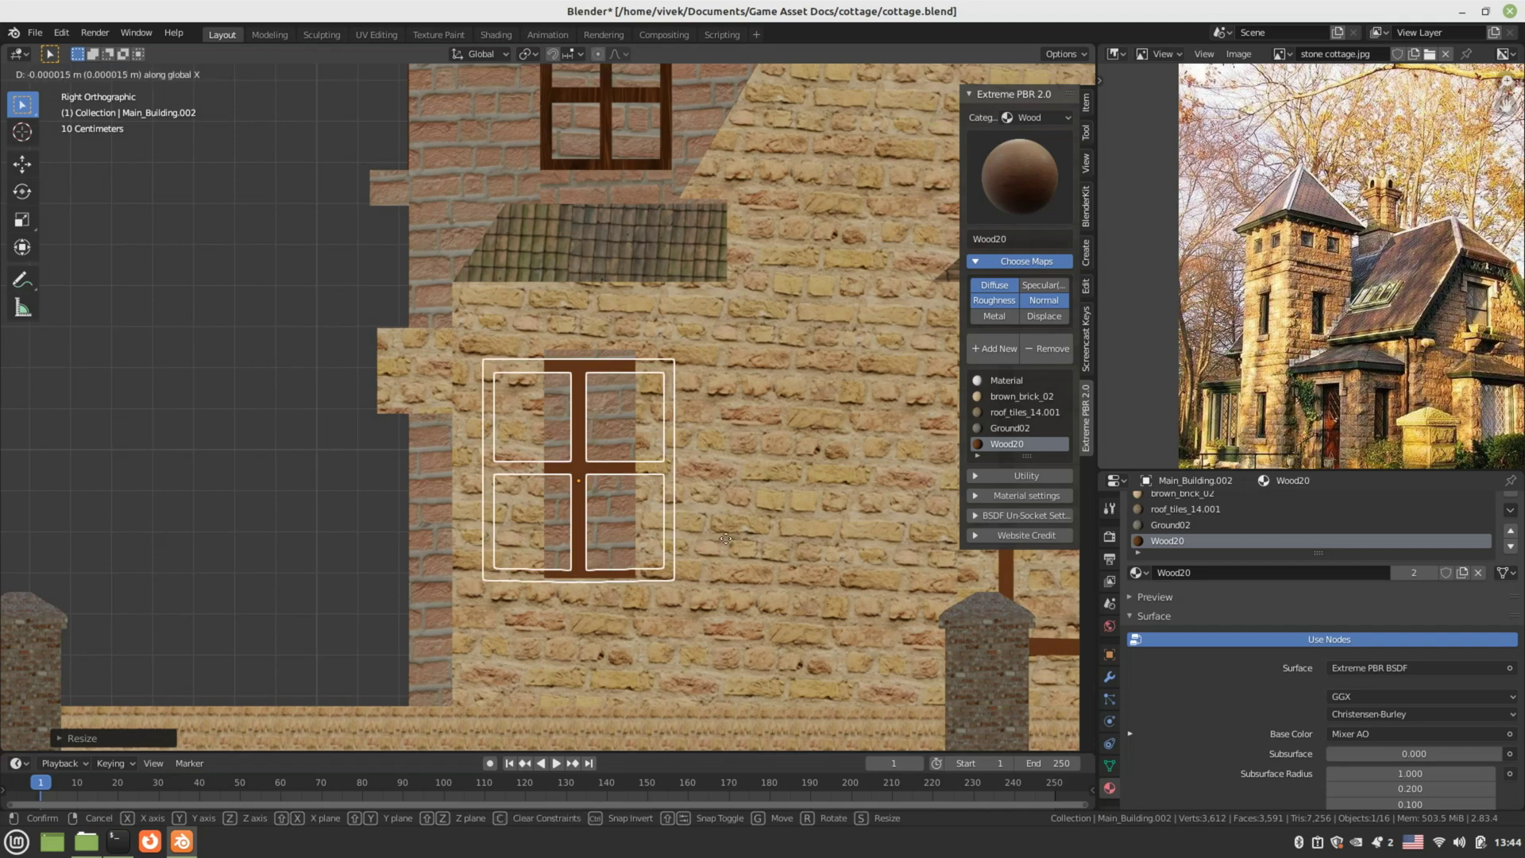
left_click(726, 539)
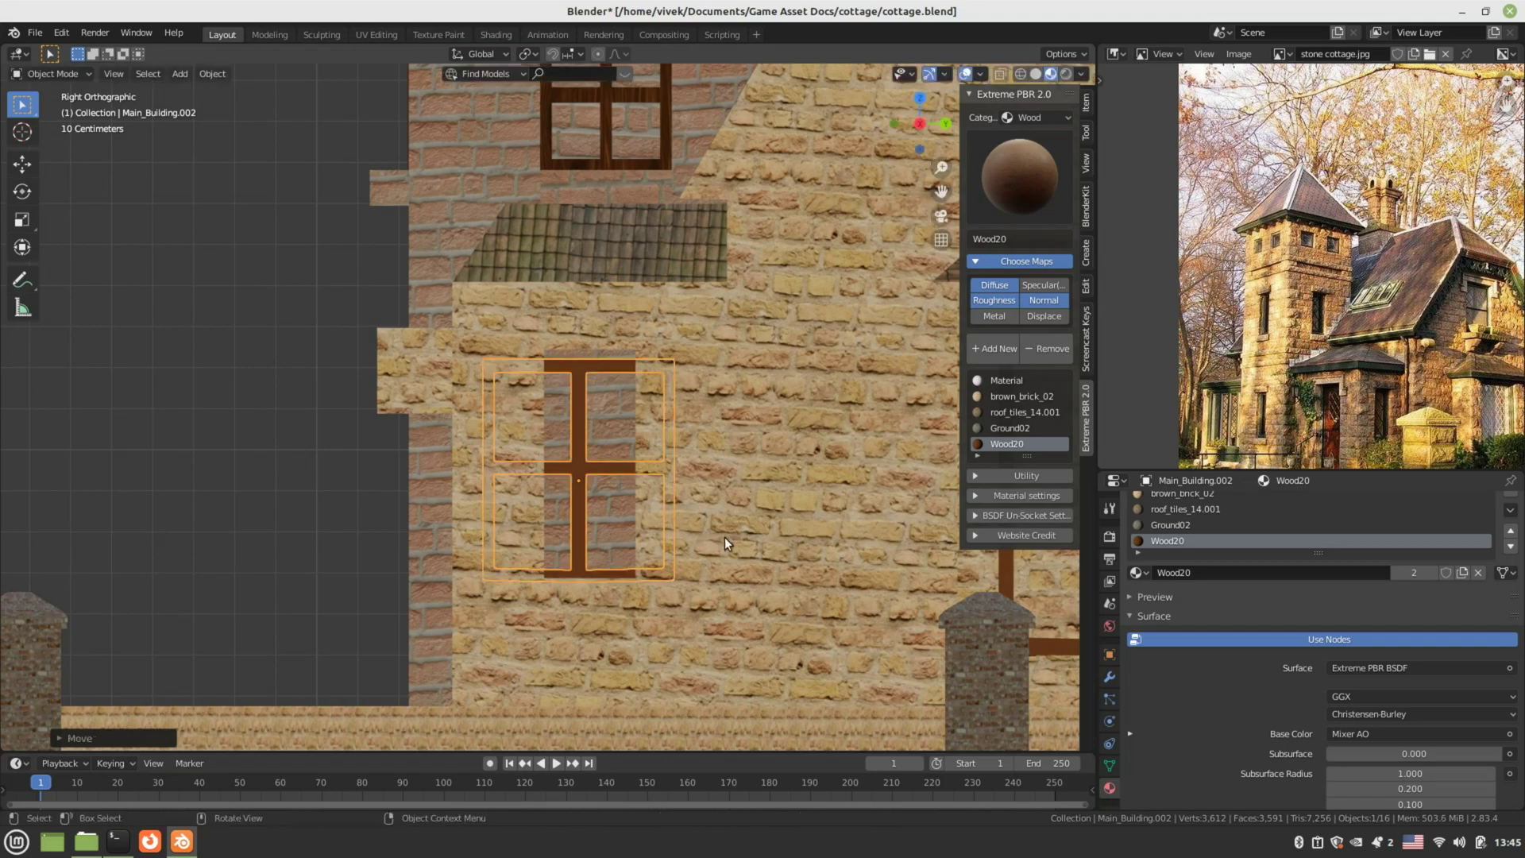
key("g")
key("y")
left_click(735, 538)
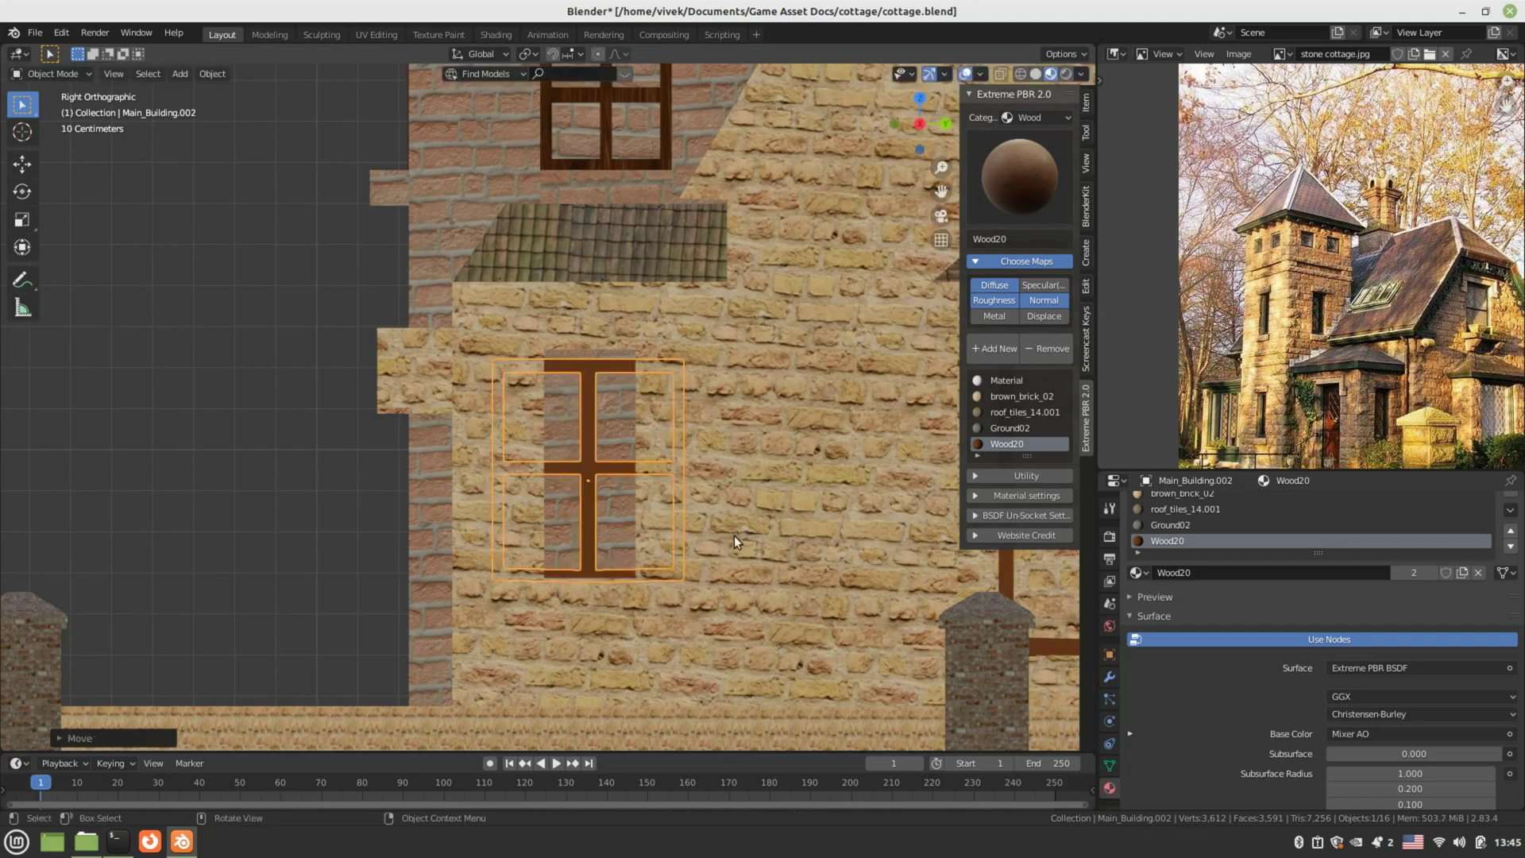
- Scale the duplicate frame along Y to about half its width so it fits the narrow opening
type("sy0.5")
key("Return")
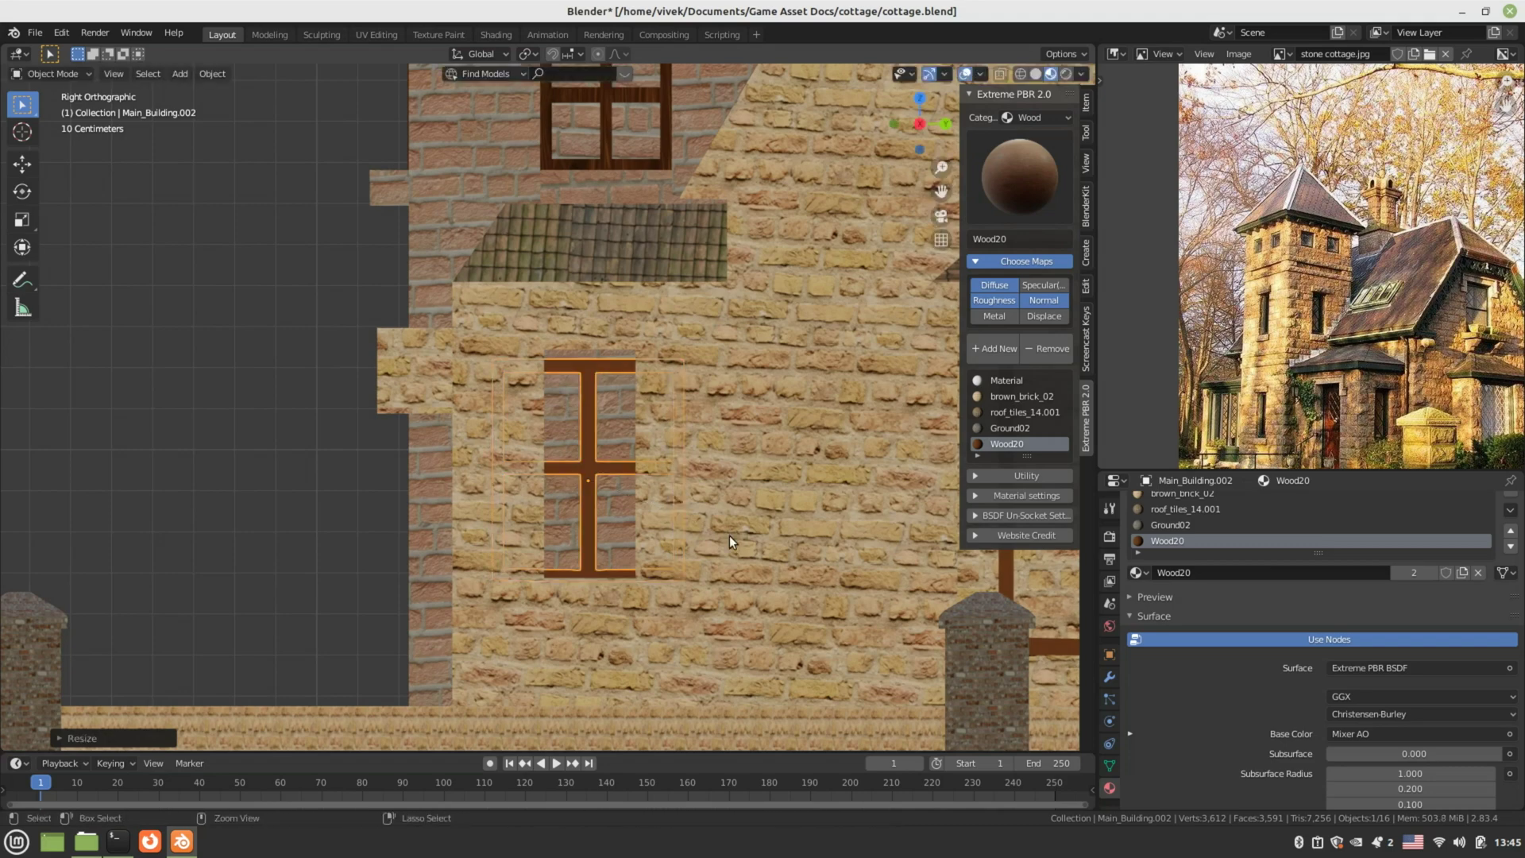
key("s")
key("y")
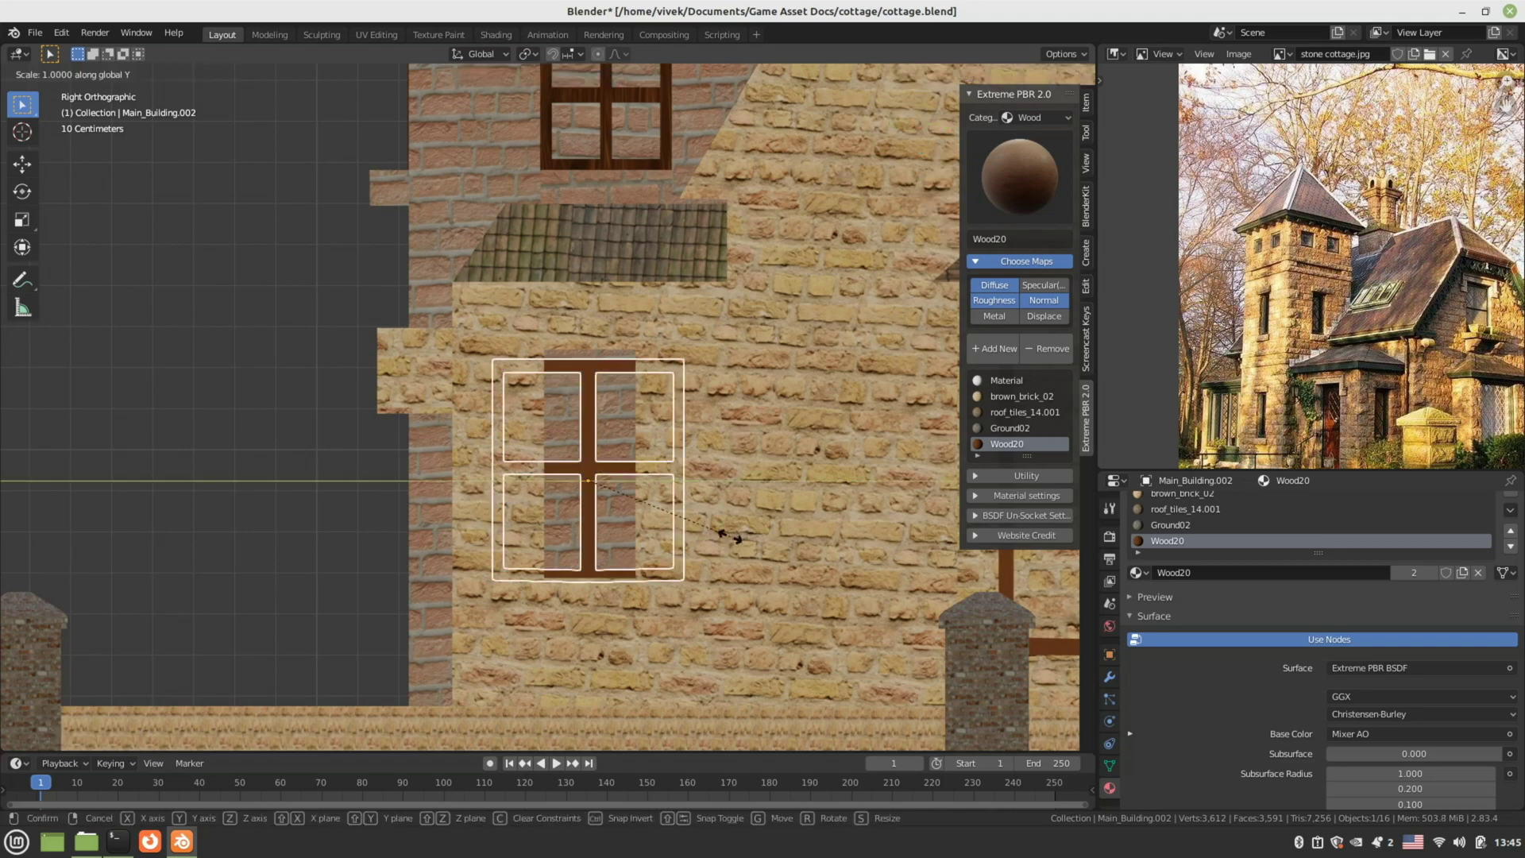
left_click(643, 539)
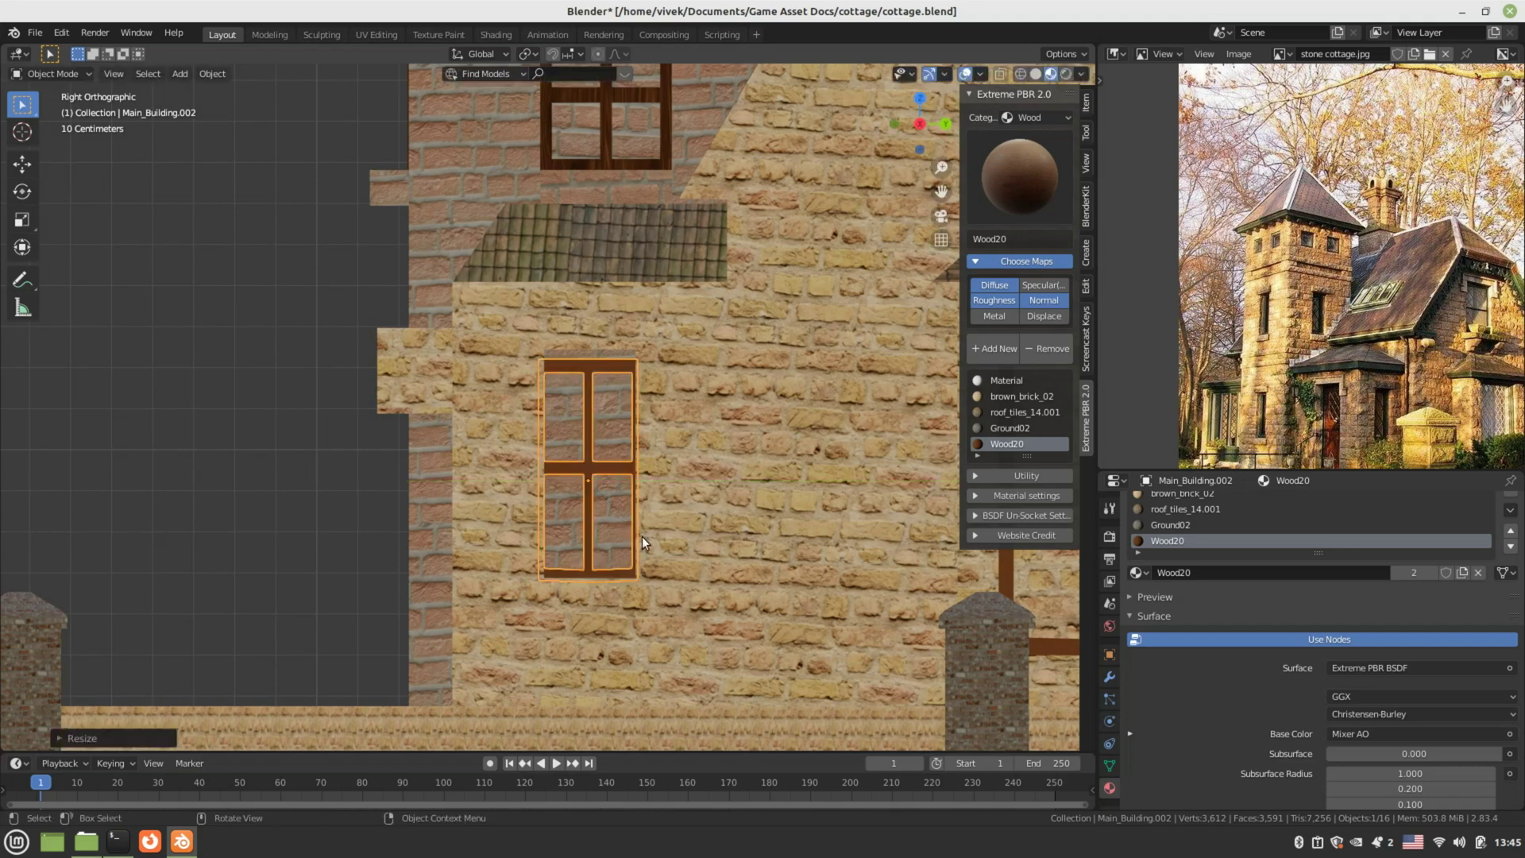
- In the front view, move the narrow window frame about 0.63 m along positive X to the outer face of the side wall
middle_click_drag(650, 547, 832, 558)
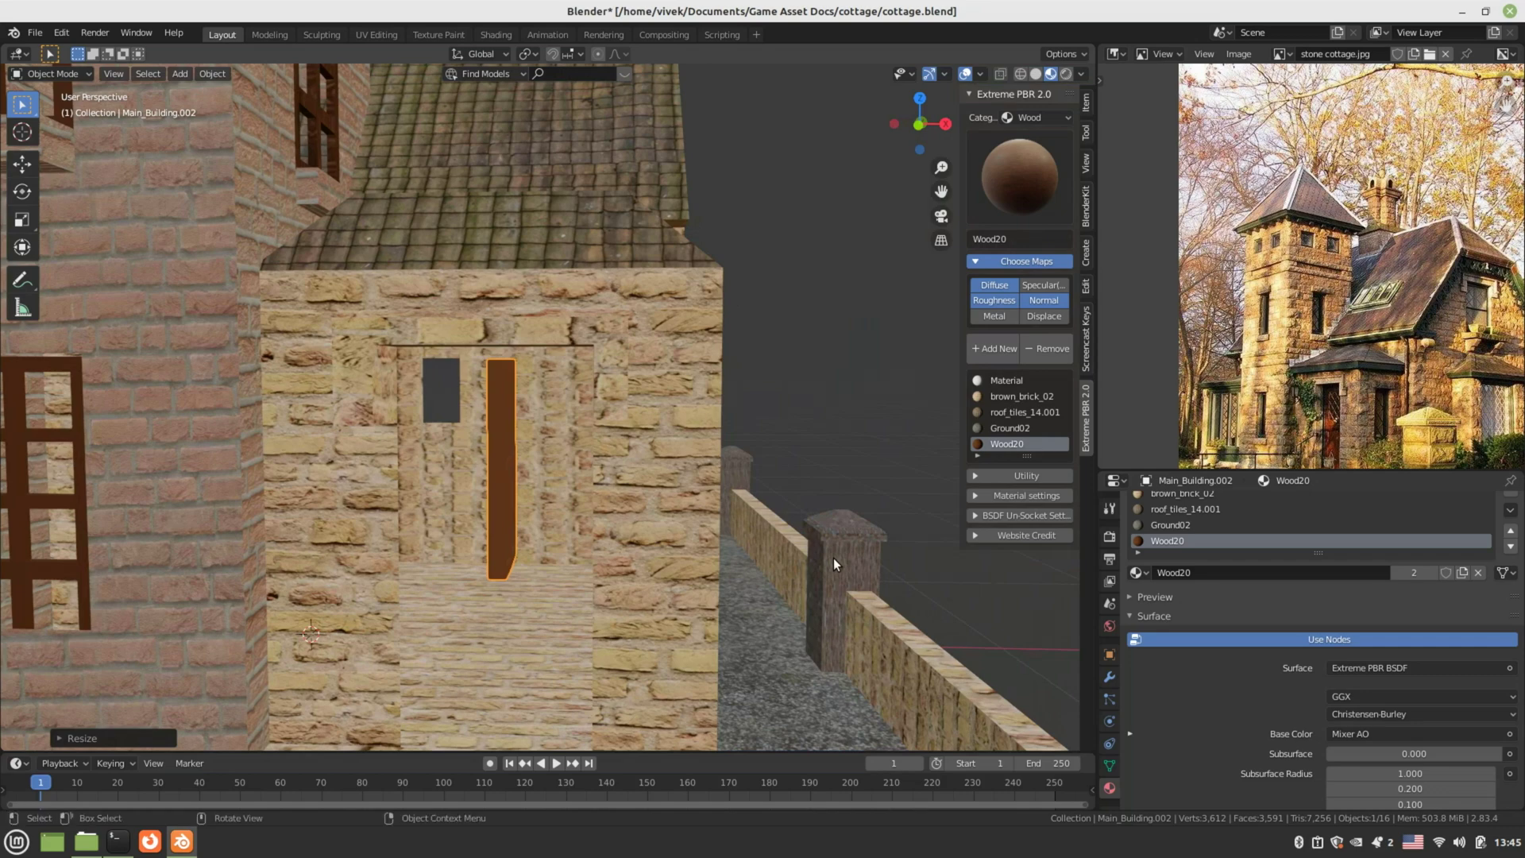
key("KP_1")
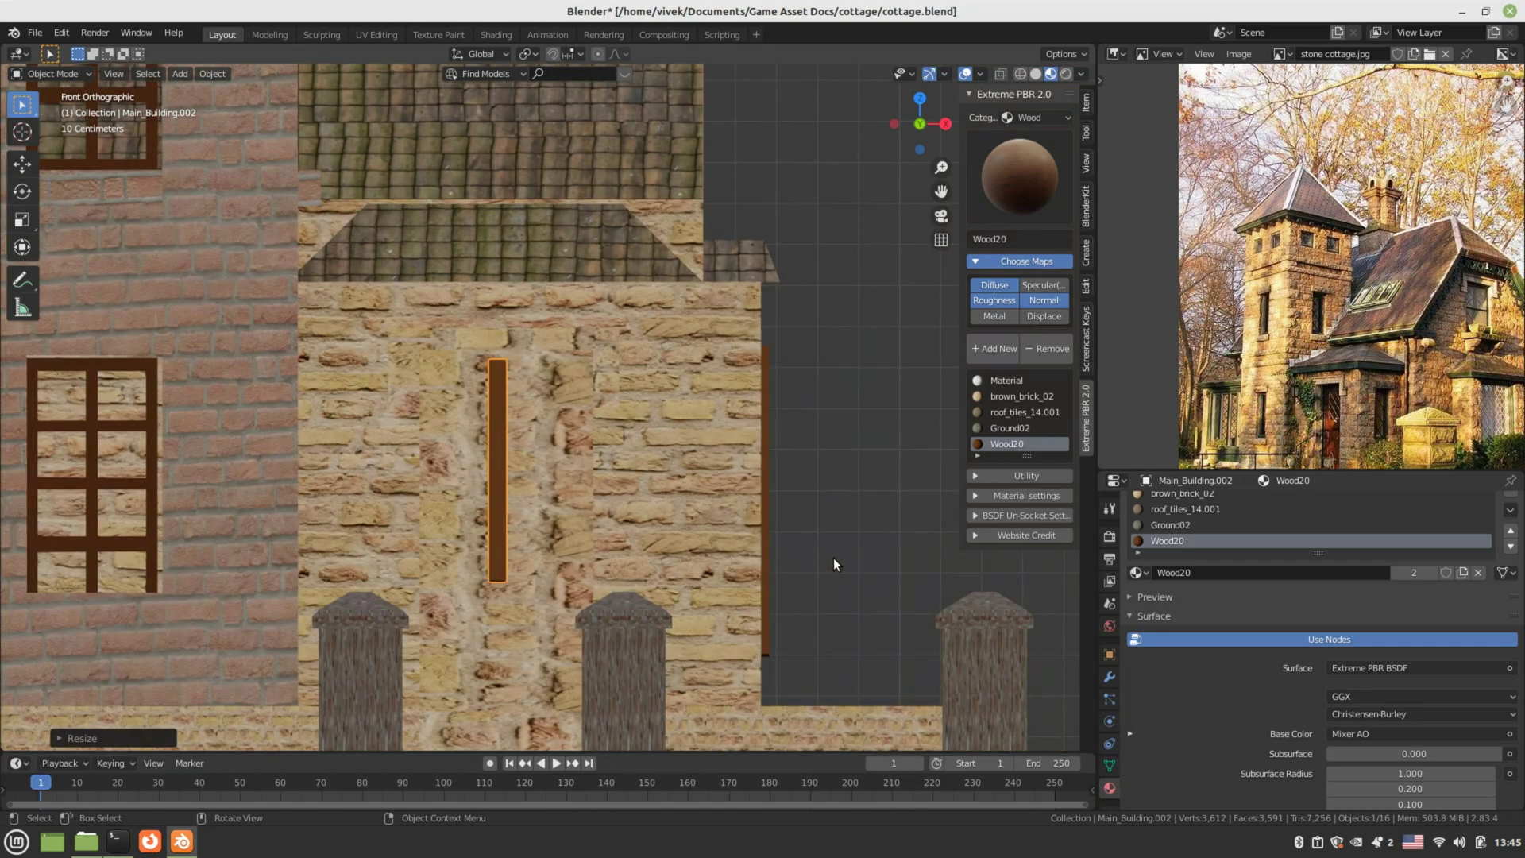
key("g")
key("x")
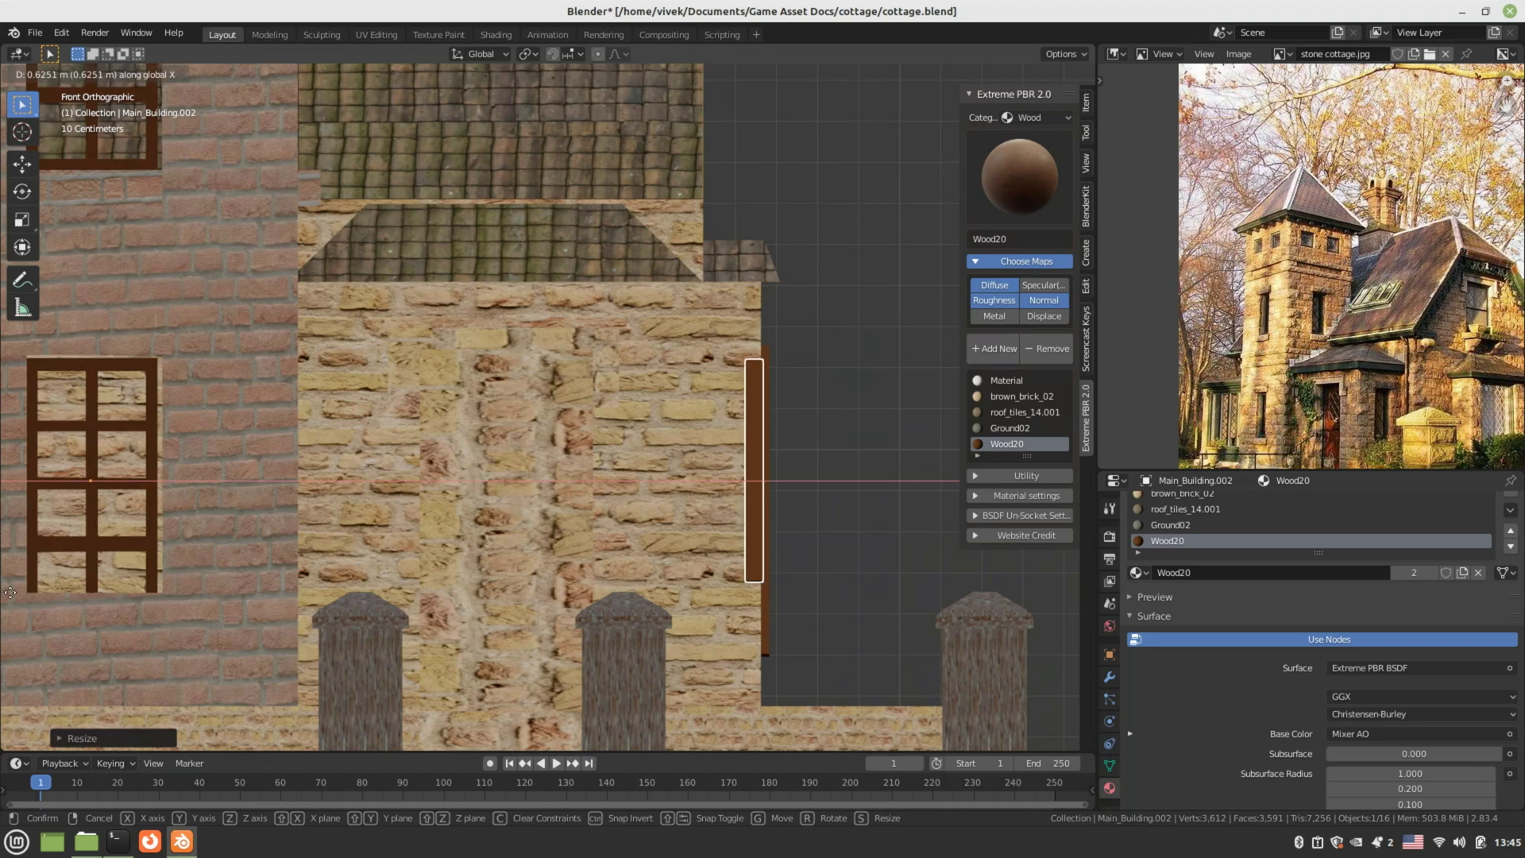
key("Return")
- Push the narrow window frame back along negative X until it sits recessed in the side wall's opening
middle_click_drag(914, 588, 1047, 589)
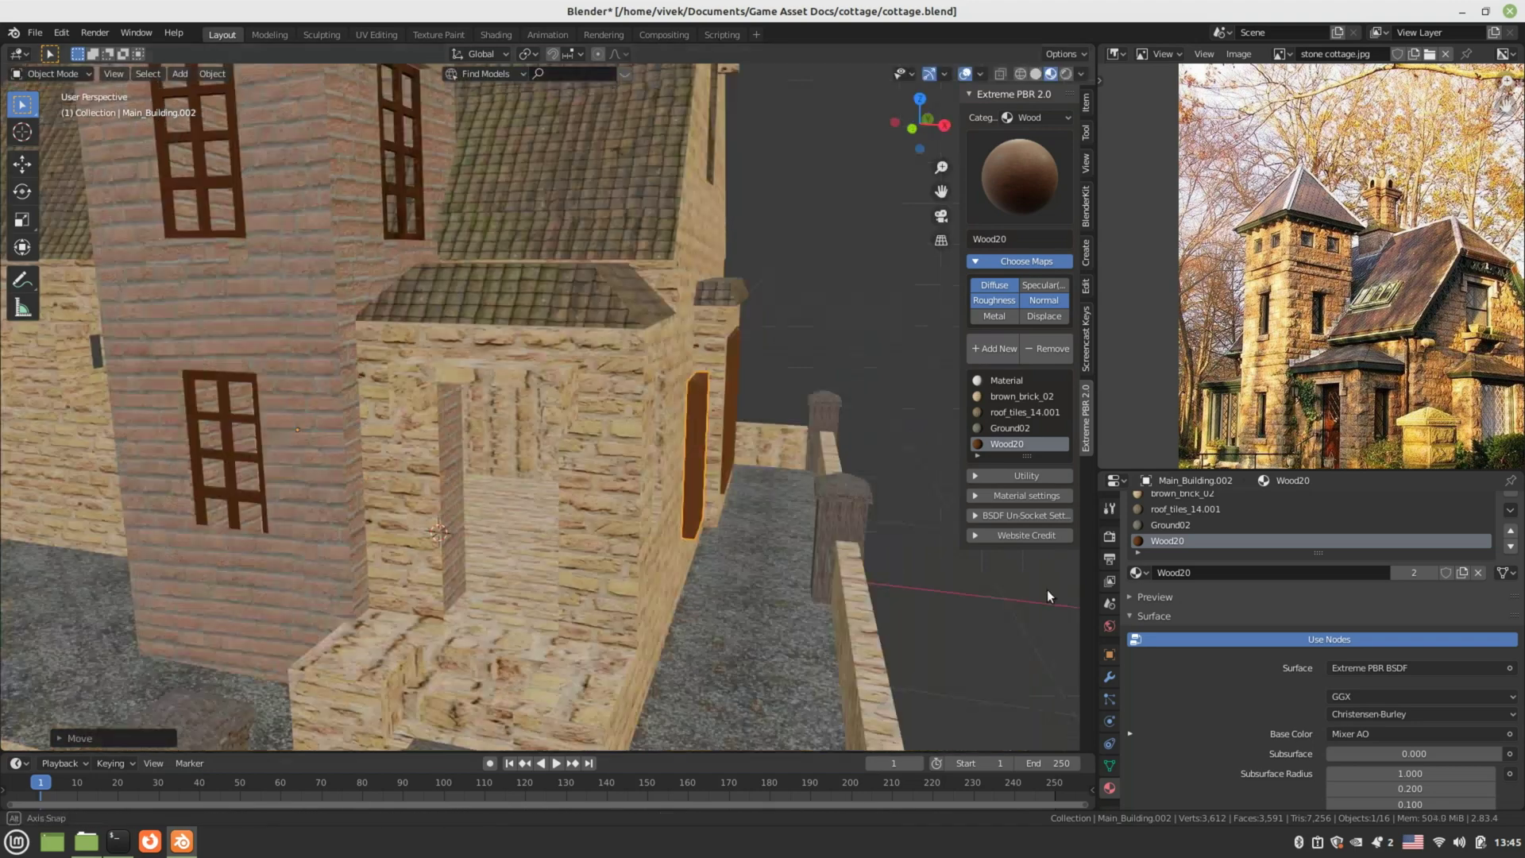
key("KP_1")
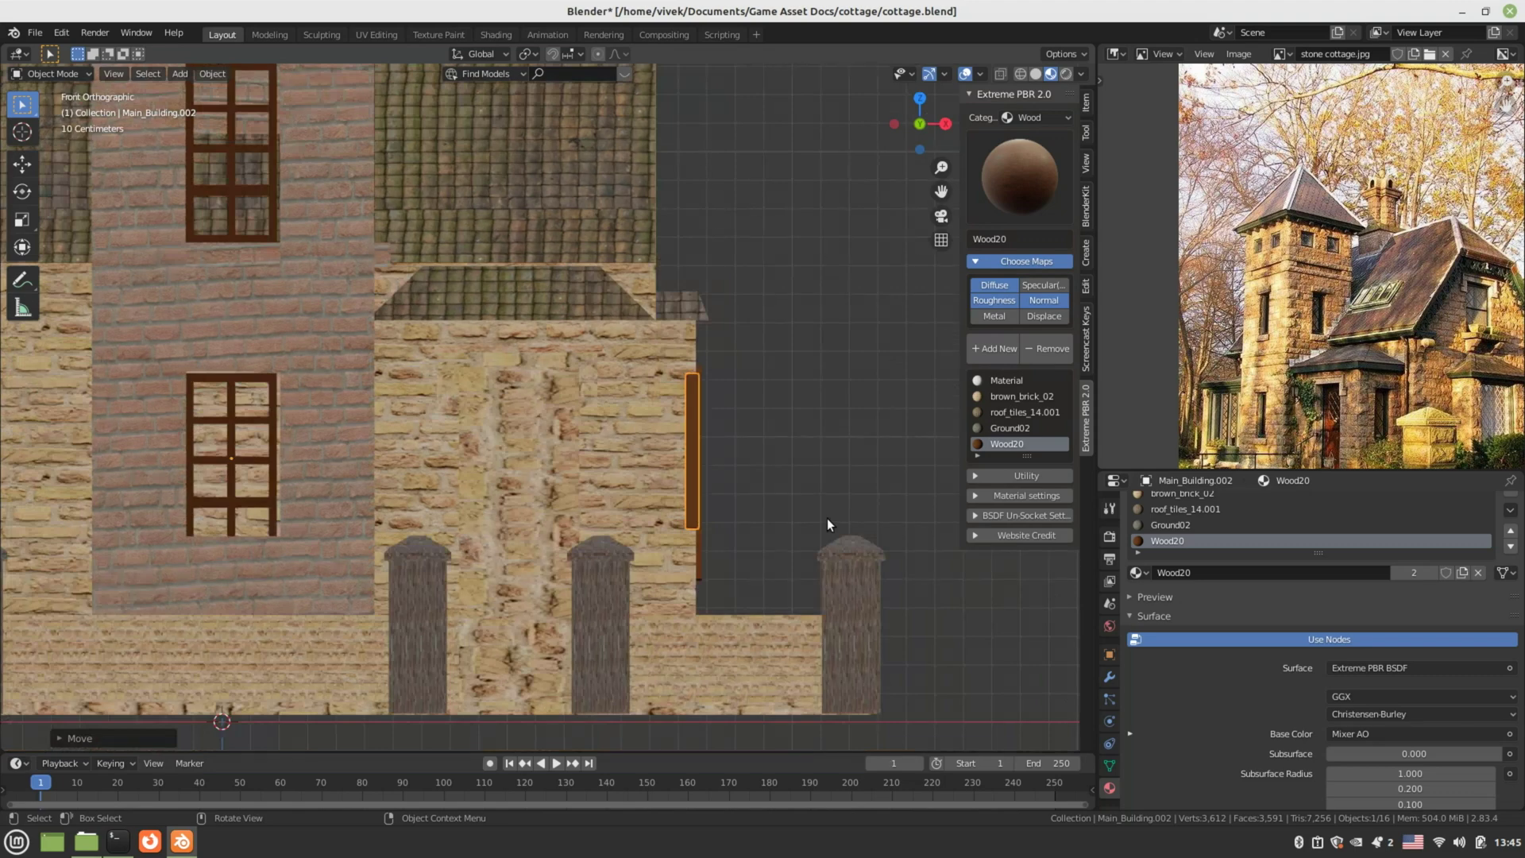
key("g")
key("x")
key("Return")
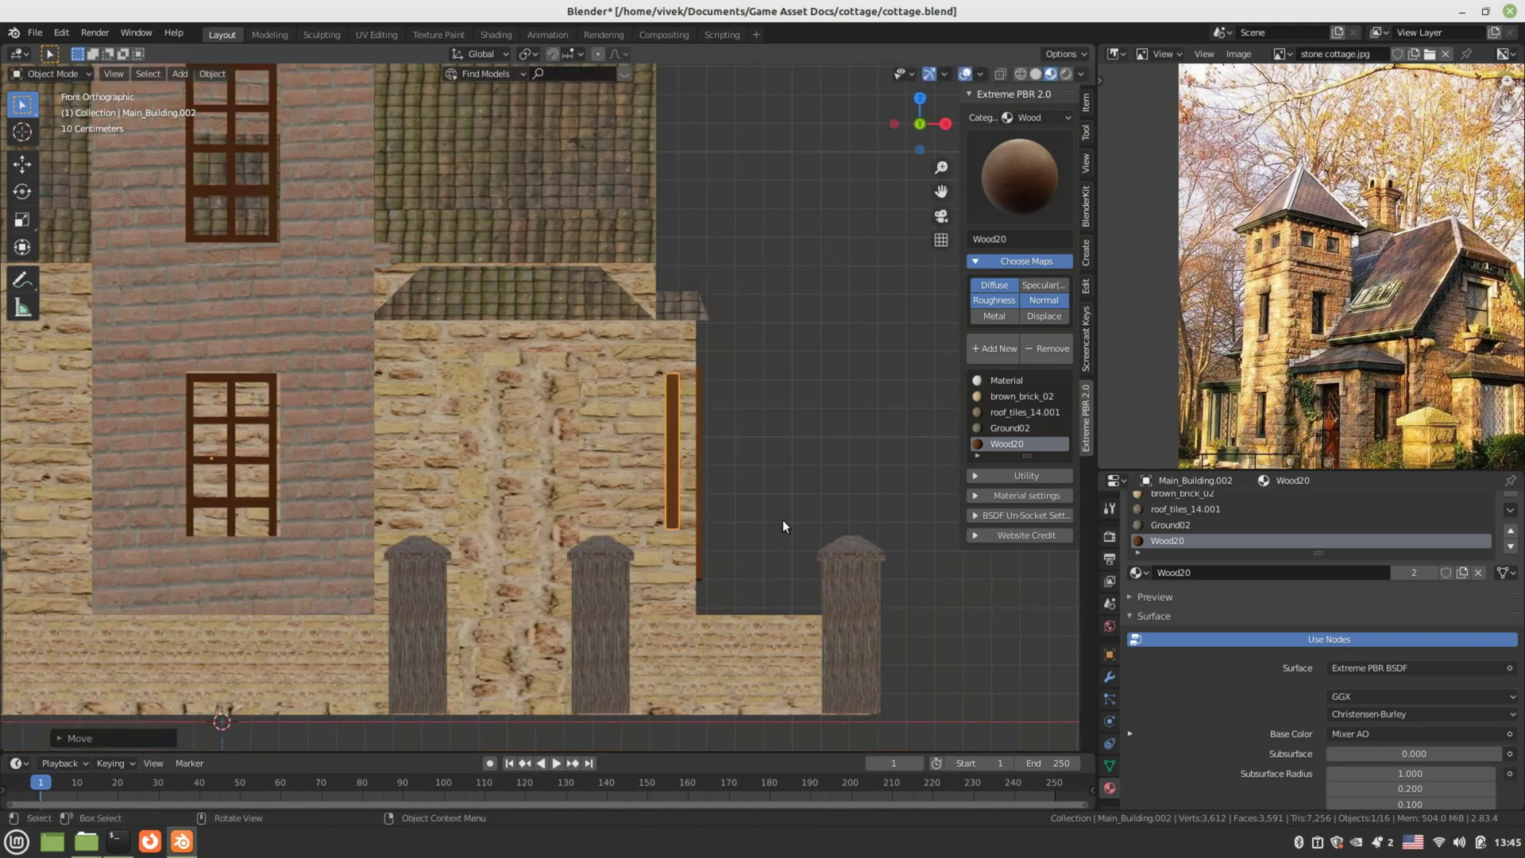
middle_click_drag(783, 521, 777, 562)
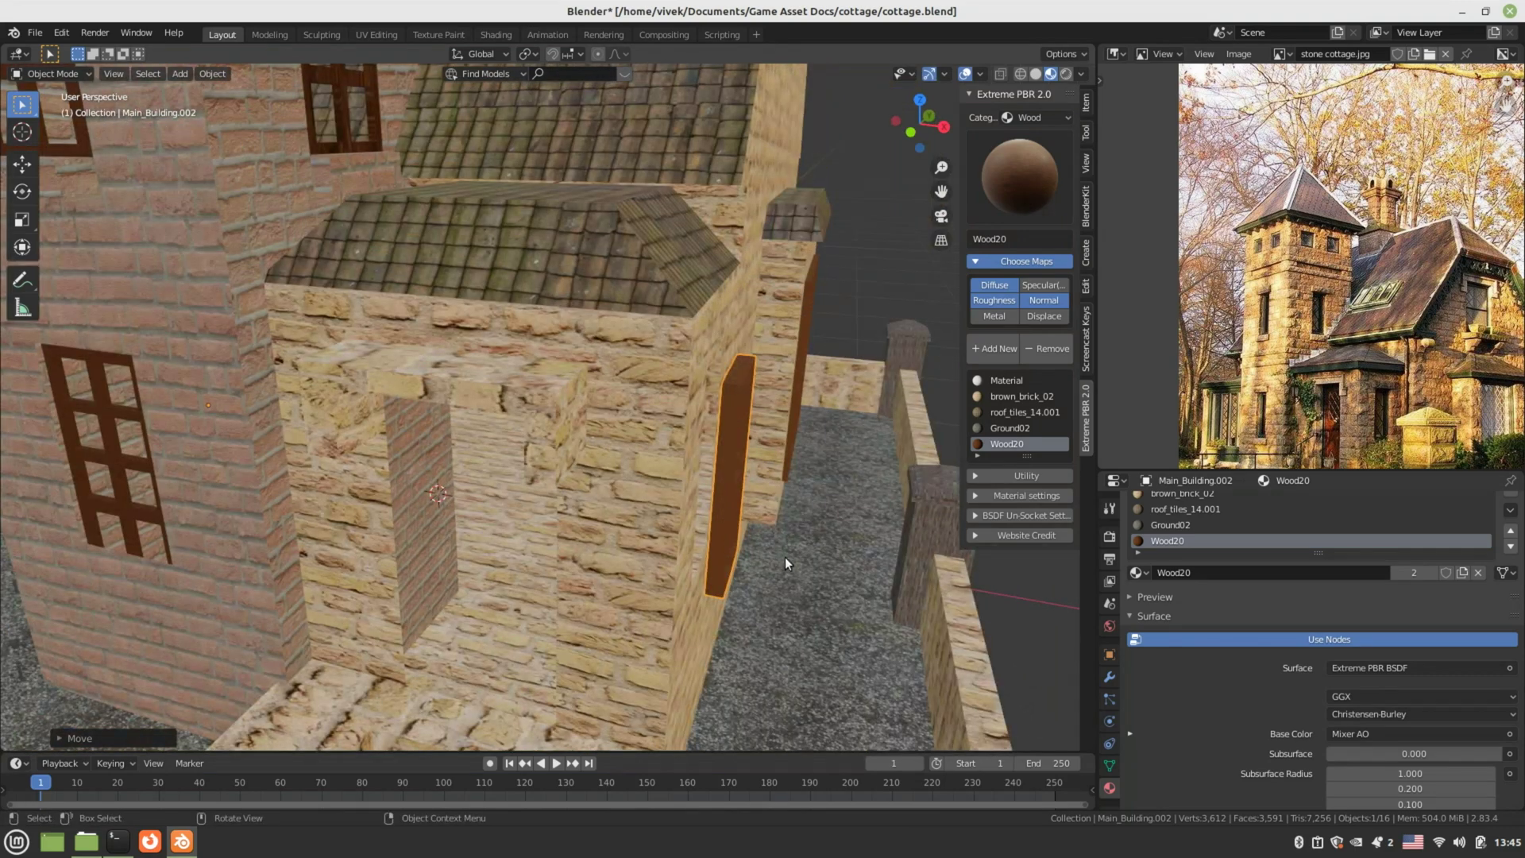
key("g")
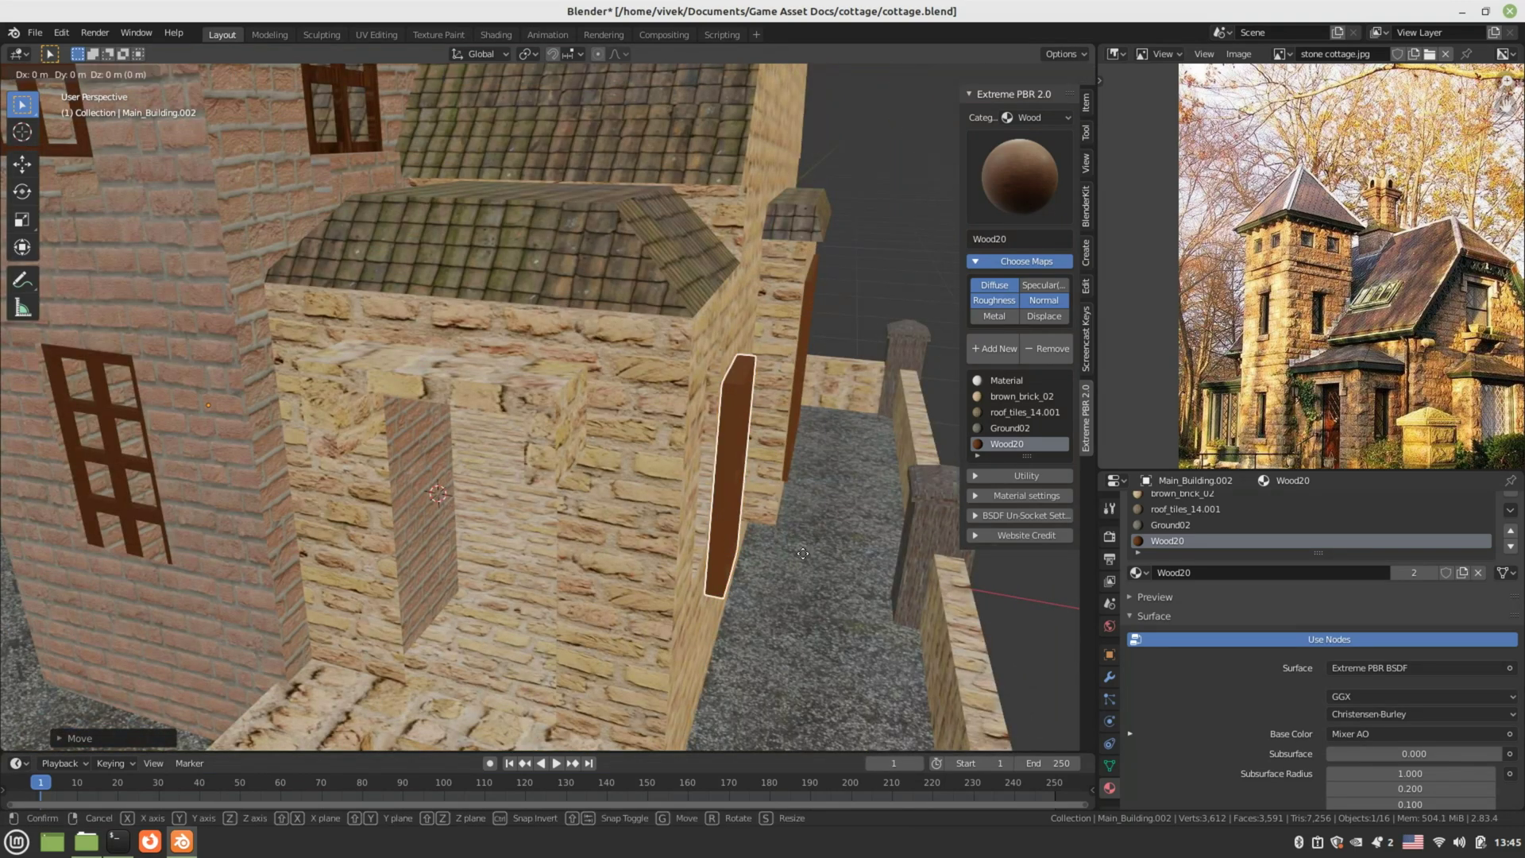
key("x")
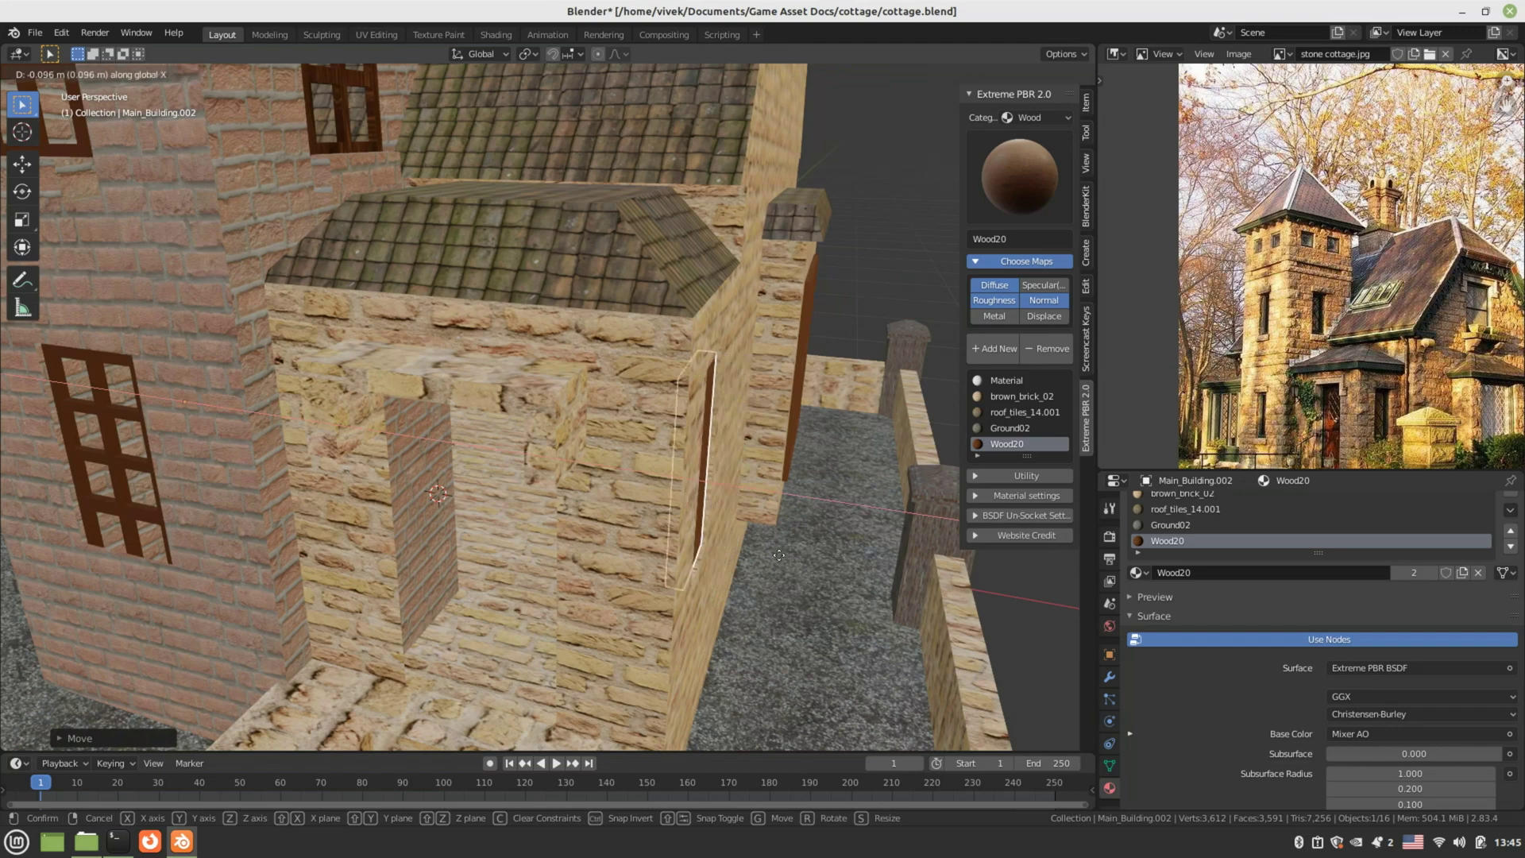
left_click(785, 557)
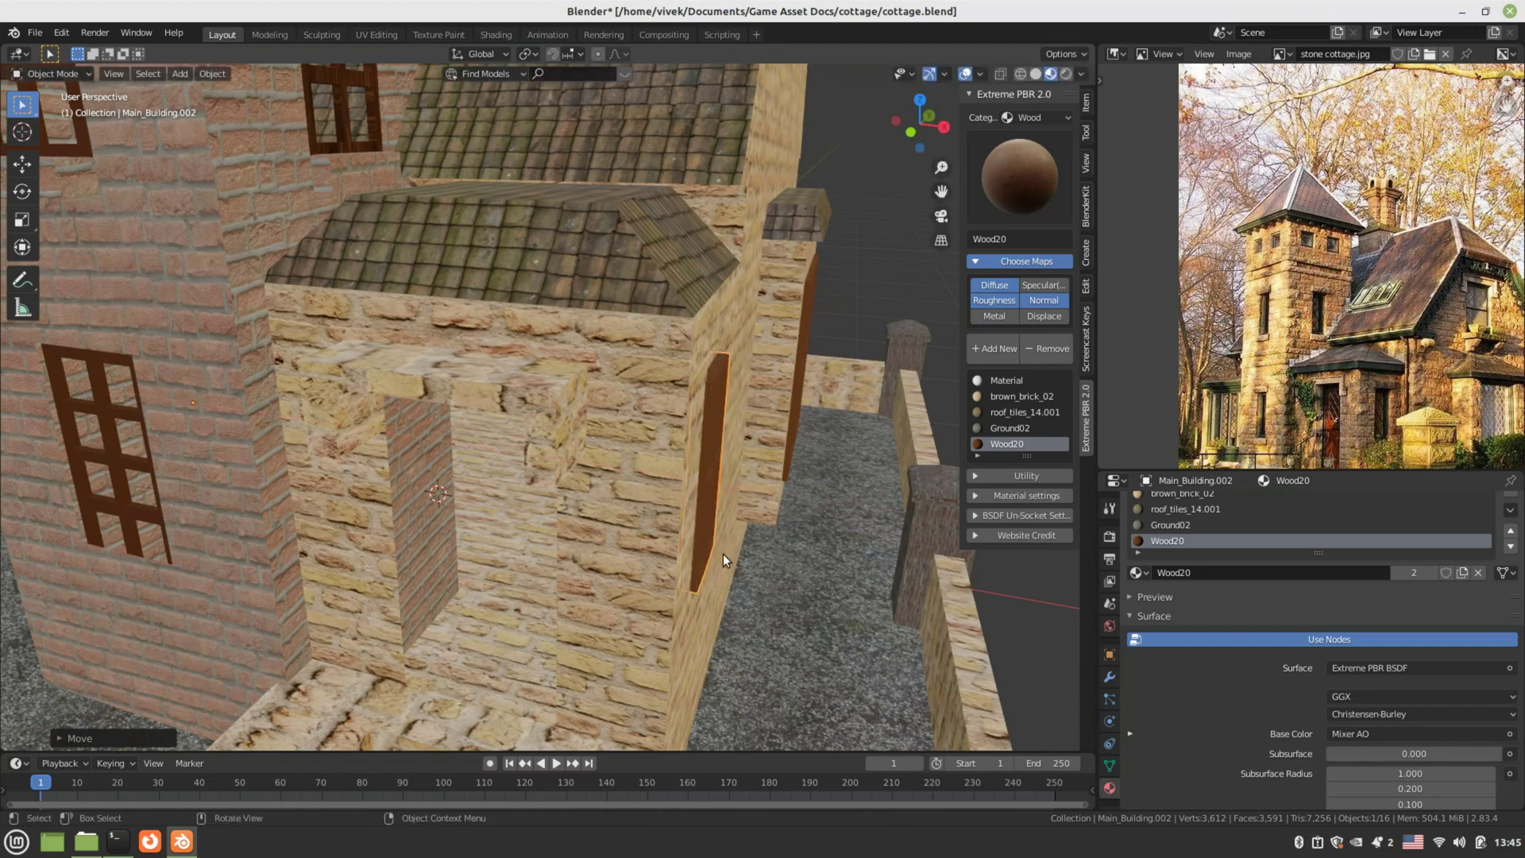
- Raise the narrow window frame slightly along Z and stretch it along Z to cover the full height of the opening
middle_click_drag(723, 555, 589, 502)
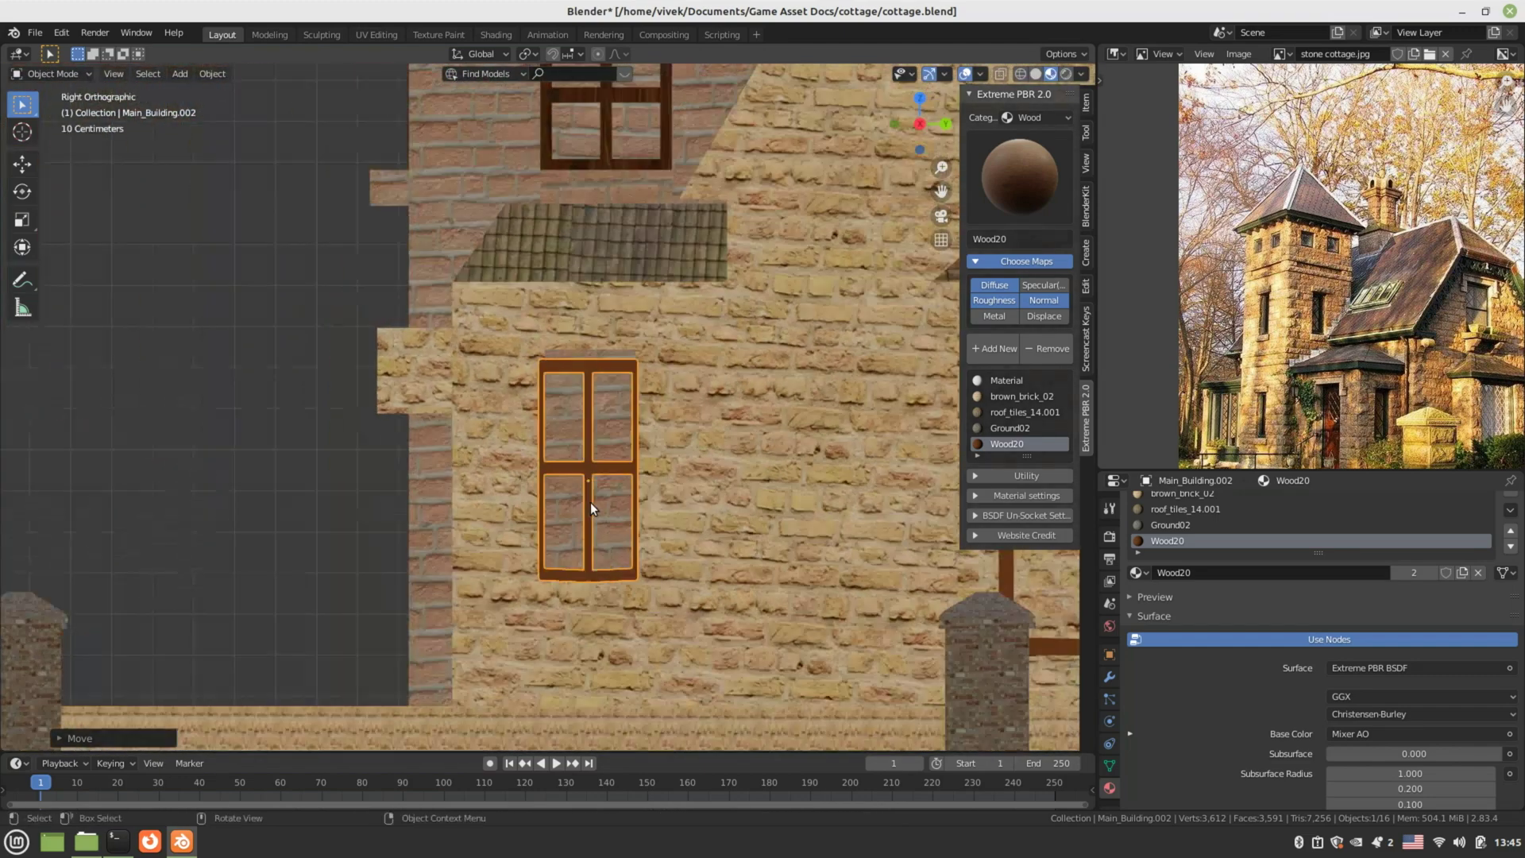
scroll(589, 502, "up", 3)
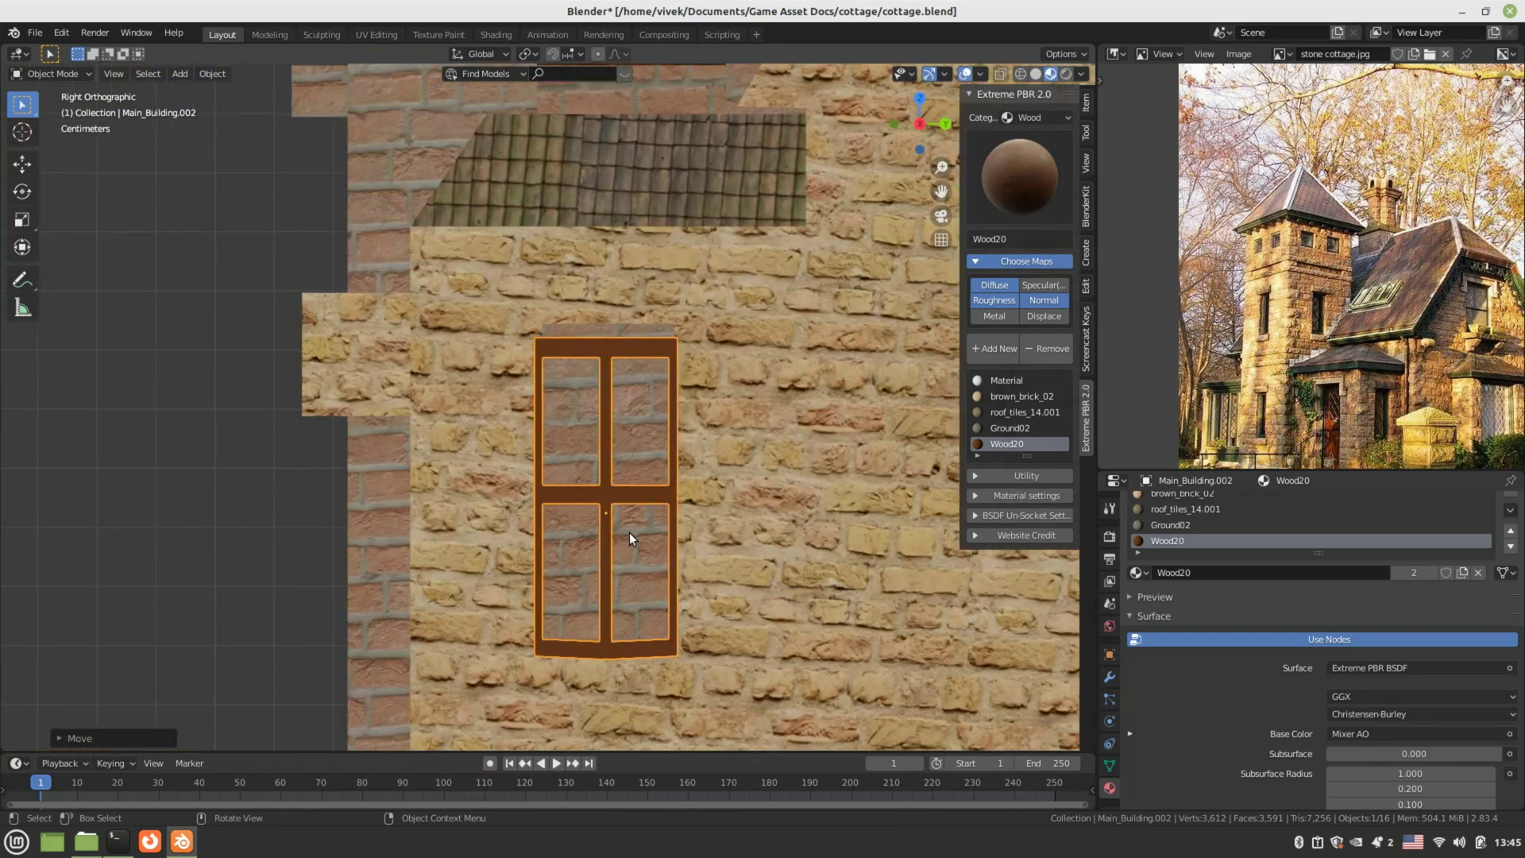
key("g")
key("z")
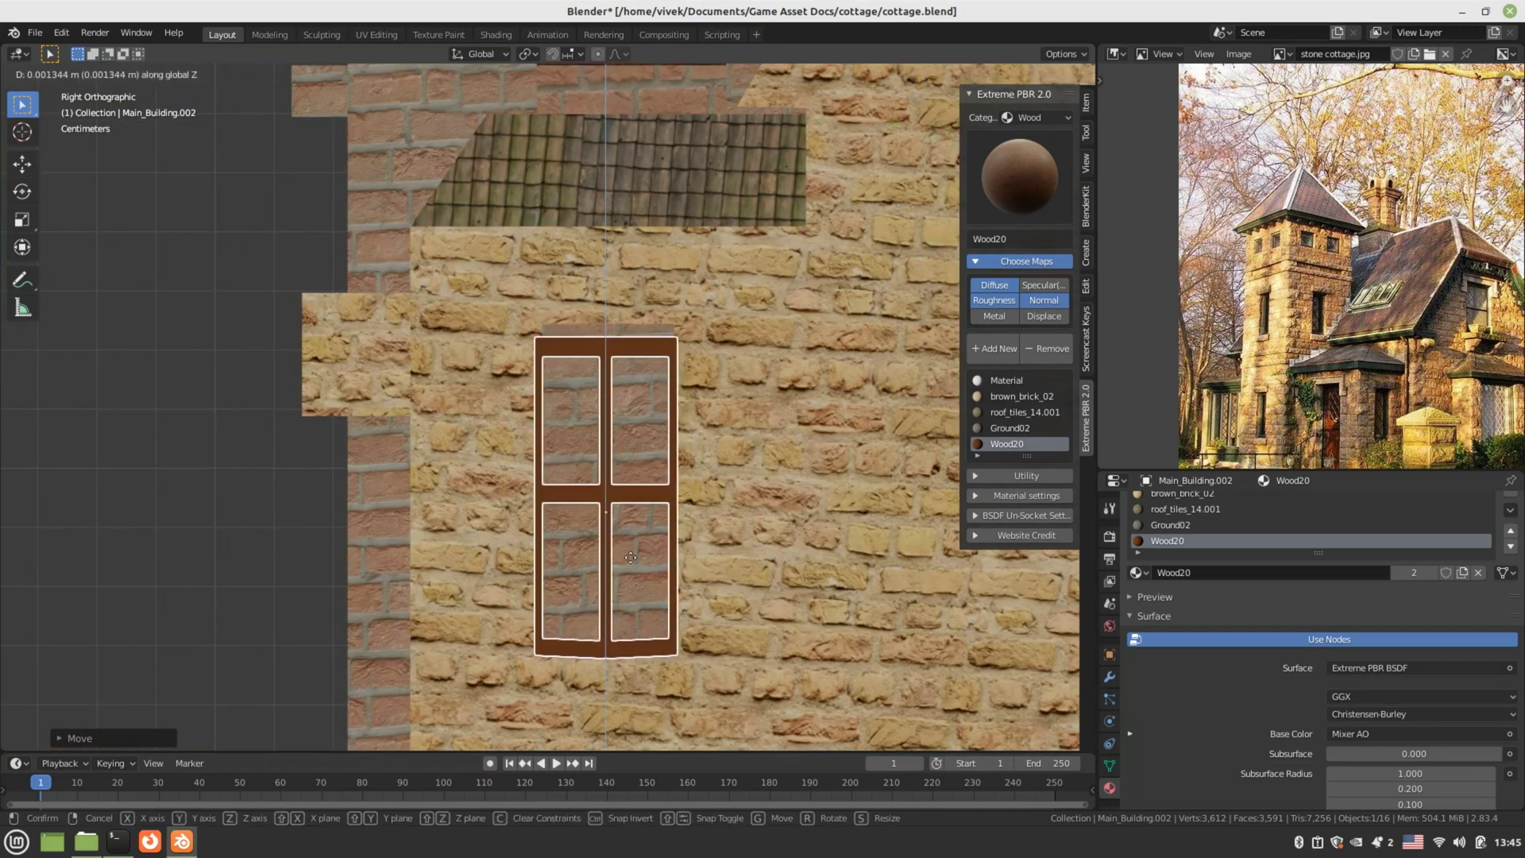
left_click(633, 547)
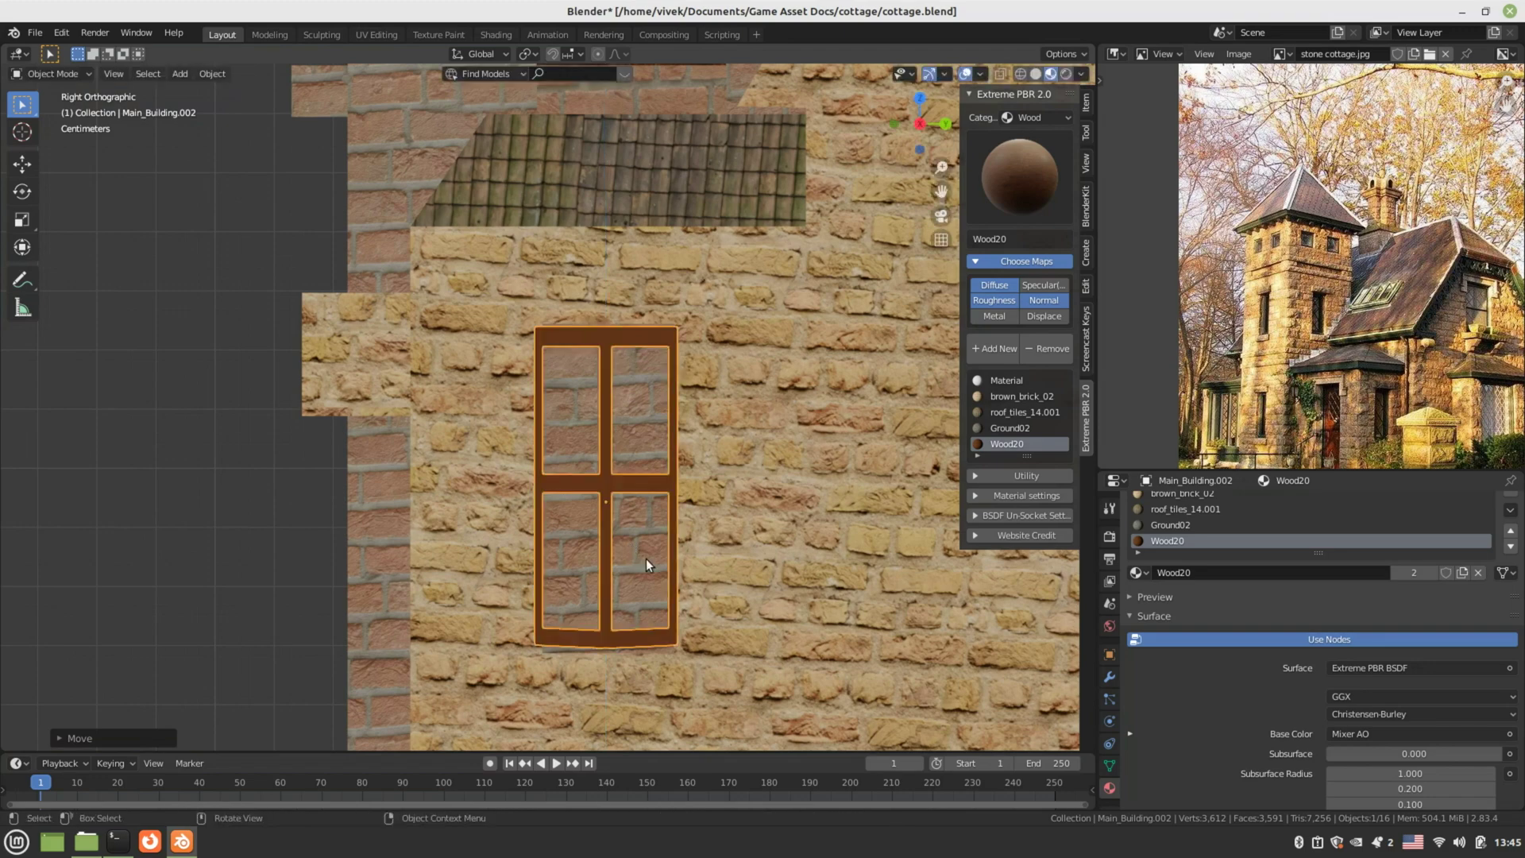
key("s")
key("z")
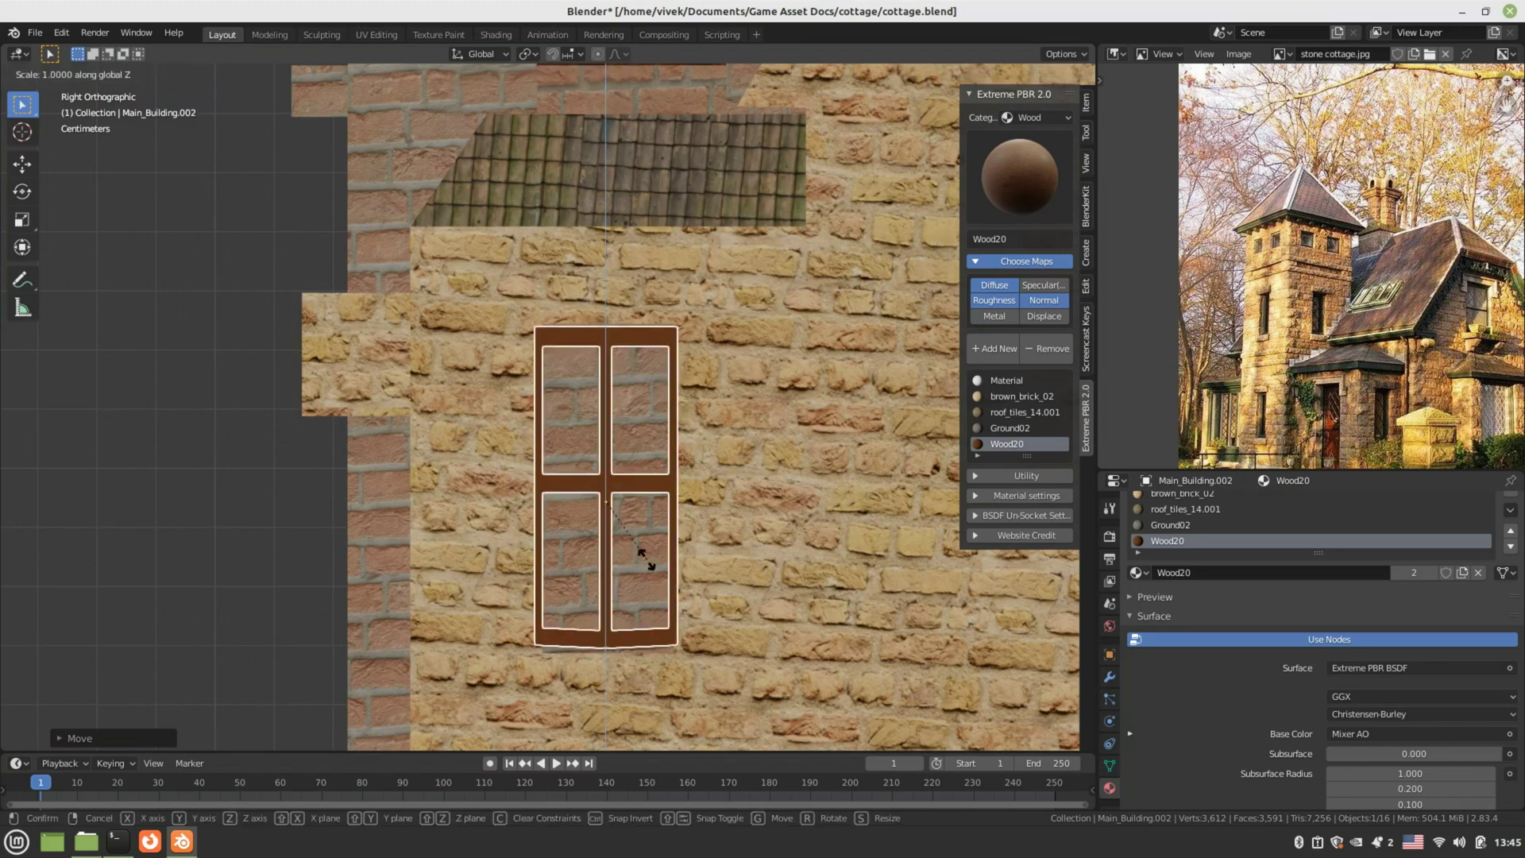
left_click(647, 564)
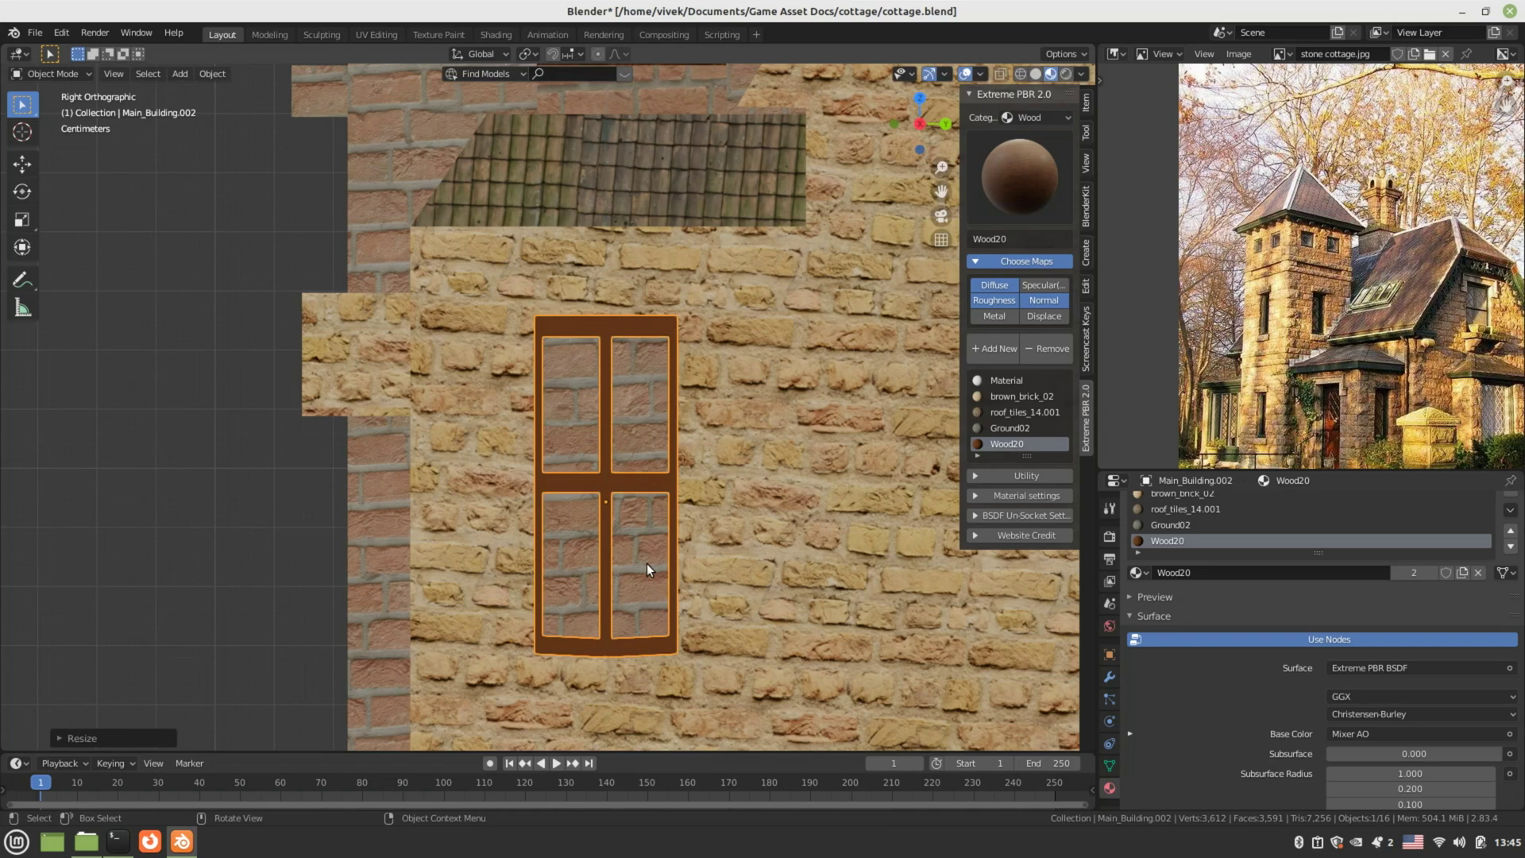
- Deselect the narrow frame and save the cottage file
middle_click_drag(647, 564, 588, 489)
left_click(284, 383)
key("ctrl+s")
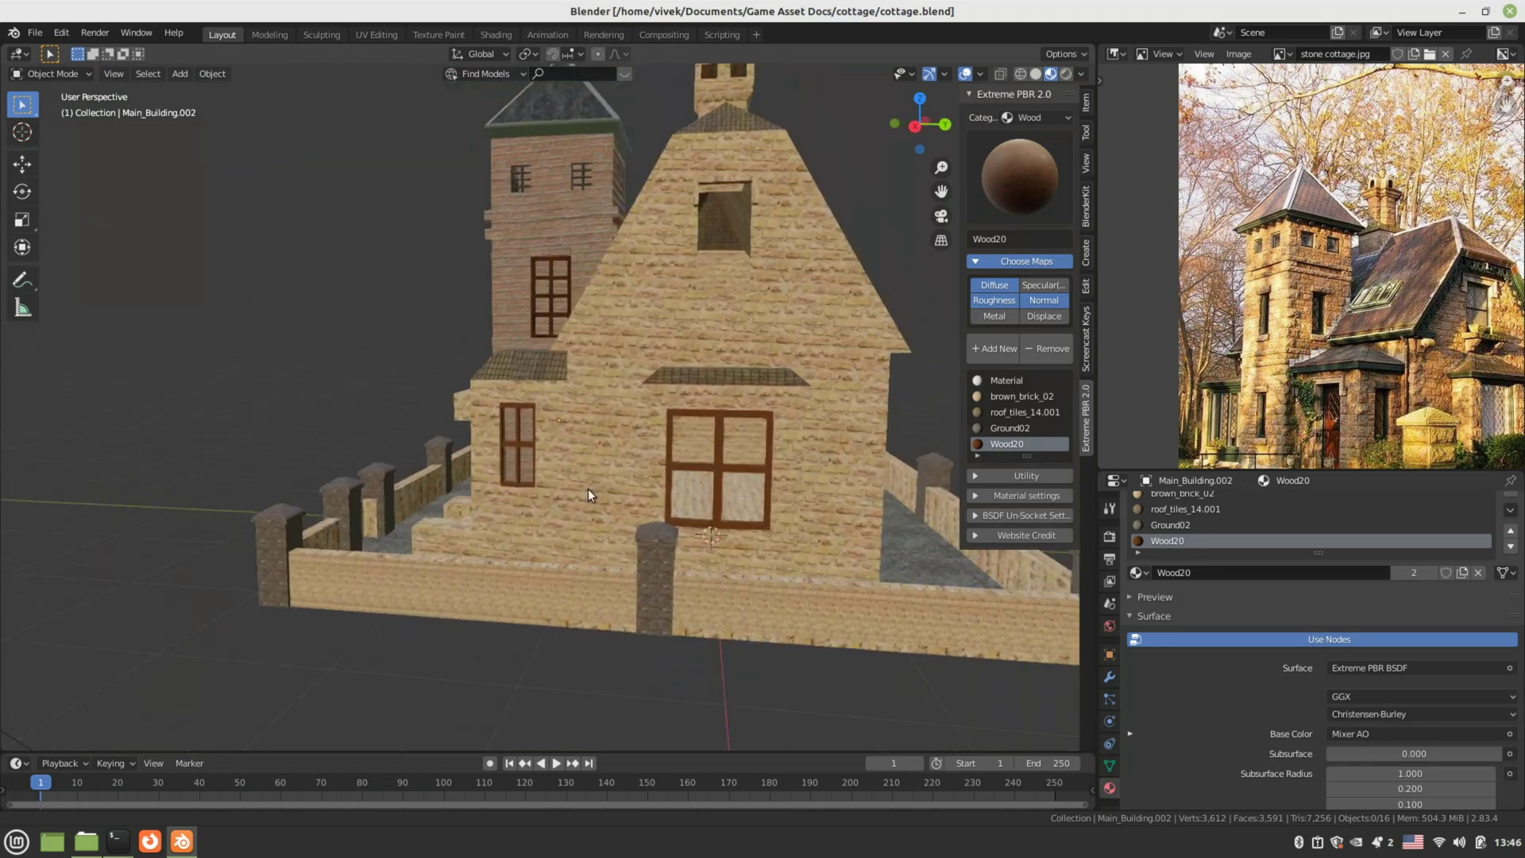
- Switch to solid shading and duplicate the large gable window frame straight up along Z over the upper gable opening
left_click(713, 465)
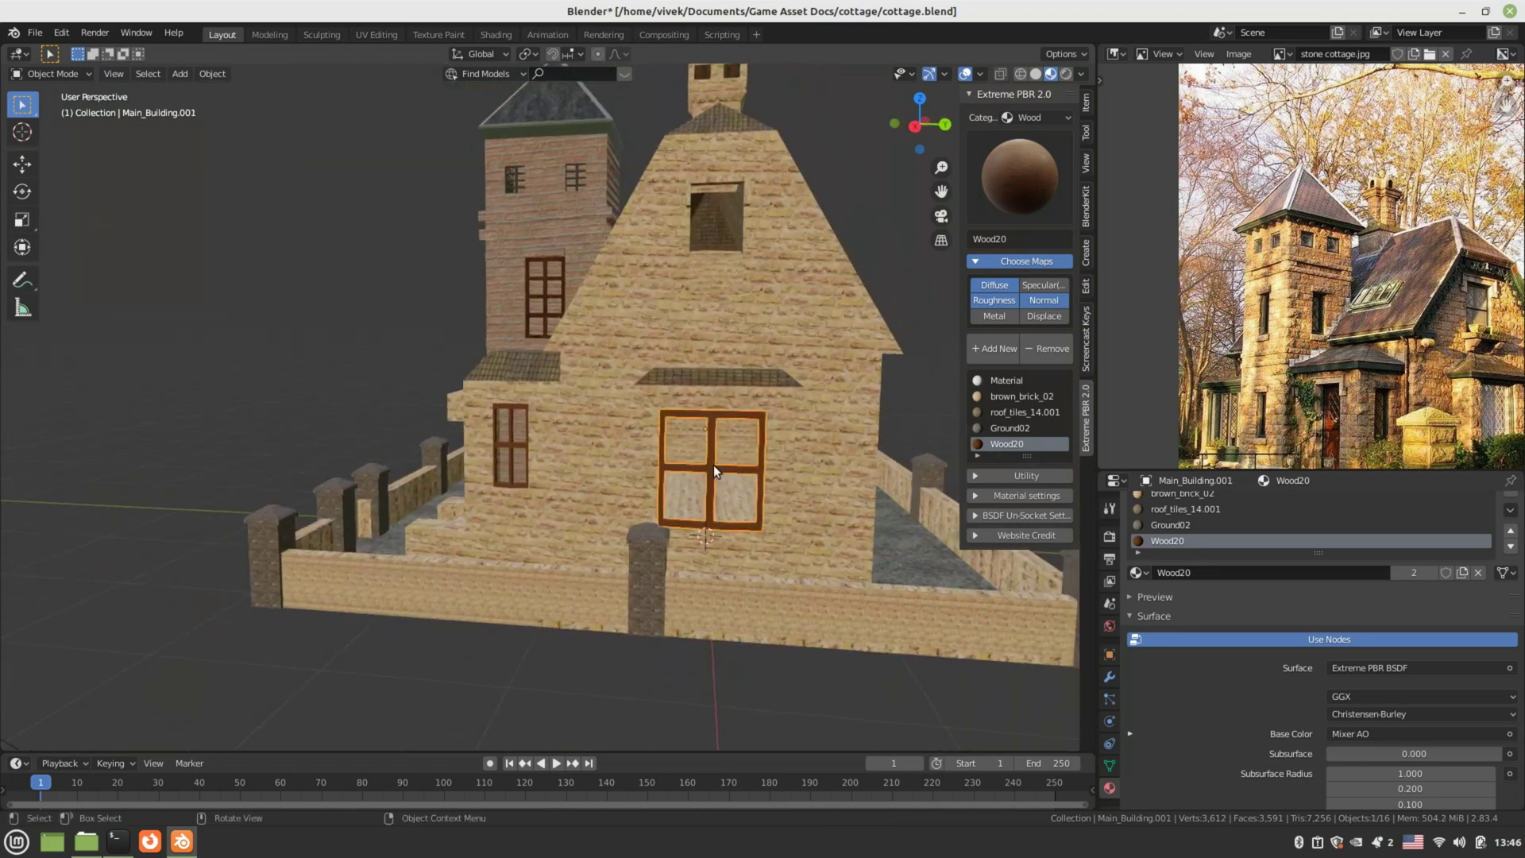
key("KP_3")
middle_click_drag(728, 418, 673, 459, "shift")
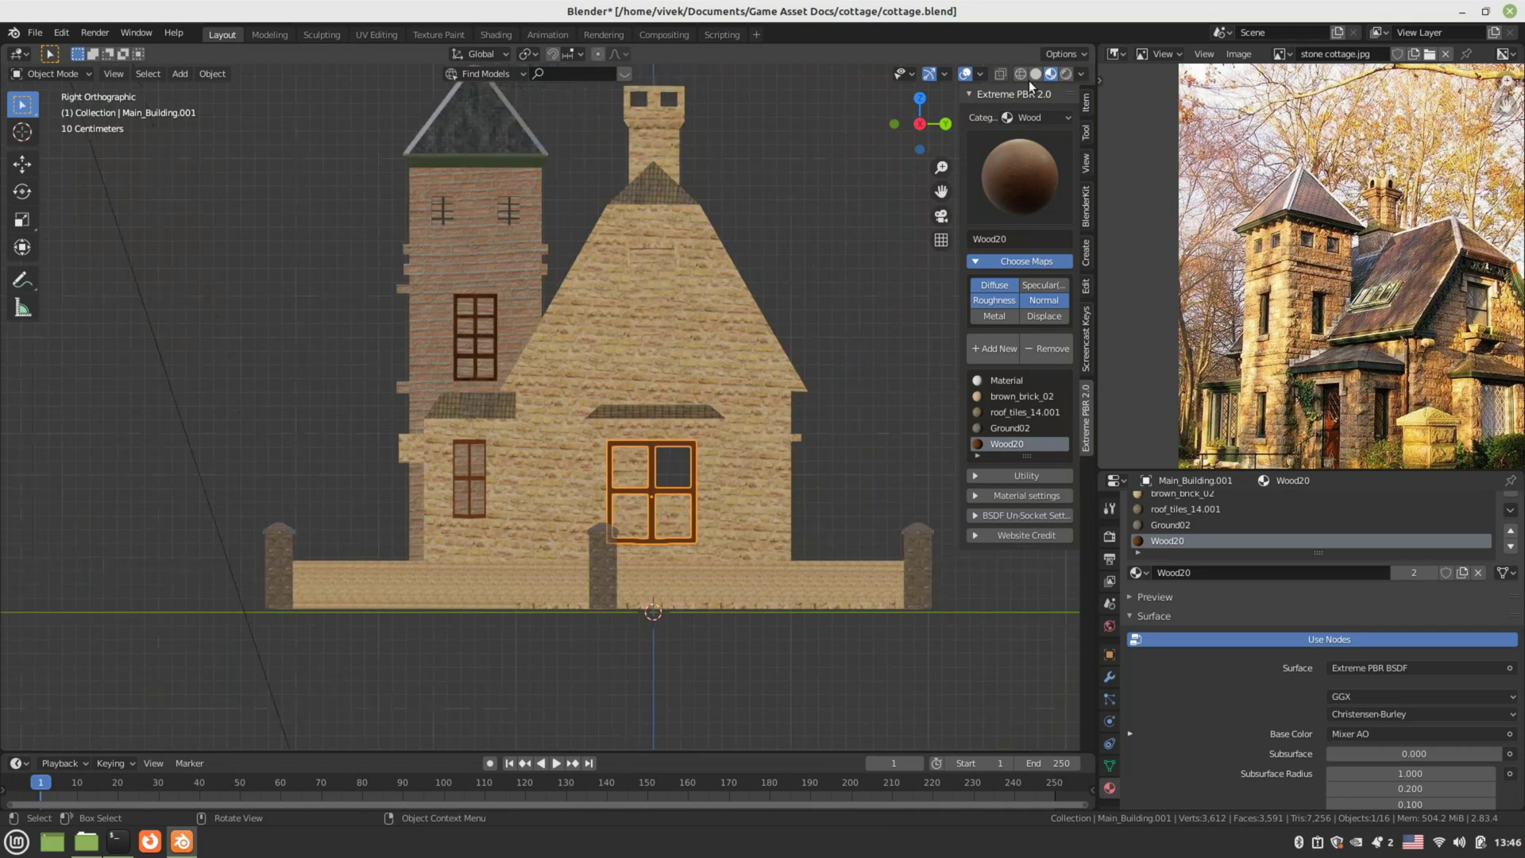
left_click(1035, 74)
scroll(777, 241, "up", 2)
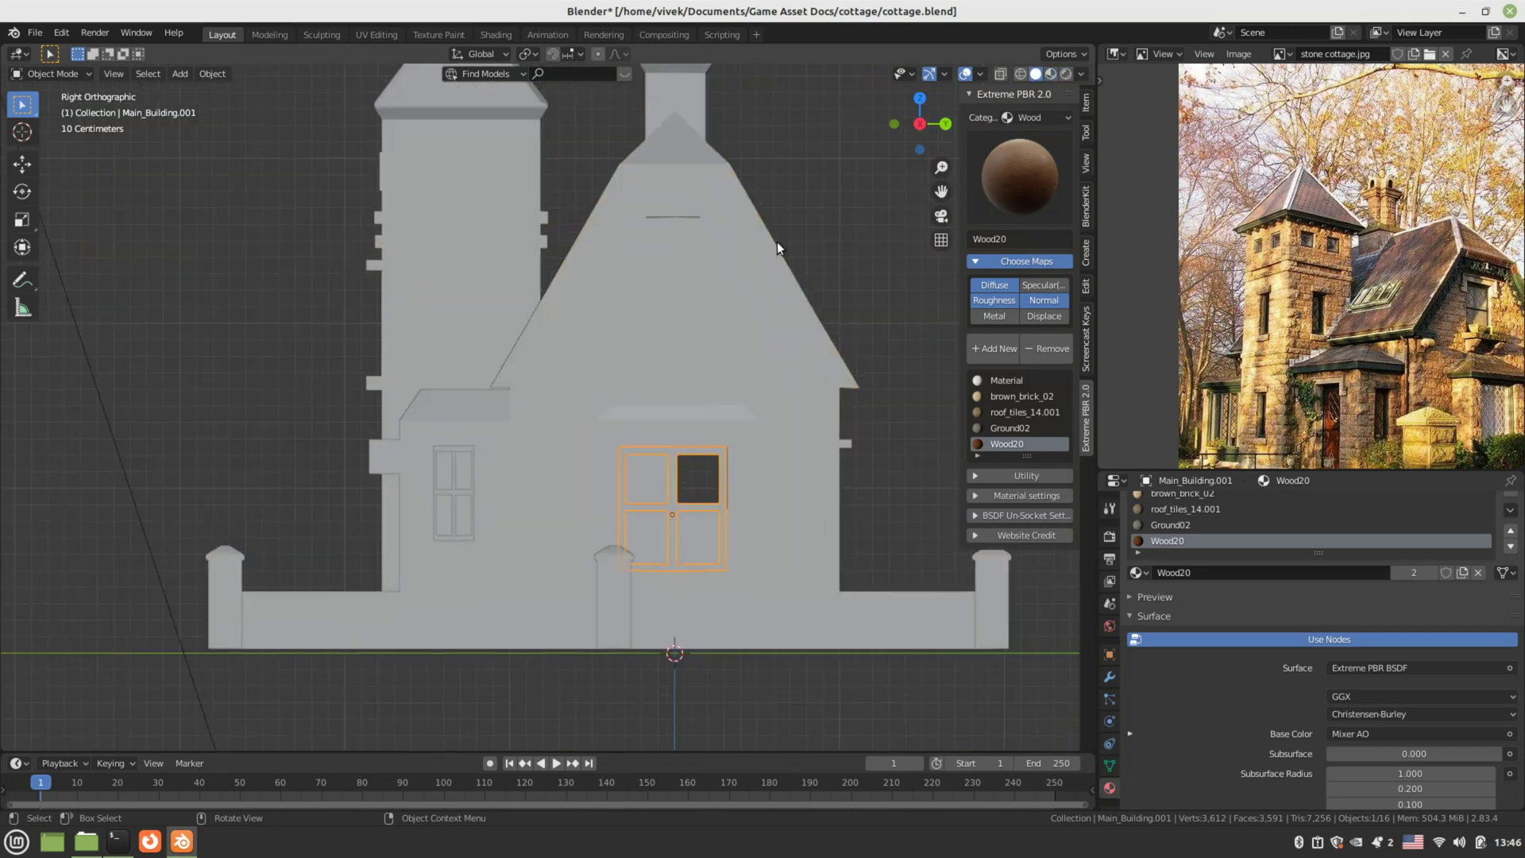
middle_click_drag(722, 283, 711, 287, "shift")
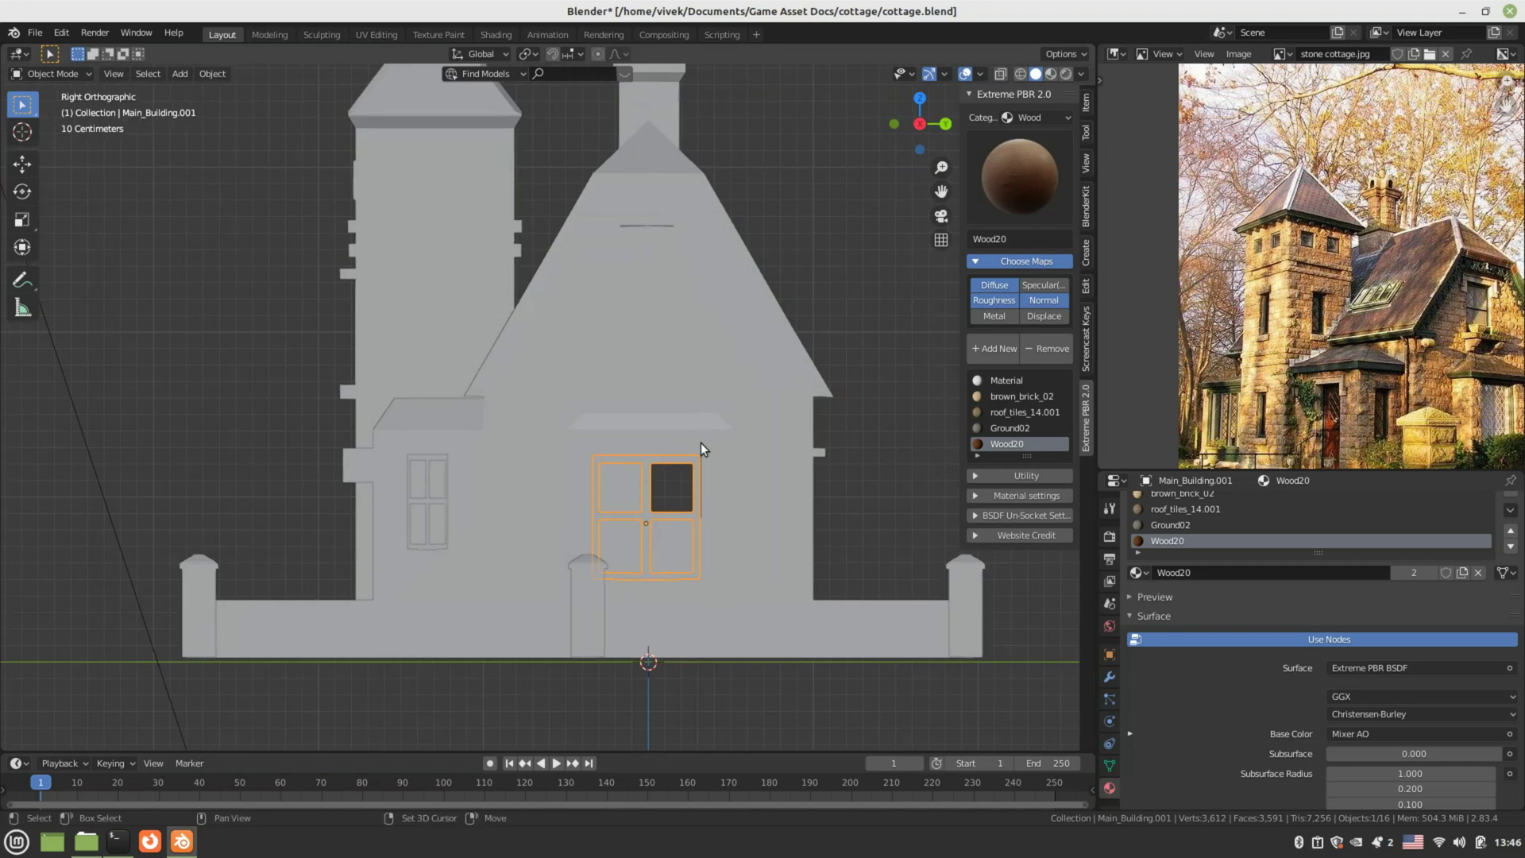
key("shift+d")
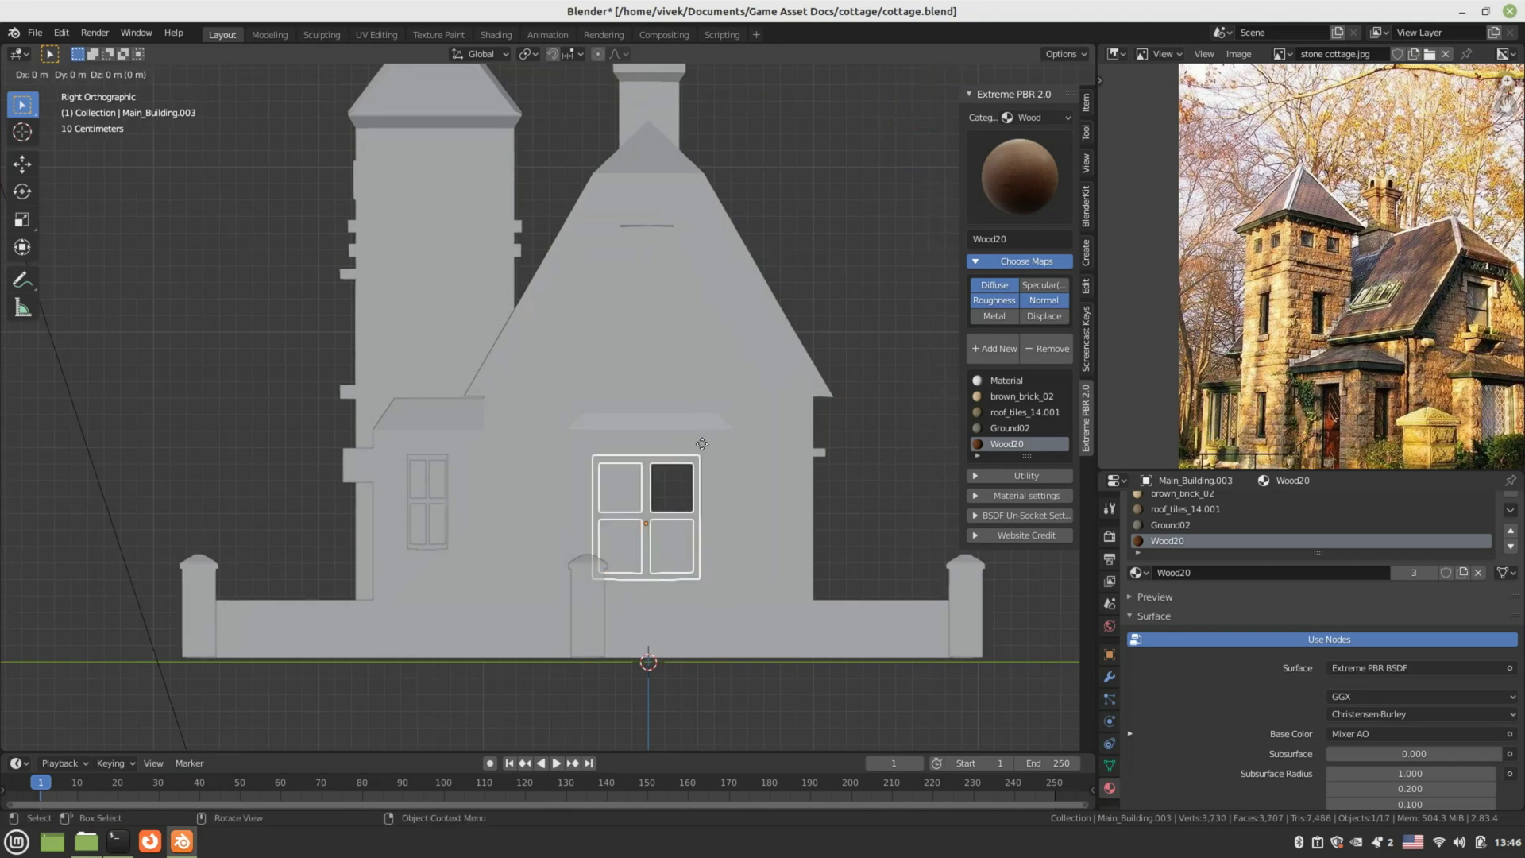
key("z")
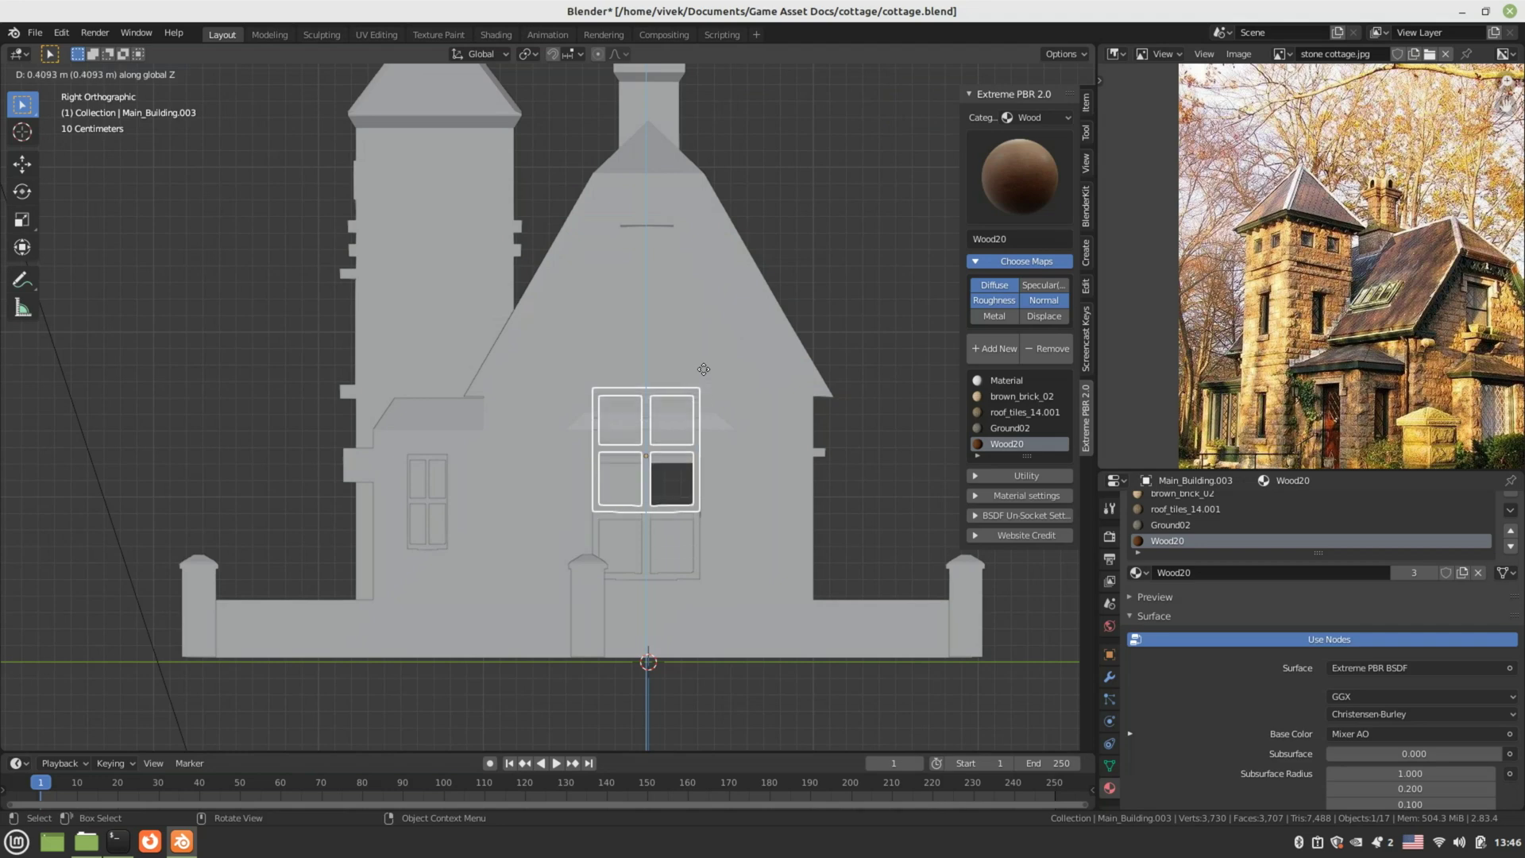
left_click(689, 191)
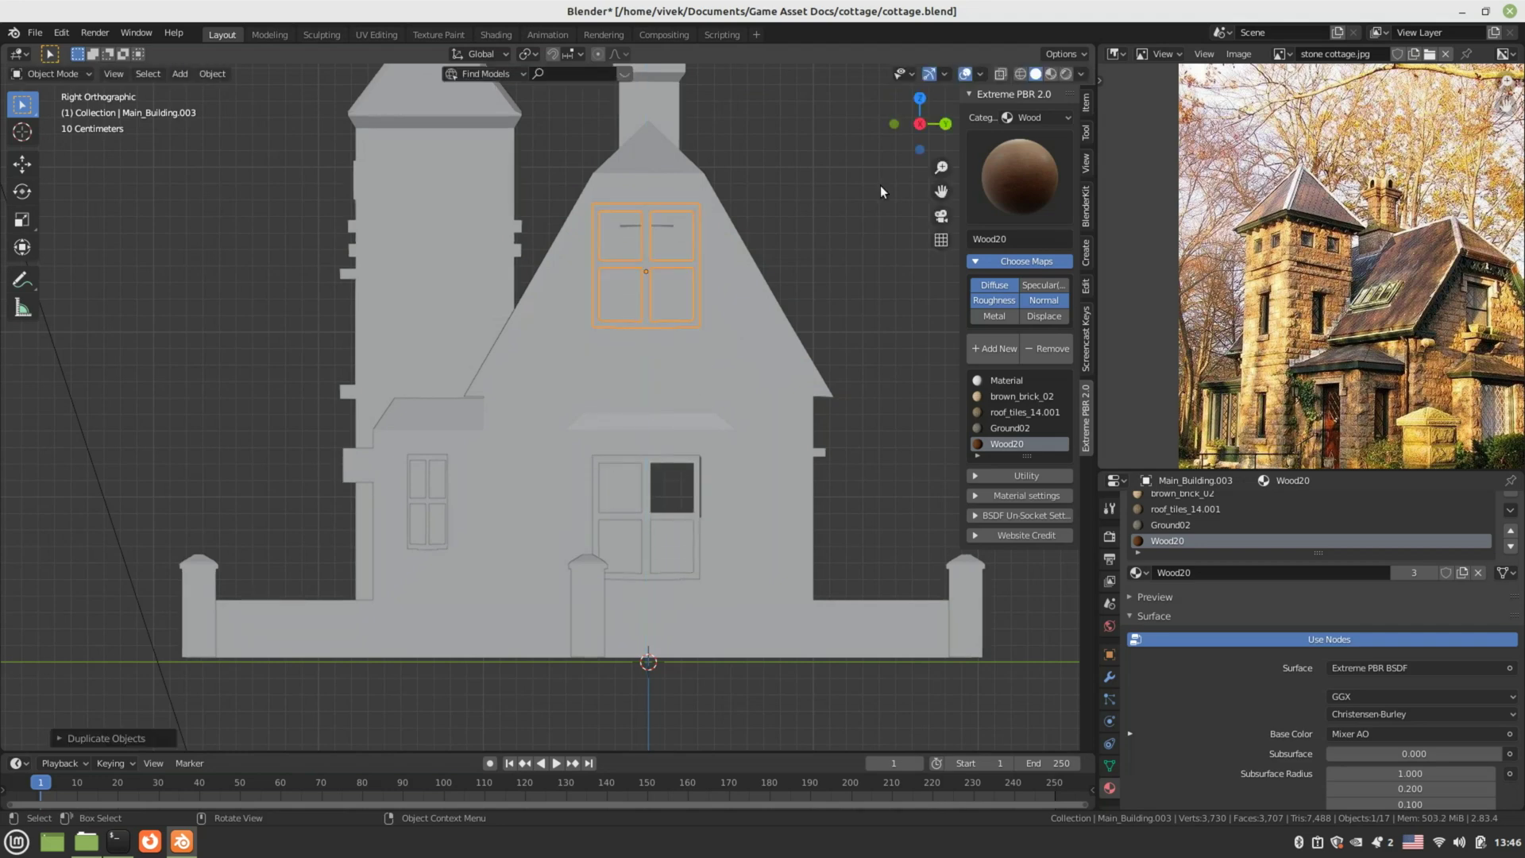
- Scale the upper duplicate frame uniformly to about 0.86 to bring it closer to the upper gable opening's size
left_click(1051, 74)
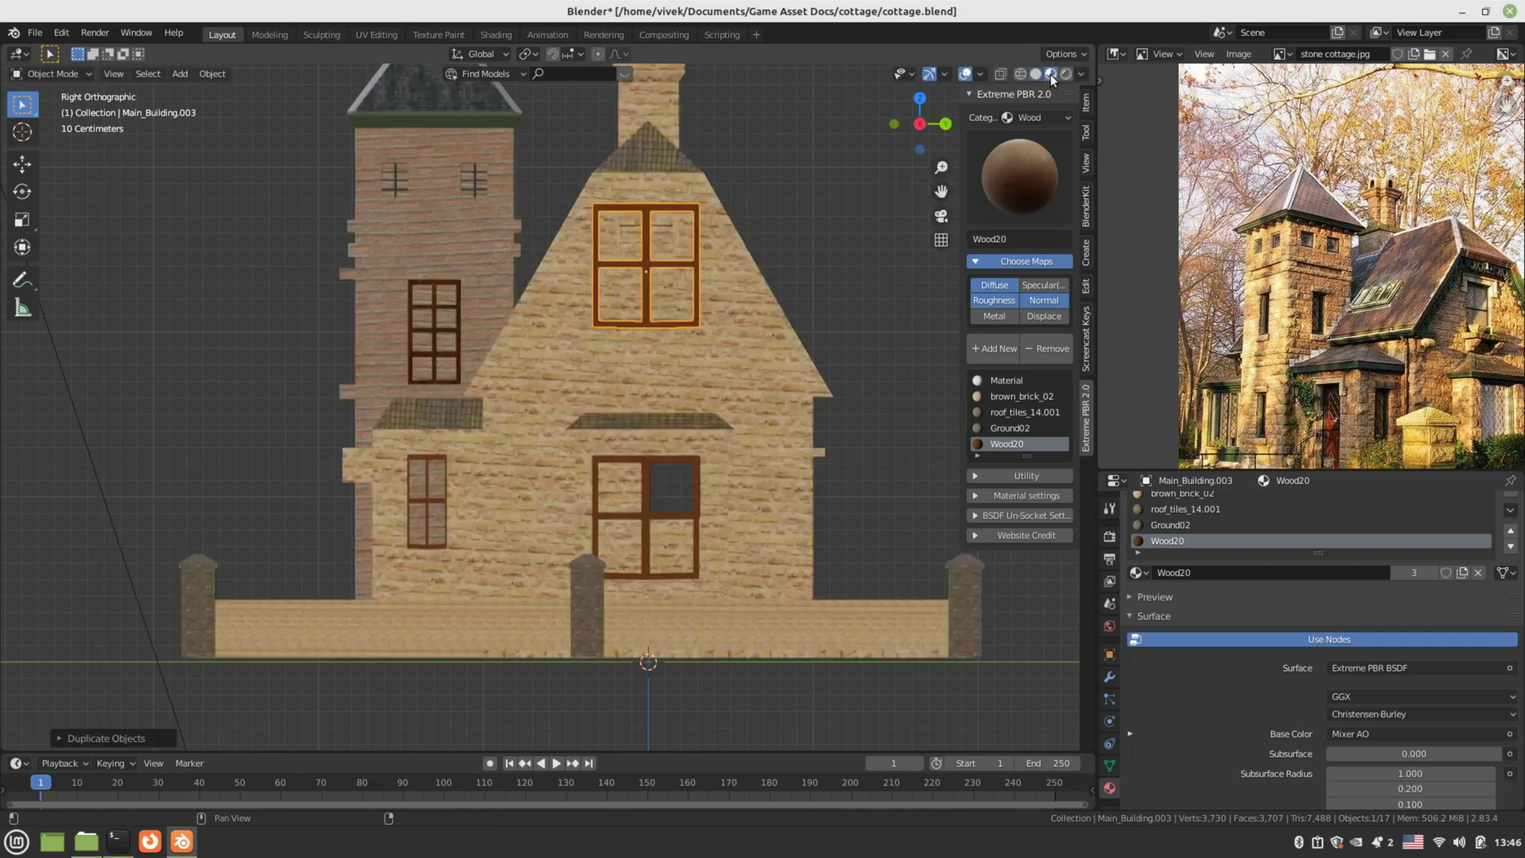
left_click(1038, 75)
middle_click_drag(694, 280, 632, 402)
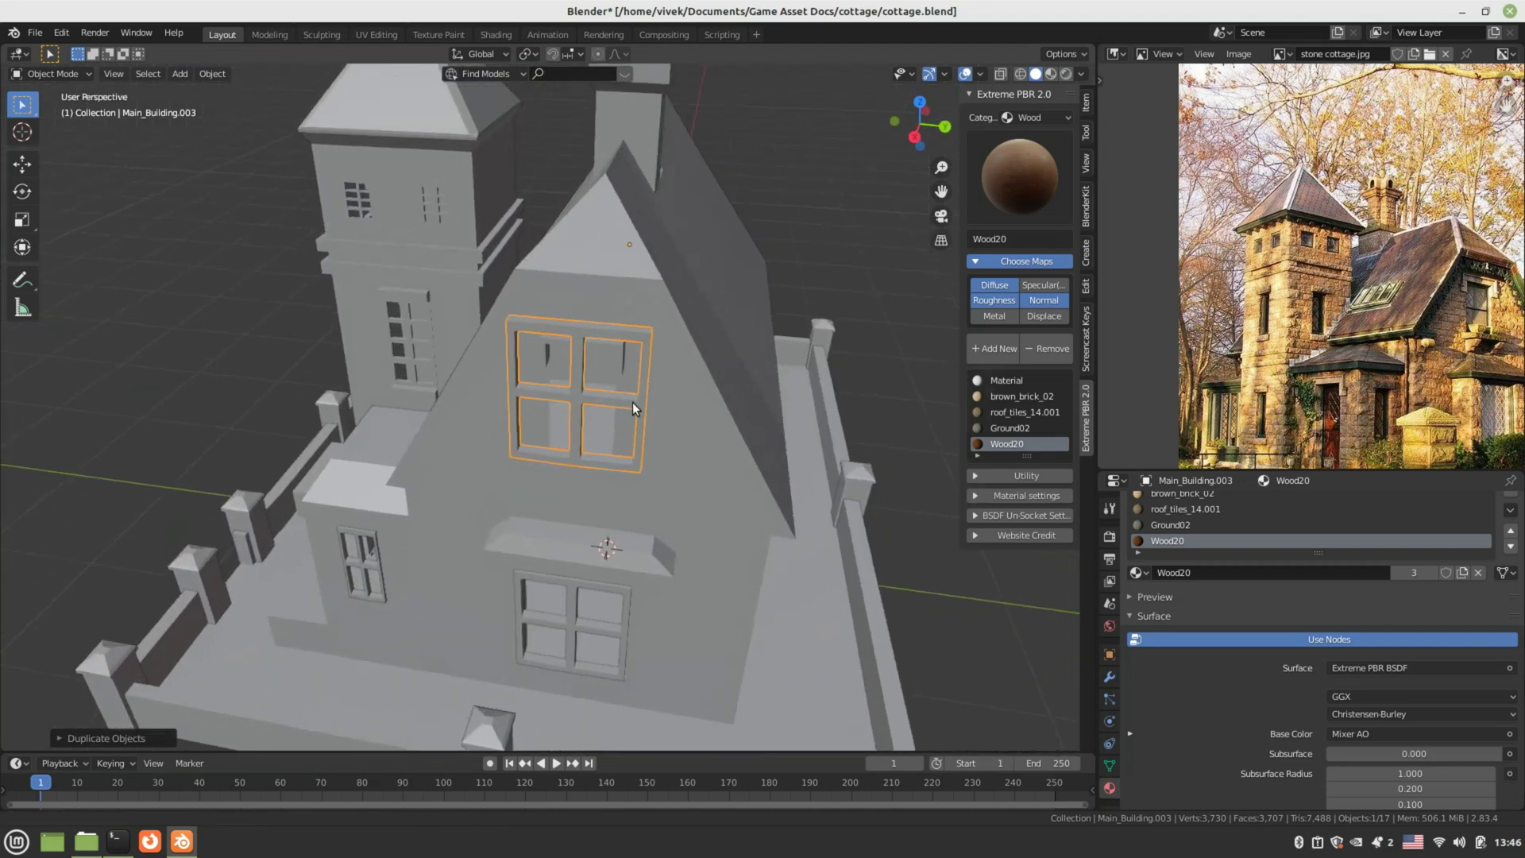
scroll(675, 346, "up", 5)
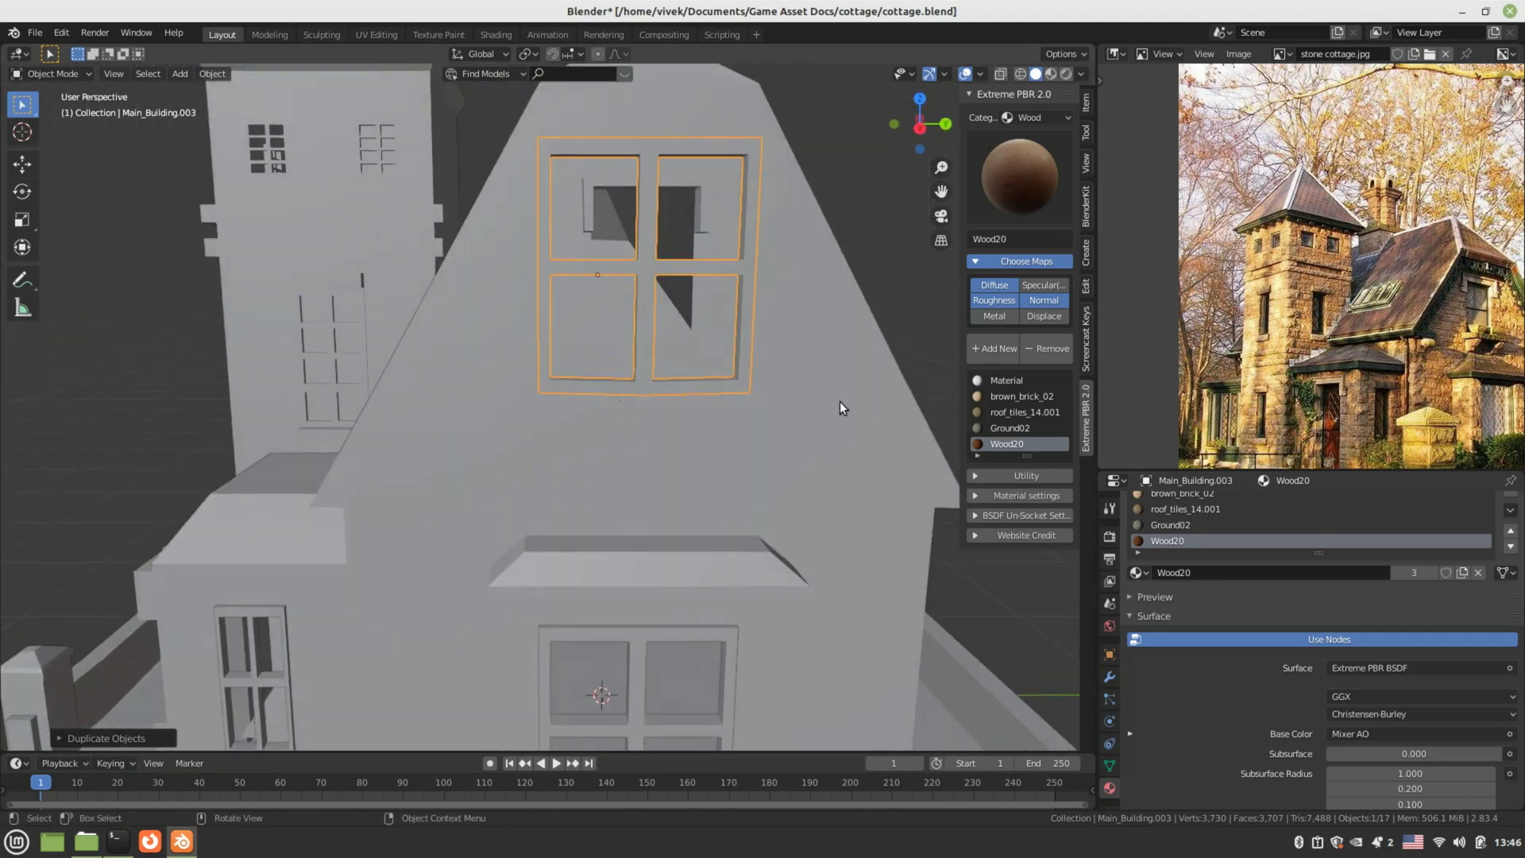
key("s")
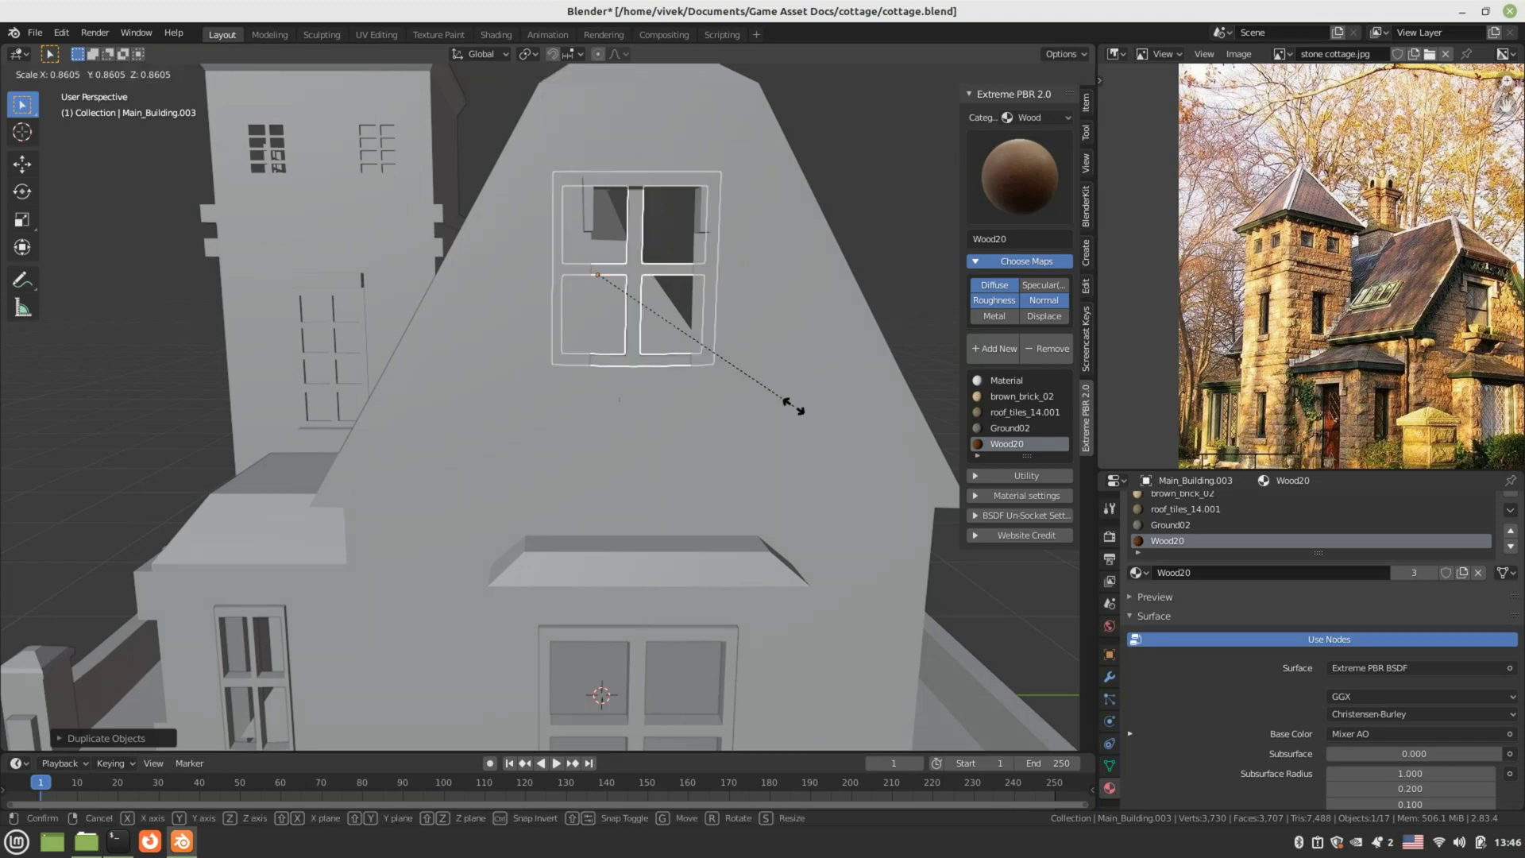
left_click(793, 407)
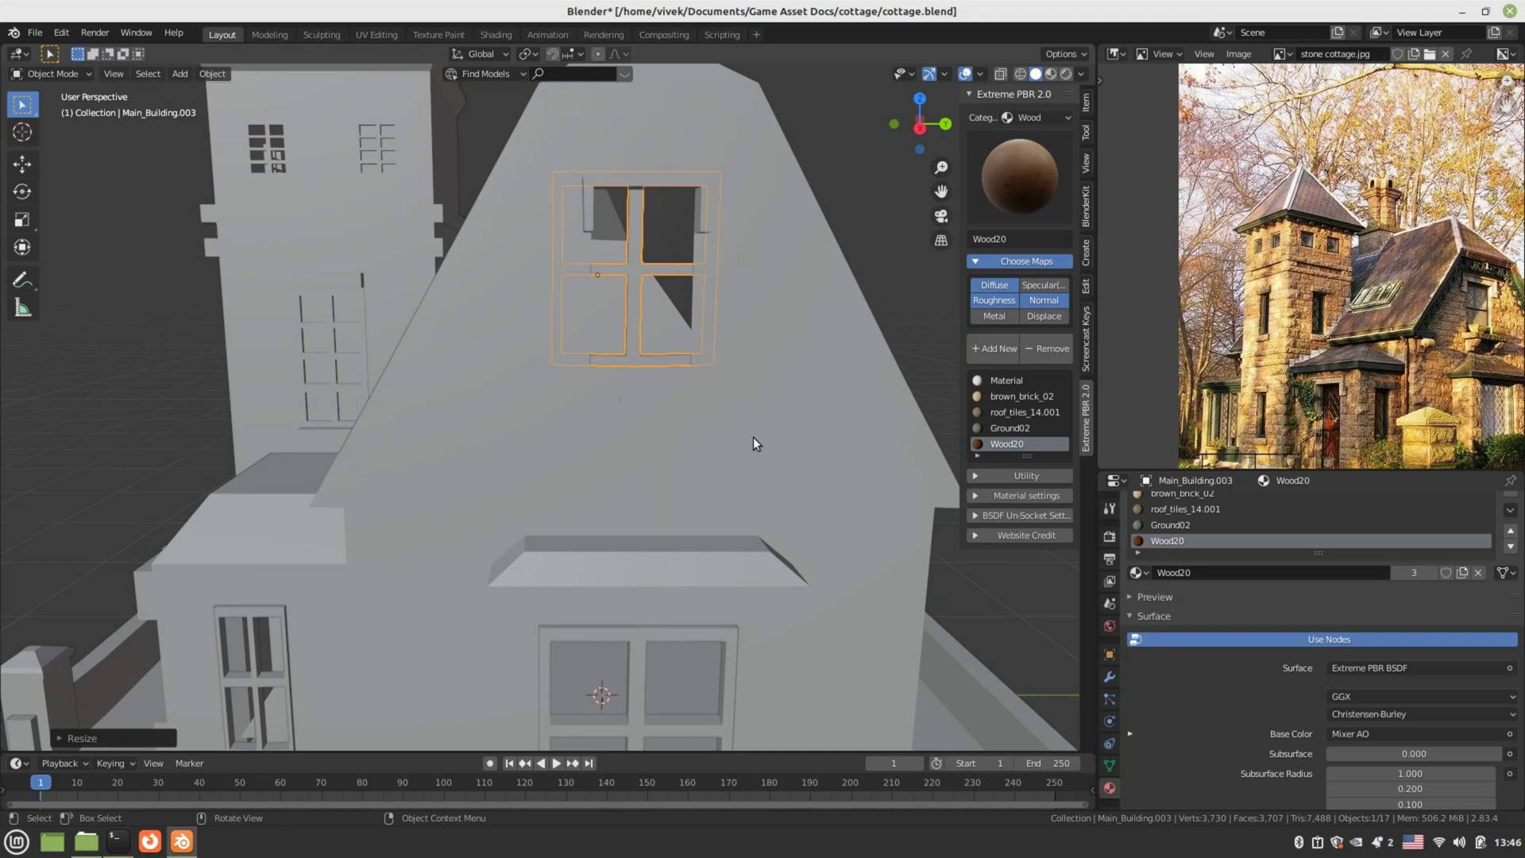
- Stretch the upper duplicate frame along Z to about 1.25 times its height and lower it slightly along Z to match the opening
middle_click_drag(713, 461, 727, 418)
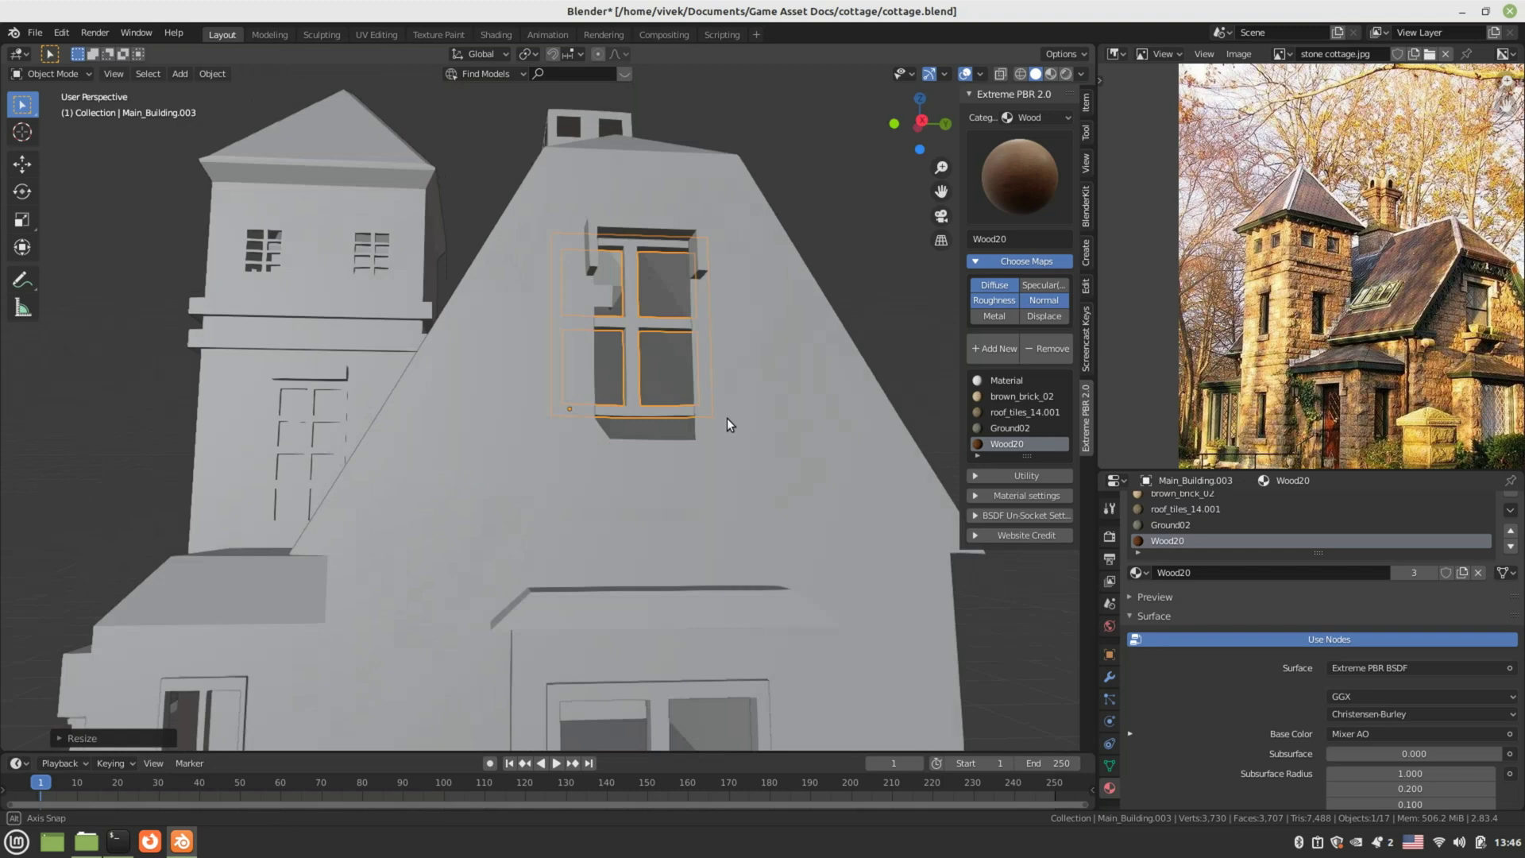
key("s")
key("z")
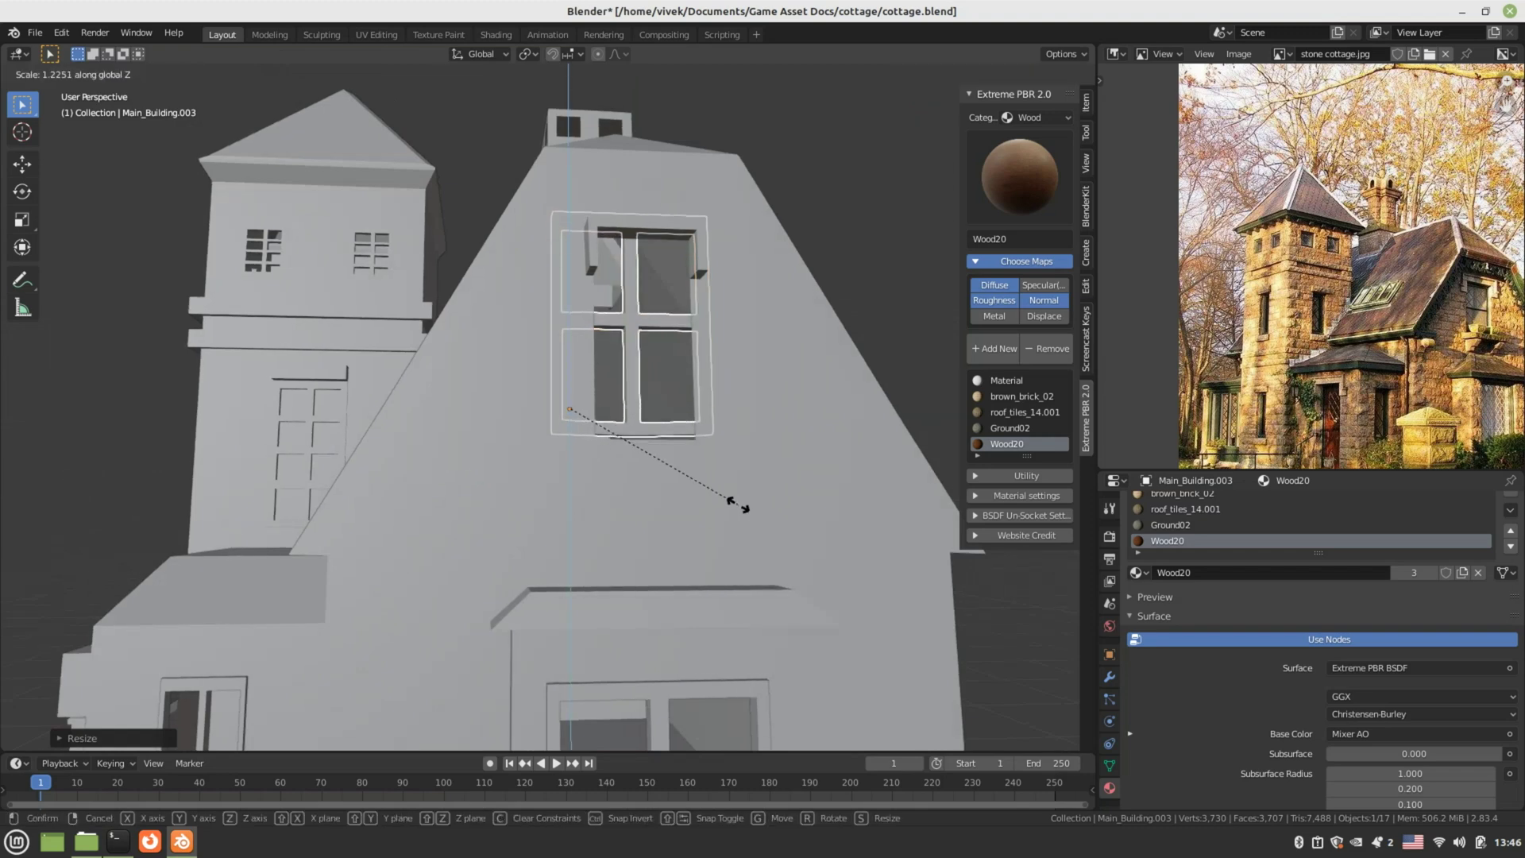
left_click(743, 513)
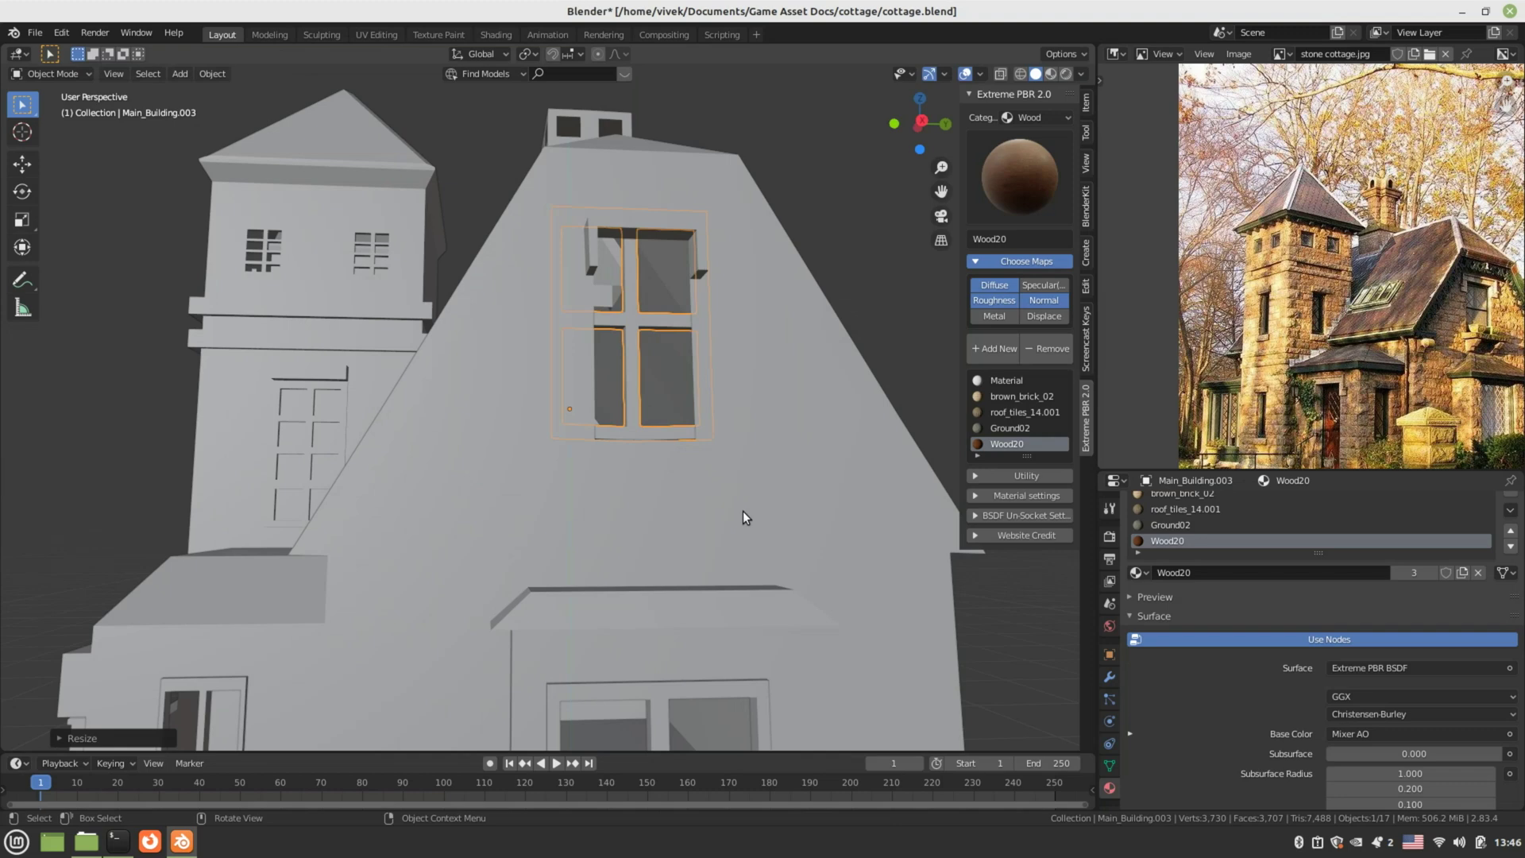
key("g")
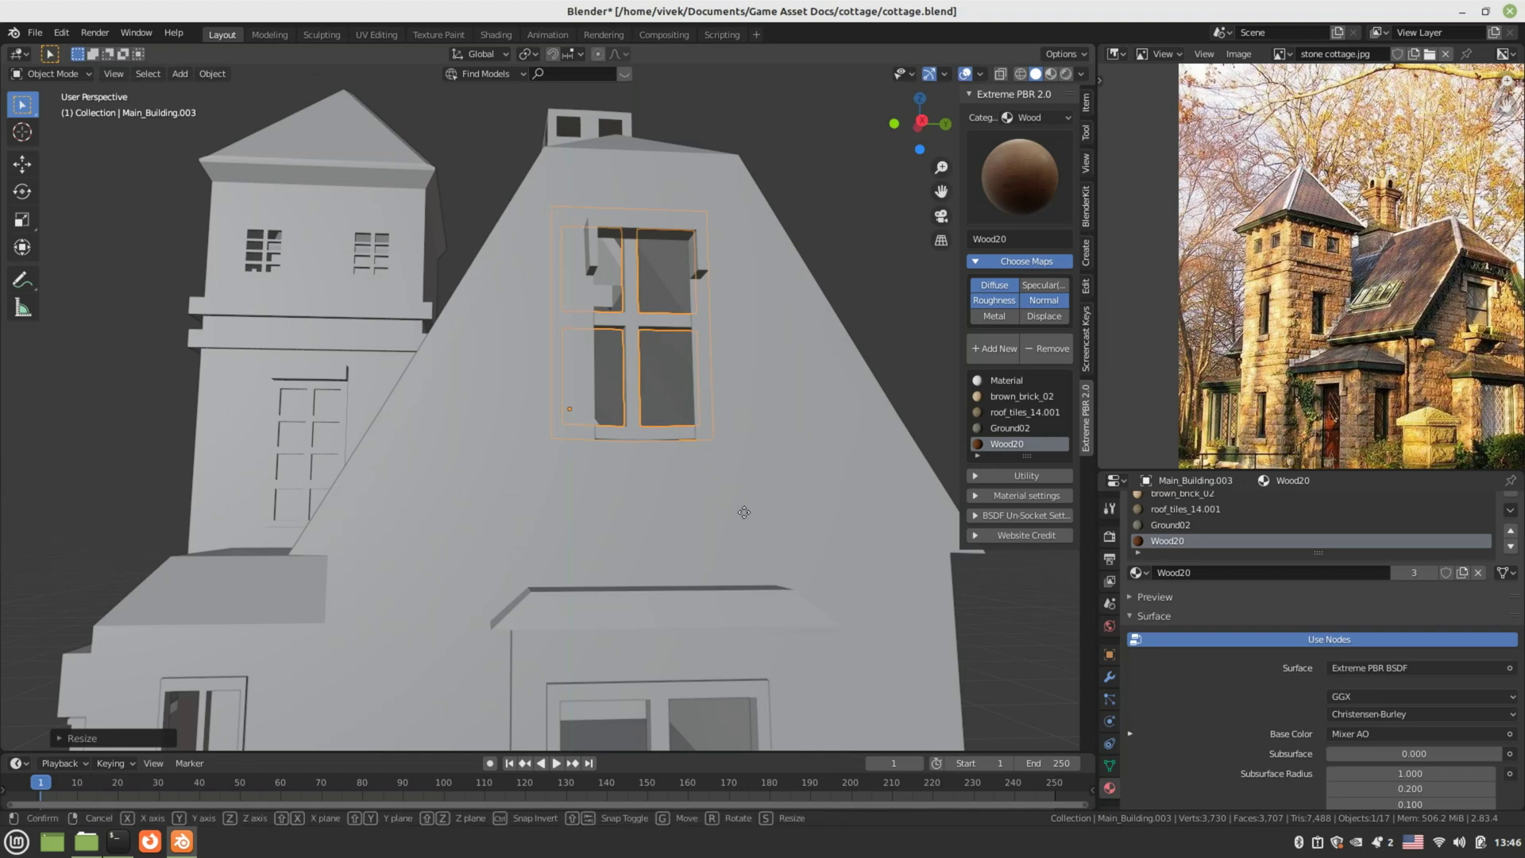
key("z")
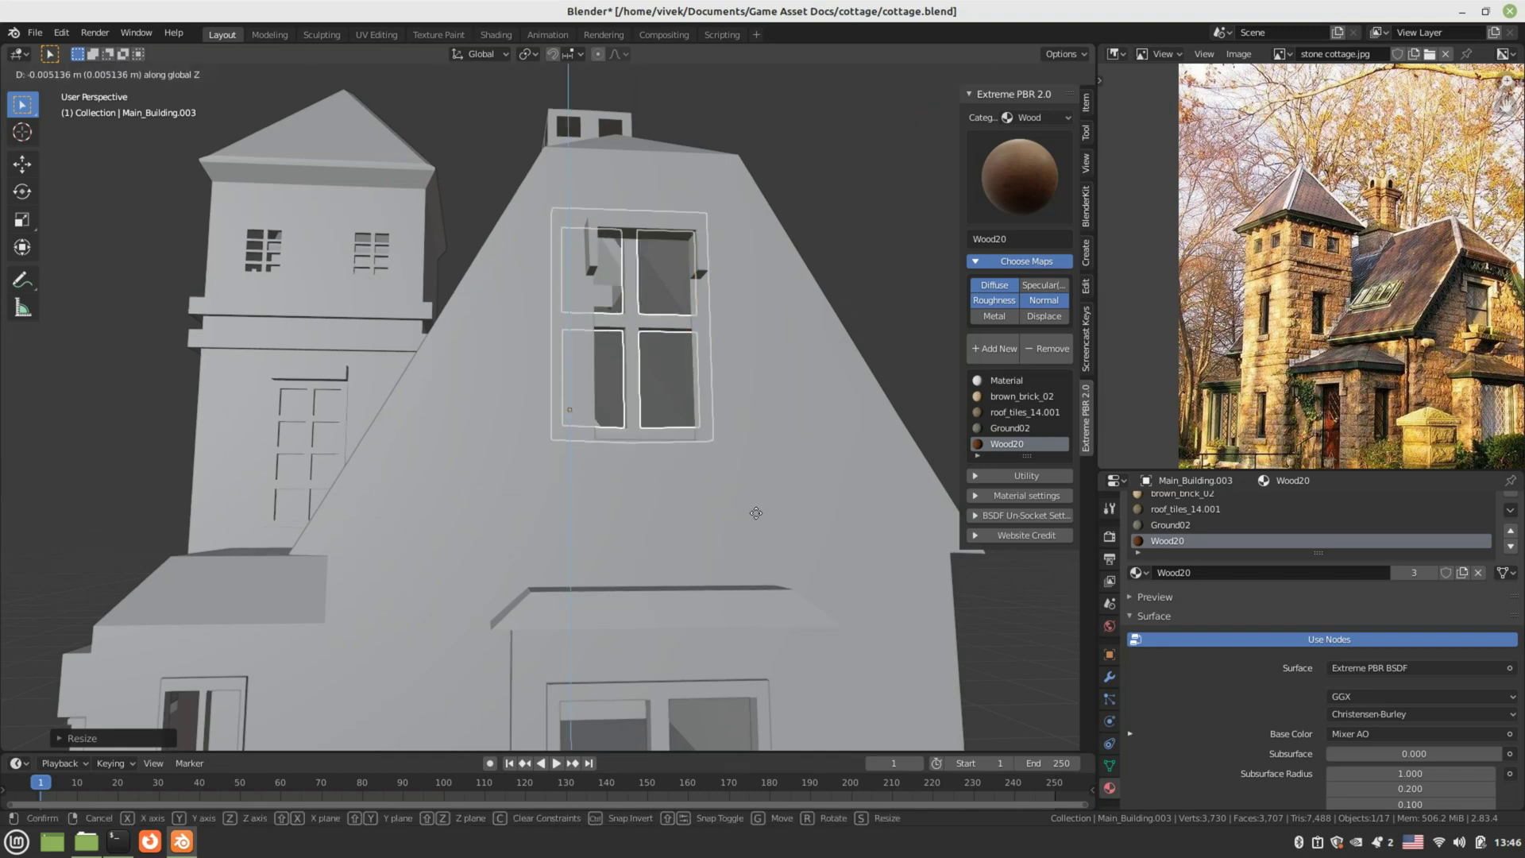
left_click(709, 531)
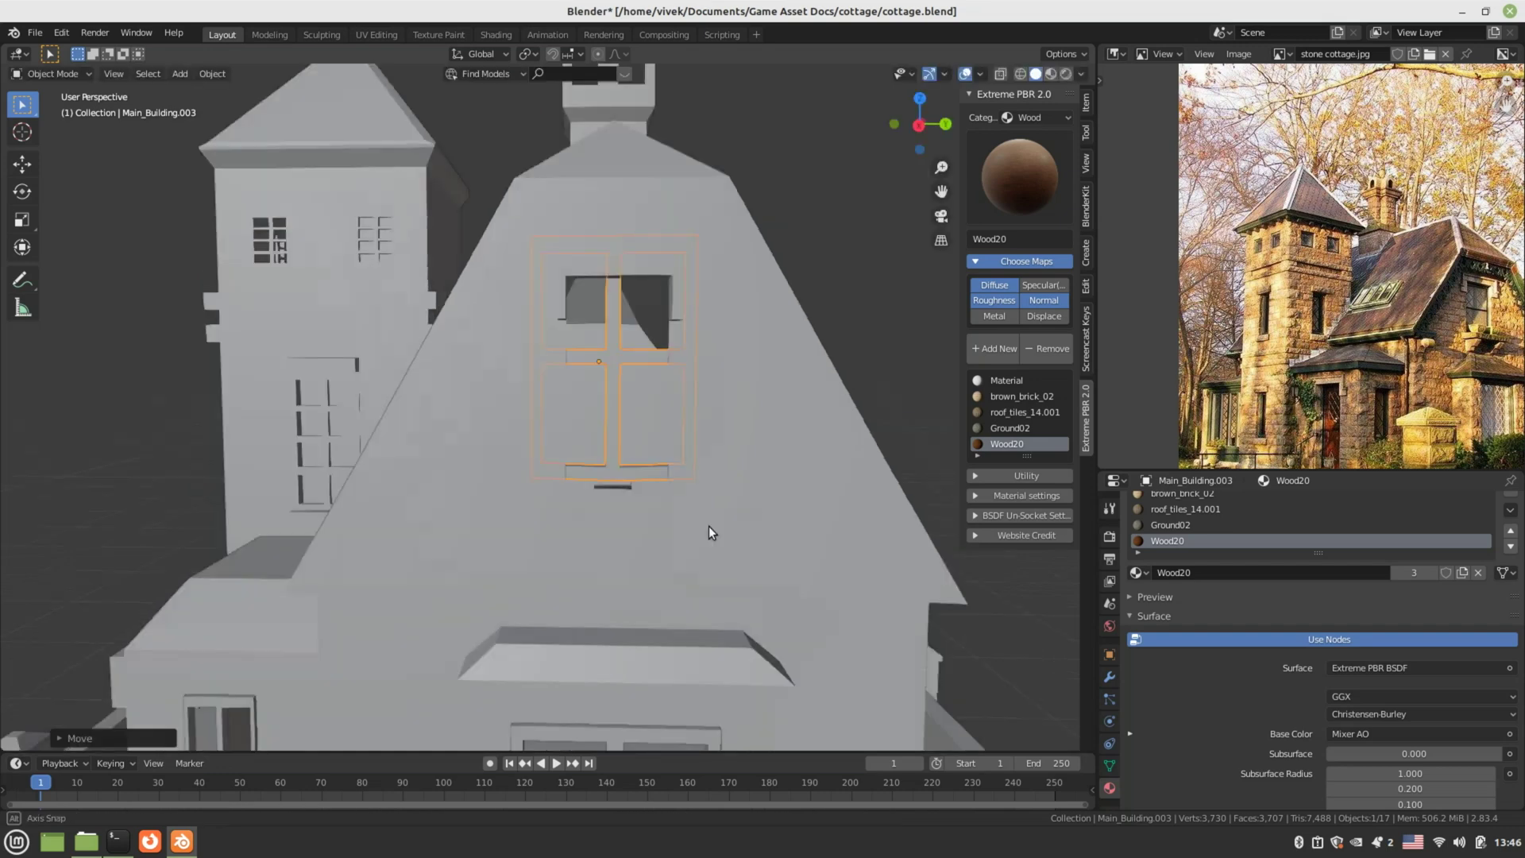
- Shrink the upper gable frame slightly along Z and lower it about 0.08 m along Z toward the opening's bottom edge
middle_click_drag(708, 526, 721, 518)
key("s")
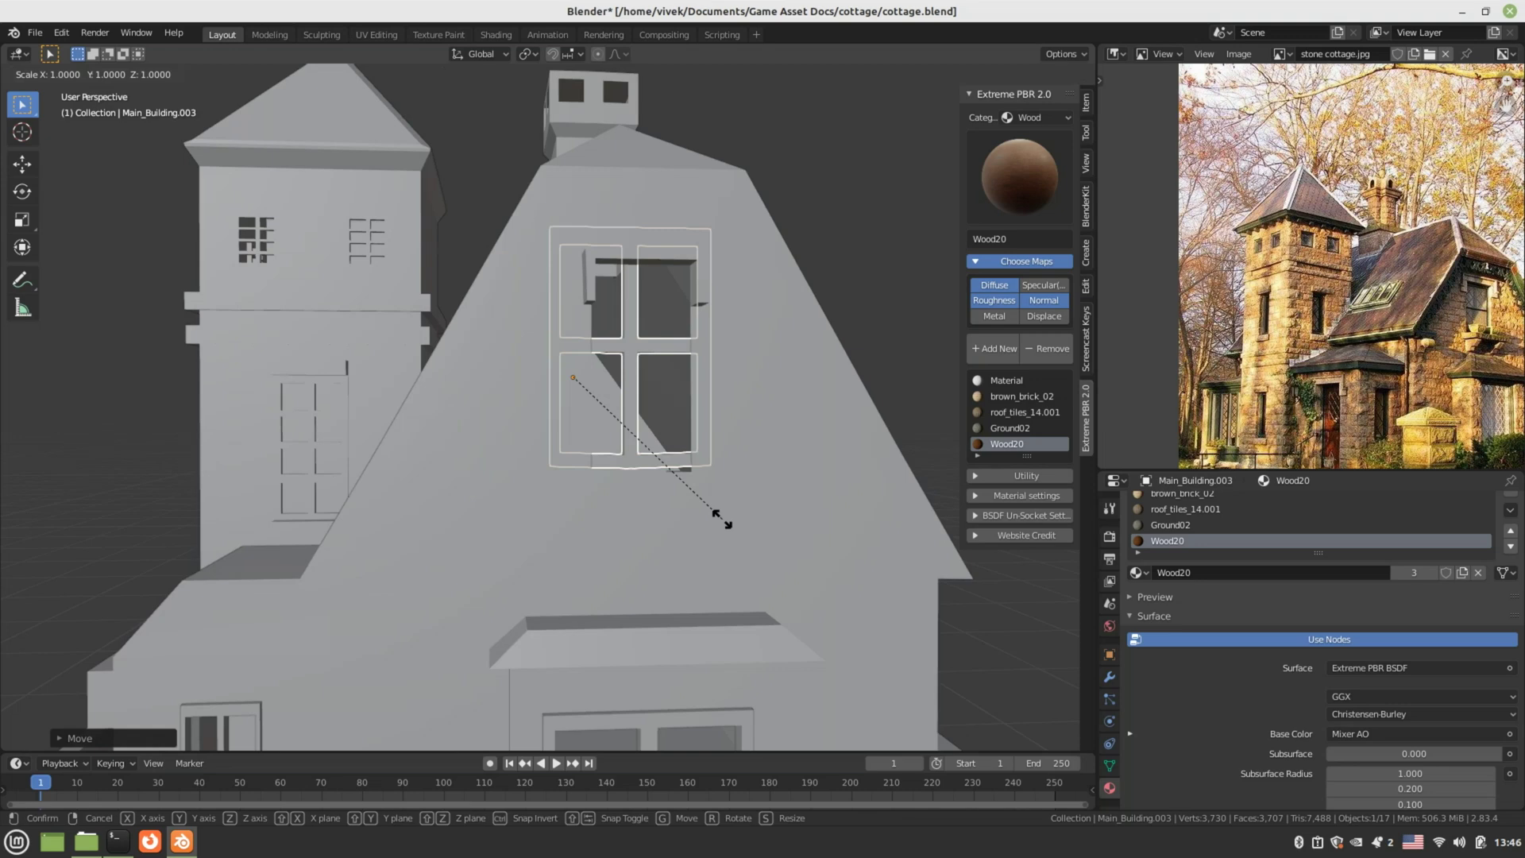
key("z")
left_click(719, 491)
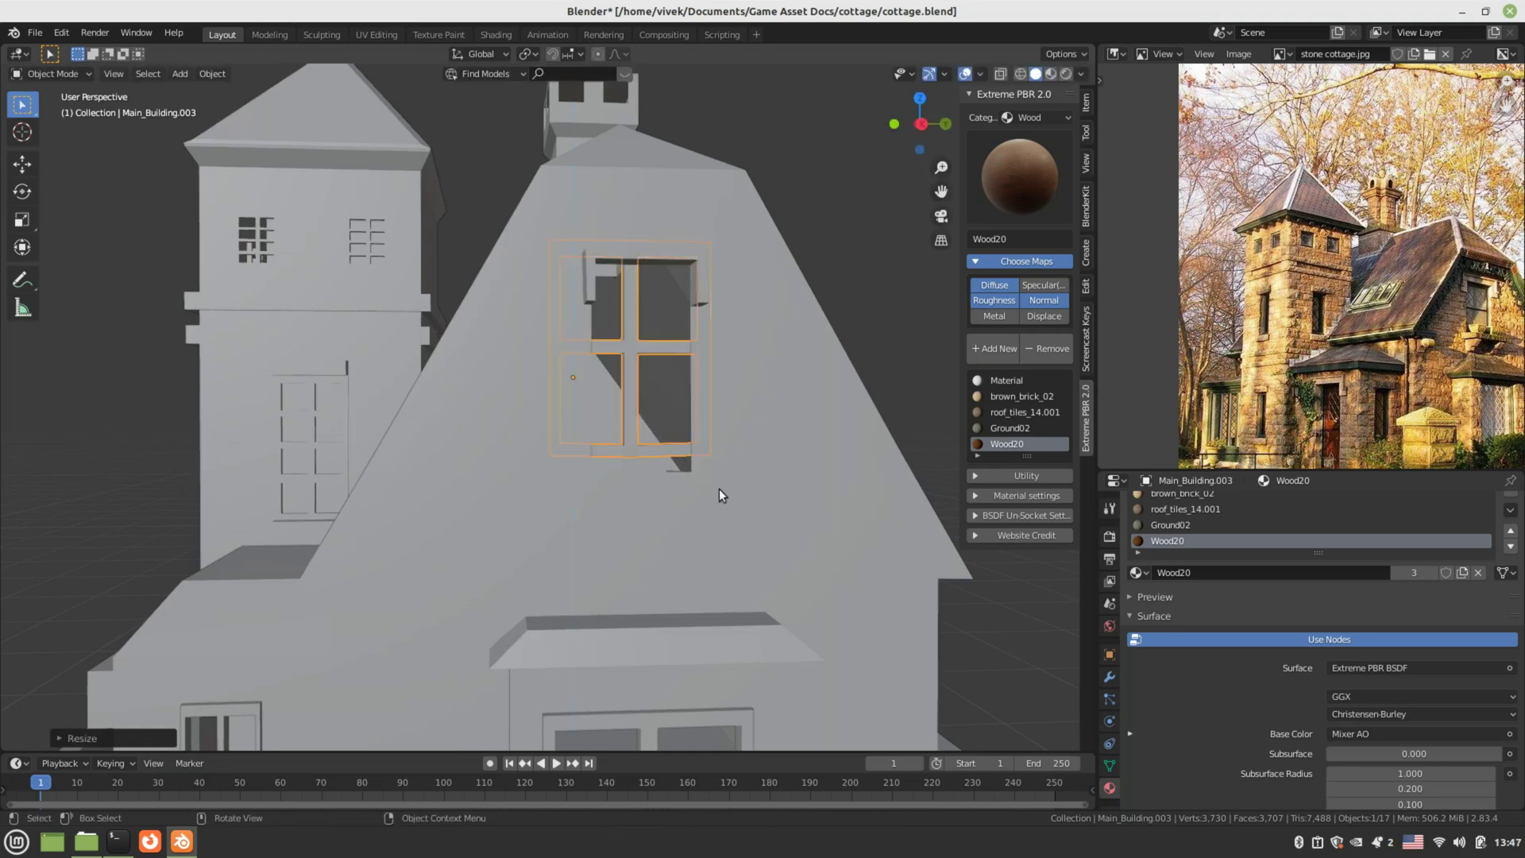
key("g")
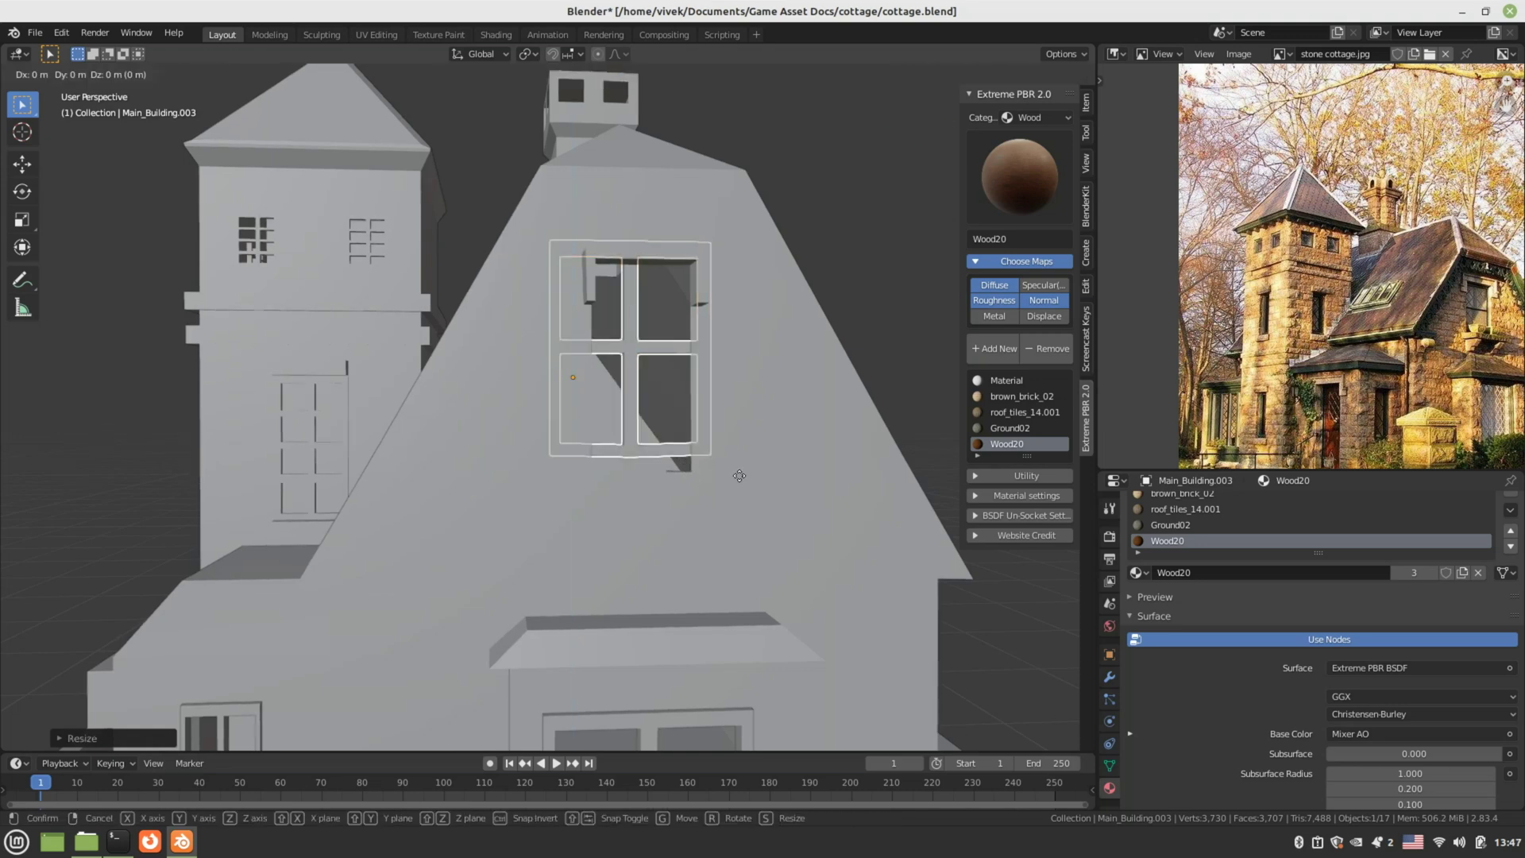
key("z")
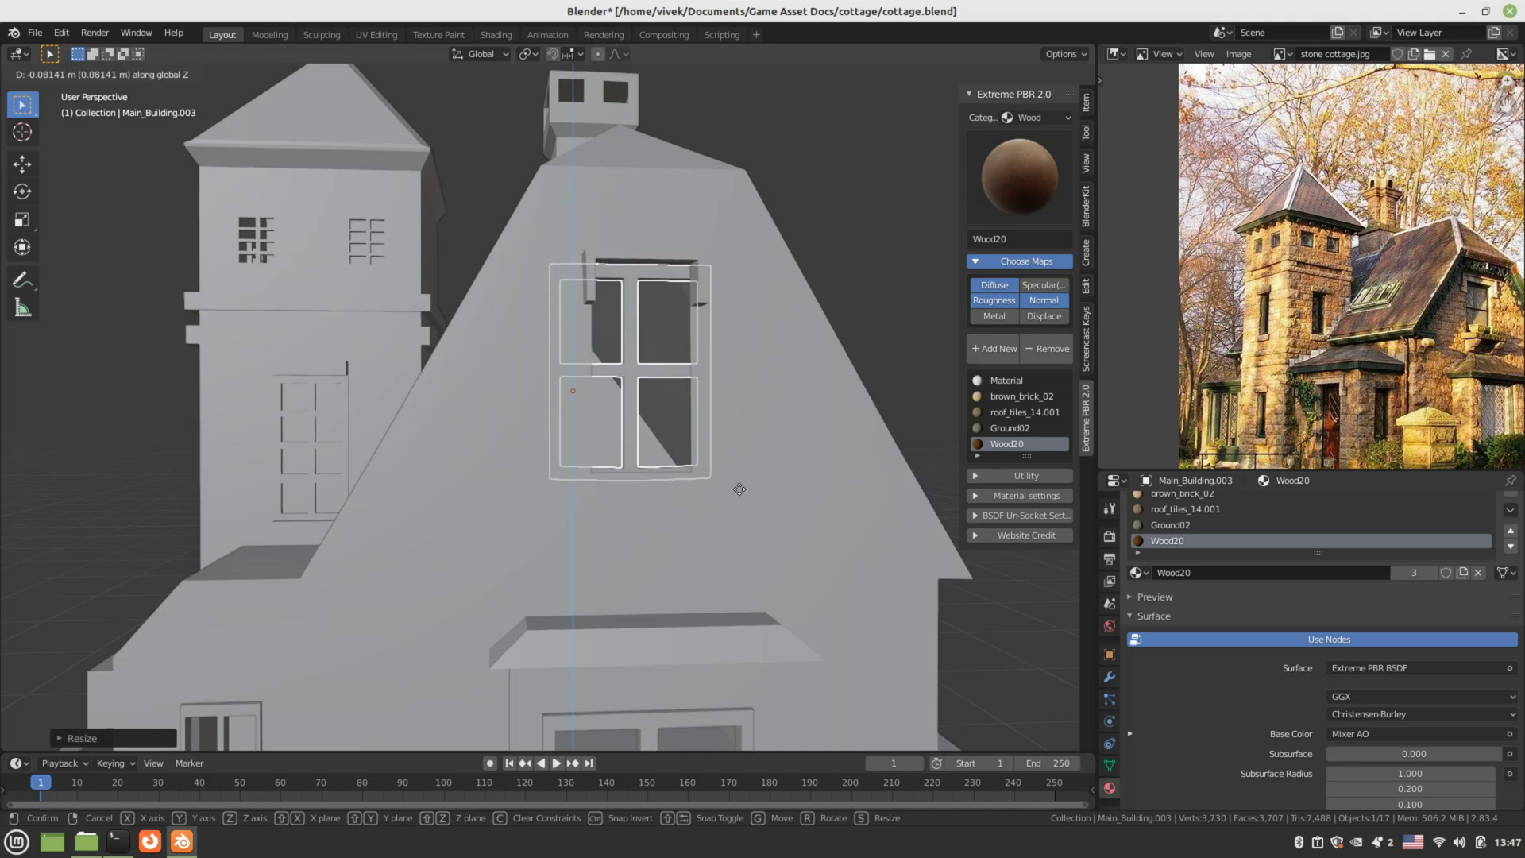
left_click(733, 492)
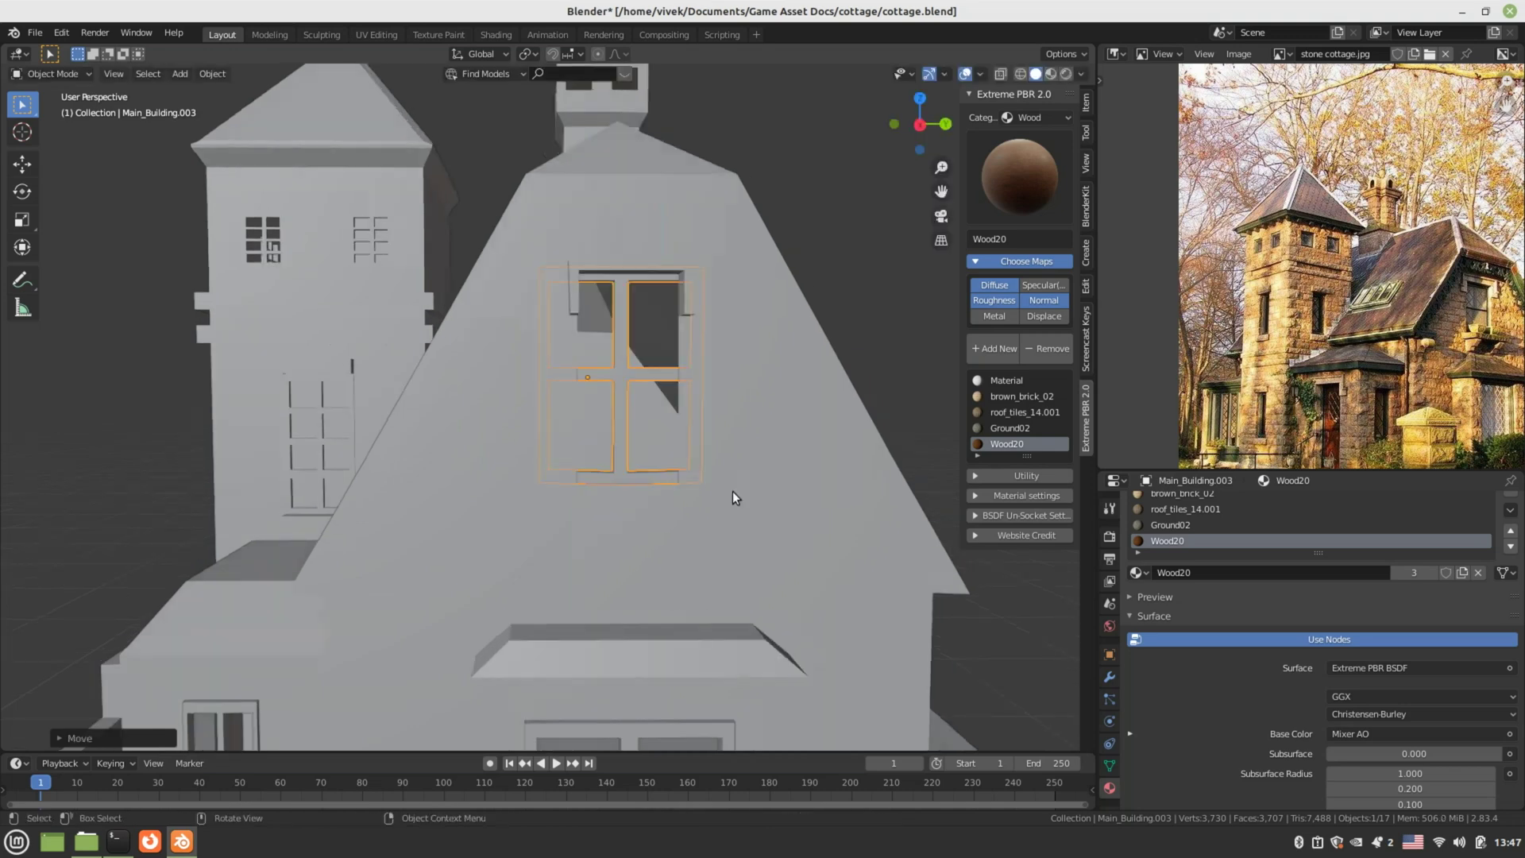
- Narrow the upper gable frame along Y to about 0.79, and again to about 0.97, to approach the opening's width
key("s")
key("y")
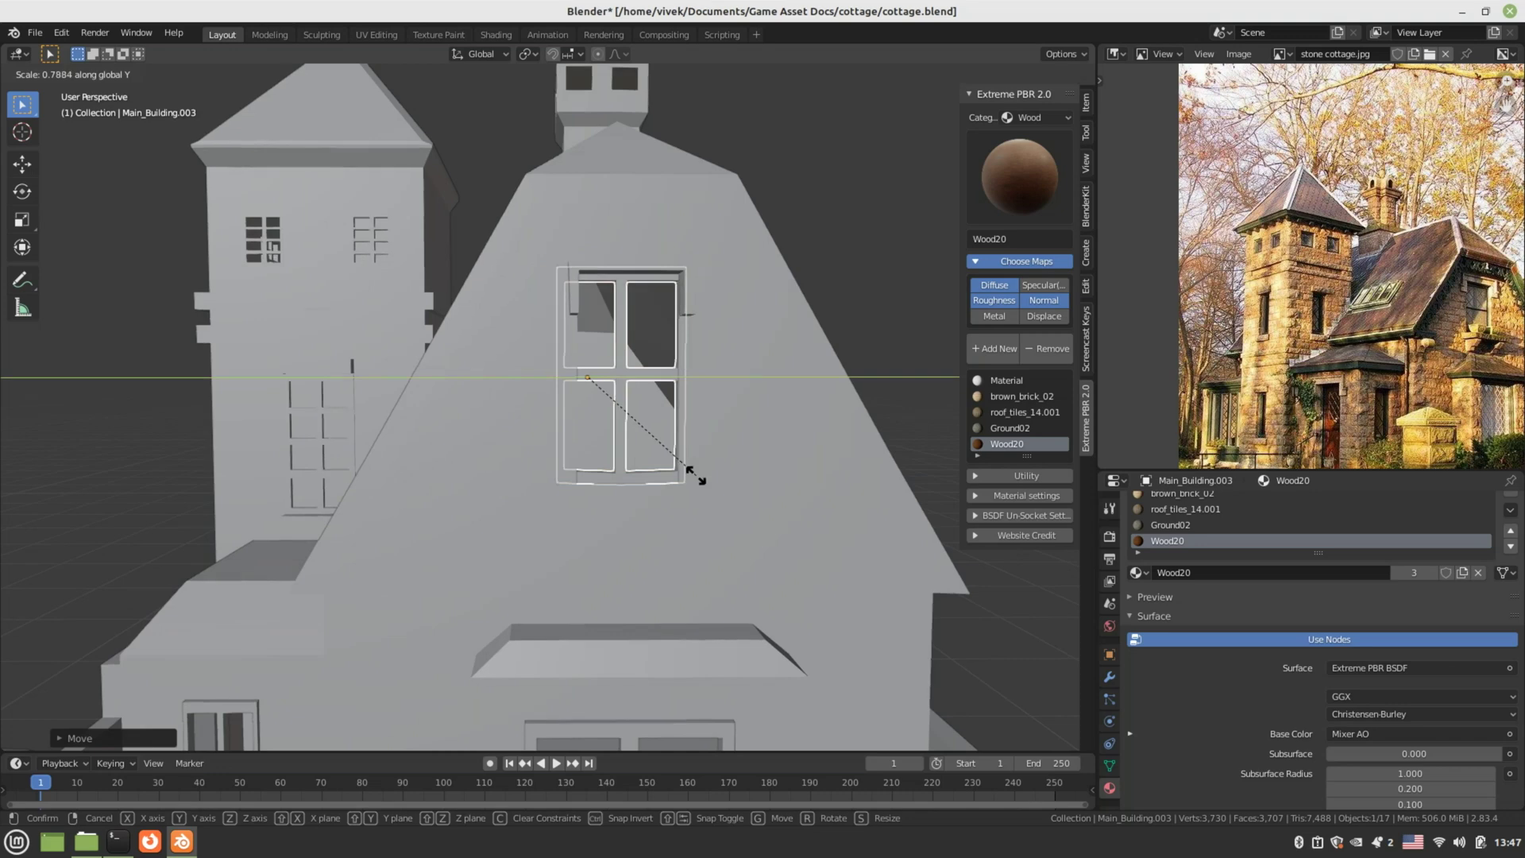
left_click(693, 486)
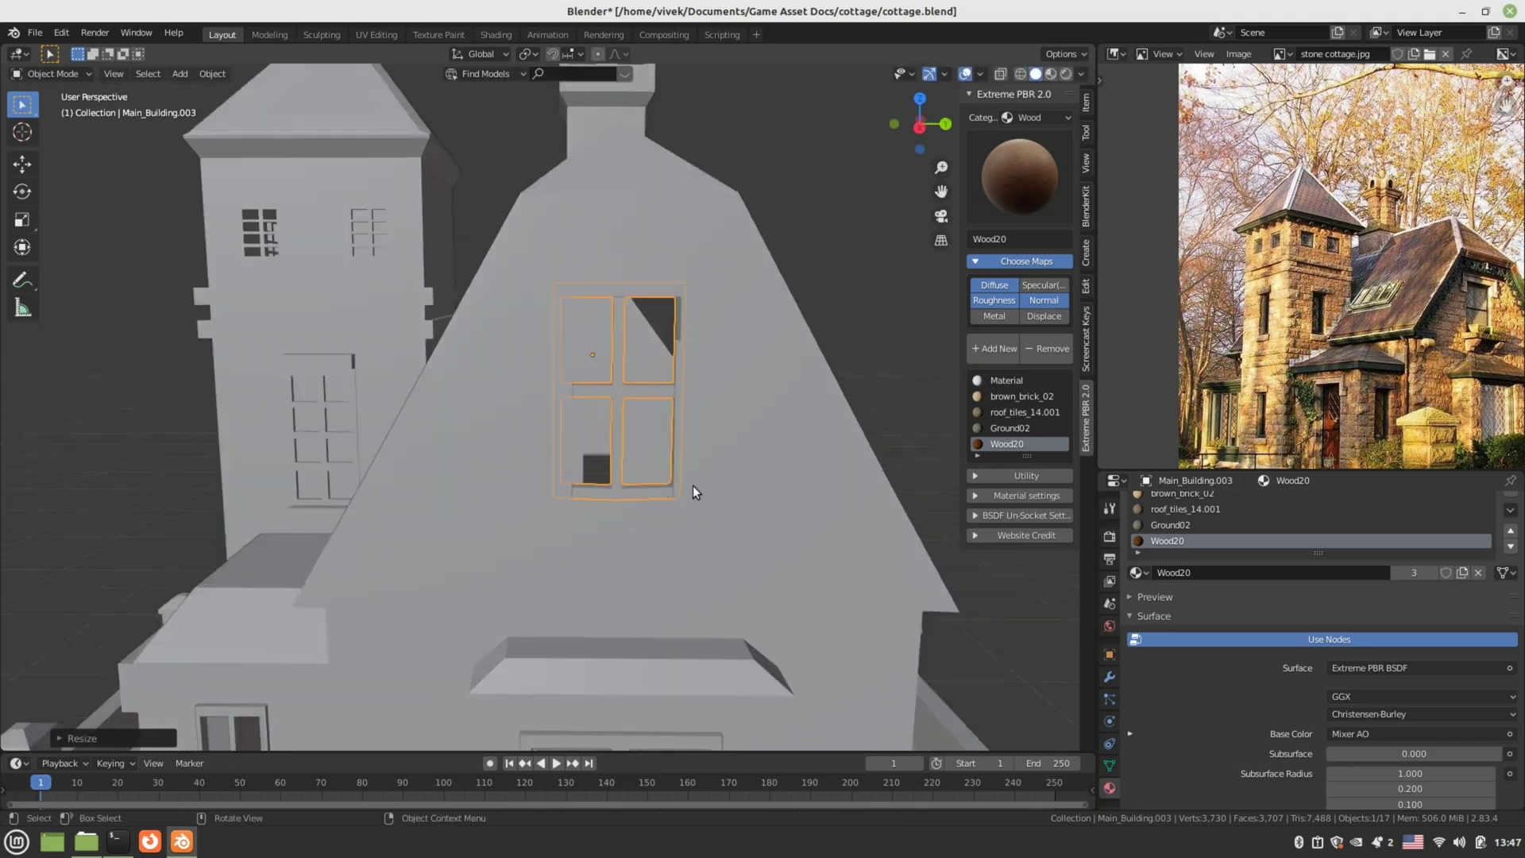
key("s")
key("y")
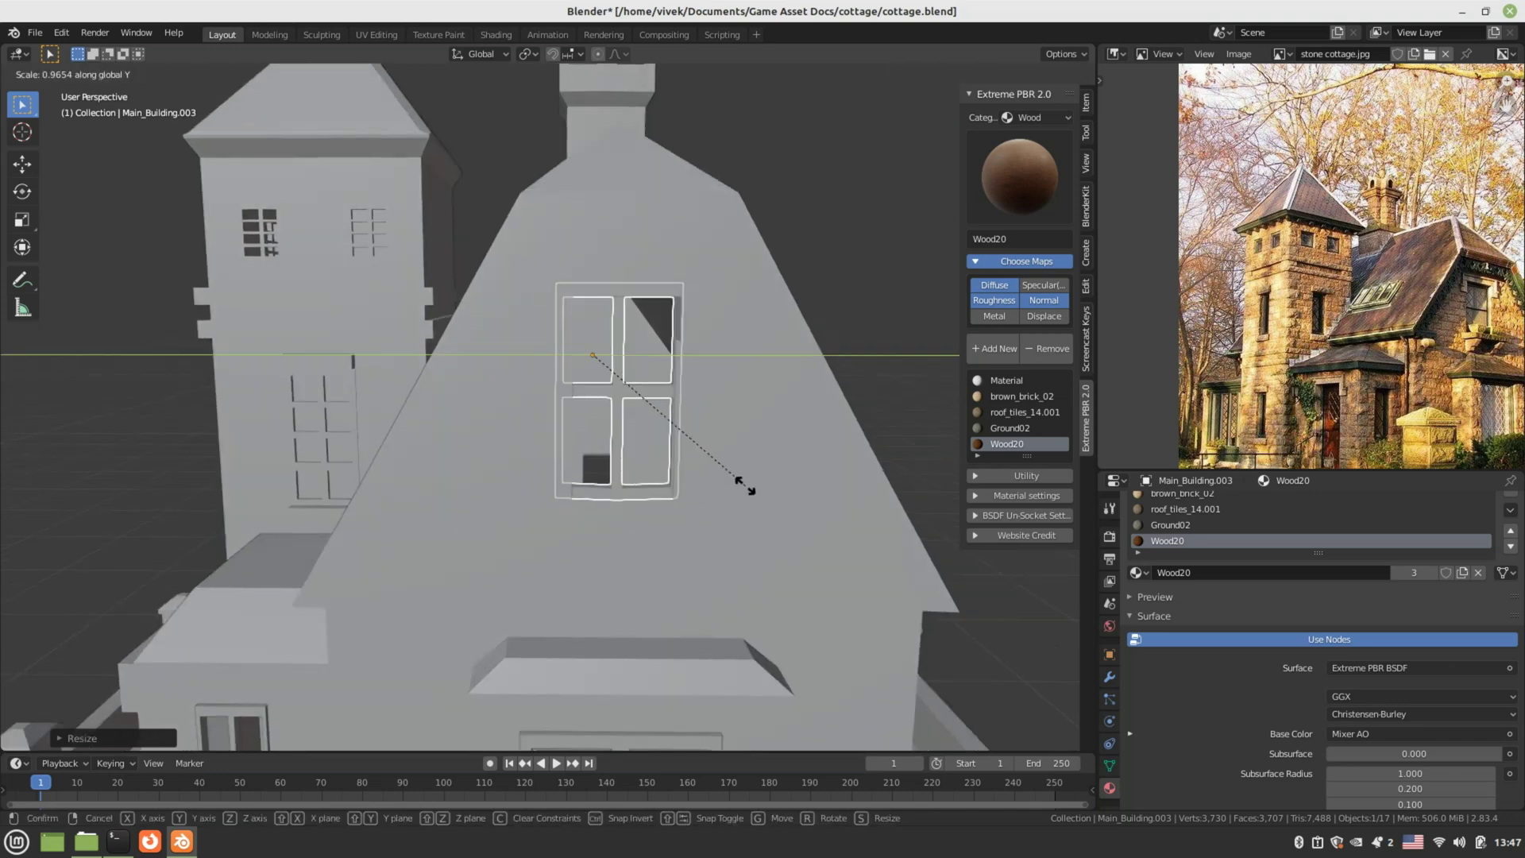
left_click(744, 485)
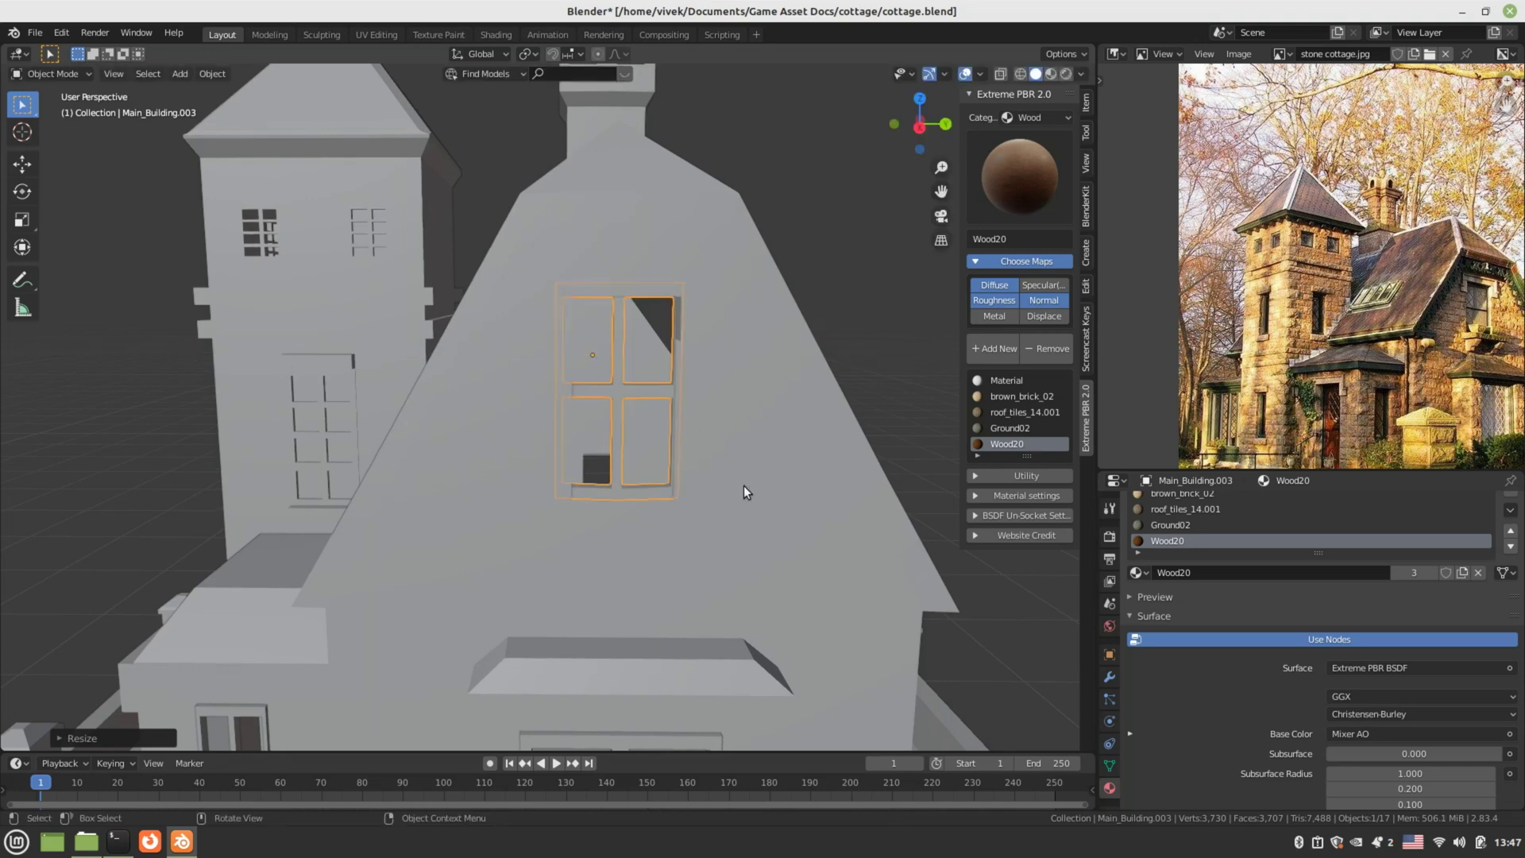
- Switch to material preview shading and move the upper gable frame outward about 0.21 m along X to the wall's face
left_click(1051, 74)
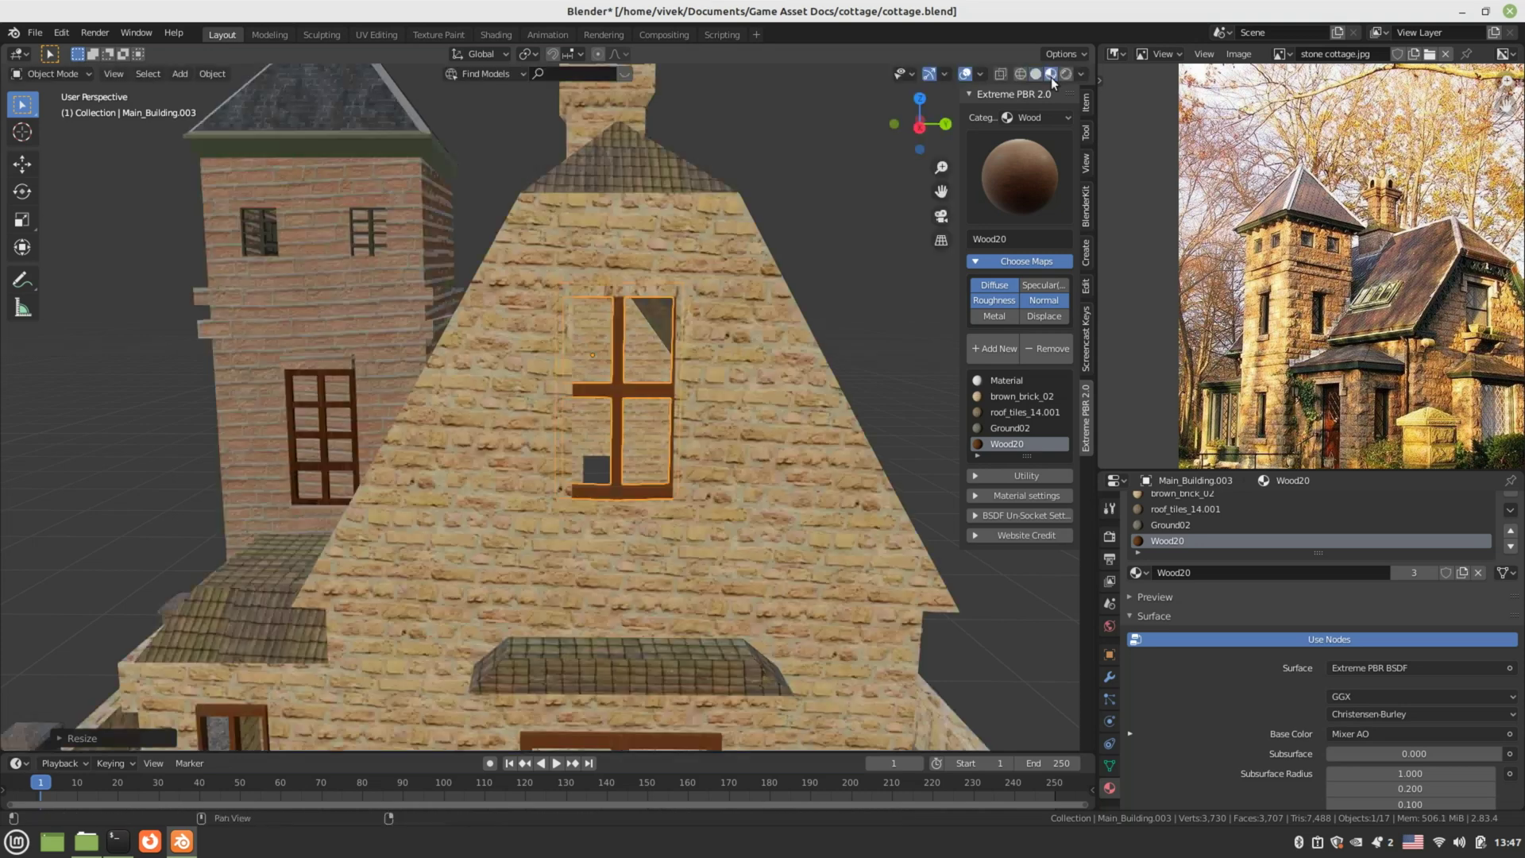
middle_click_drag(723, 371, 791, 412)
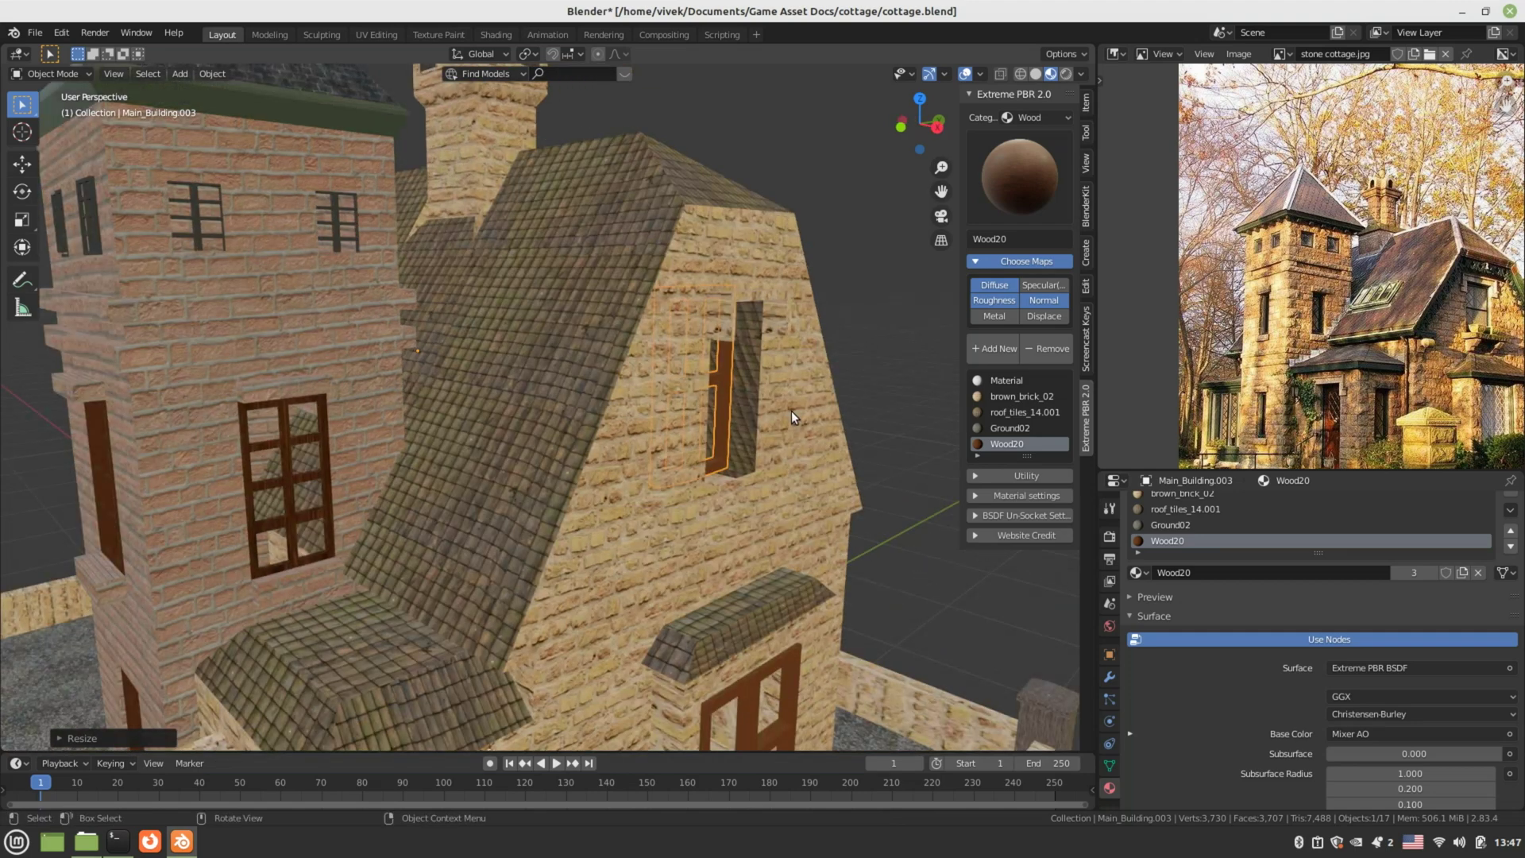
key("g")
key("x")
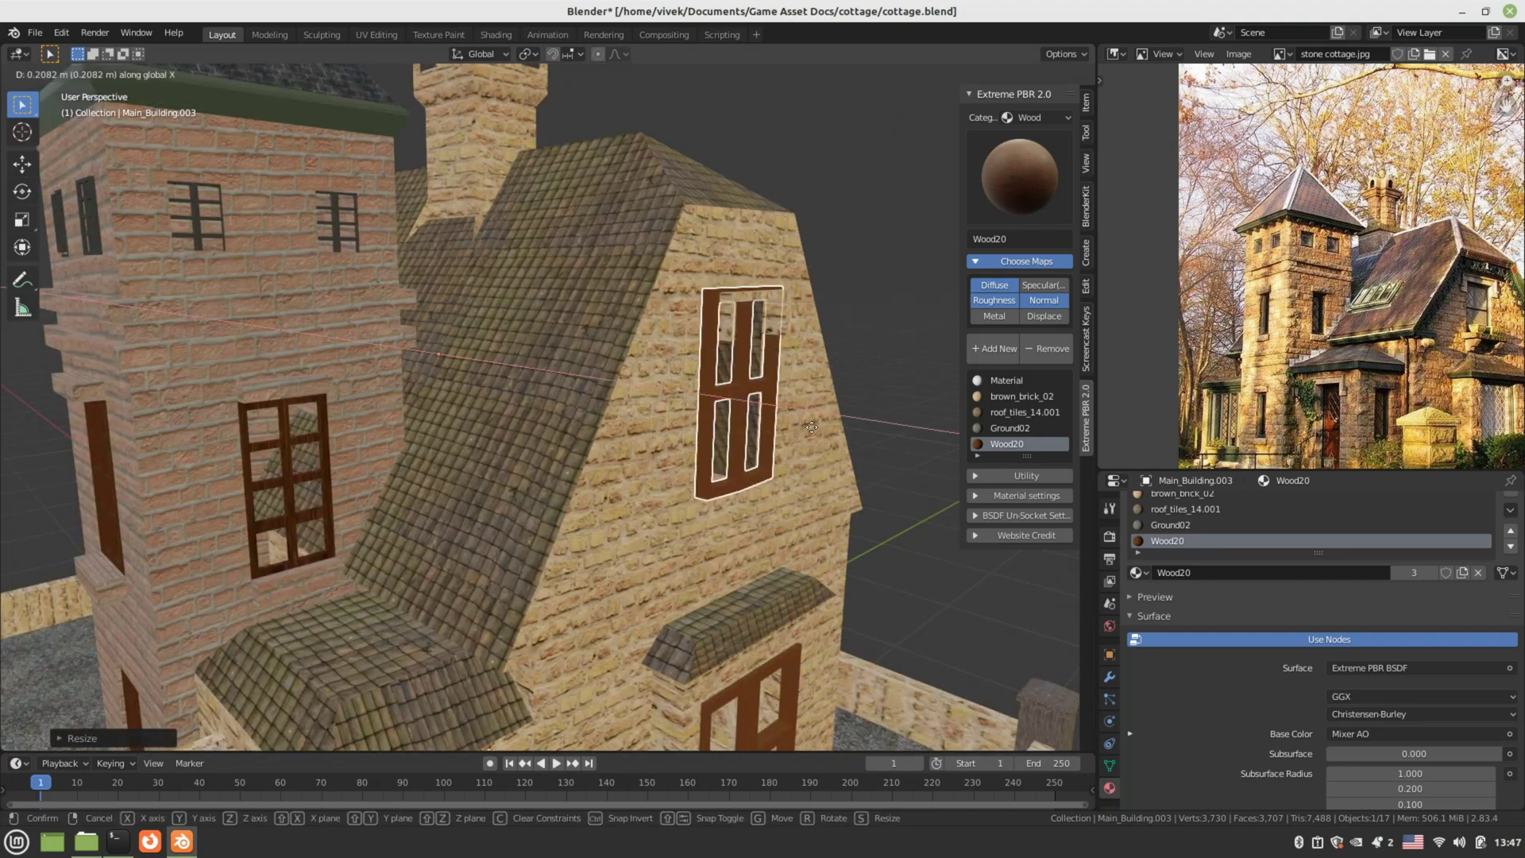
left_click(811, 427)
- Lower the upper gable frame slightly along Z and narrow it along Y to about 0.86 so it fits the opening
middle_click_drag(784, 428, 651, 404)
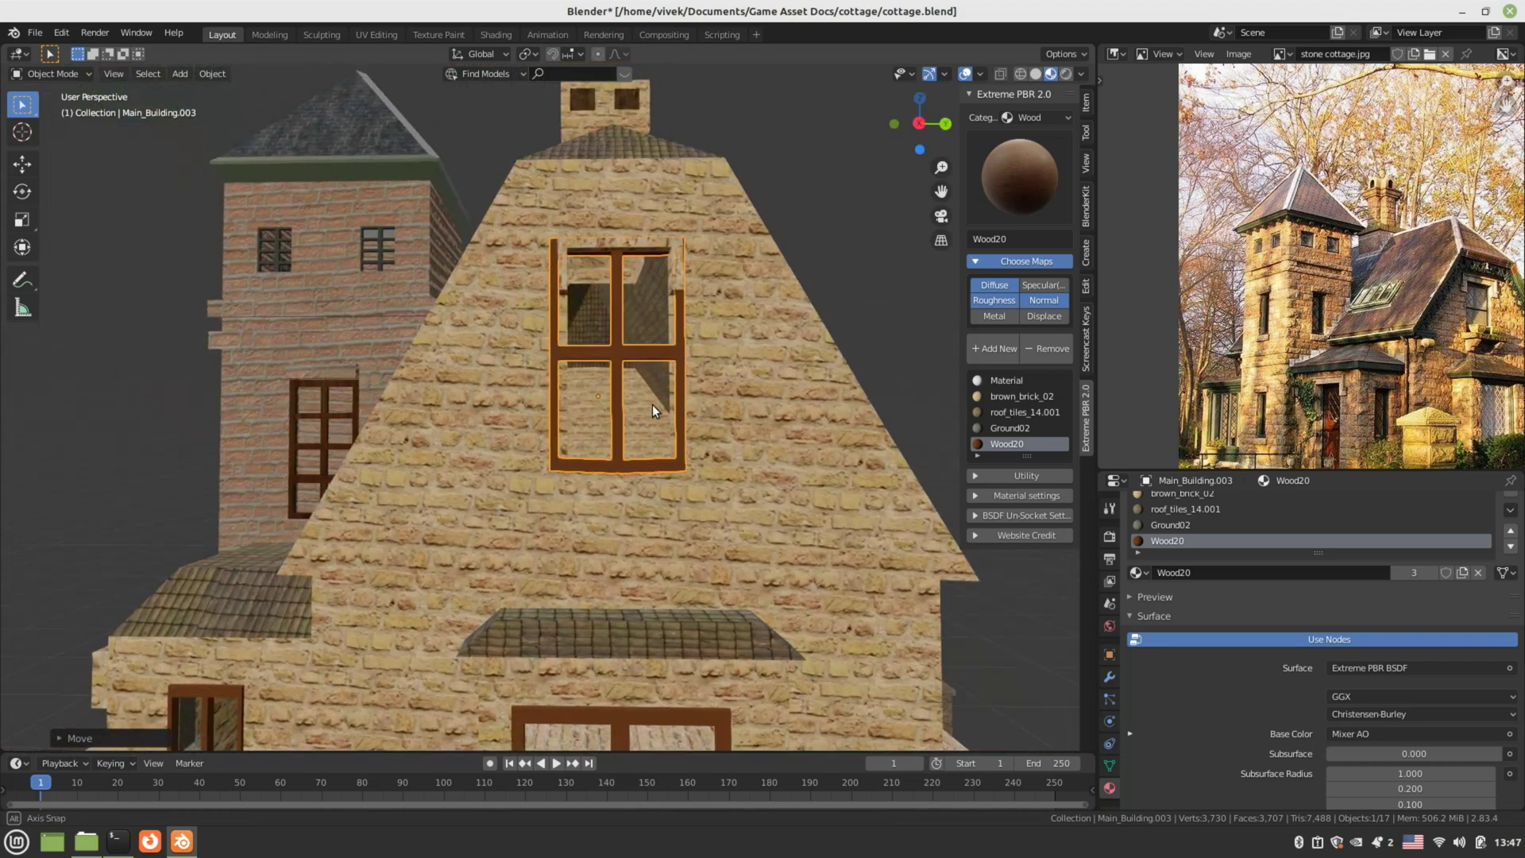
key("g")
key("z")
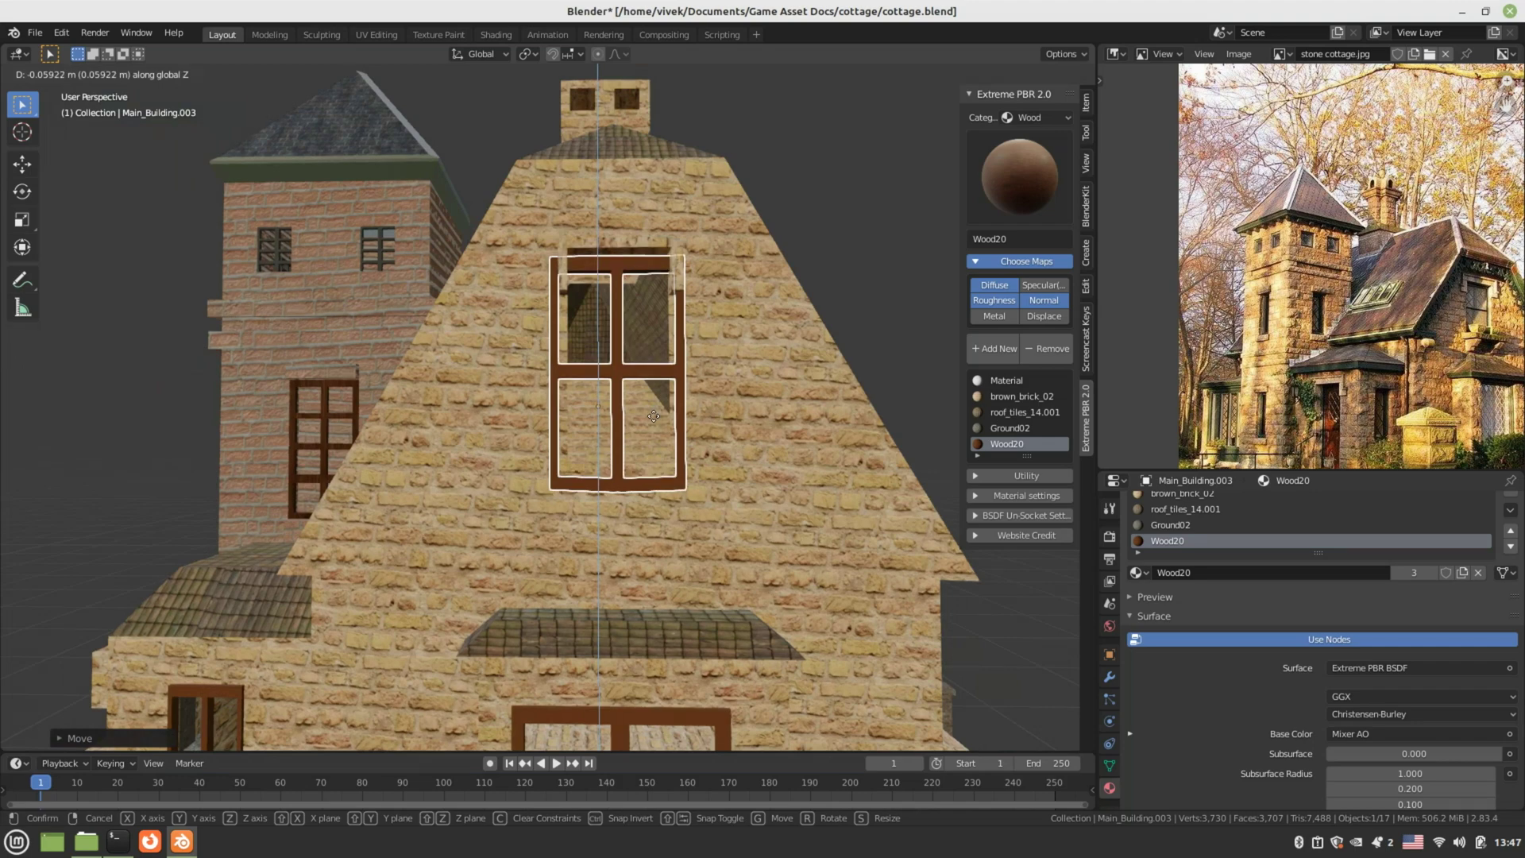
left_click(656, 411)
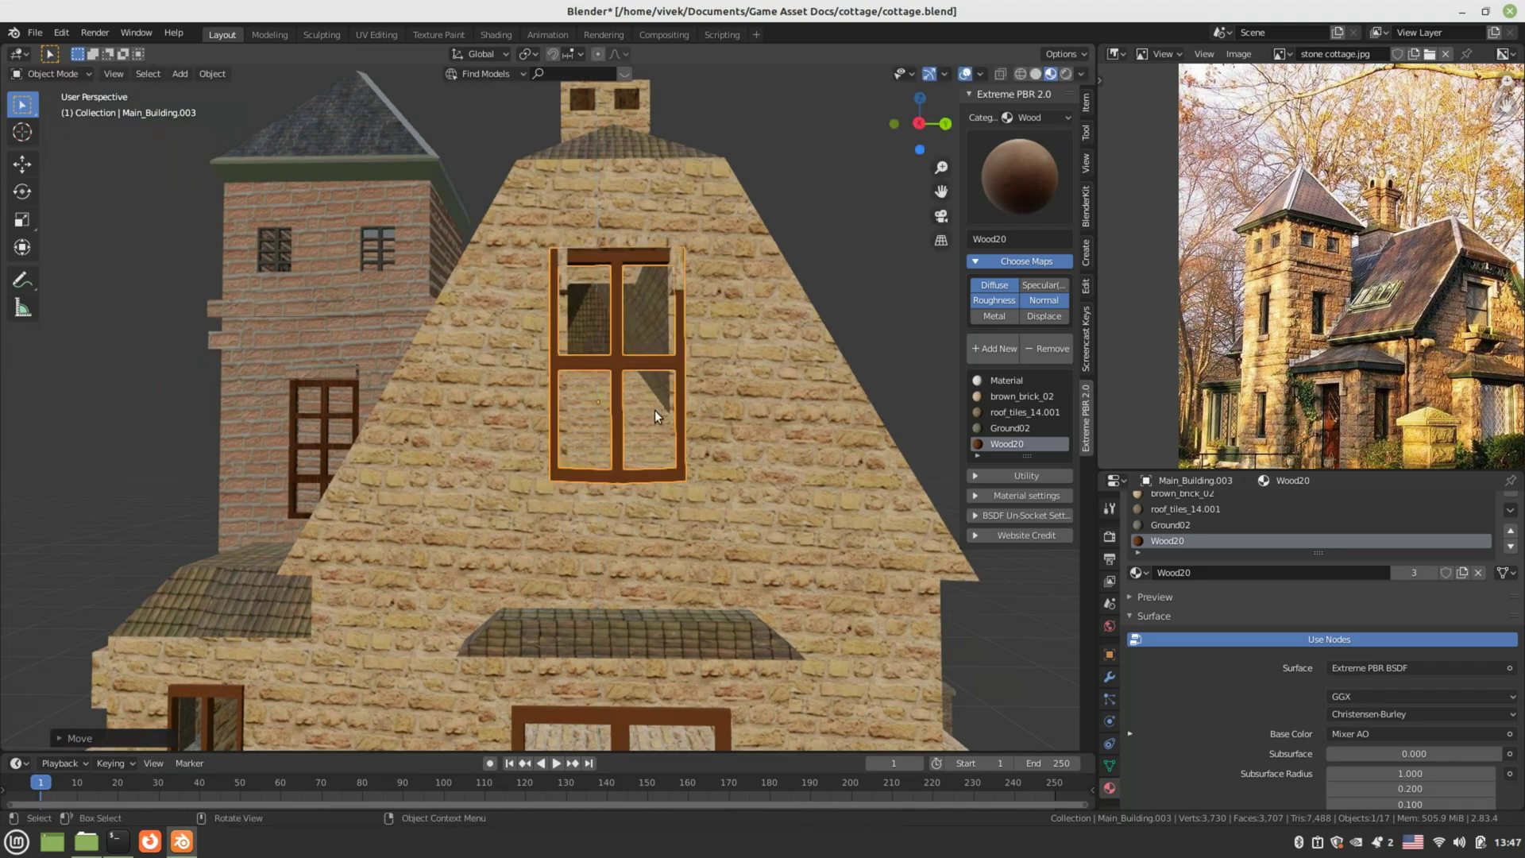
middle_click_drag(683, 418, 683, 427)
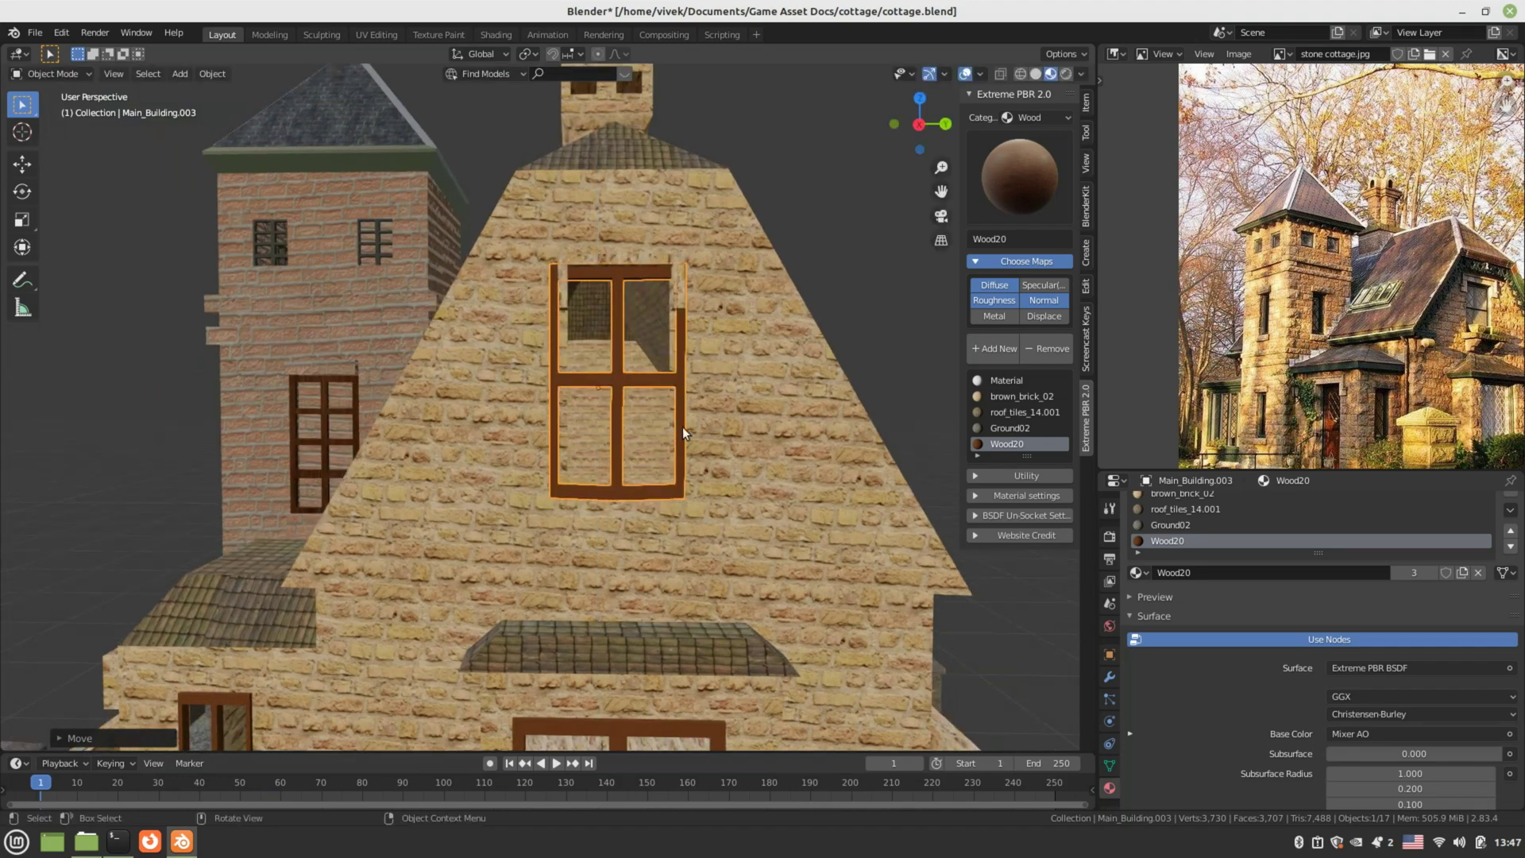
key("s")
key("y")
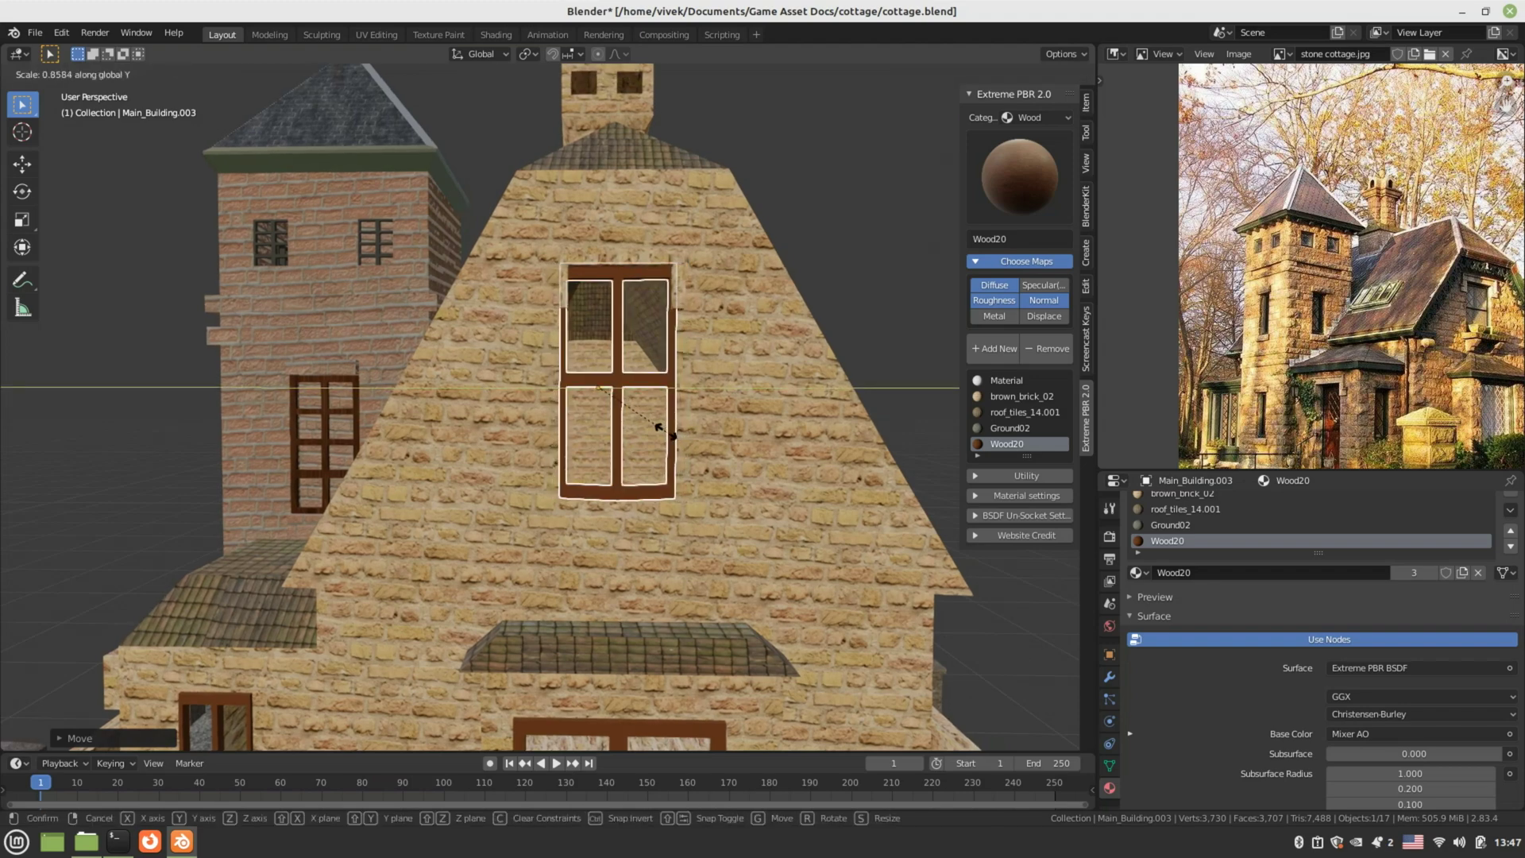
left_click(653, 429)
- Deselect the upper gable frame and save the cottage file
scroll(660, 432, "down", 3)
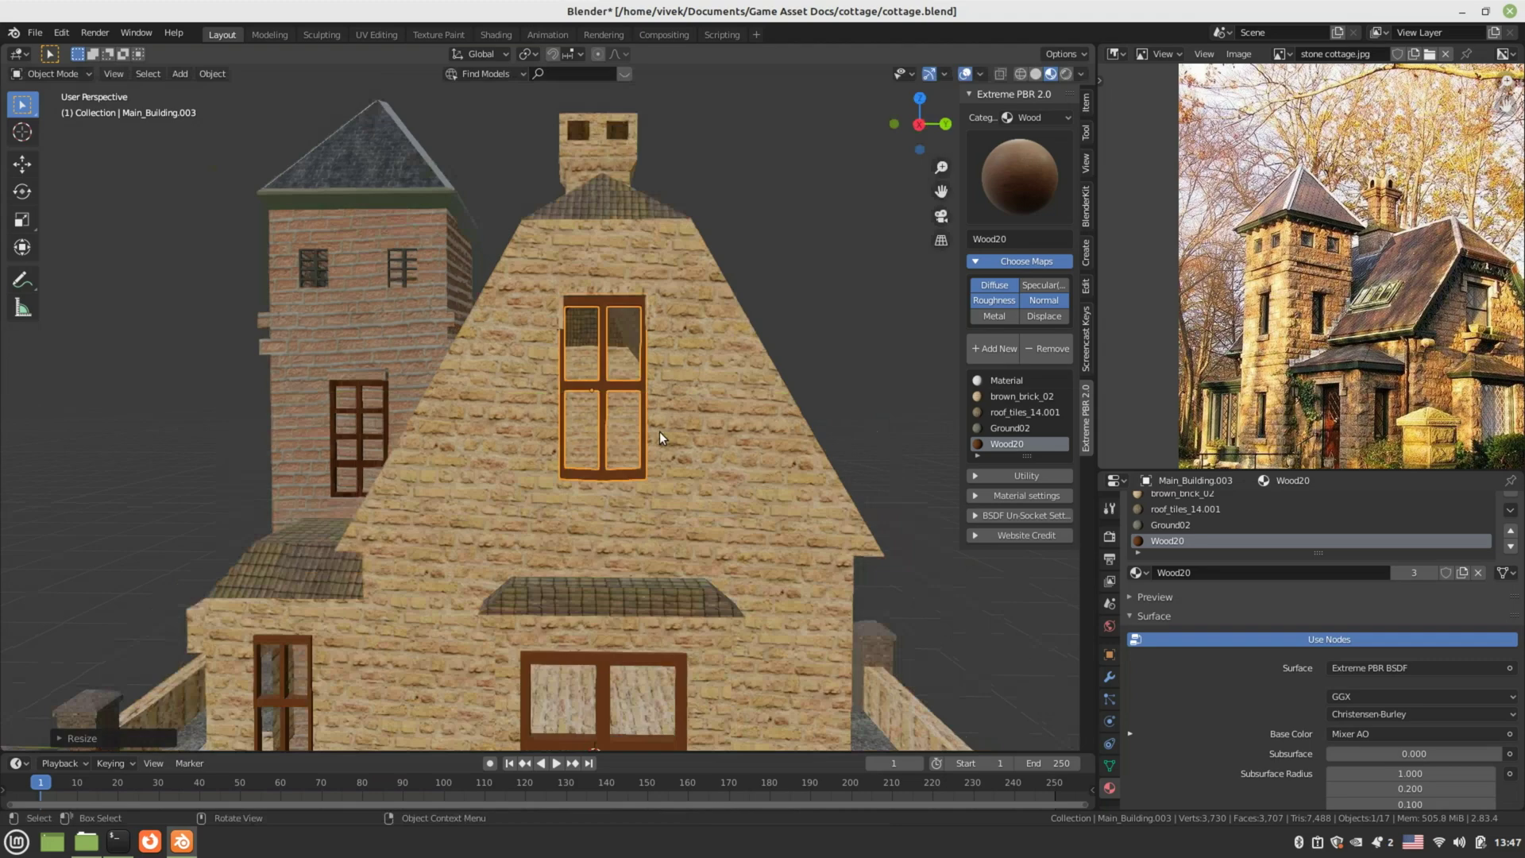
middle_click_drag(659, 432, 498, 484)
key("ctrl+s")
scroll(654, 458, "up", 2)
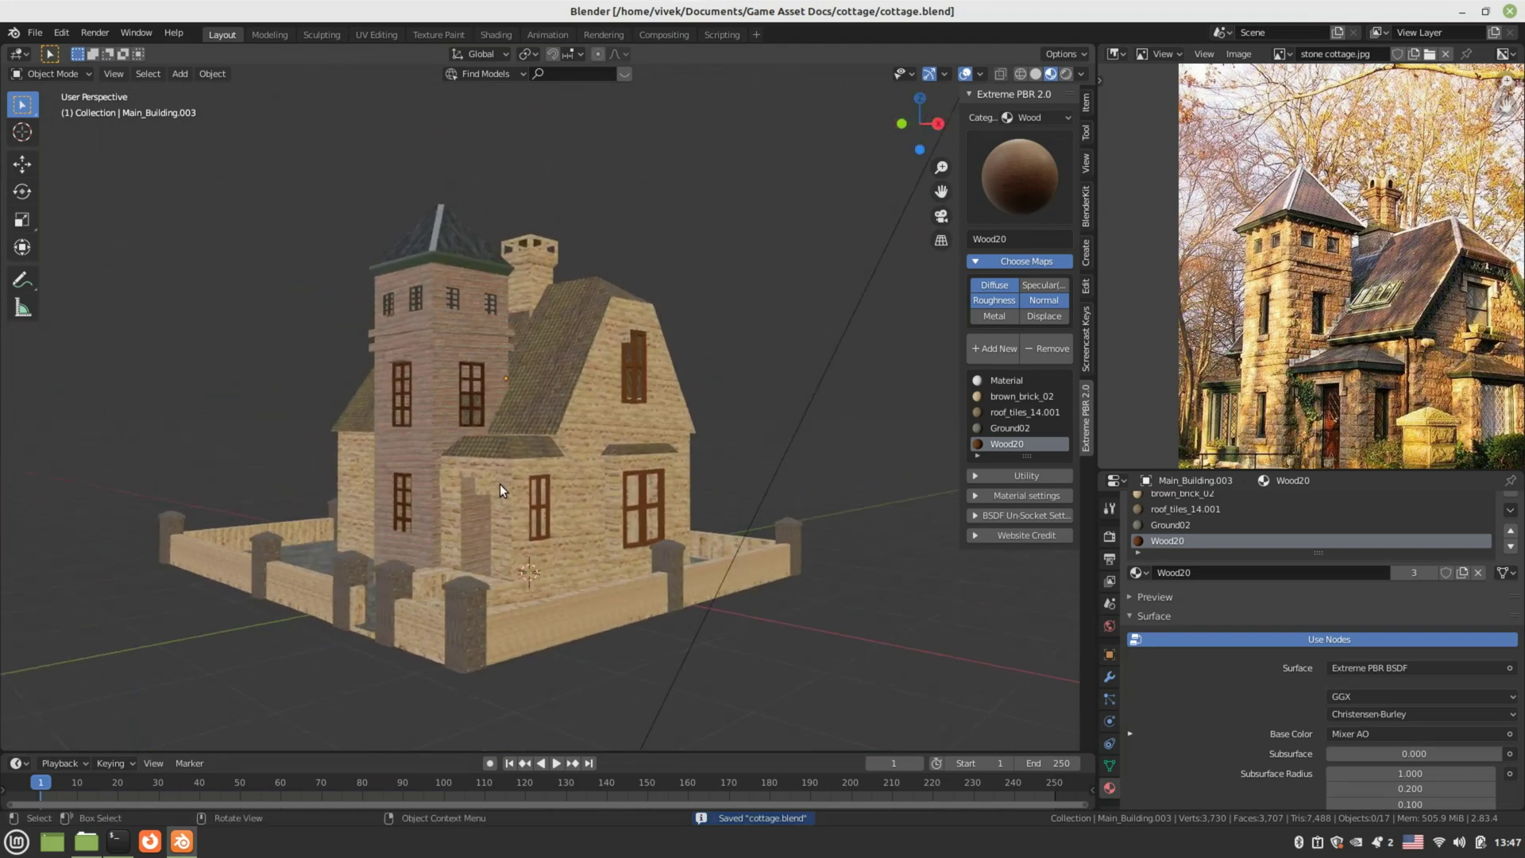